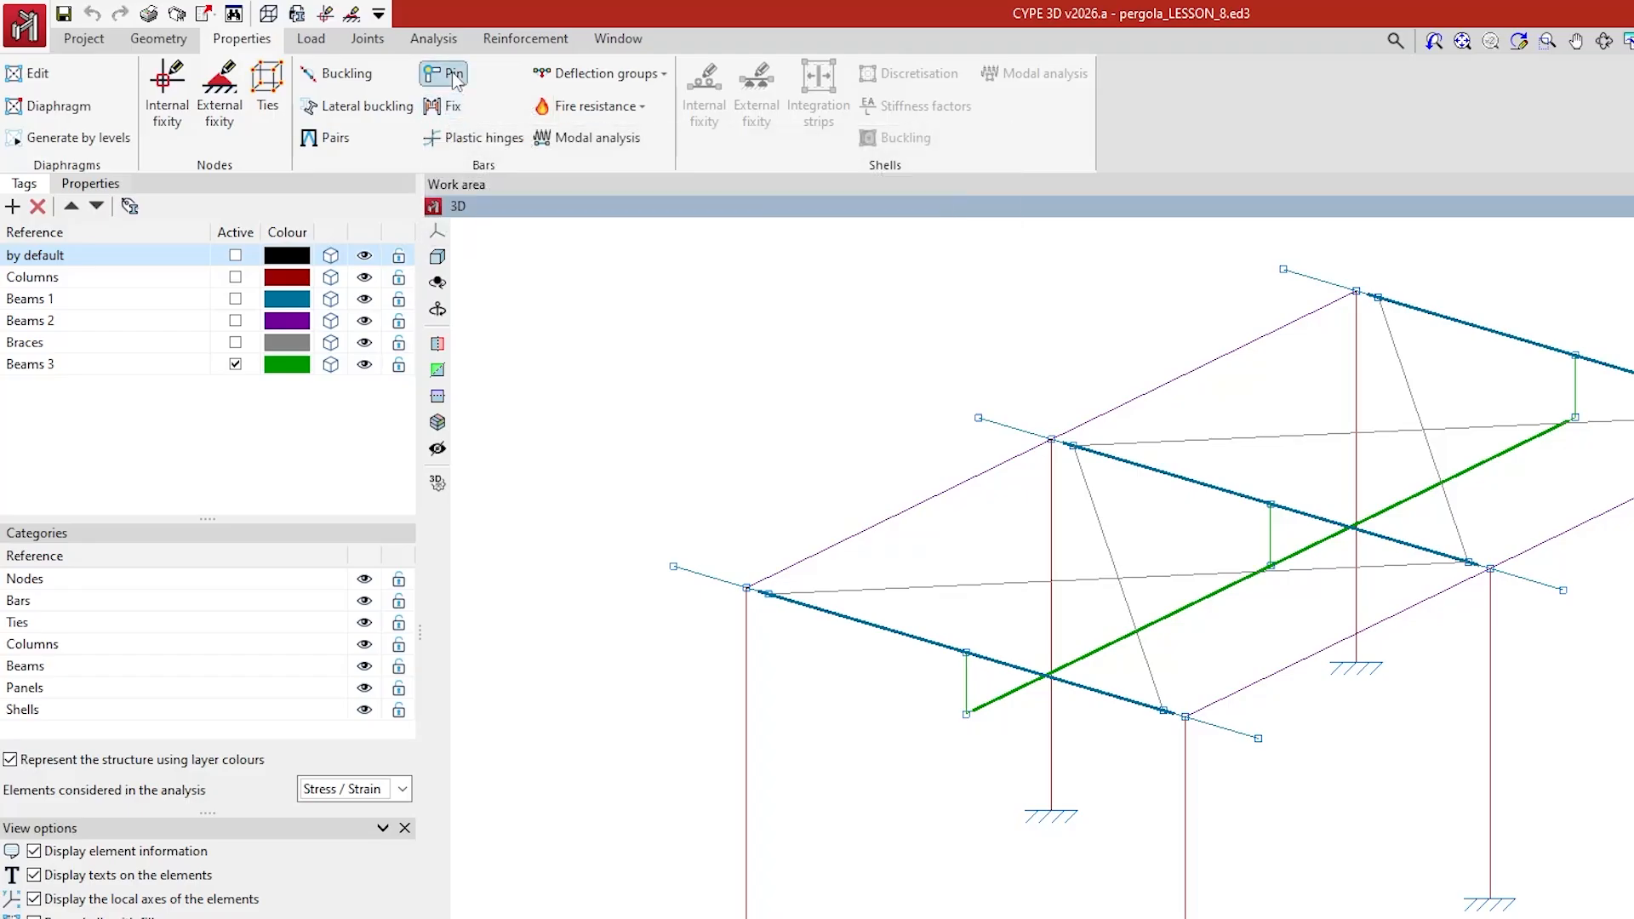
- Examine the end fixity coefficient options for the front Beams 2 bar on the far side, leaving them unchanged
{"action": "left_click", "coordinate": [462, 108]}
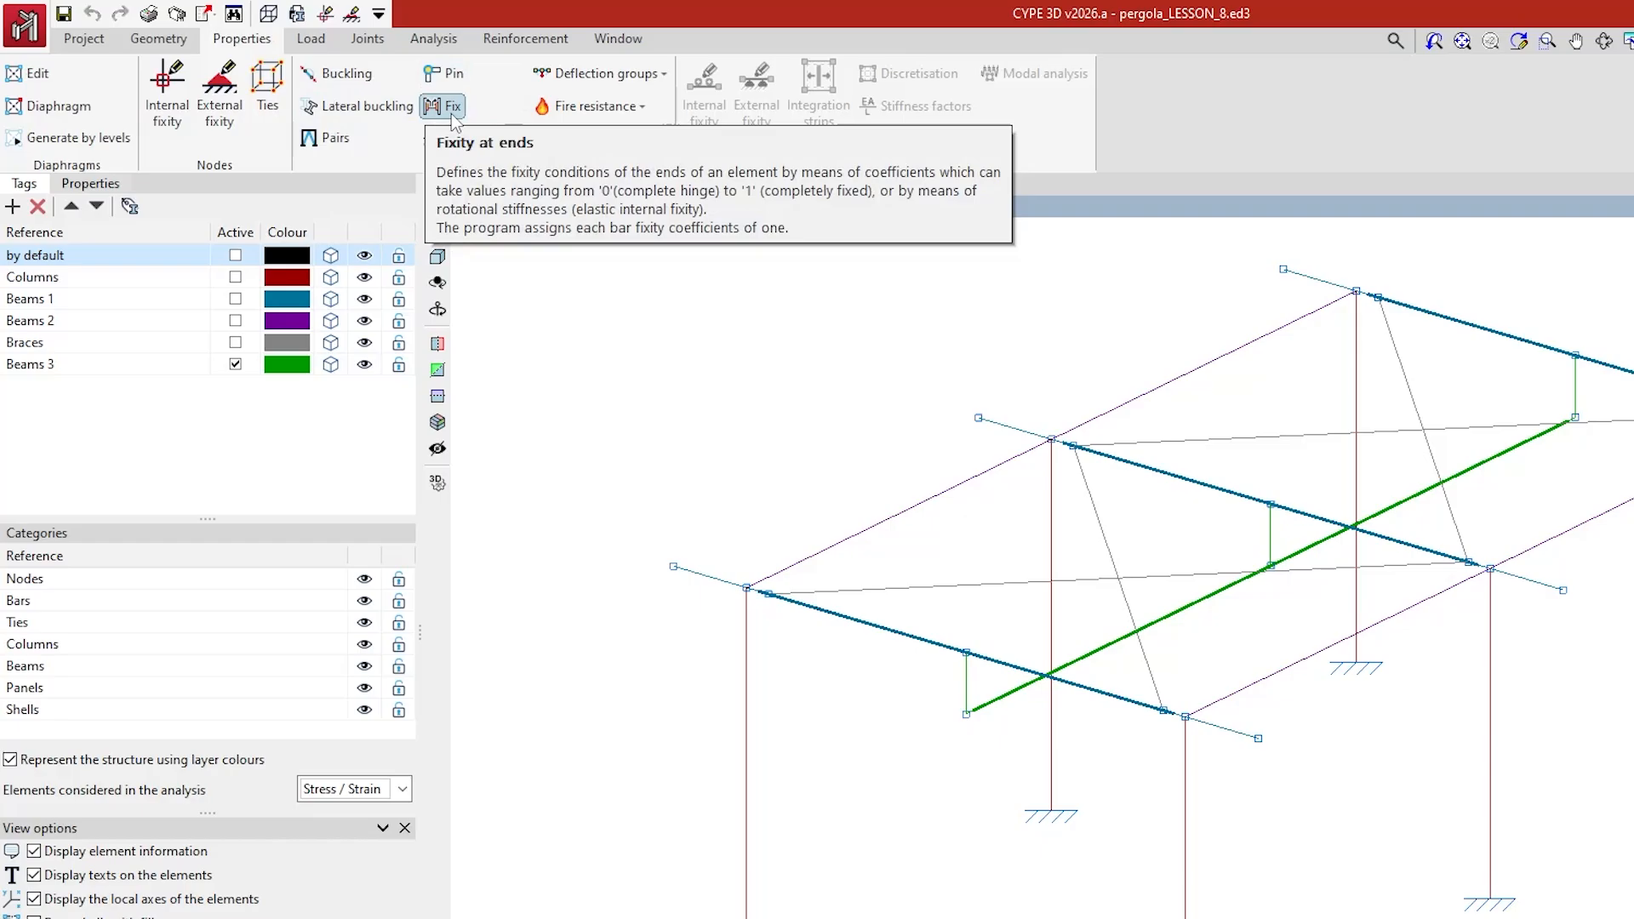
{"action": "left_click", "coordinate": [453, 111]}
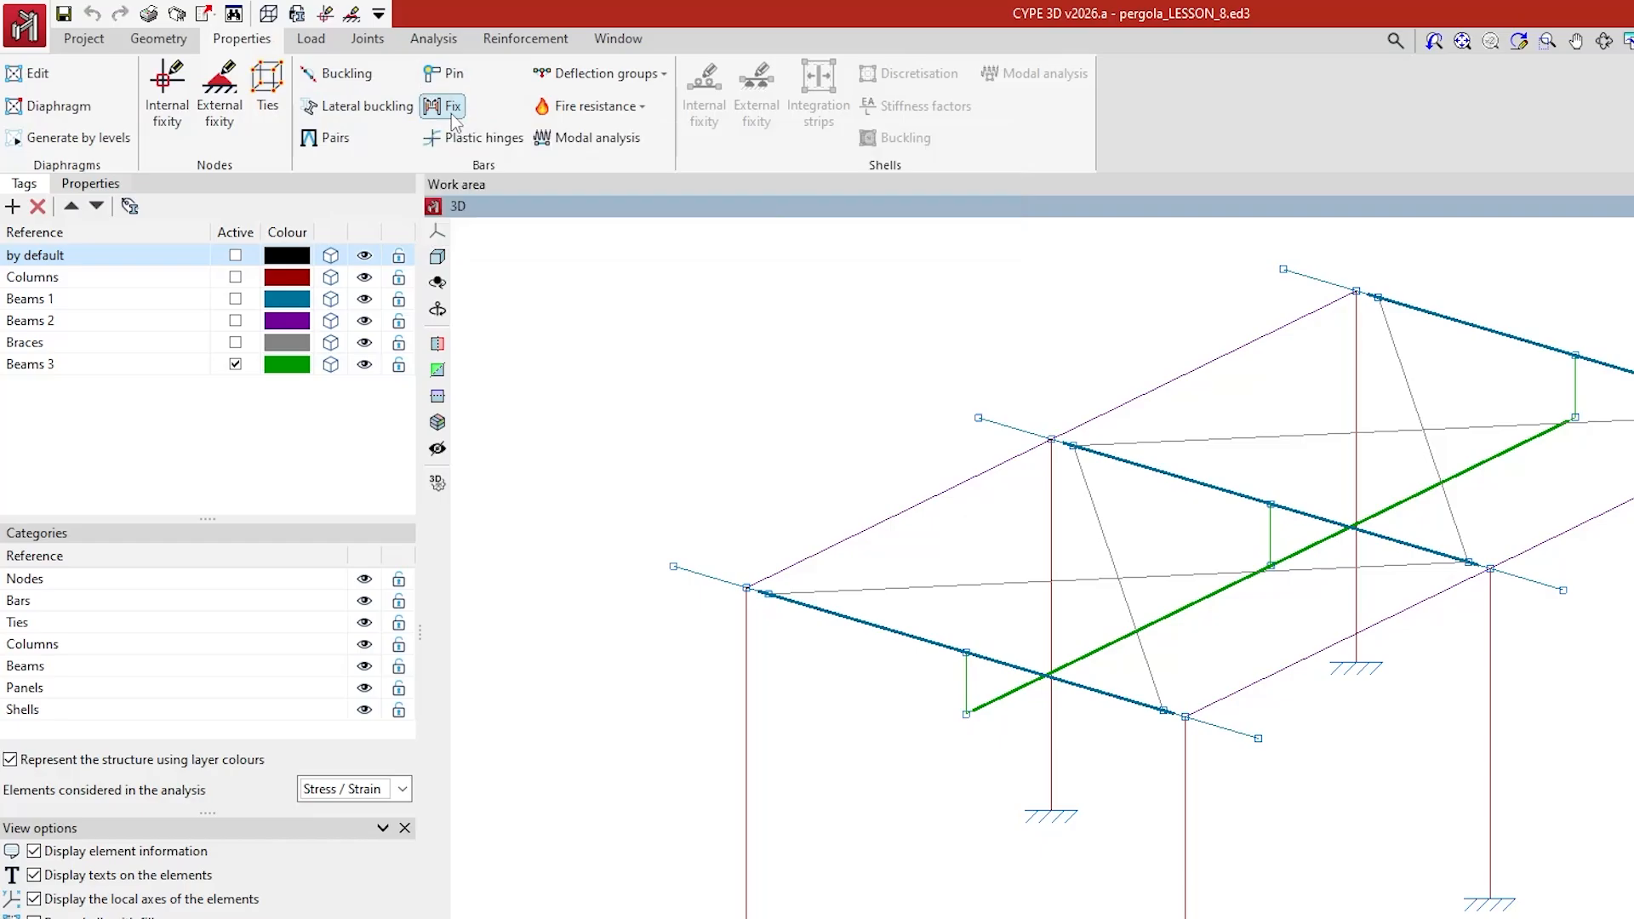
{"action": "mouse_move", "coordinate": [906, 516]}
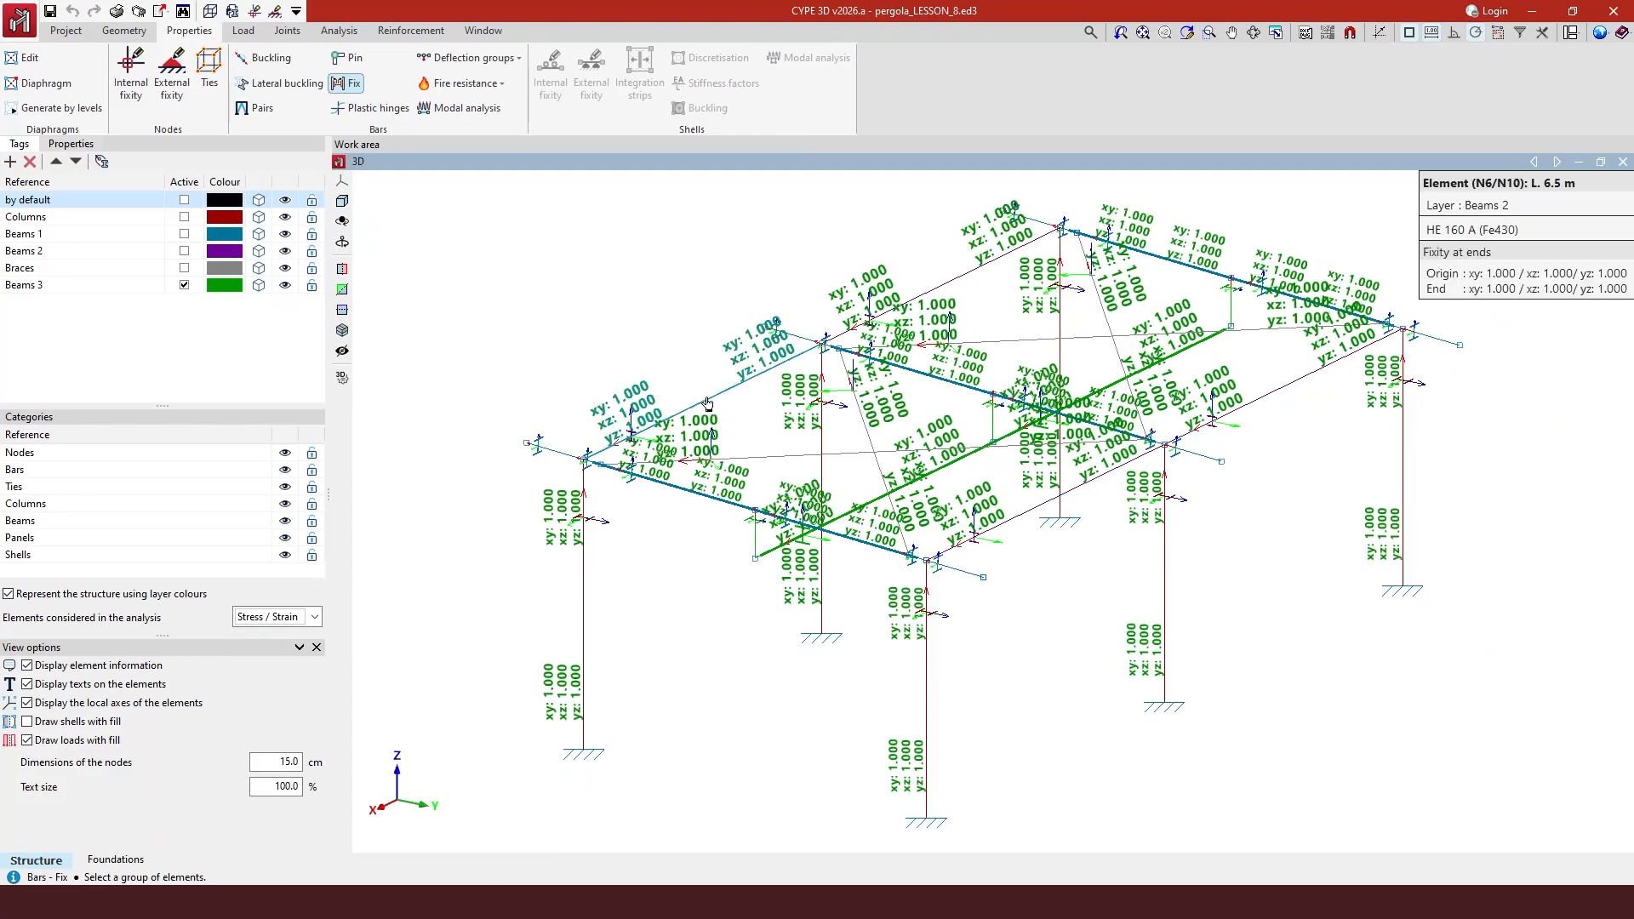
{"action": "left_click", "coordinate": [708, 403]}
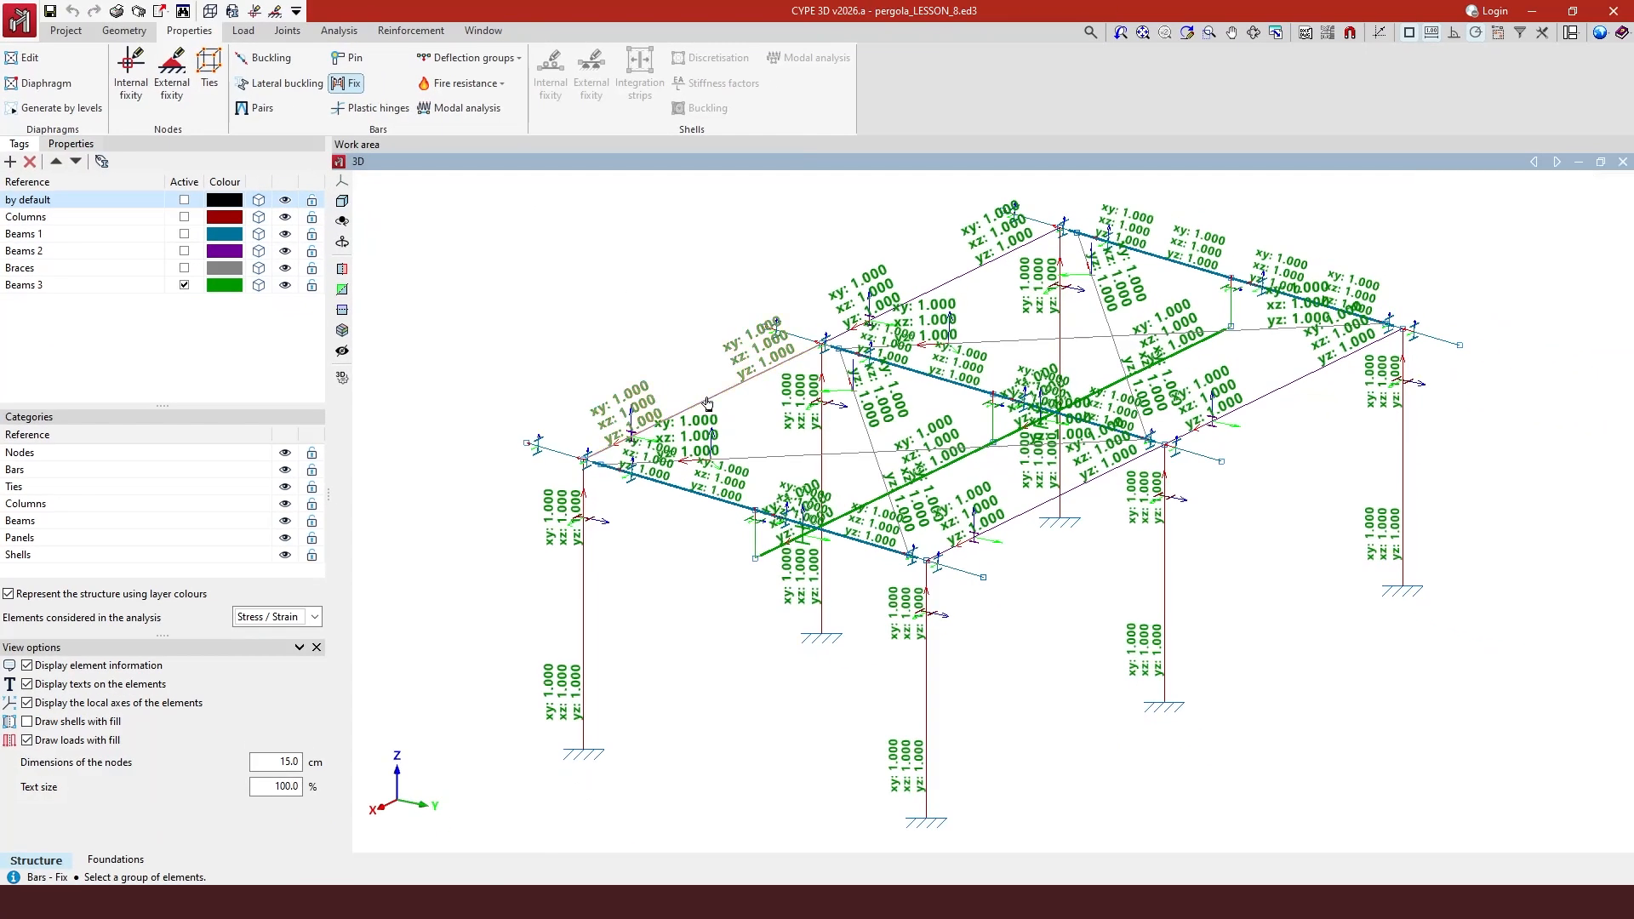
{"action": "right_click", "coordinate": [708, 403]}
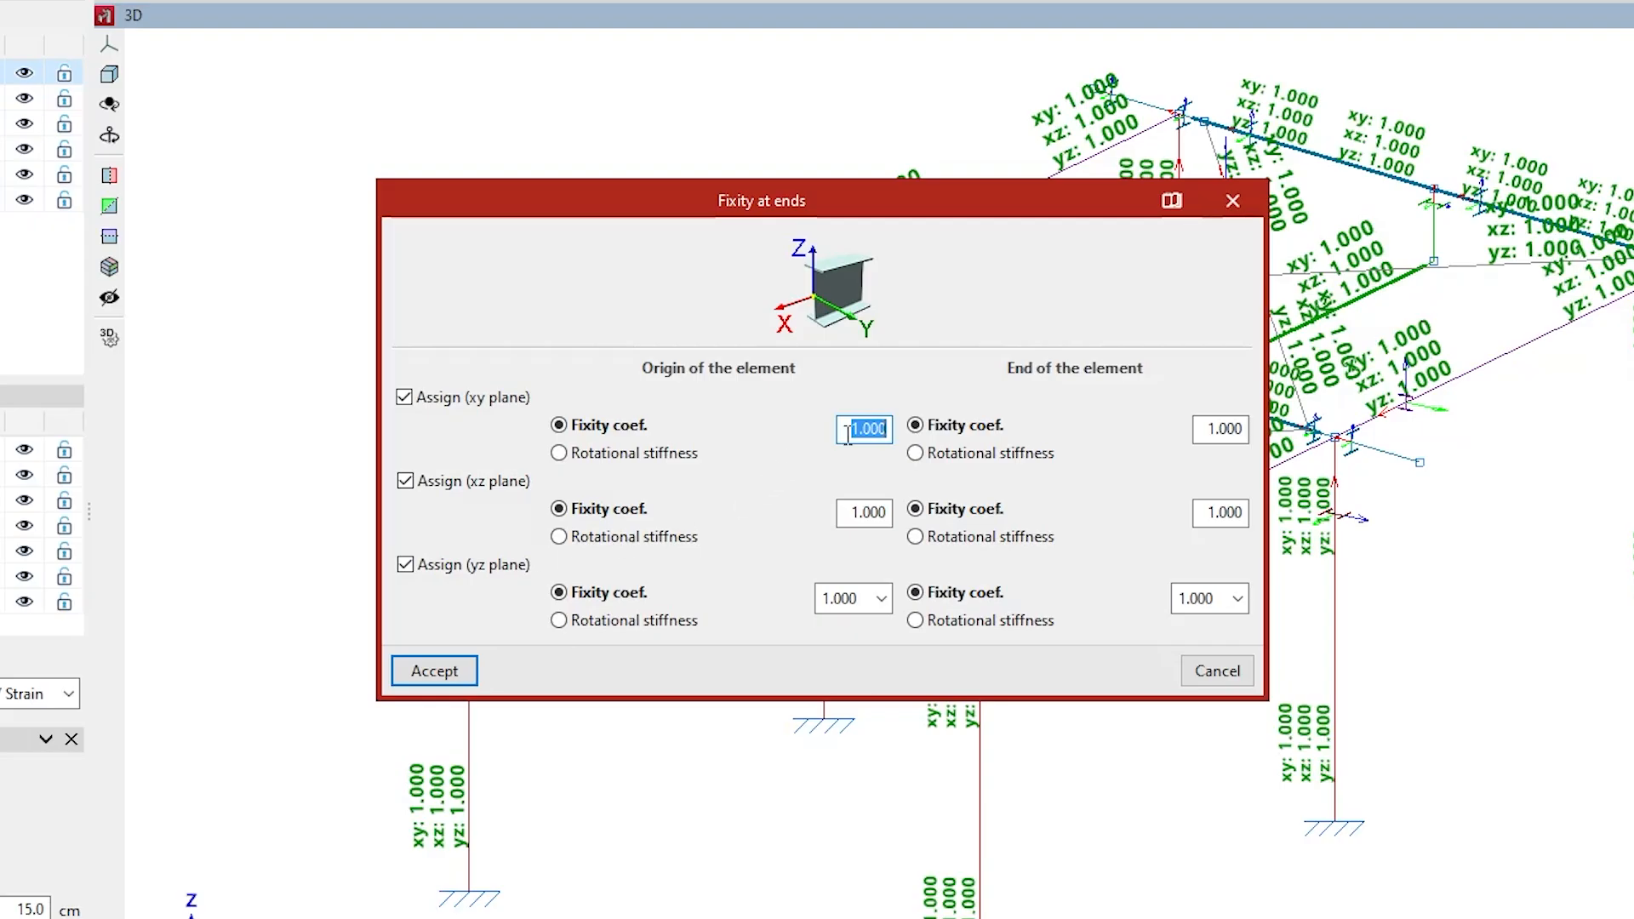
{"action": "mouse_move", "coordinate": [868, 444]}
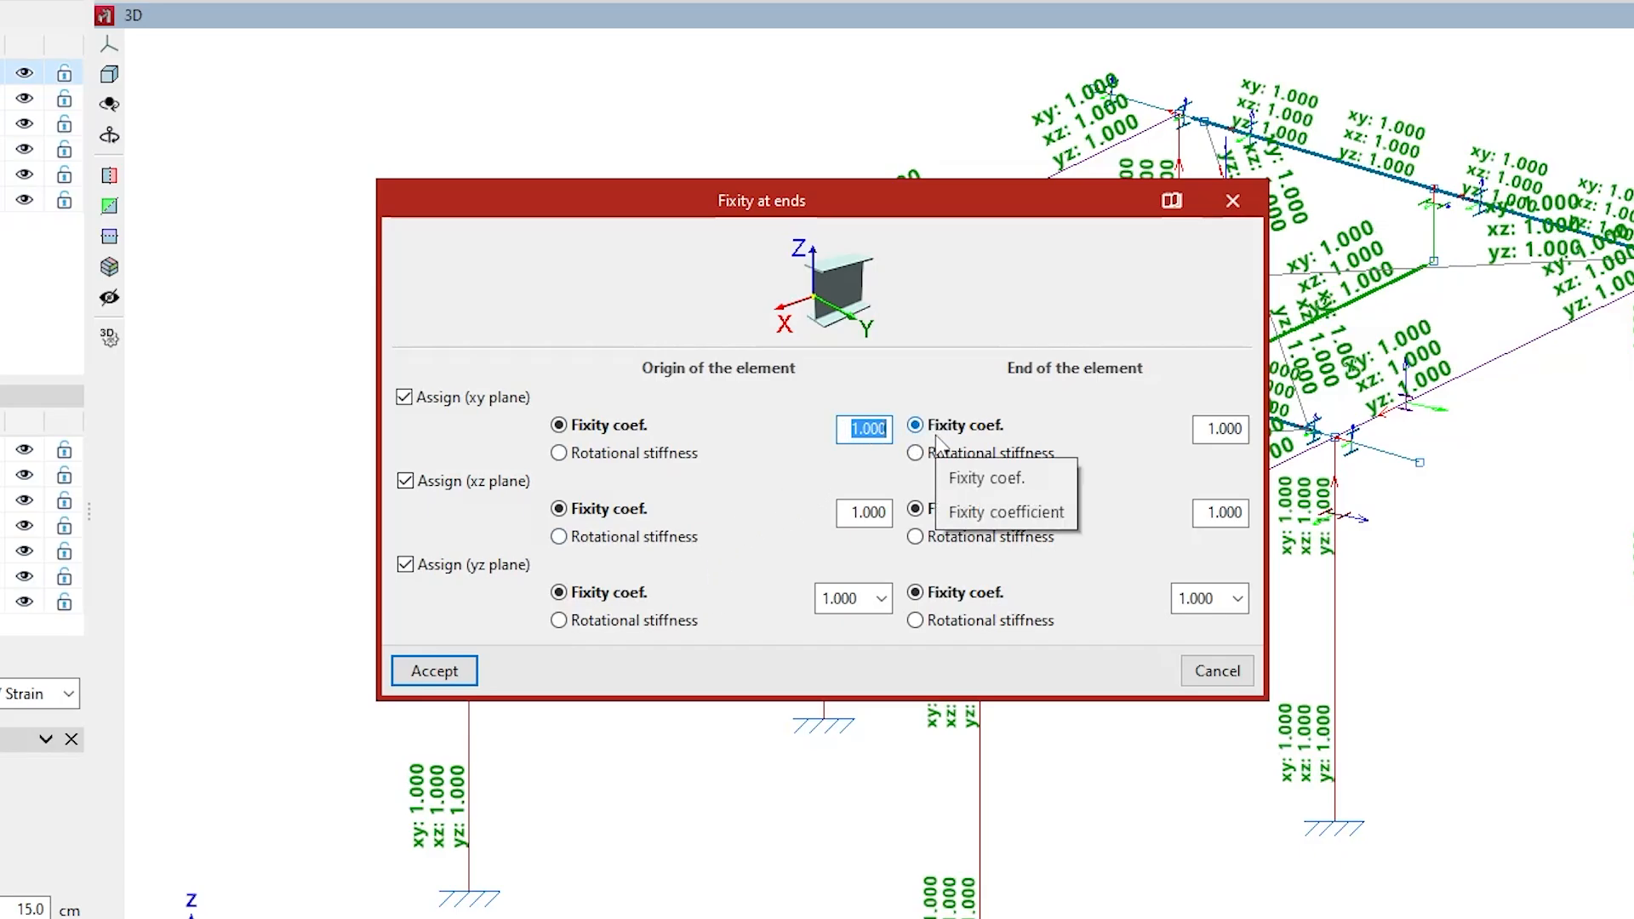
{"action": "left_click", "coordinate": [1231, 202]}
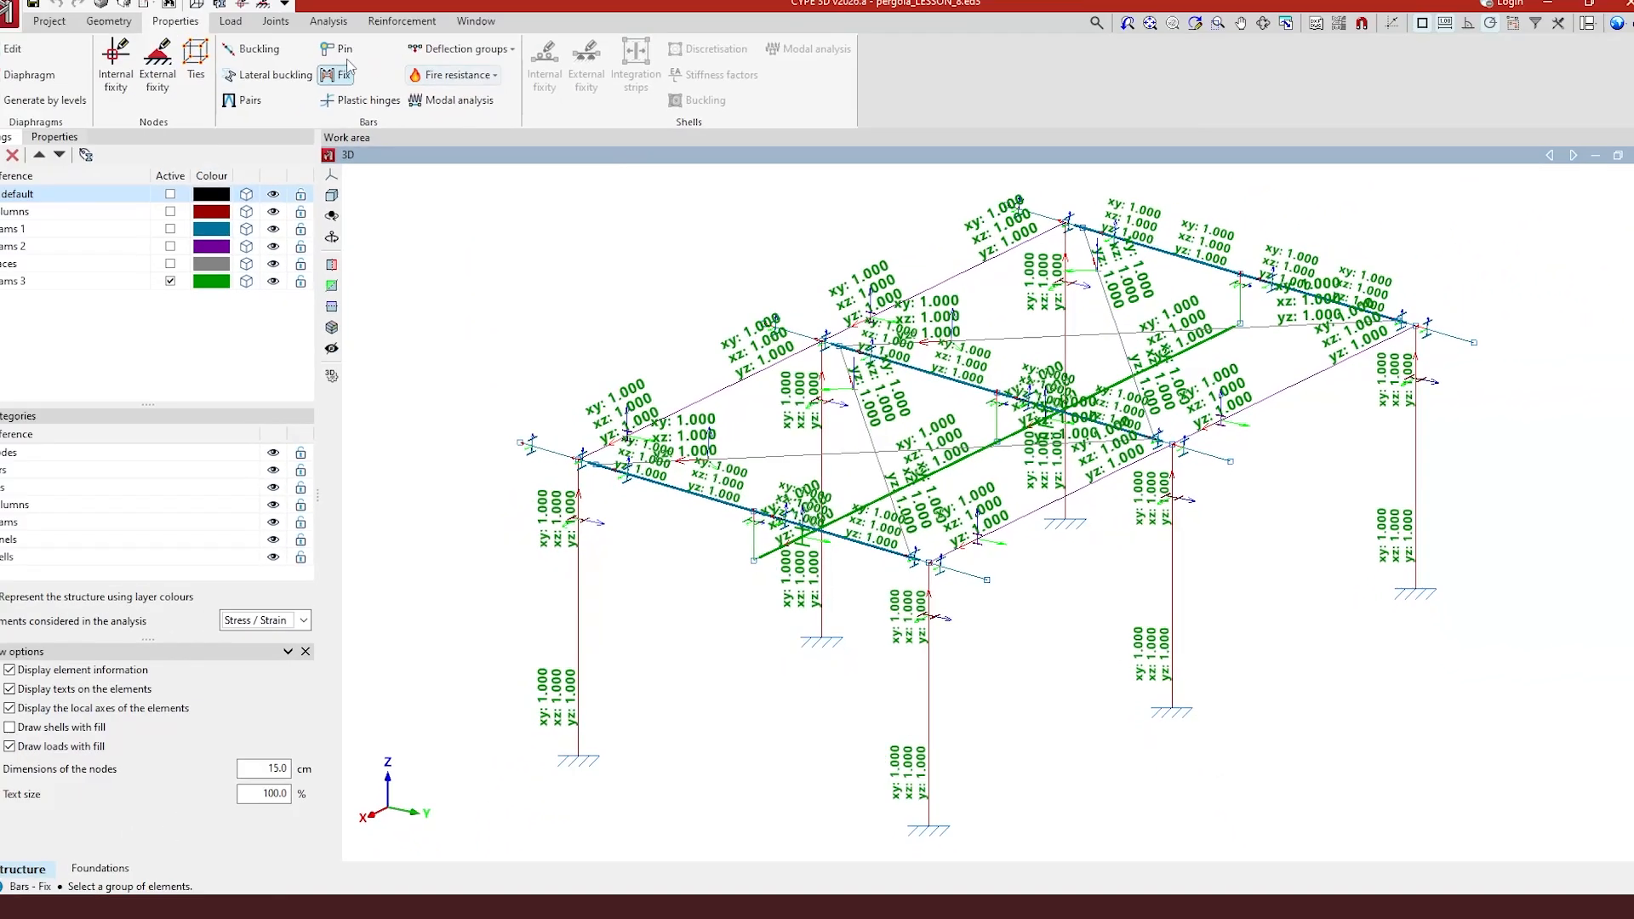
- Pin both ends of the front Beams 2 bar on the far side of the pergola
{"action": "left_click", "coordinate": [346, 54]}
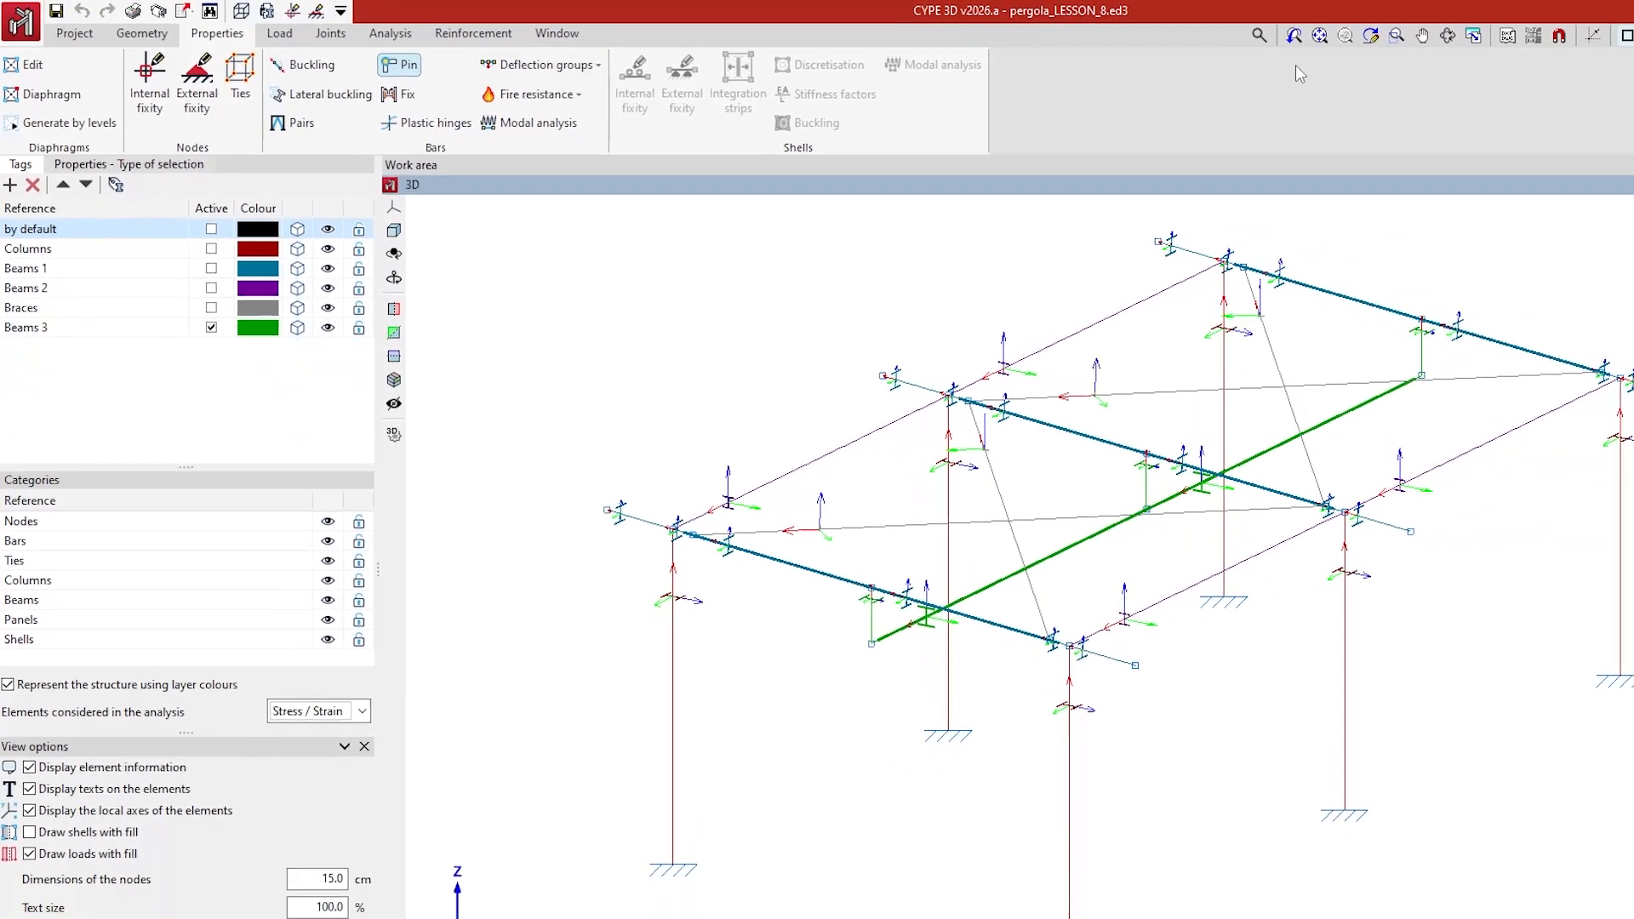
{"action": "left_click_drag", "start_coordinate": [434, 248], "coordinate": [924, 521]}
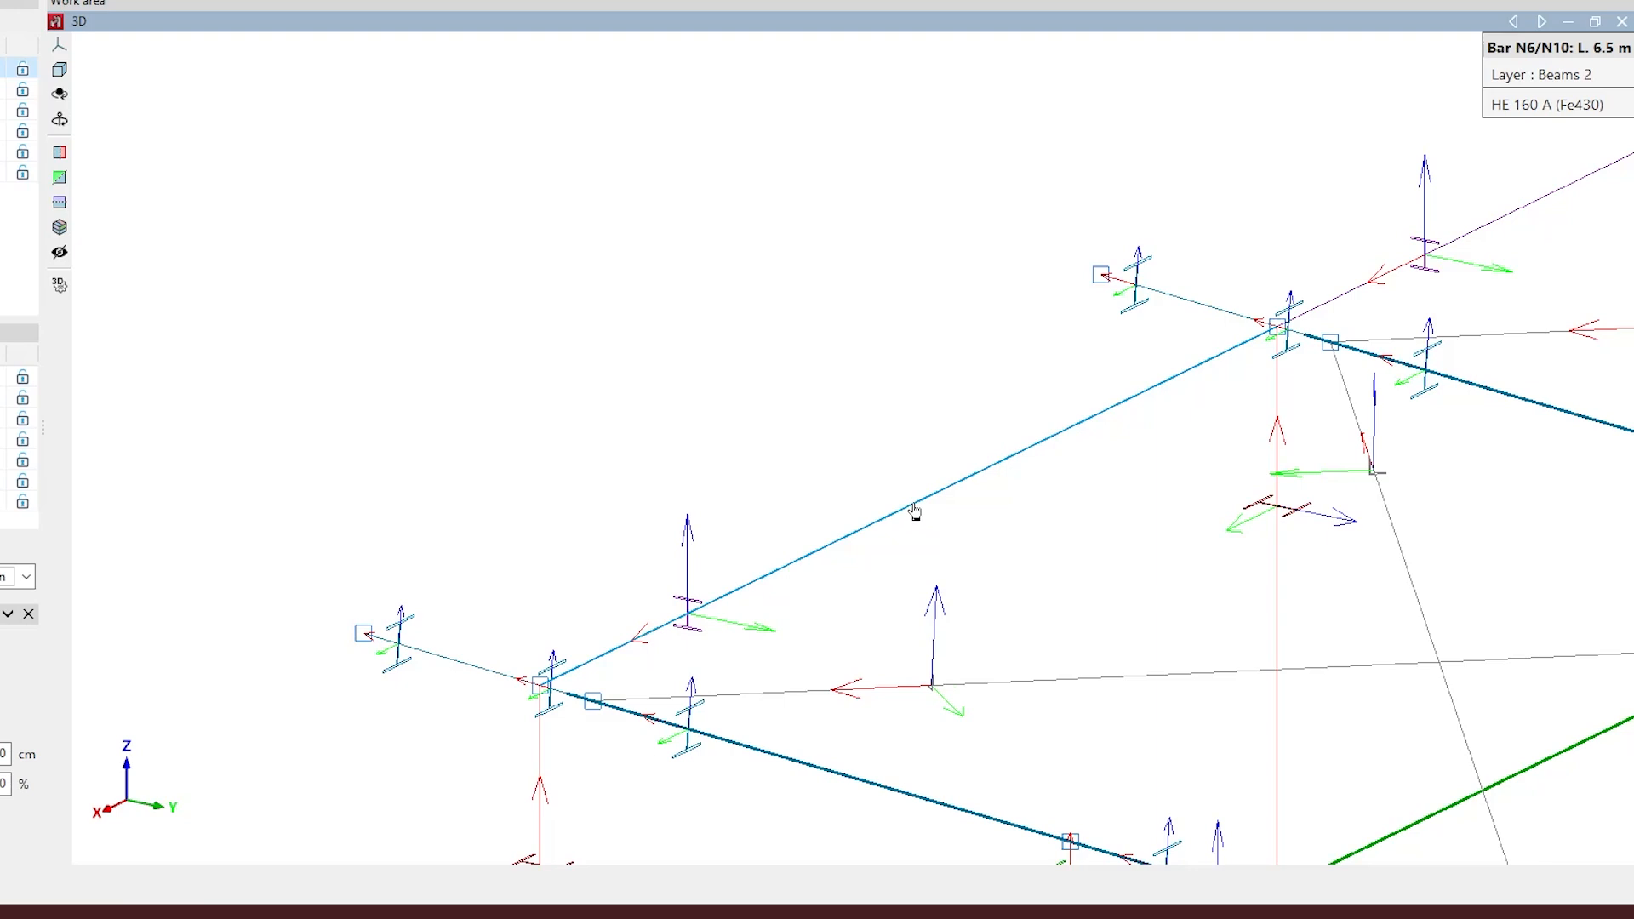
{"action": "left_click", "coordinate": [908, 514]}
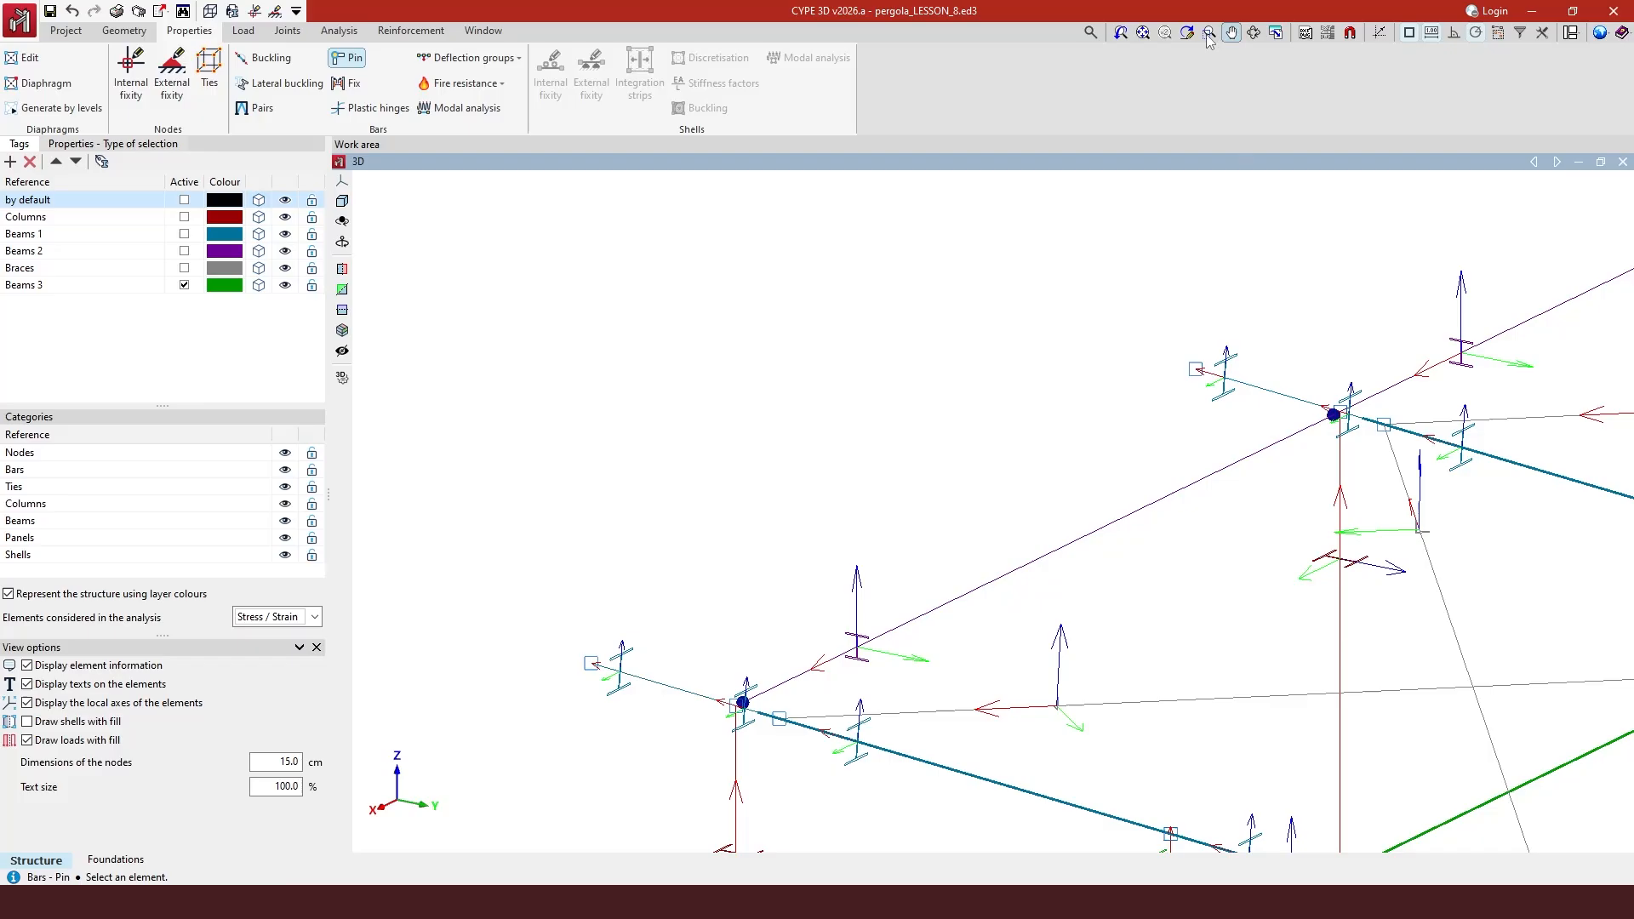
{"action": "left_click", "coordinate": [1142, 32]}
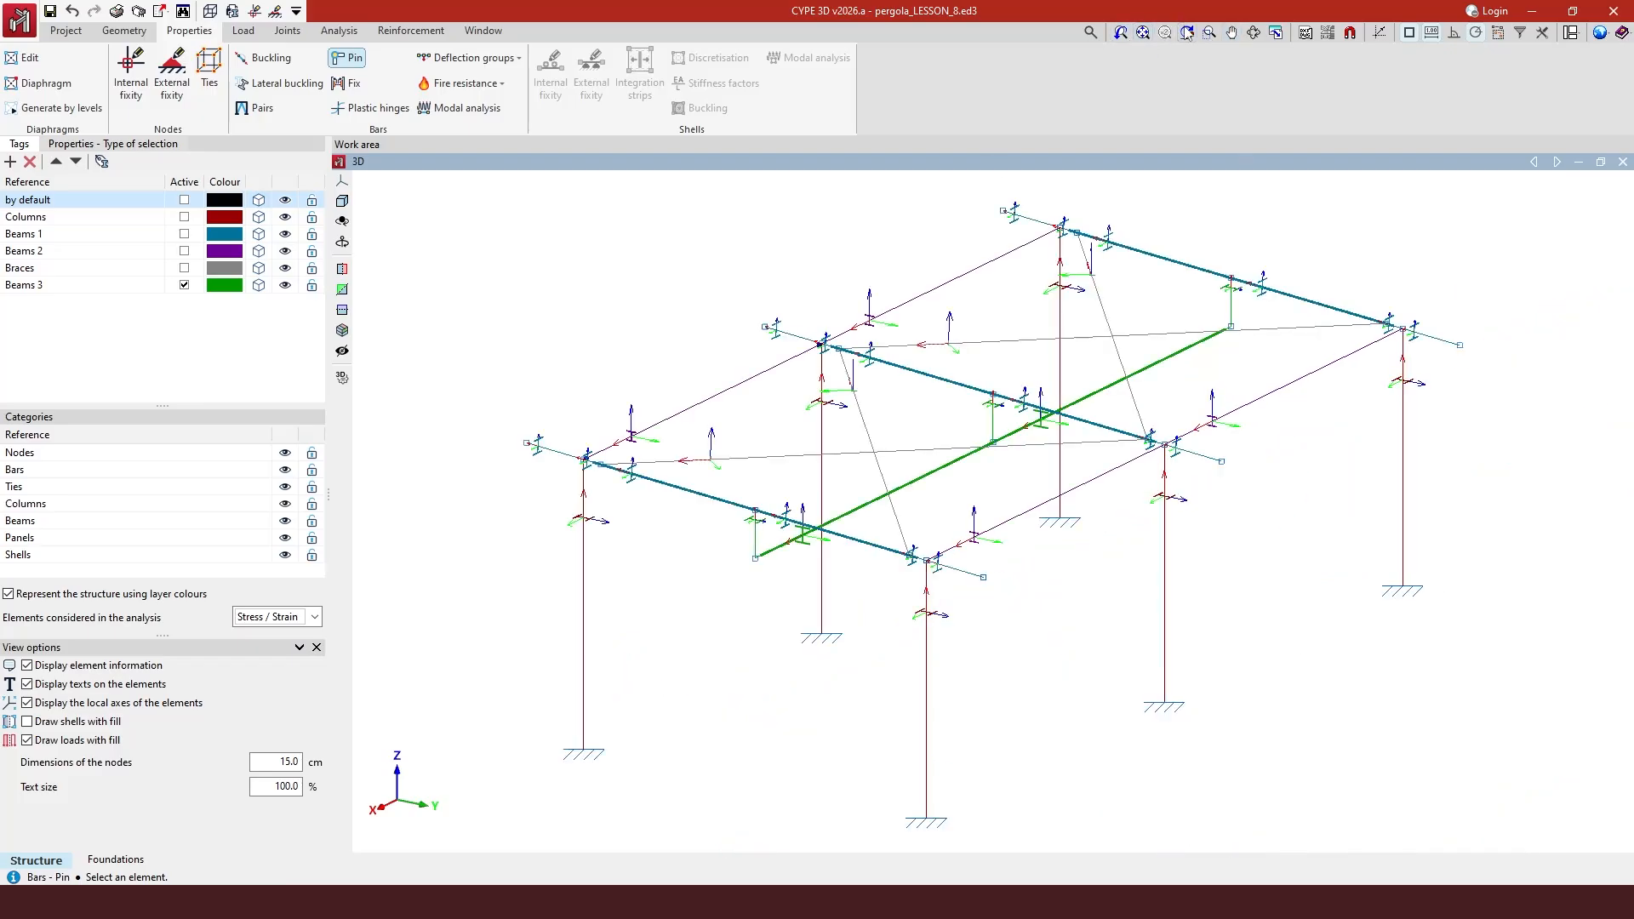
- Pin both ends of the remaining Beams 2 bars, including those on the opposite side of the pergola
{"action": "left_click", "coordinate": [1208, 32]}
{"action": "left_click", "coordinate": [871, 414]}
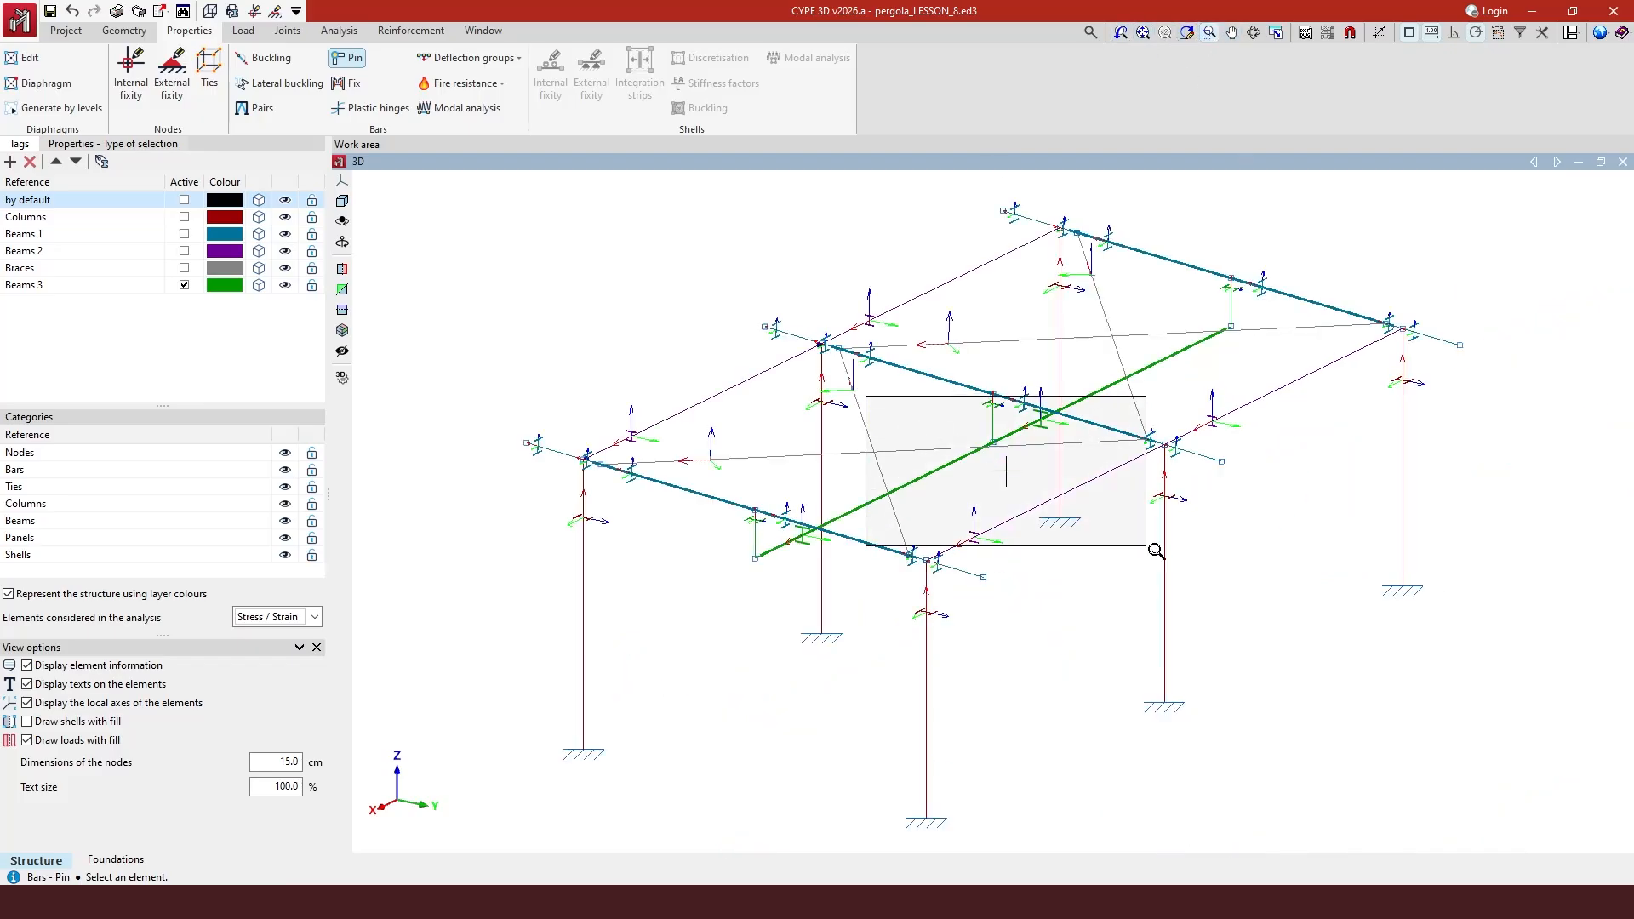
{"action": "left_click", "coordinate": [1195, 632]}
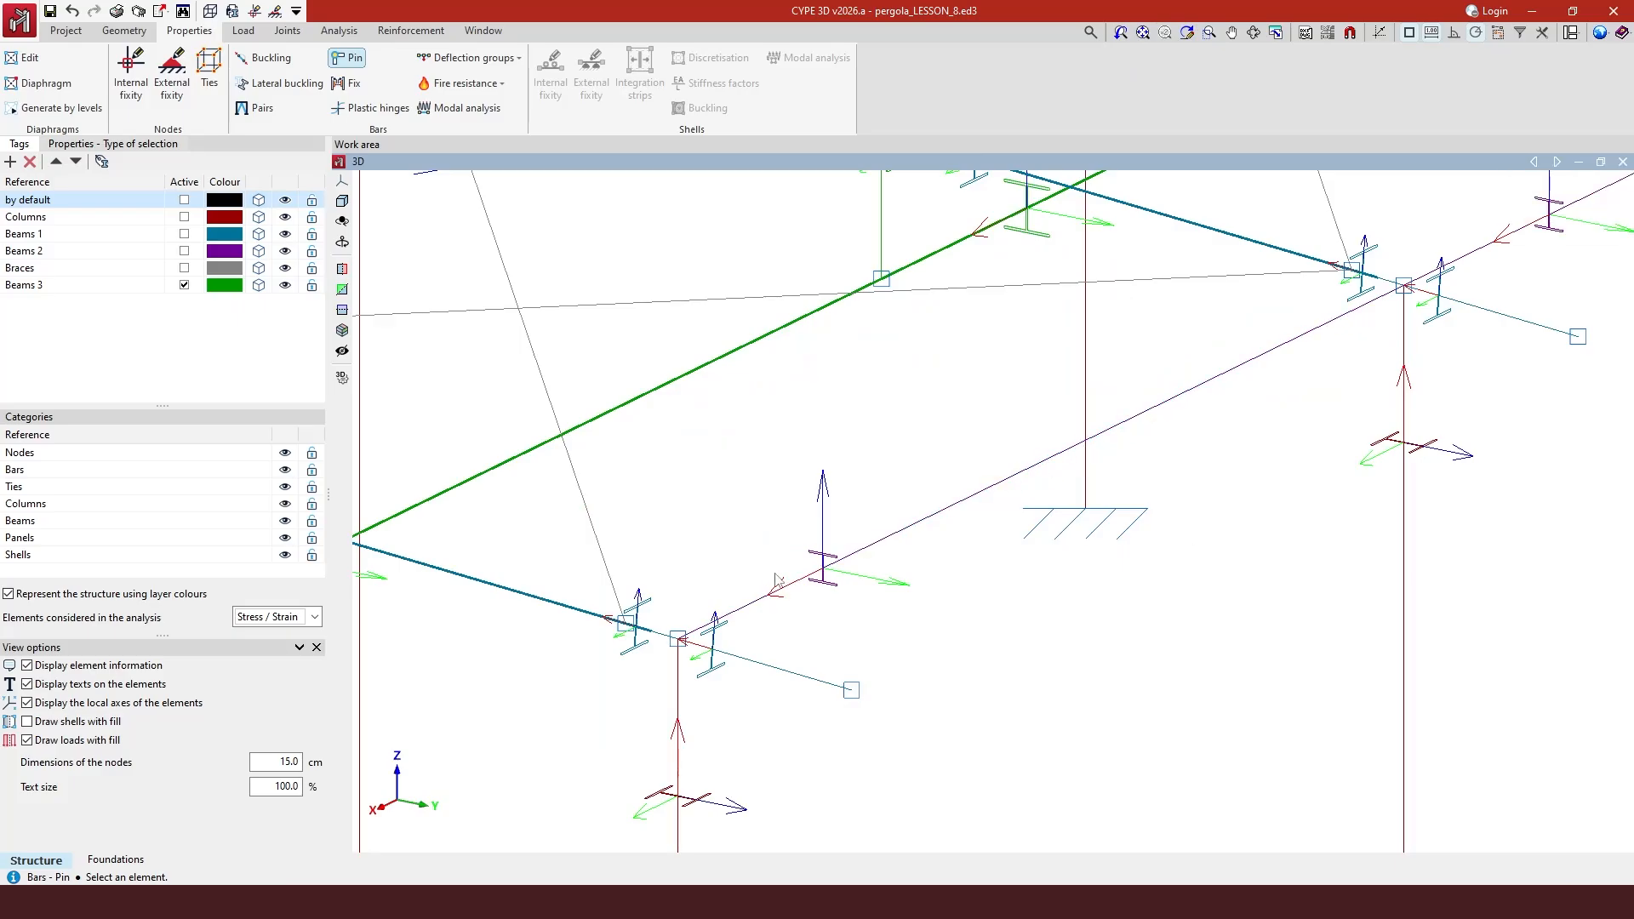
{"action": "left_click", "coordinate": [699, 632]}
{"action": "left_click", "coordinate": [1392, 297]}
{"action": "scroll", "coordinate": [817, 680], "scroll_direction": "down", "scroll_amount": 2}
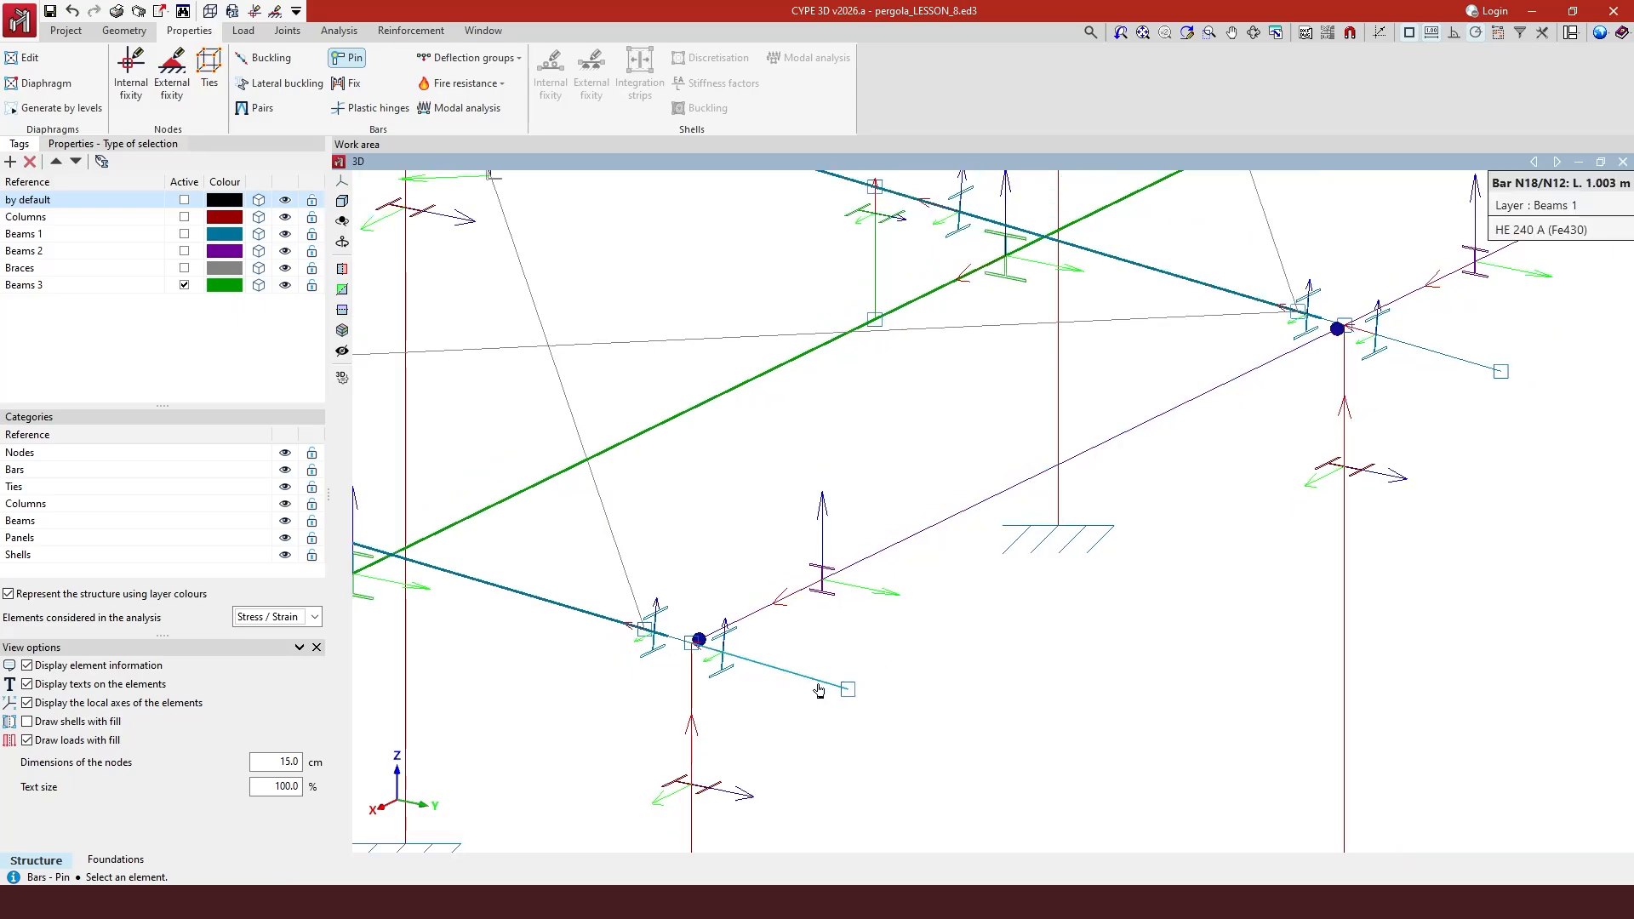
{"action": "scroll", "coordinate": [929, 700], "scroll_direction": "down", "scroll_amount": 3}
{"action": "scroll", "coordinate": [1345, 631], "scroll_direction": "down", "scroll_amount": 2}
{"action": "left_click", "coordinate": [998, 328]}
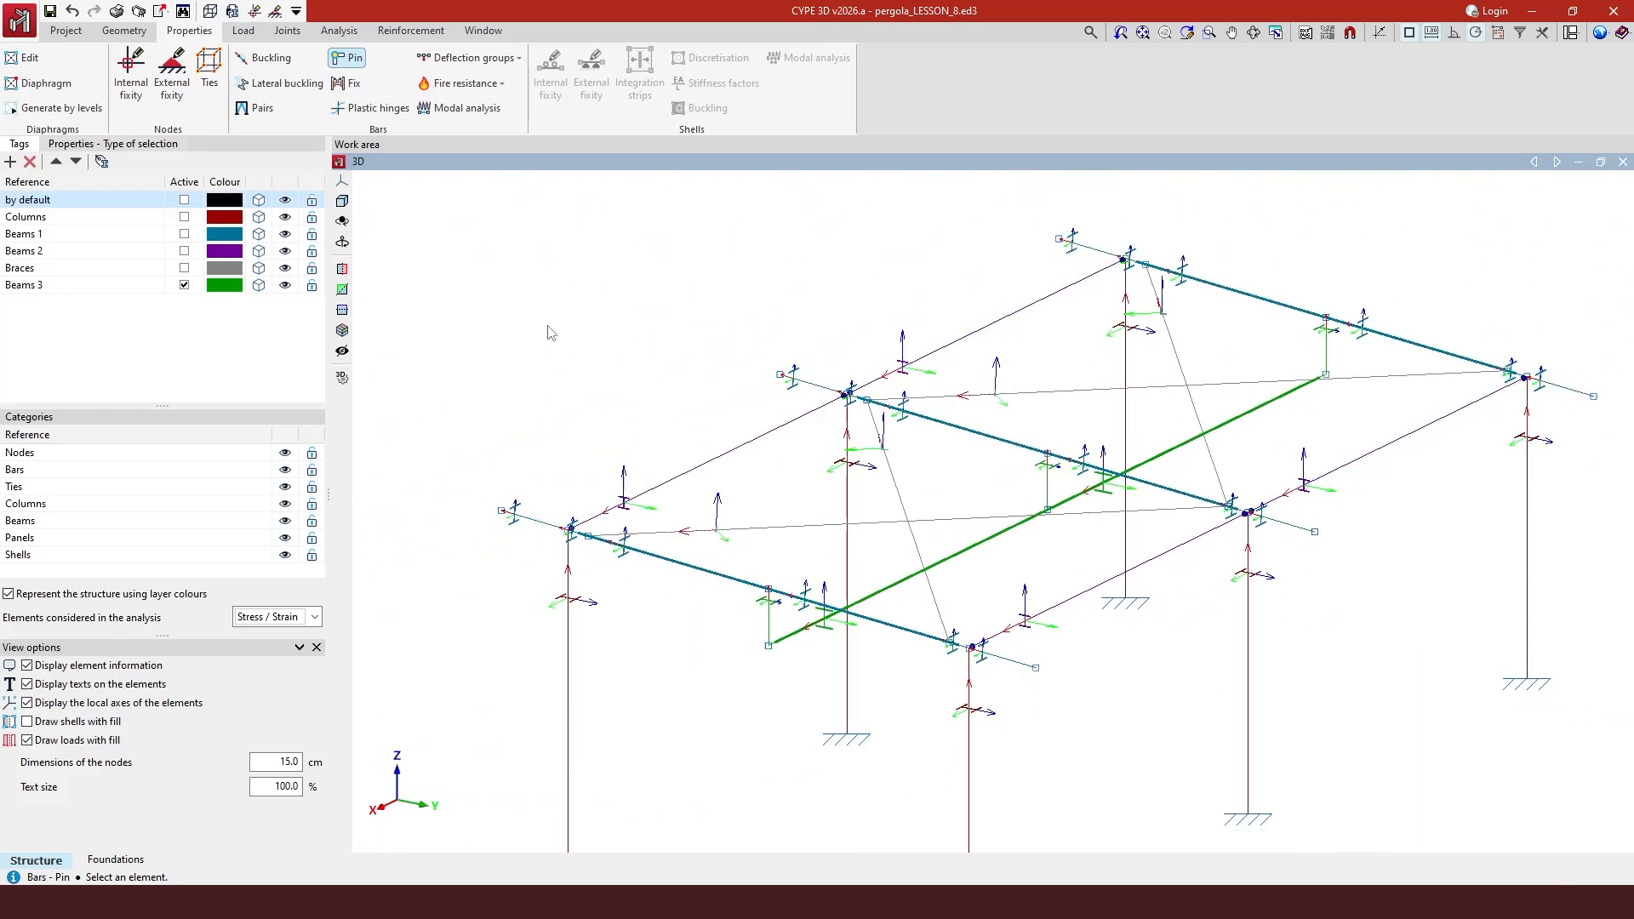
- Isolate the Beams 2 layer to check its pinned ends, and restore the visibility of all layers
{"action": "right_click", "coordinate": [287, 181]}
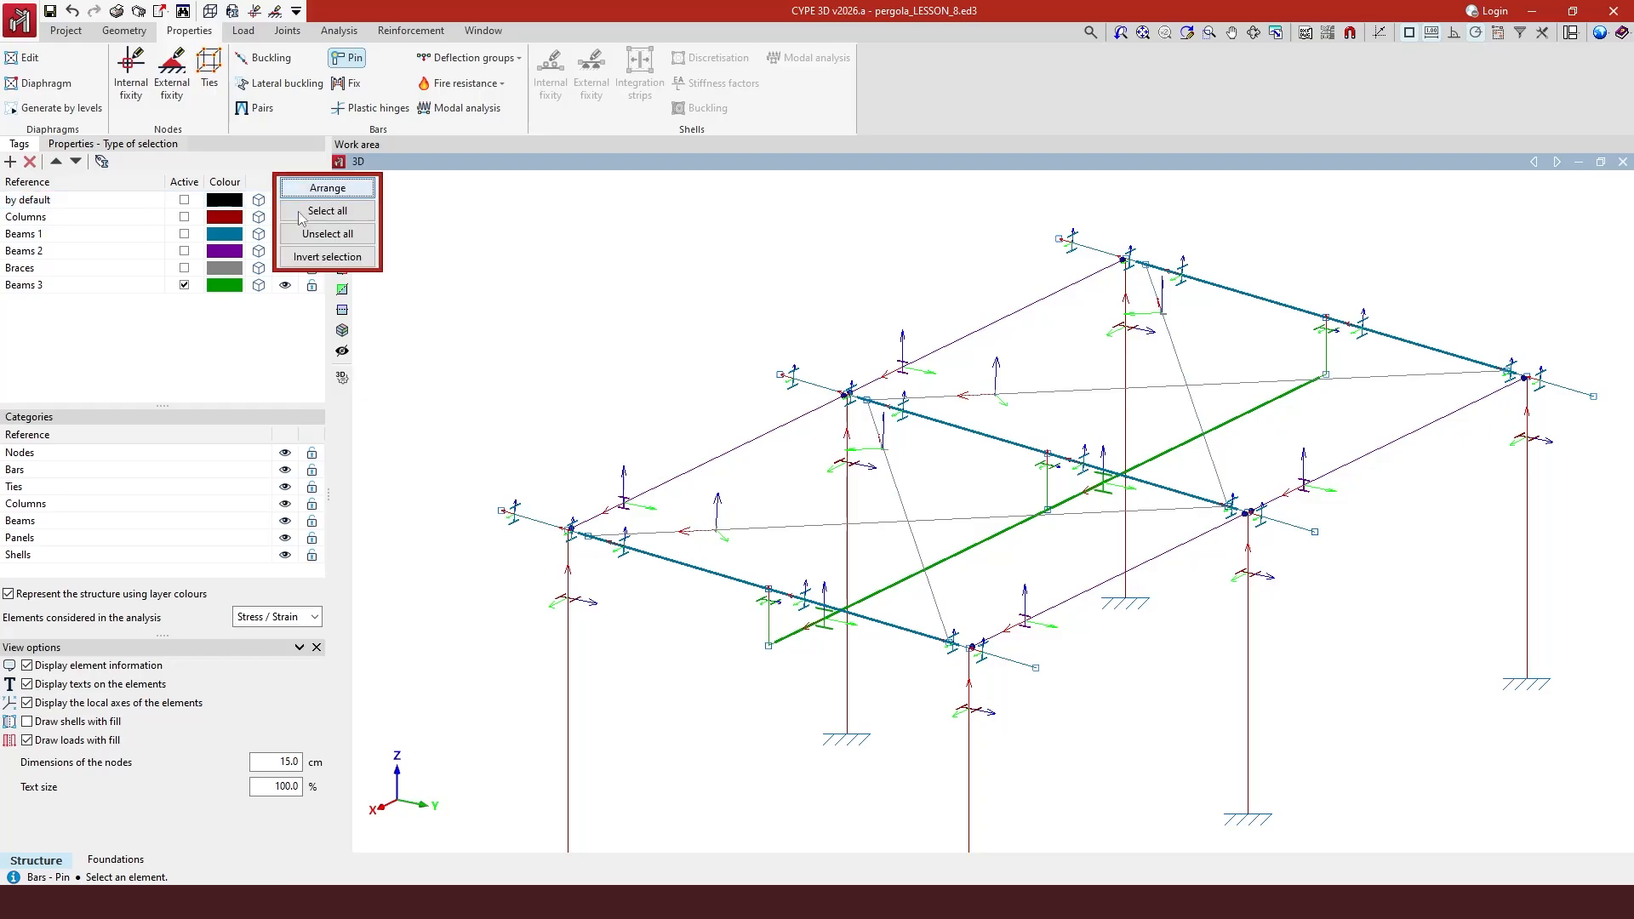
{"action": "left_click", "coordinate": [316, 234]}
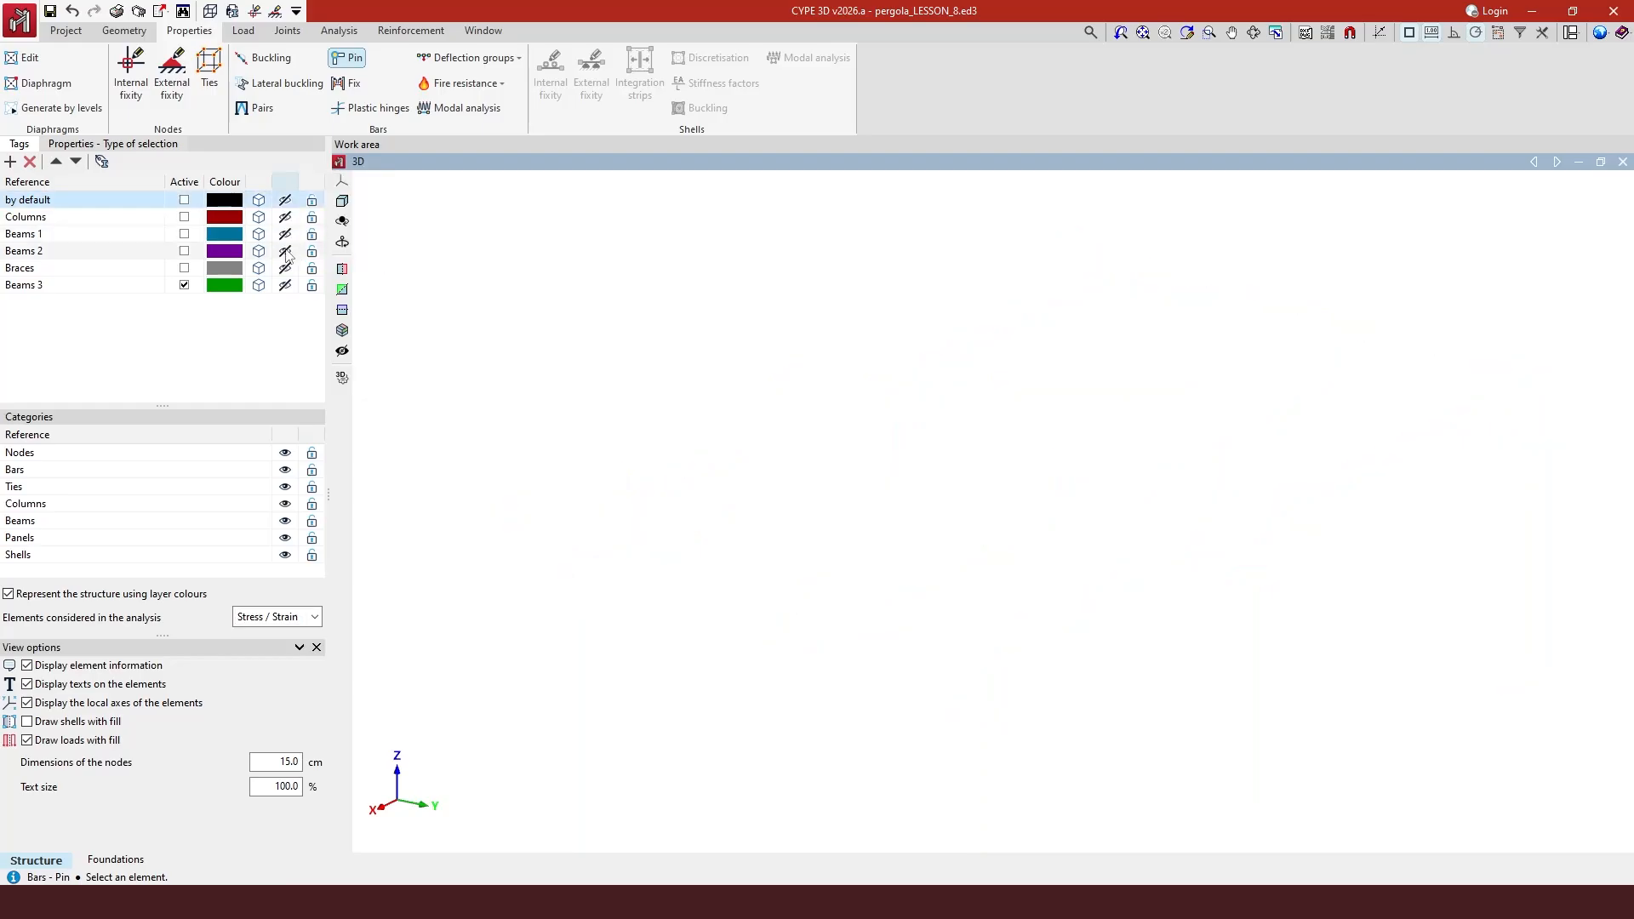
{"action": "left_click", "coordinate": [285, 250]}
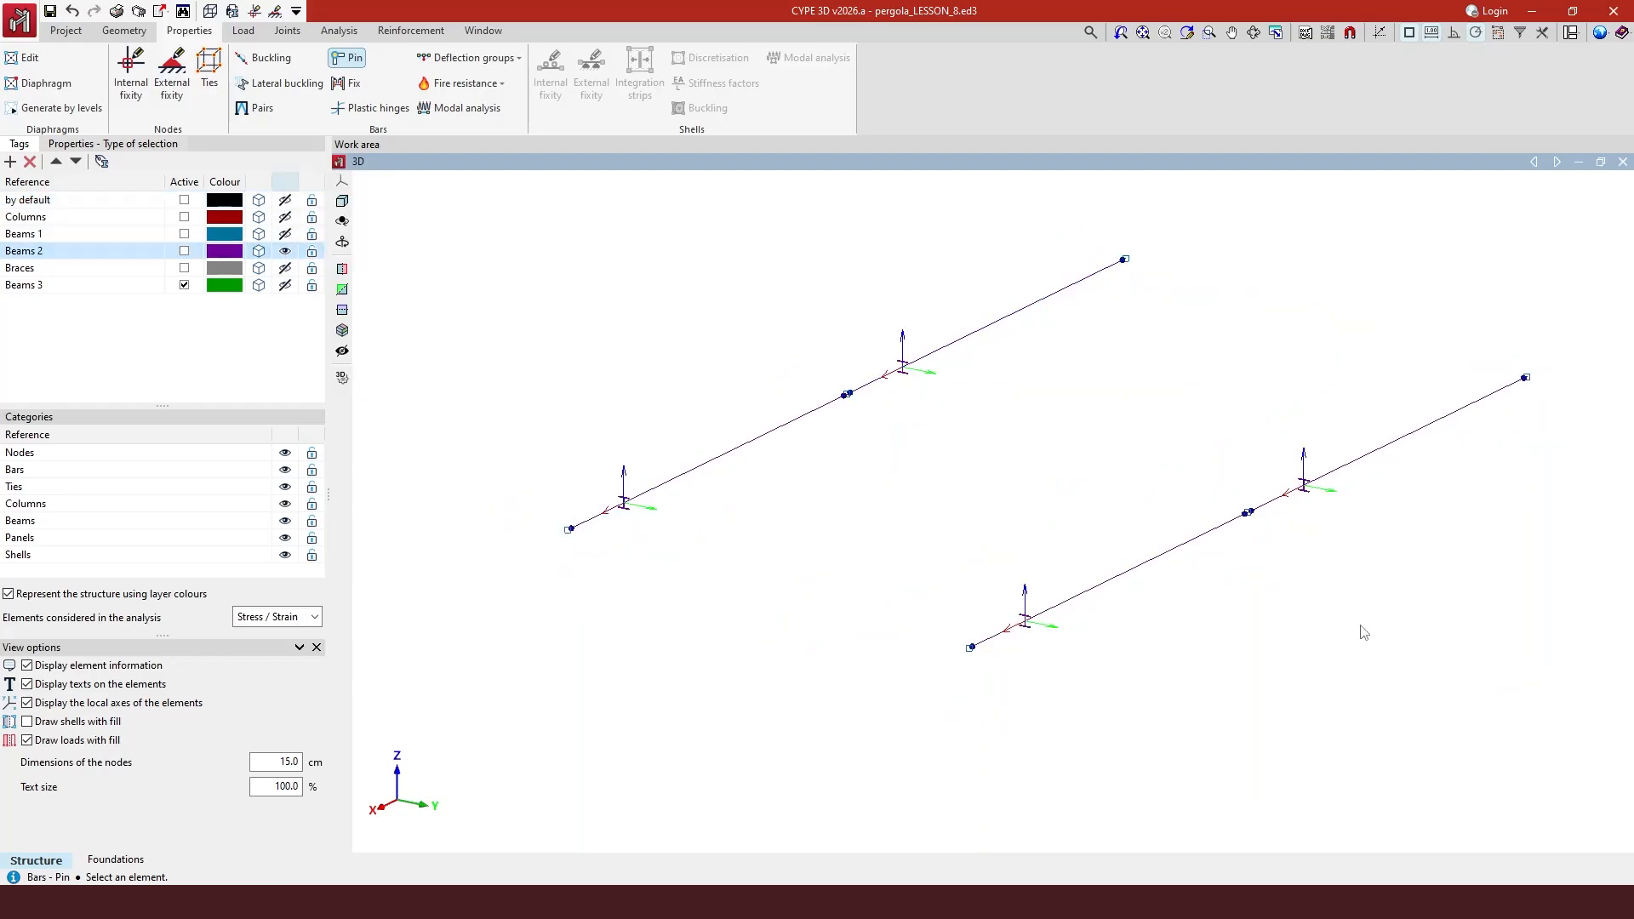
{"action": "left_click", "coordinate": [285, 182]}
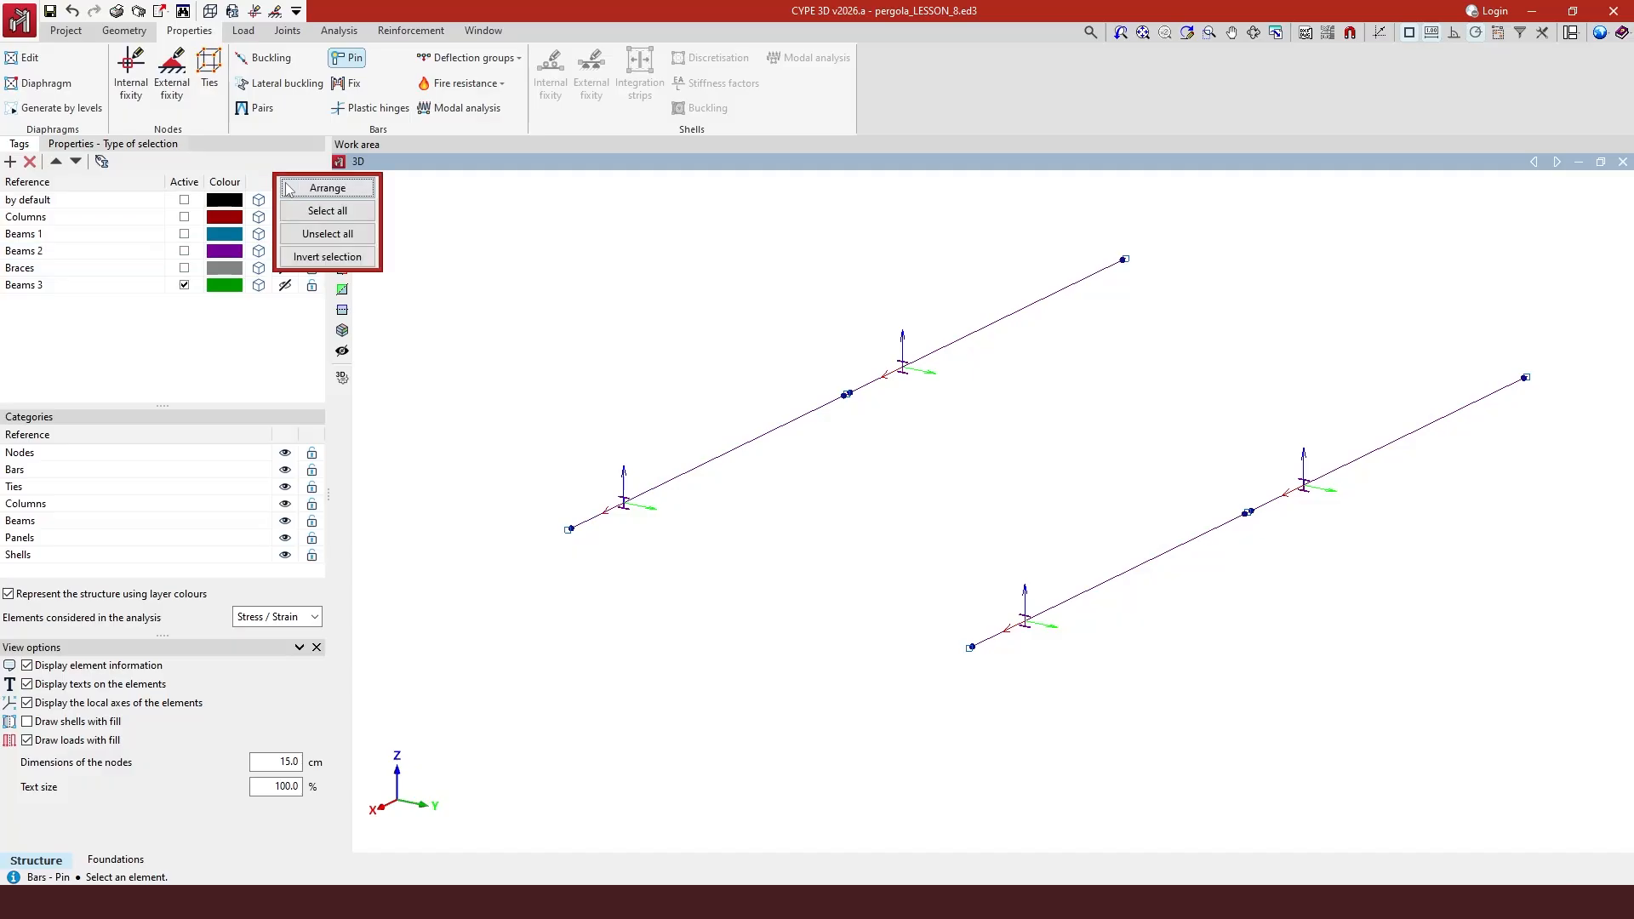
{"action": "left_click", "coordinate": [327, 210]}
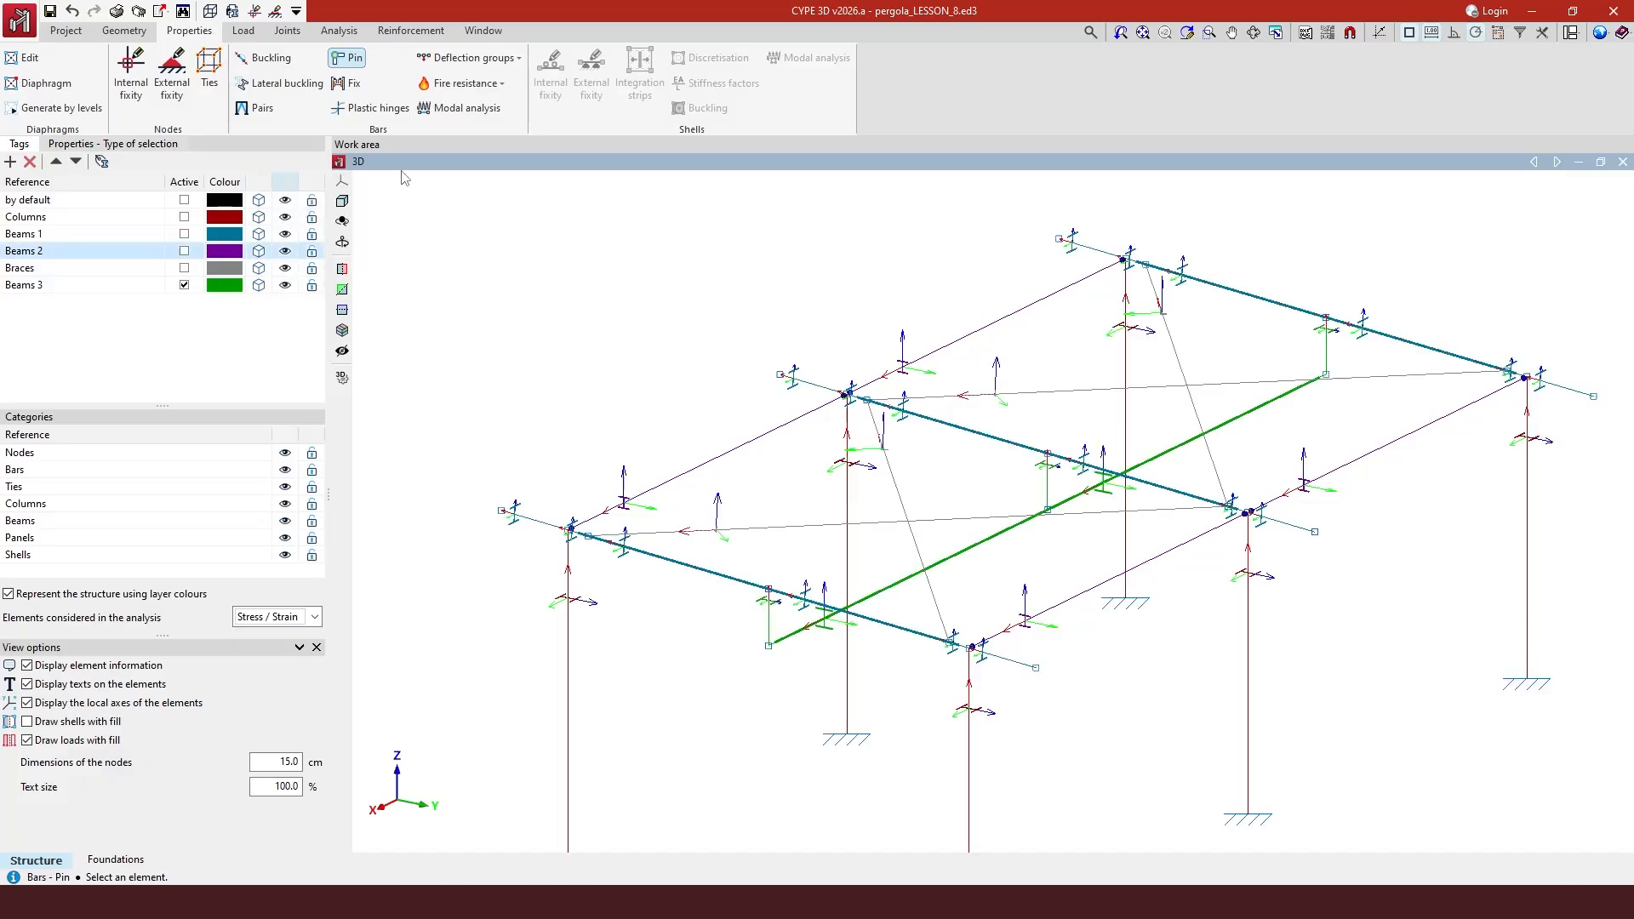
- Display the 2D: ROOF view of the structure
{"action": "left_click", "coordinate": [485, 31]}
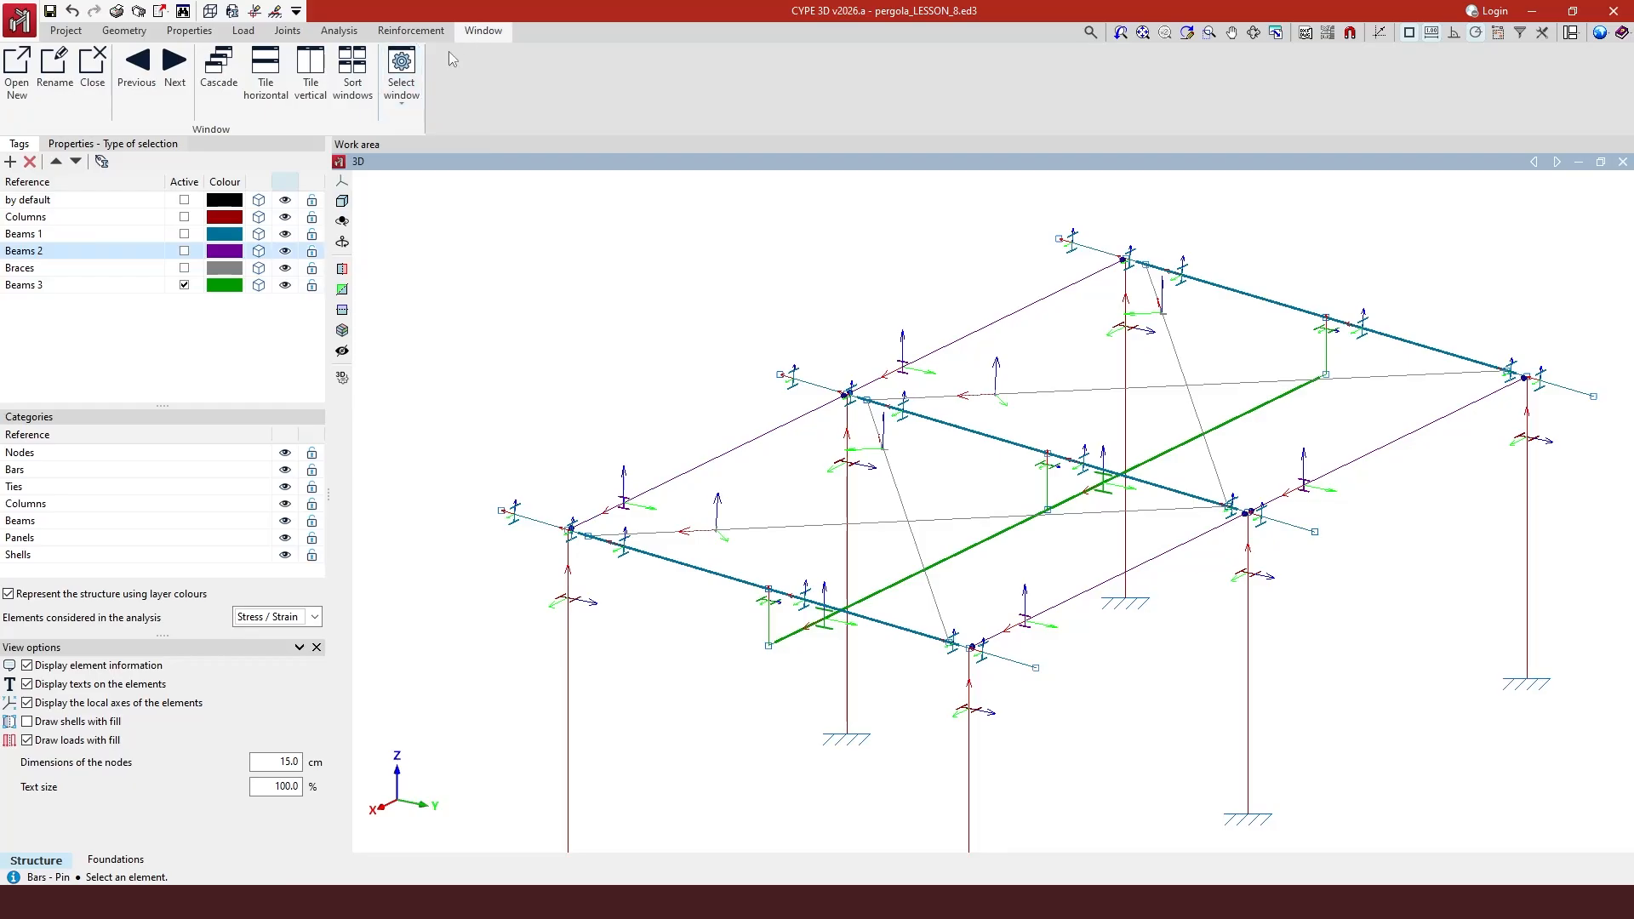
{"action": "left_click", "coordinate": [407, 112]}
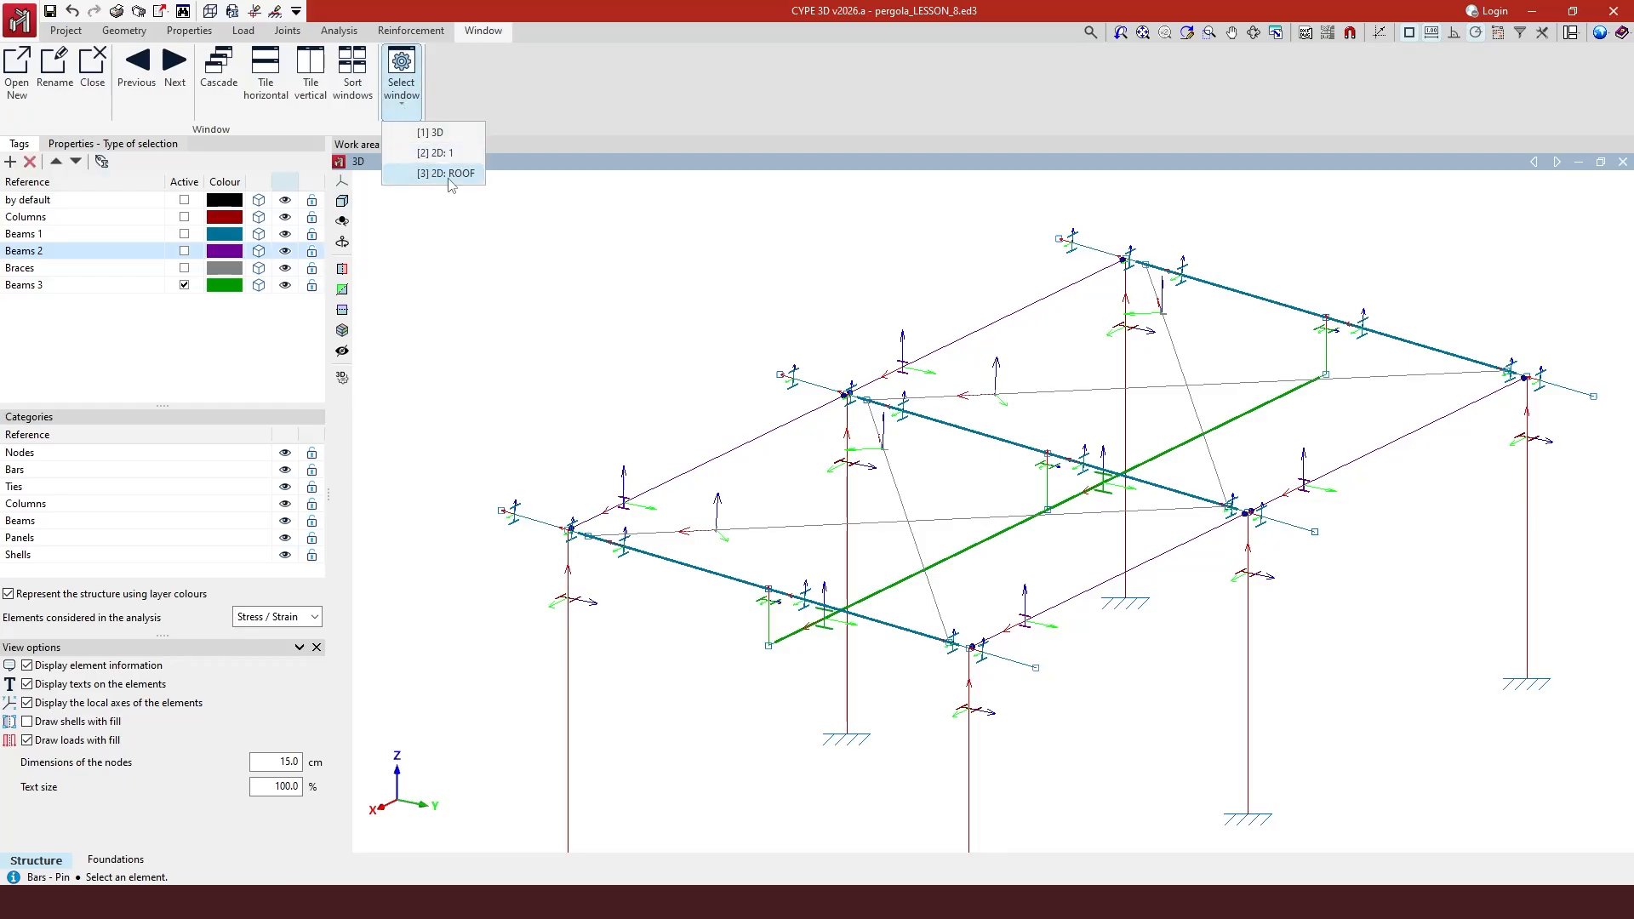
{"action": "left_click", "coordinate": [450, 175]}
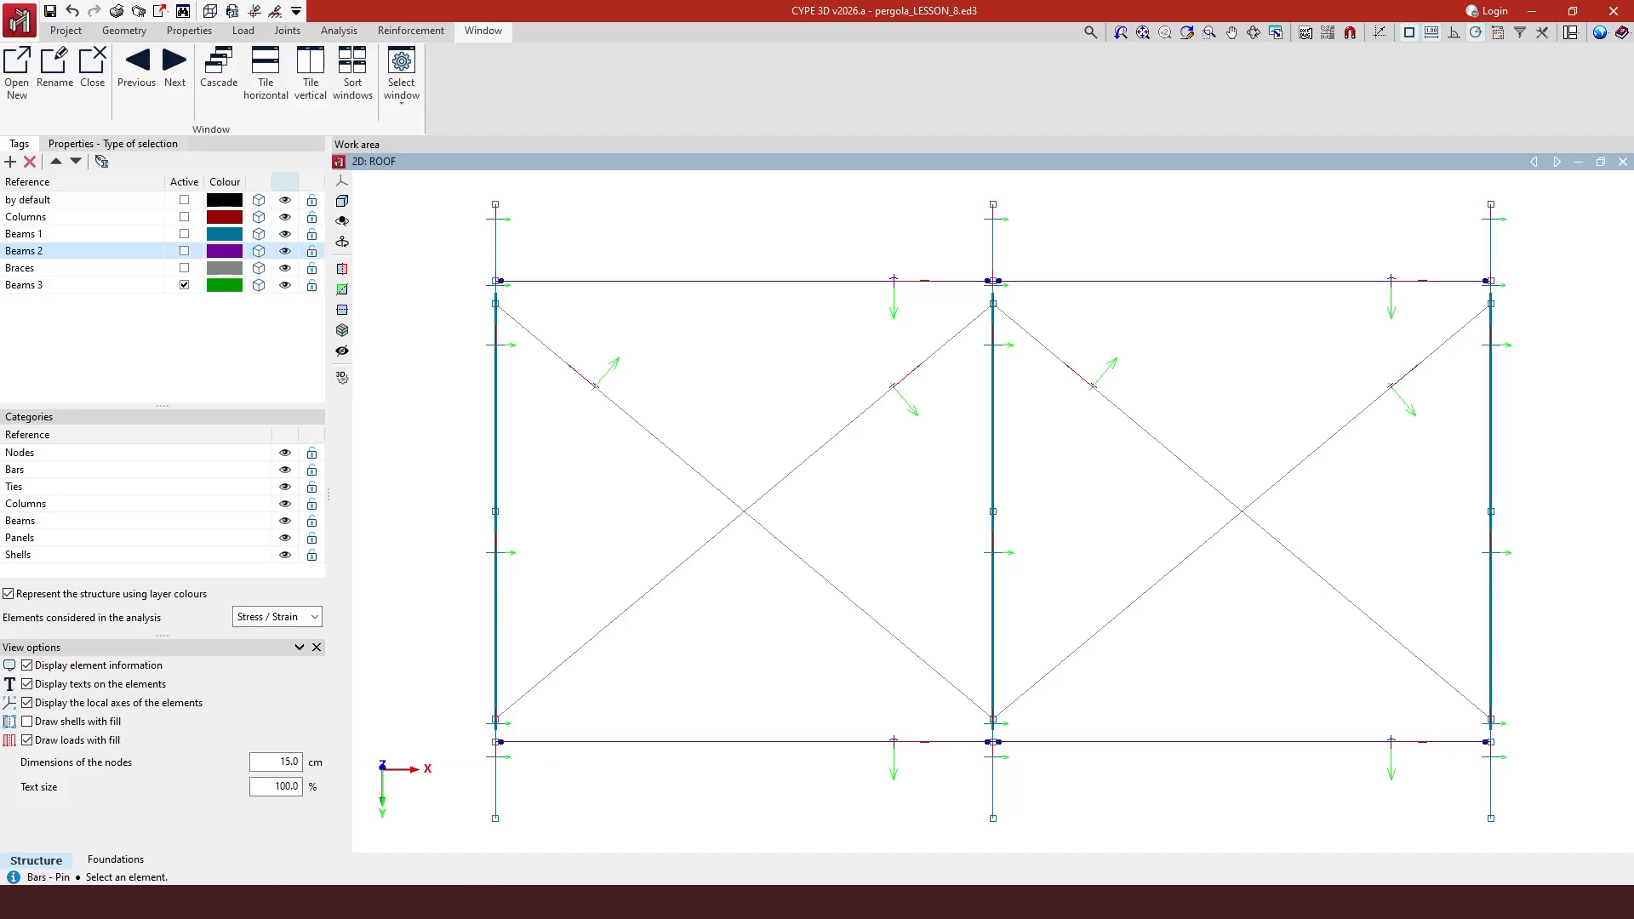
- Switch to the second CYPE 3D instance, which holds the copy of the roof plan without pinned ends
{"action": "mouse_move", "coordinate": [475, 902]}
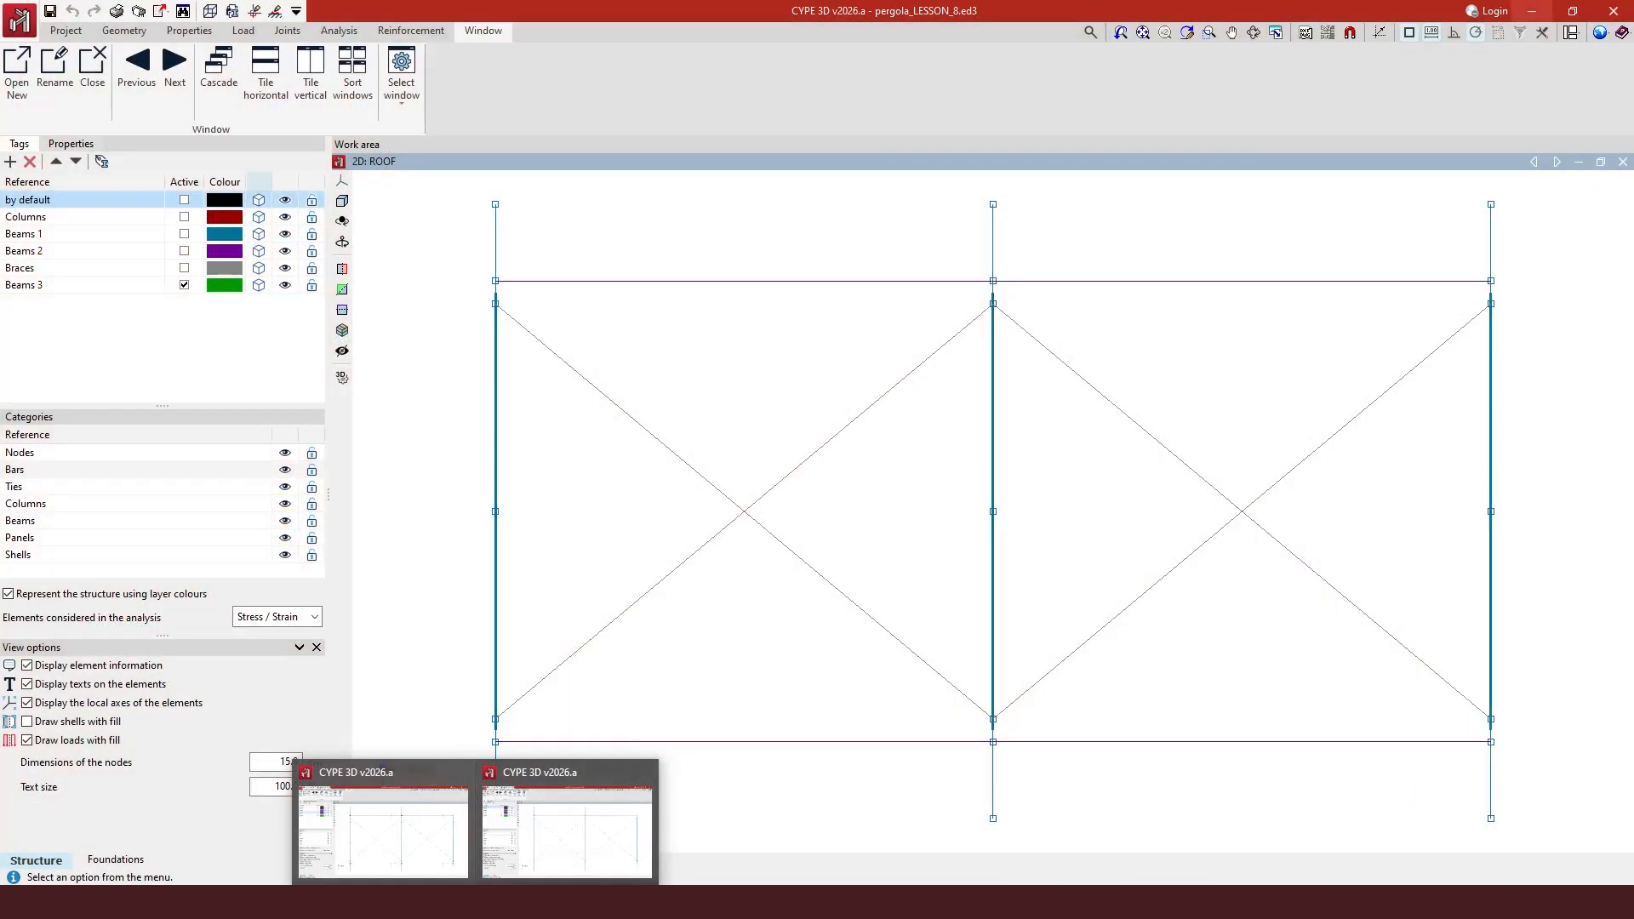
{"action": "left_click", "coordinate": [413, 864]}
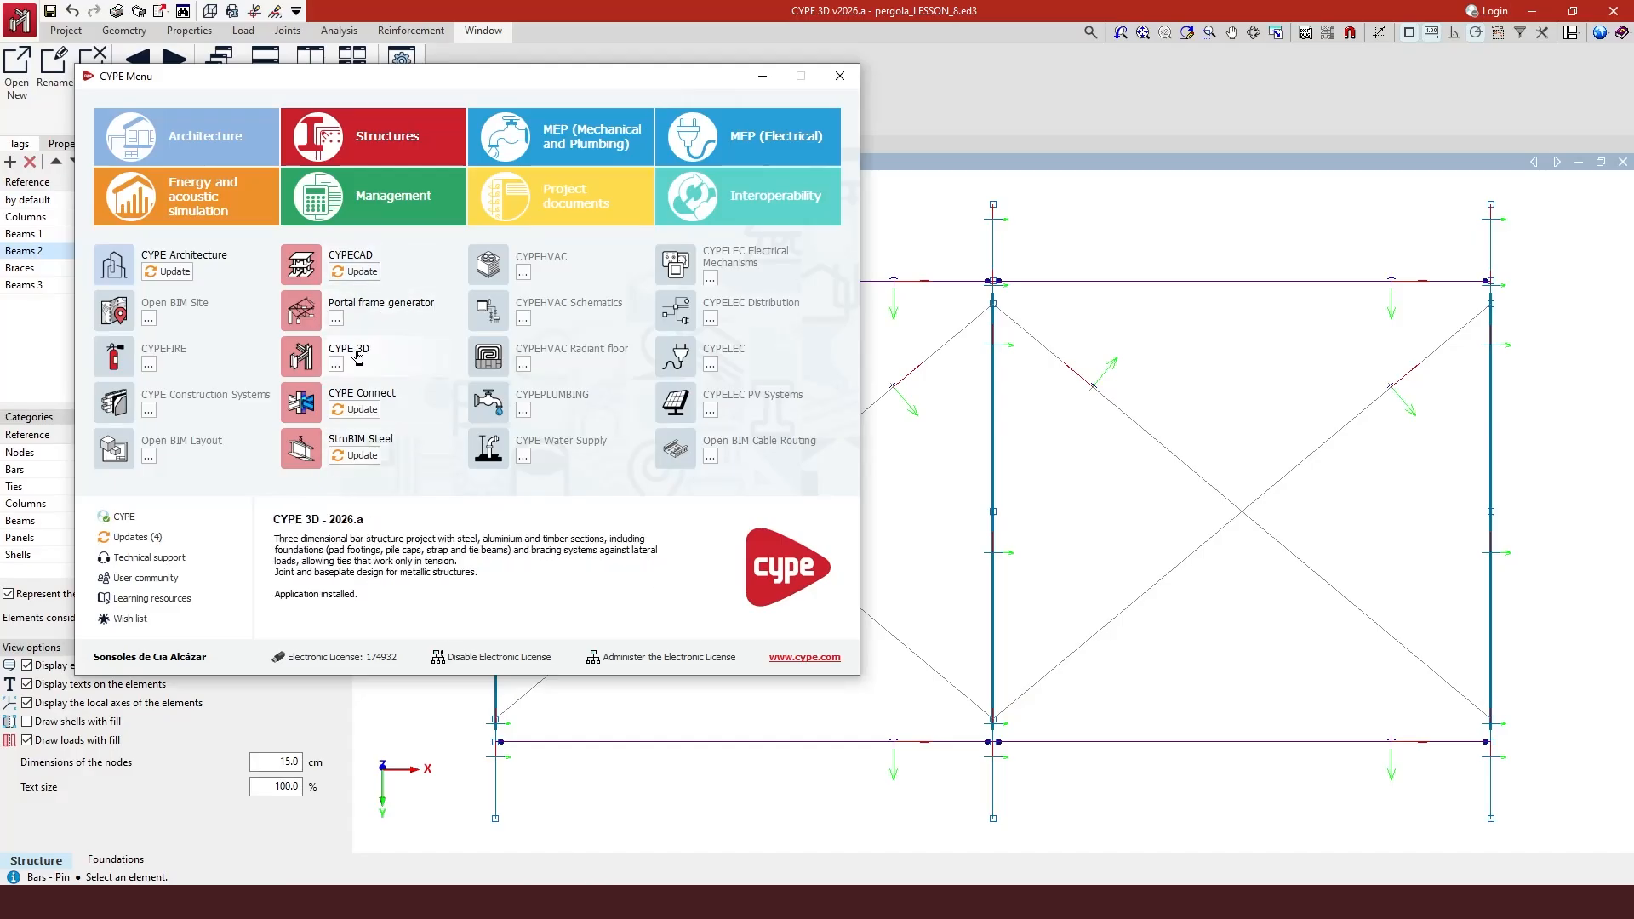
{"action": "left_click", "coordinate": [763, 75]}
{"action": "mouse_move", "coordinate": [476, 902]}
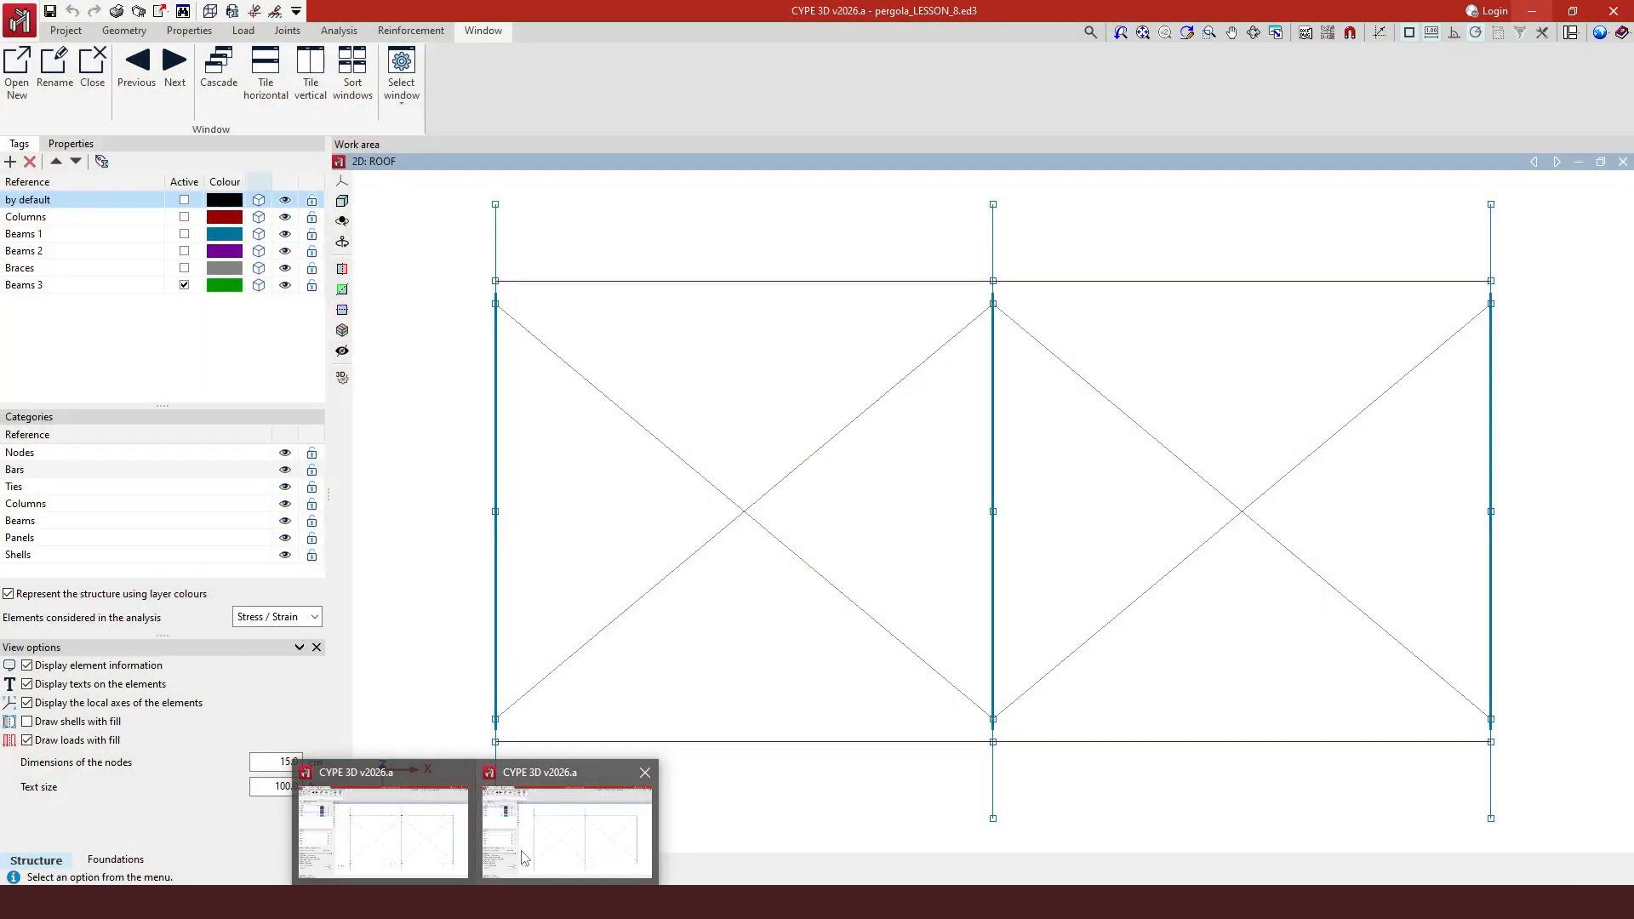
{"action": "left_click", "coordinate": [548, 854]}
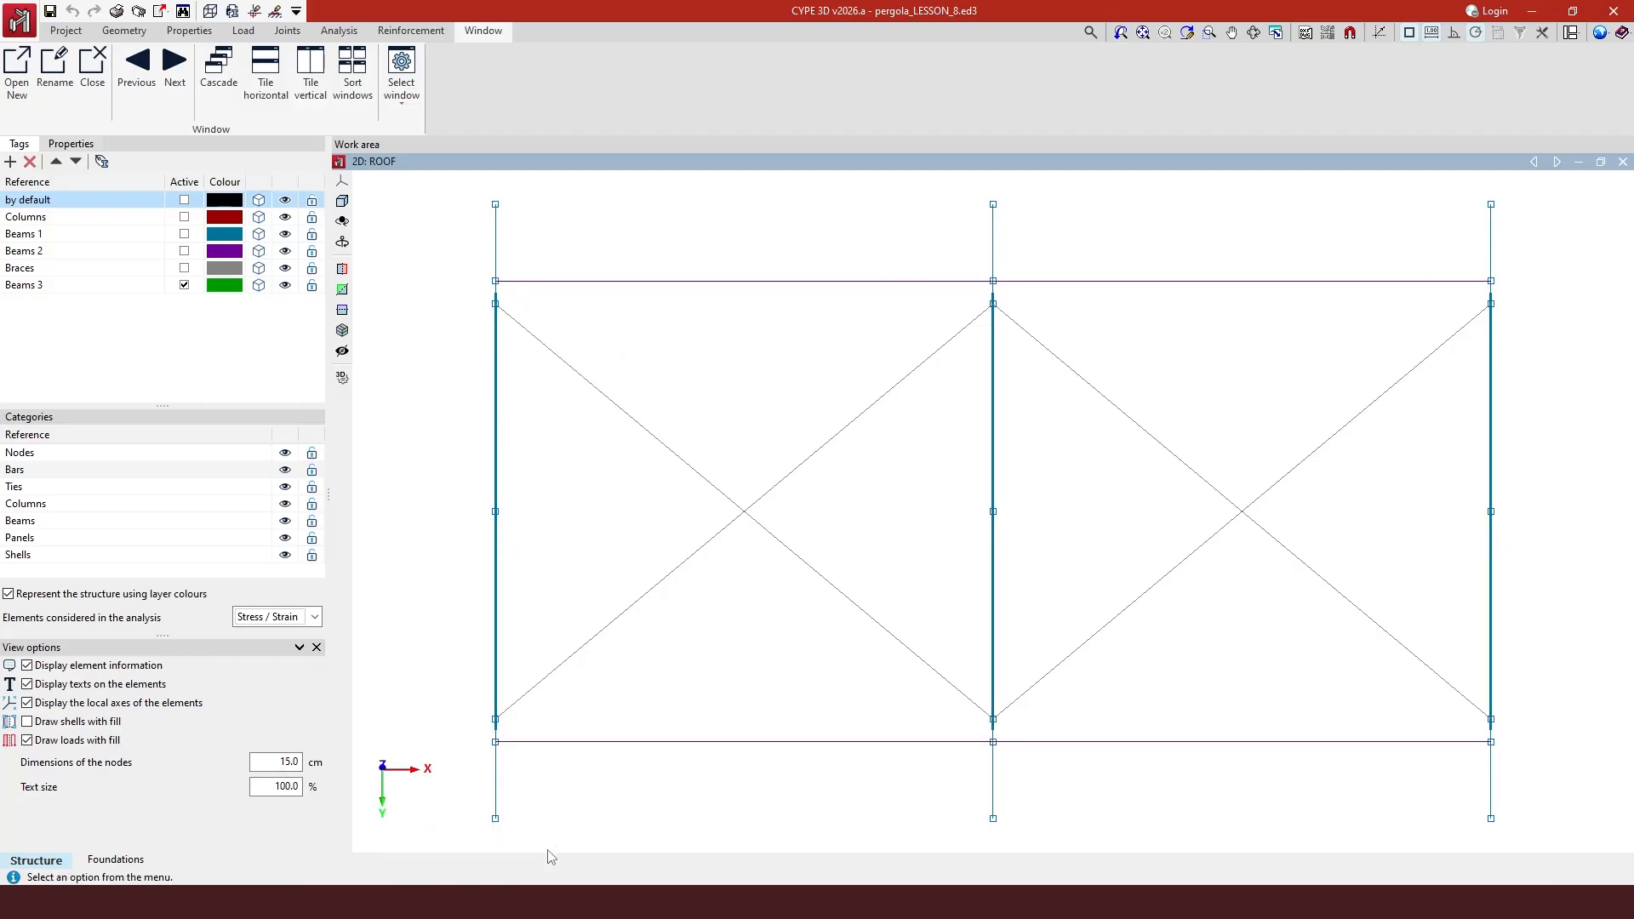
- Display the bar sections on the roof plan, and delete the two crossed braces in the second bay
{"action": "left_click", "coordinate": [191, 32]}
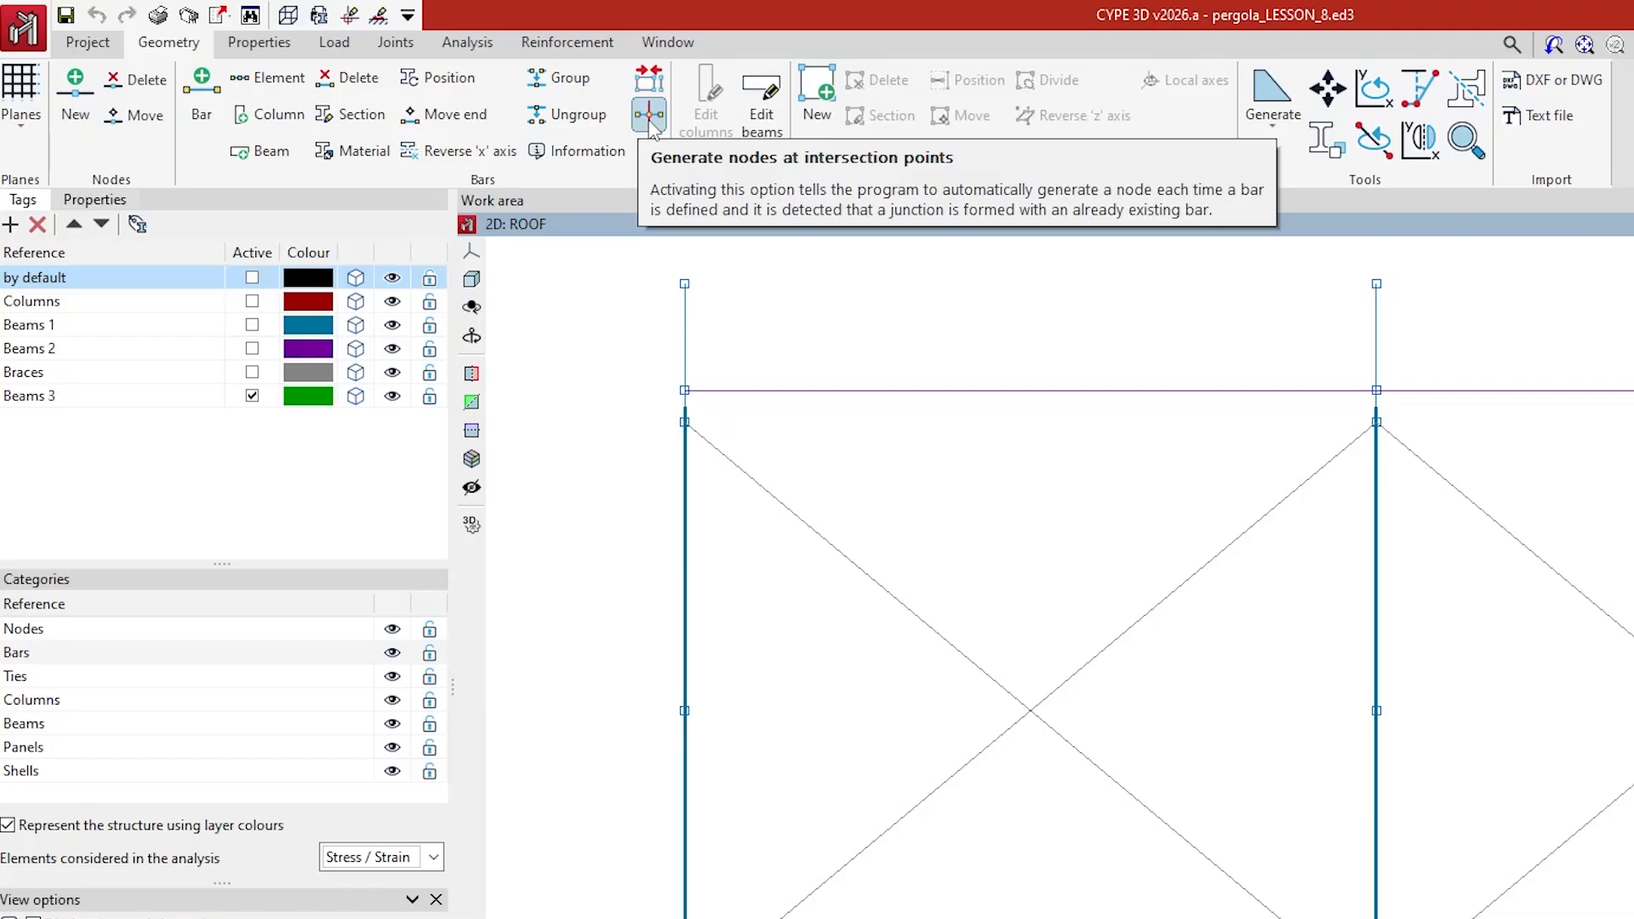
{"action": "left_click", "coordinate": [367, 117]}
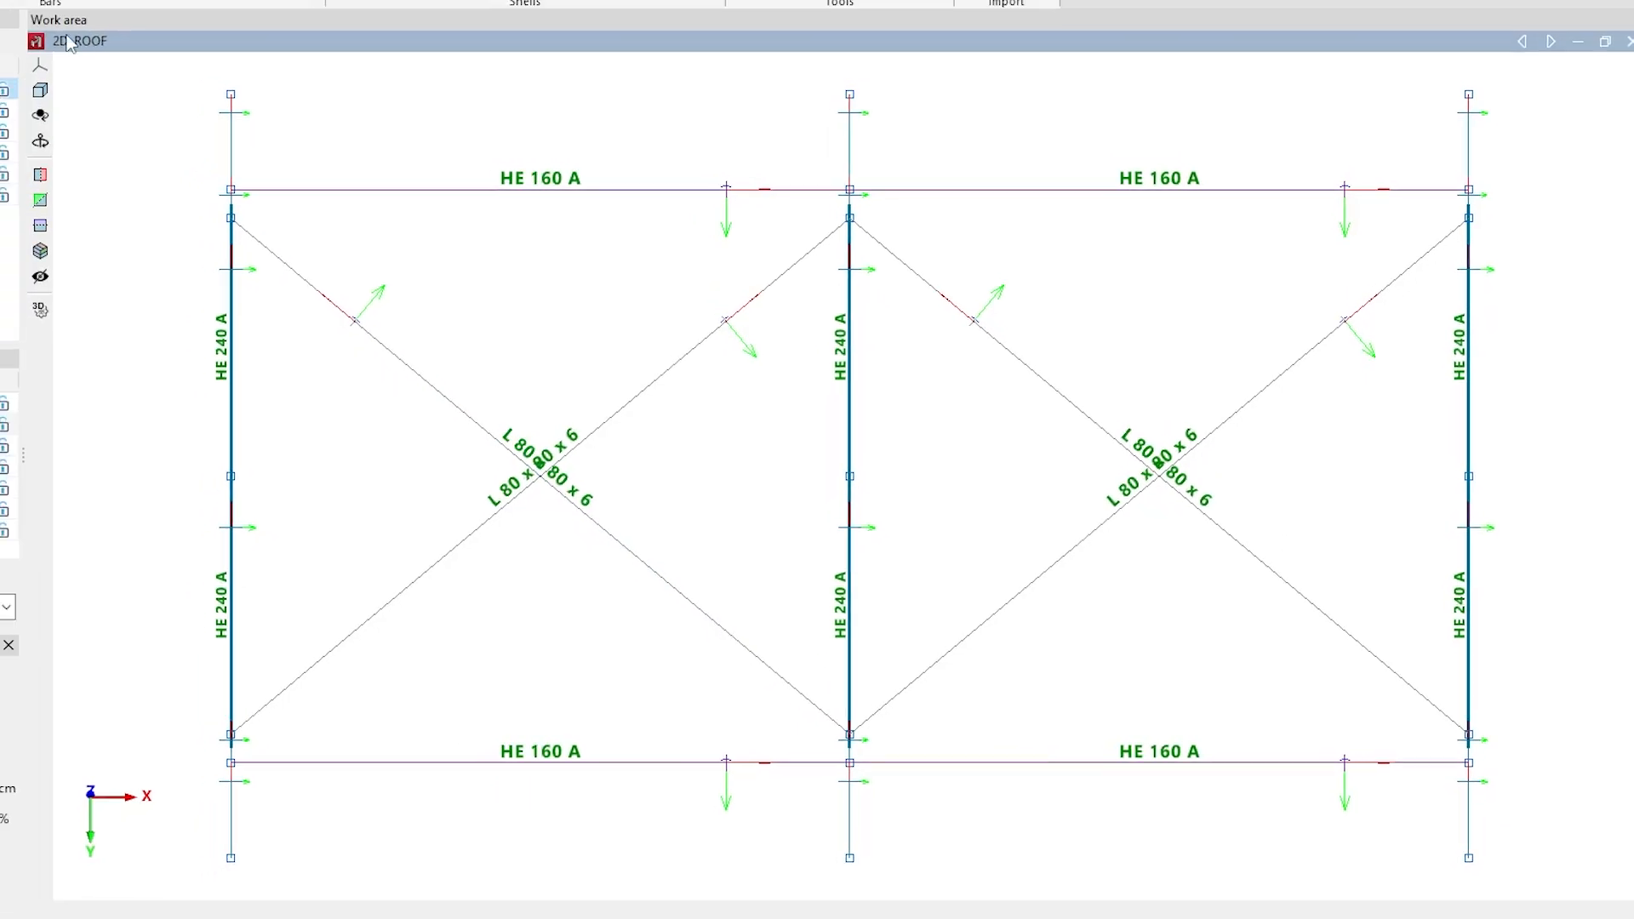
{"action": "left_click", "coordinate": [259, 56]}
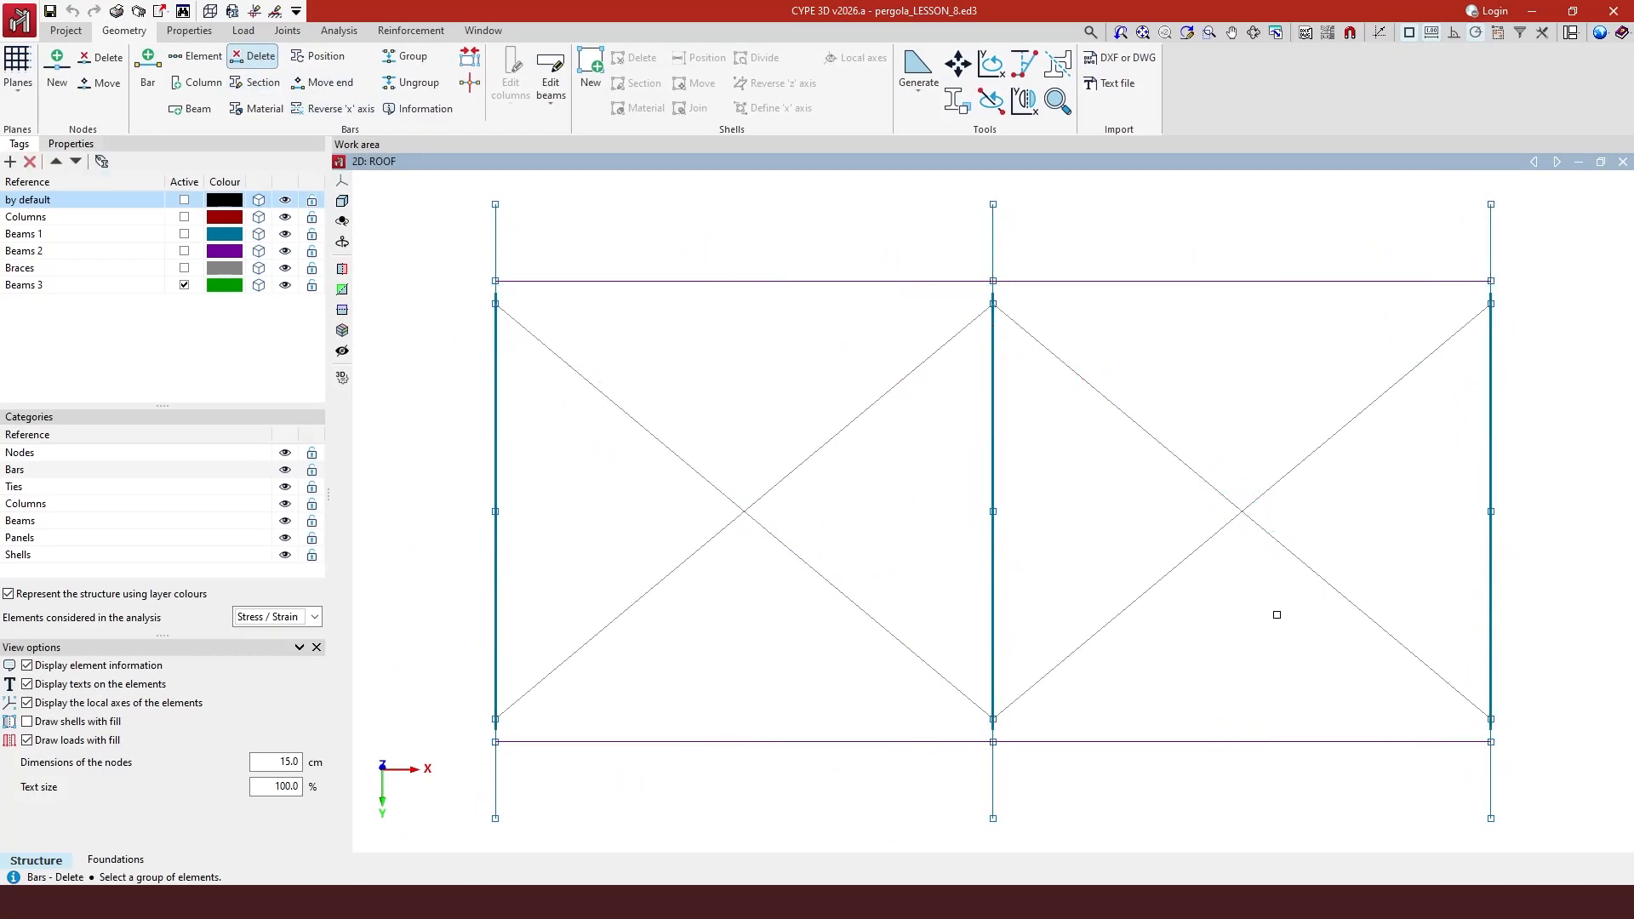
{"action": "left_click_drag", "start_coordinate": [1276, 614], "coordinate": [1188, 453]}
{"action": "right_click", "coordinate": [1191, 459]}
- Enable node generation at intersection points and draw two crossed diagonal bars between the corner nodes of the second roof bay
{"action": "left_click", "coordinate": [473, 87]}
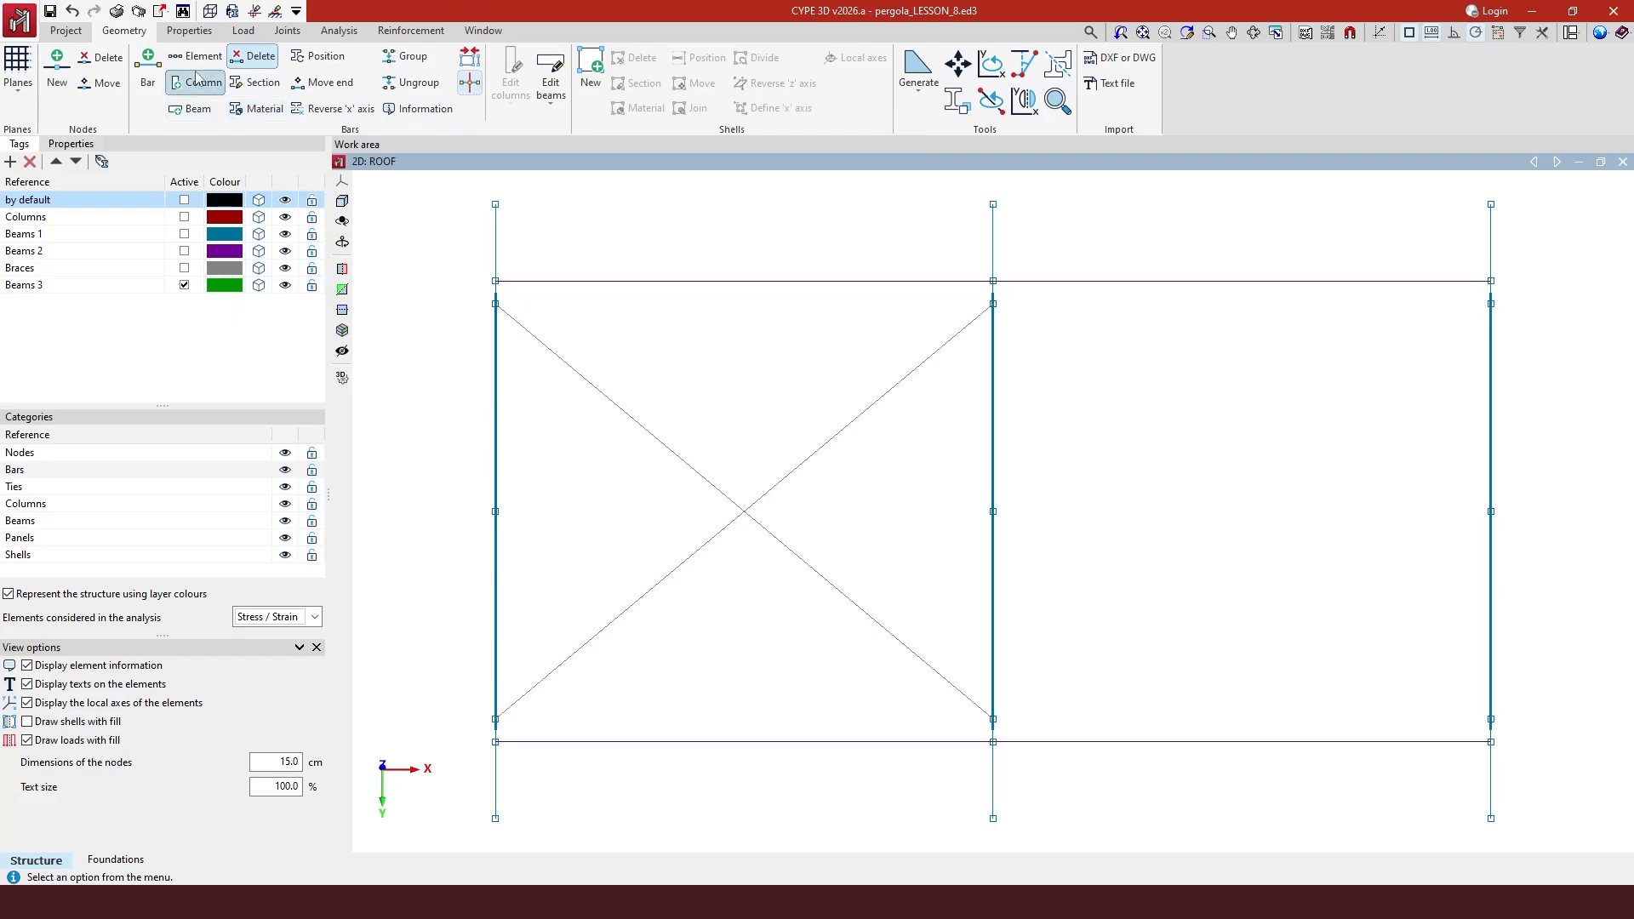
{"action": "left_click", "coordinate": [148, 66]}
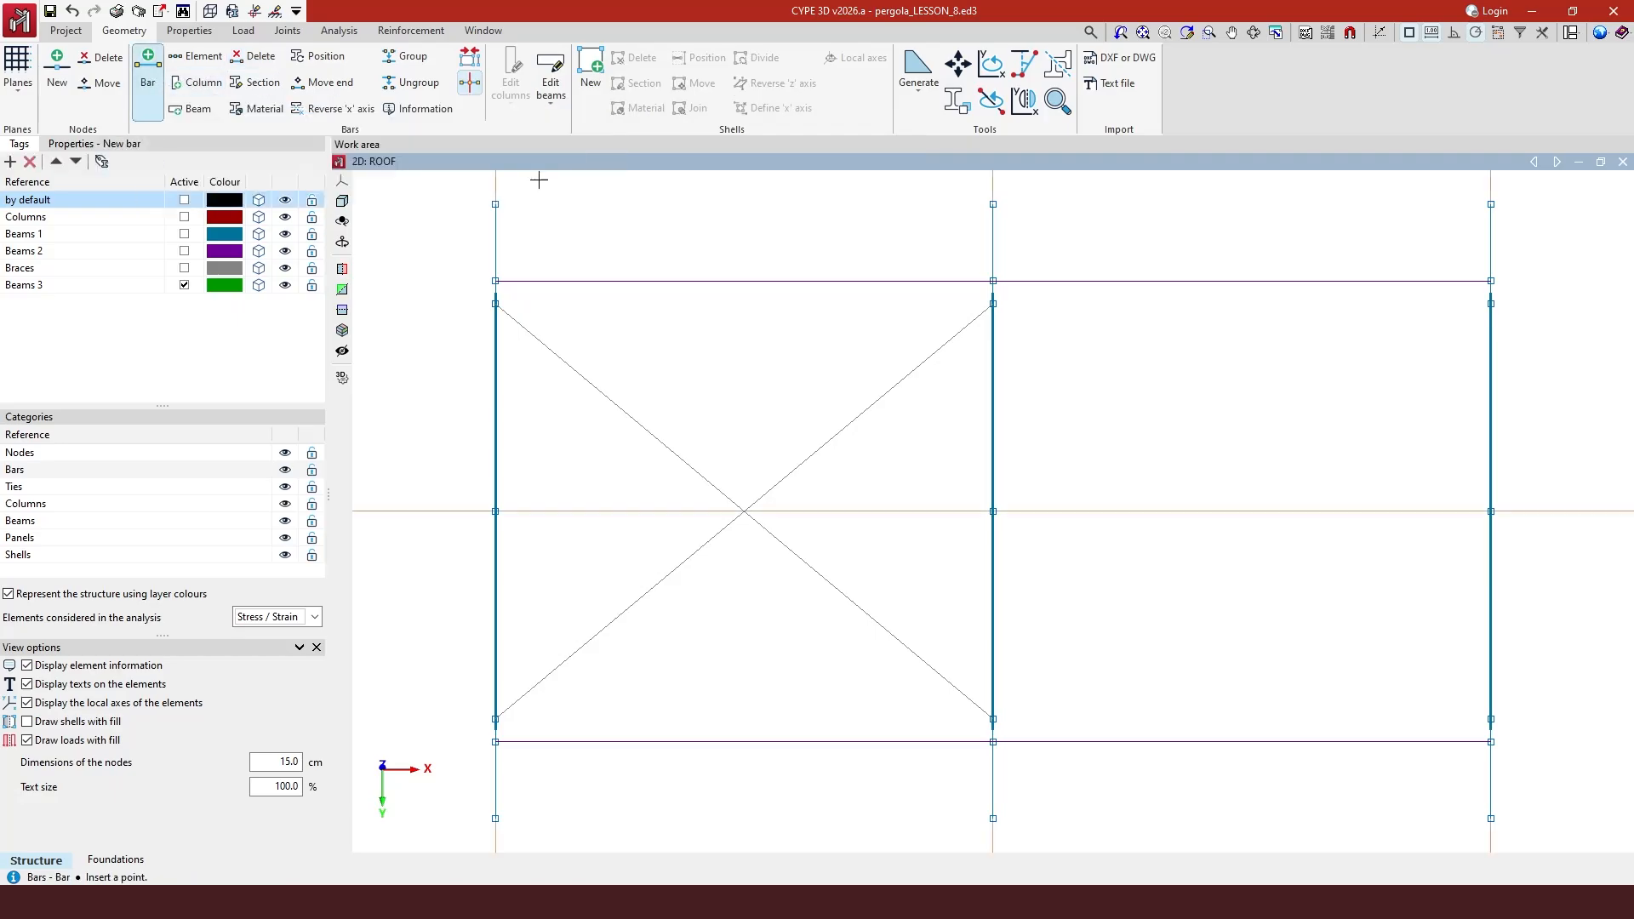
{"action": "left_click", "coordinate": [993, 303]}
{"action": "left_click", "coordinate": [1491, 719]}
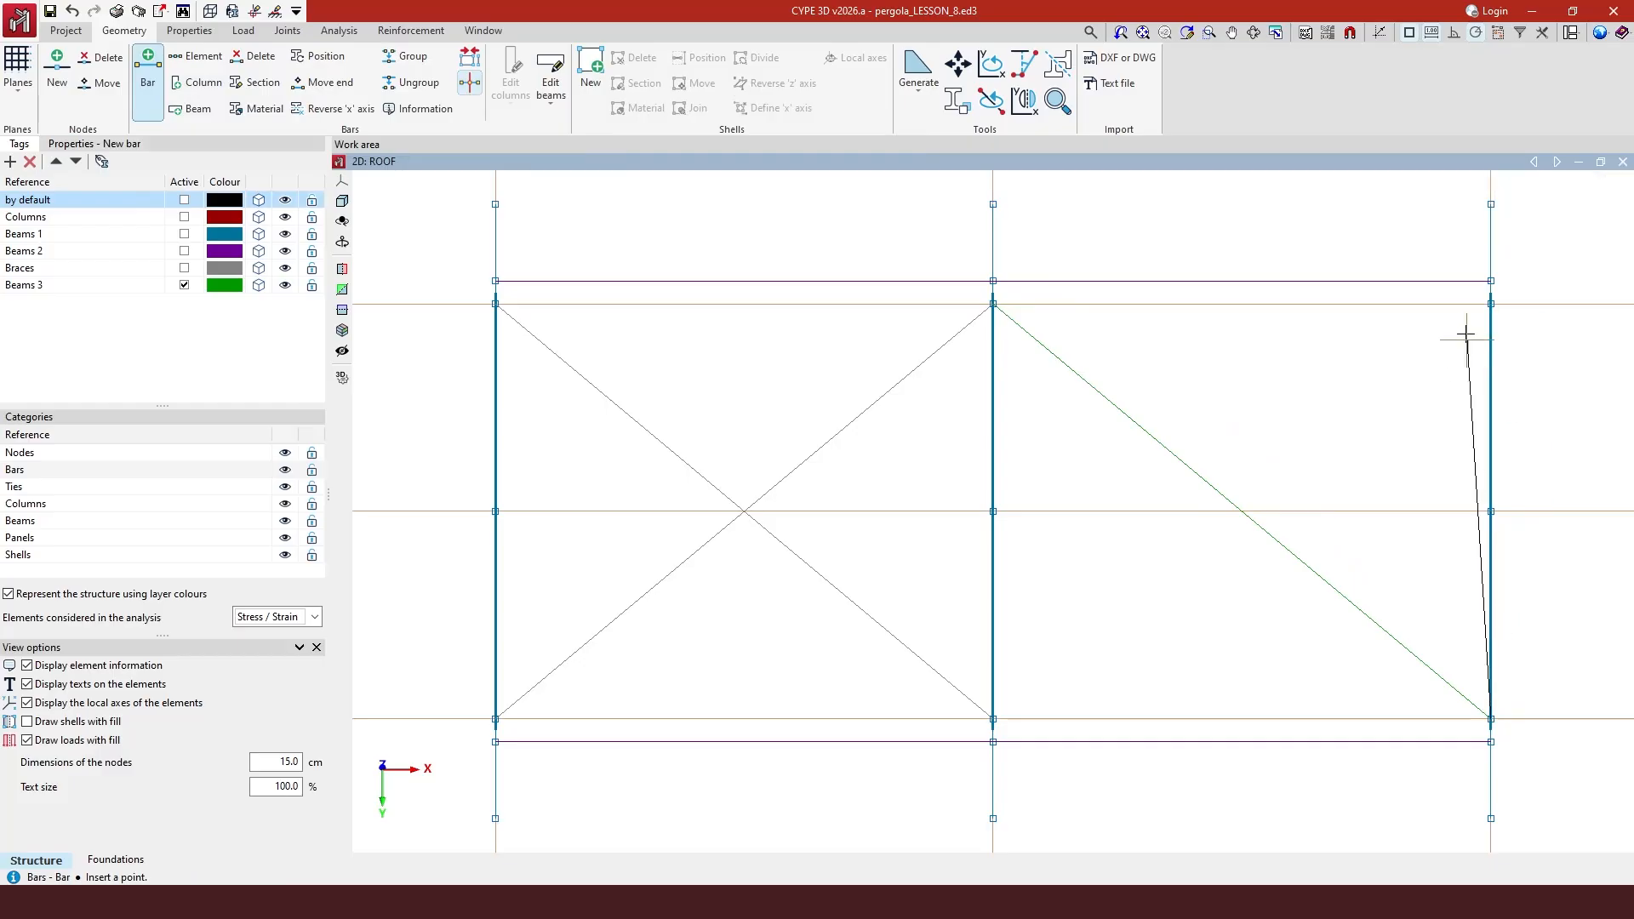
{"action": "left_click", "coordinate": [1490, 302]}
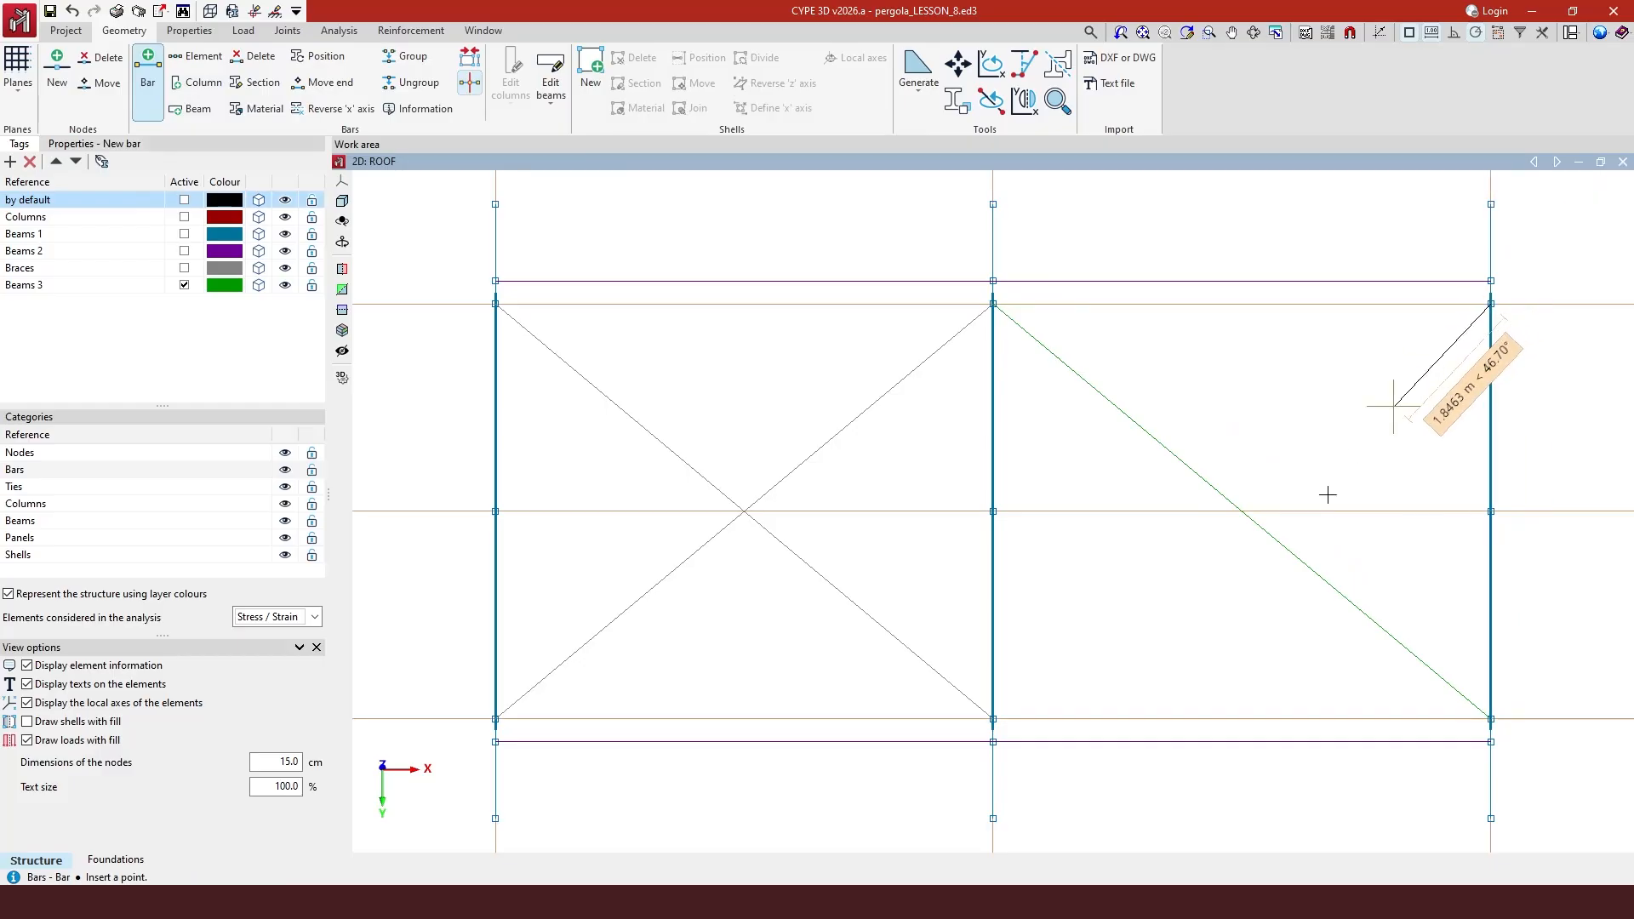
{"action": "left_click", "coordinate": [992, 719]}
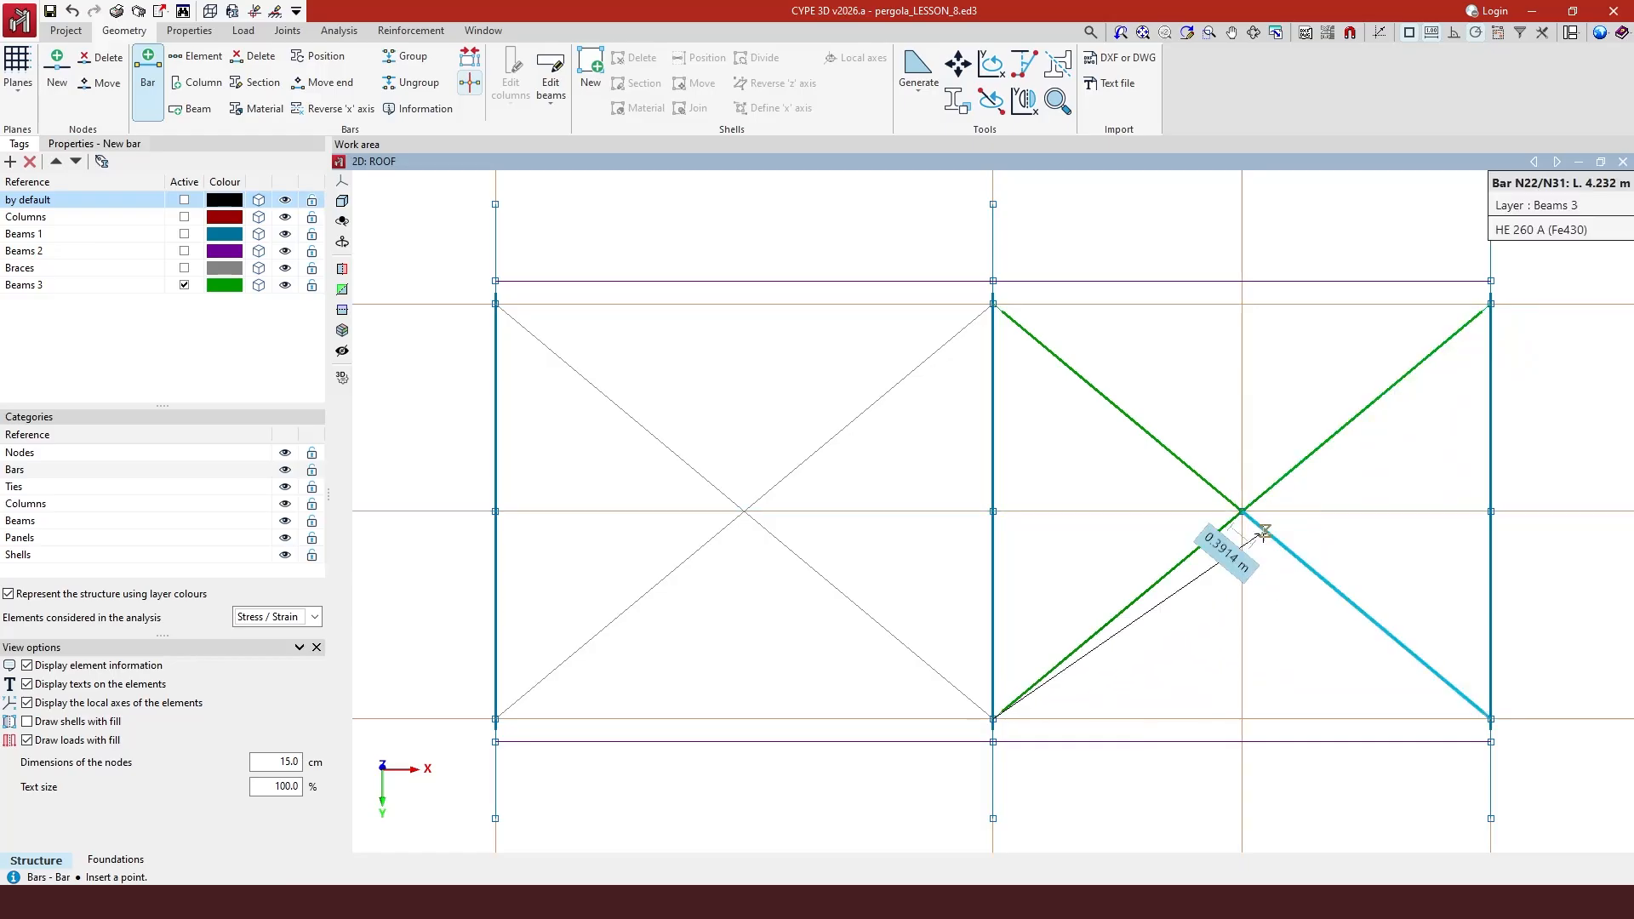
- Finish drawing bars and display the bar sections on the roof plan
{"action": "right_click", "coordinate": [1246, 579]}
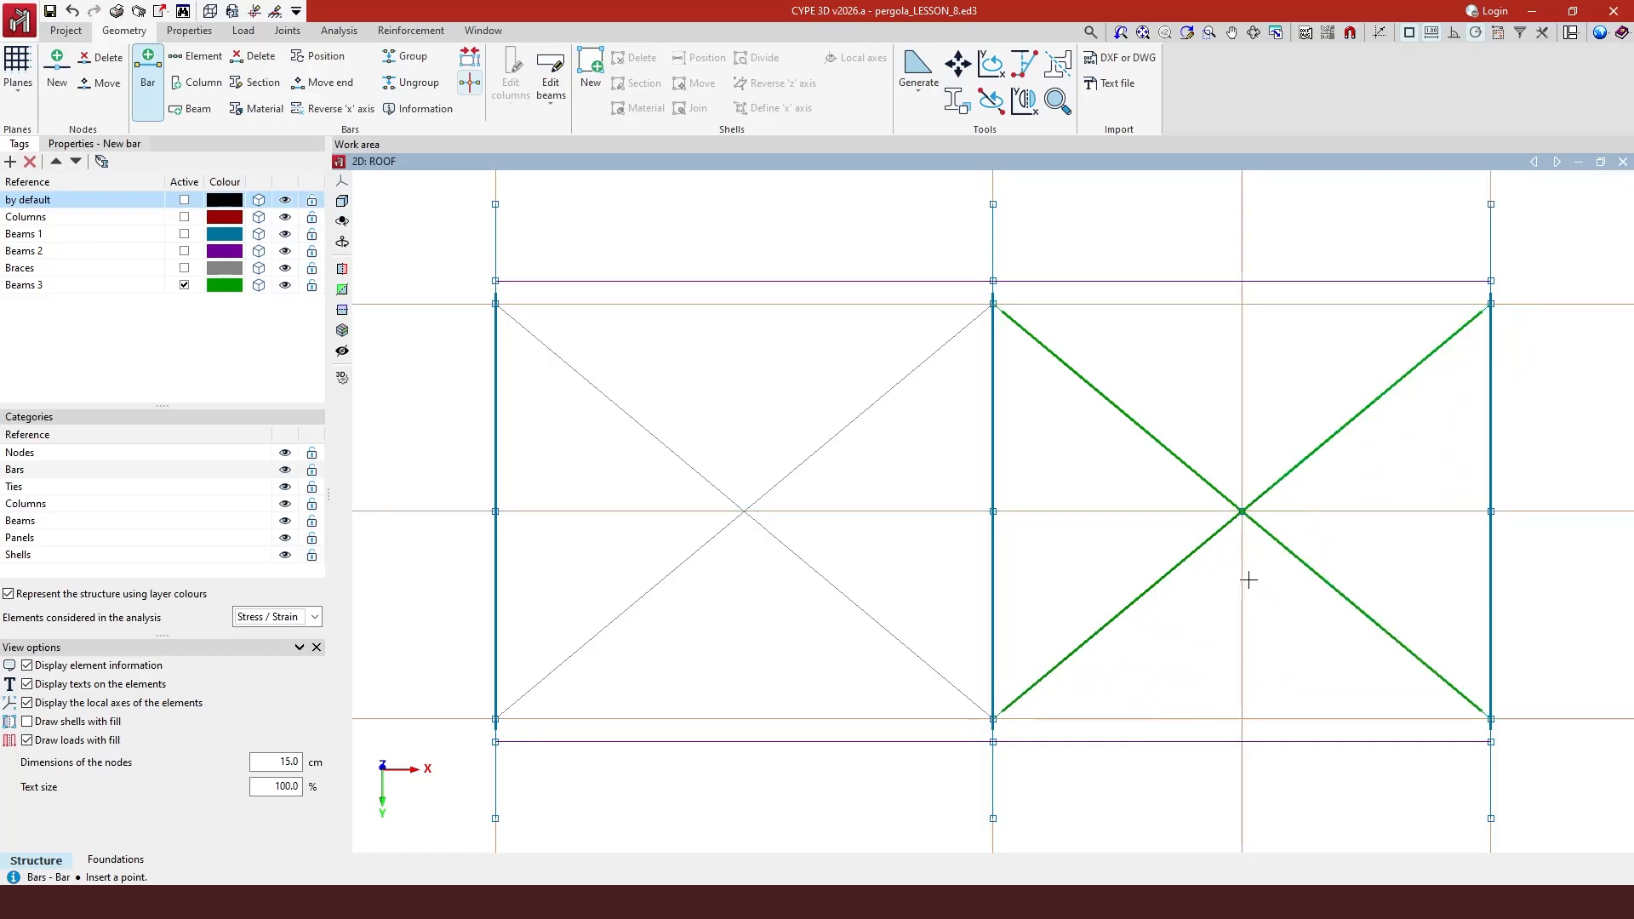
{"action": "left_click", "coordinate": [255, 82]}
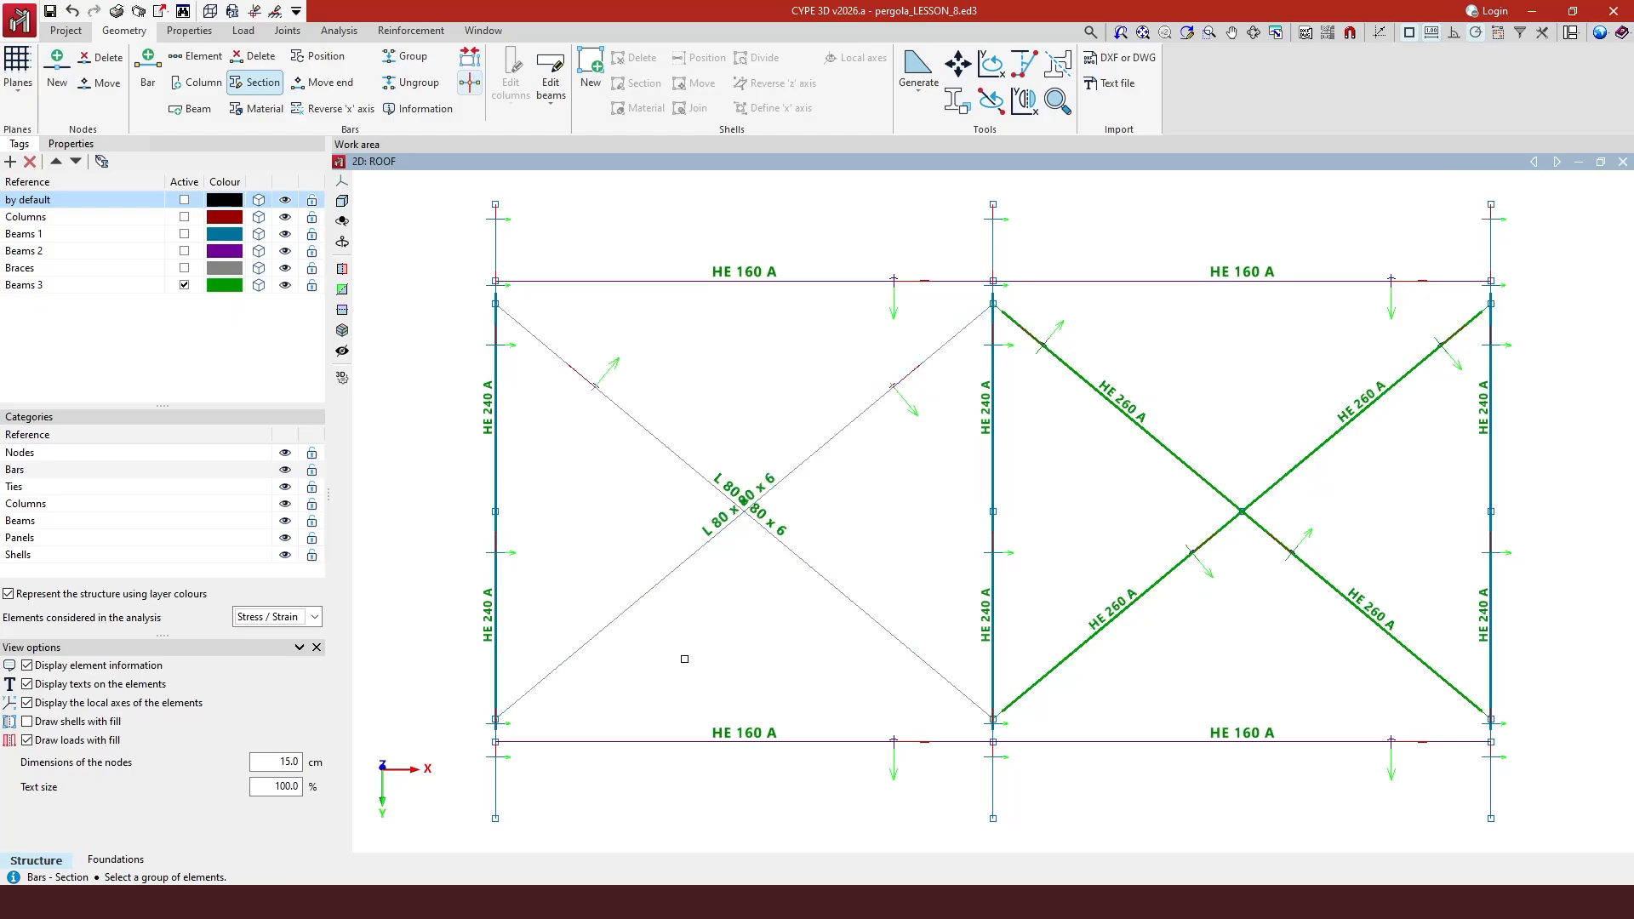
- Switch to the other CYPE 3D instance, with the Beams 2 ends pinned, and insert a node at the brace crossing of each roof bay
{"action": "left_click", "coordinate": [474, 902]}
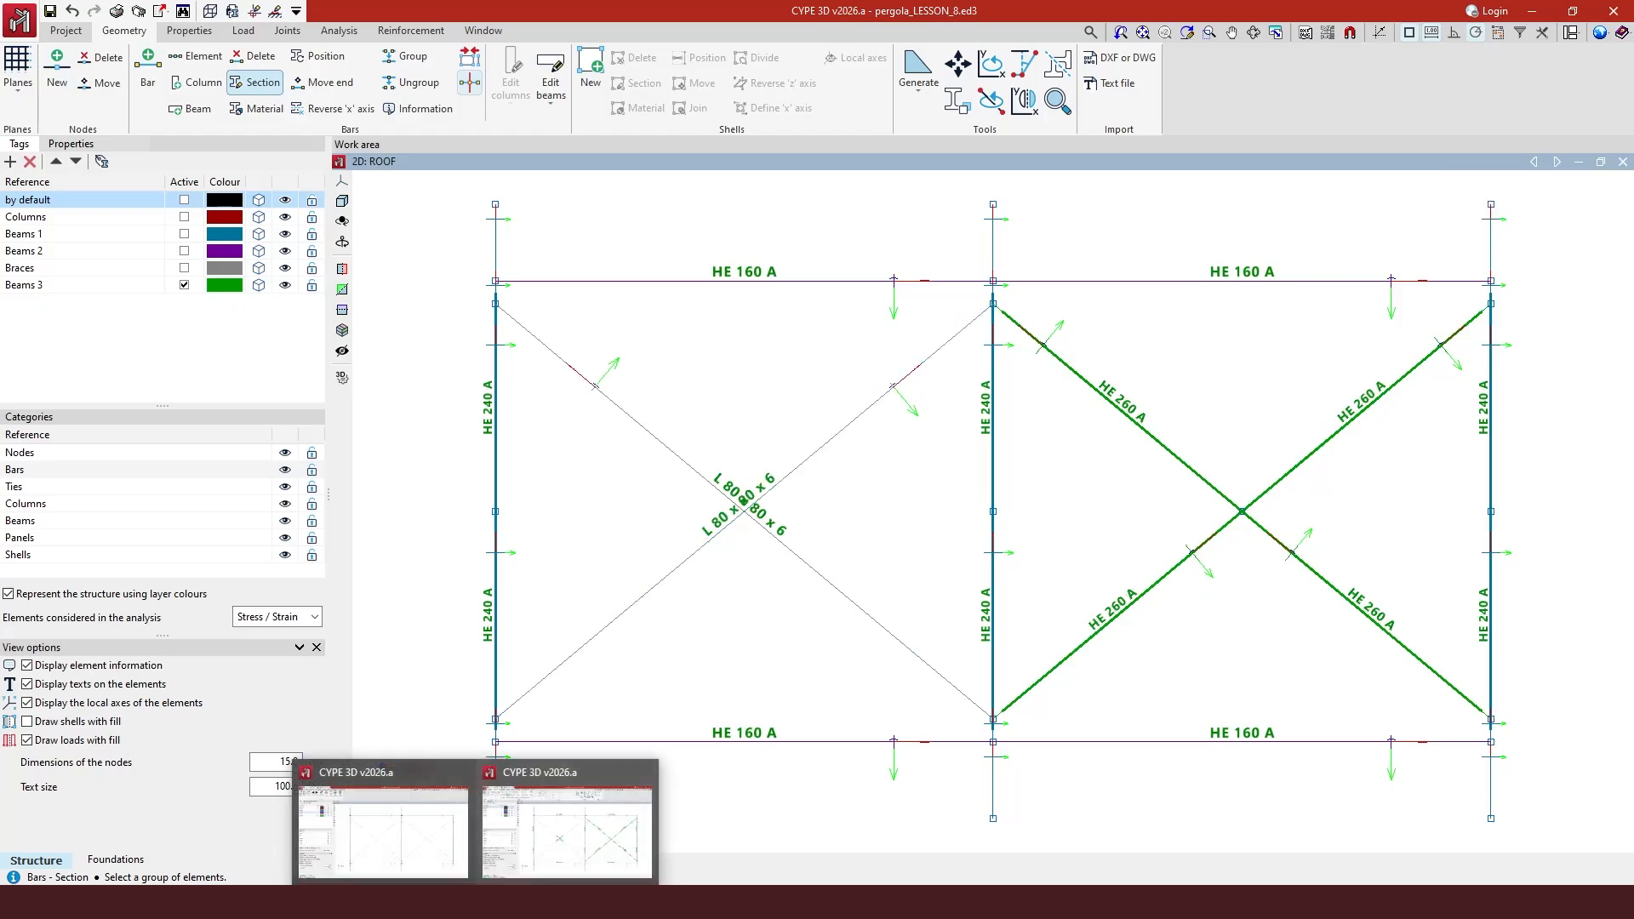
{"action": "left_click", "coordinate": [415, 846]}
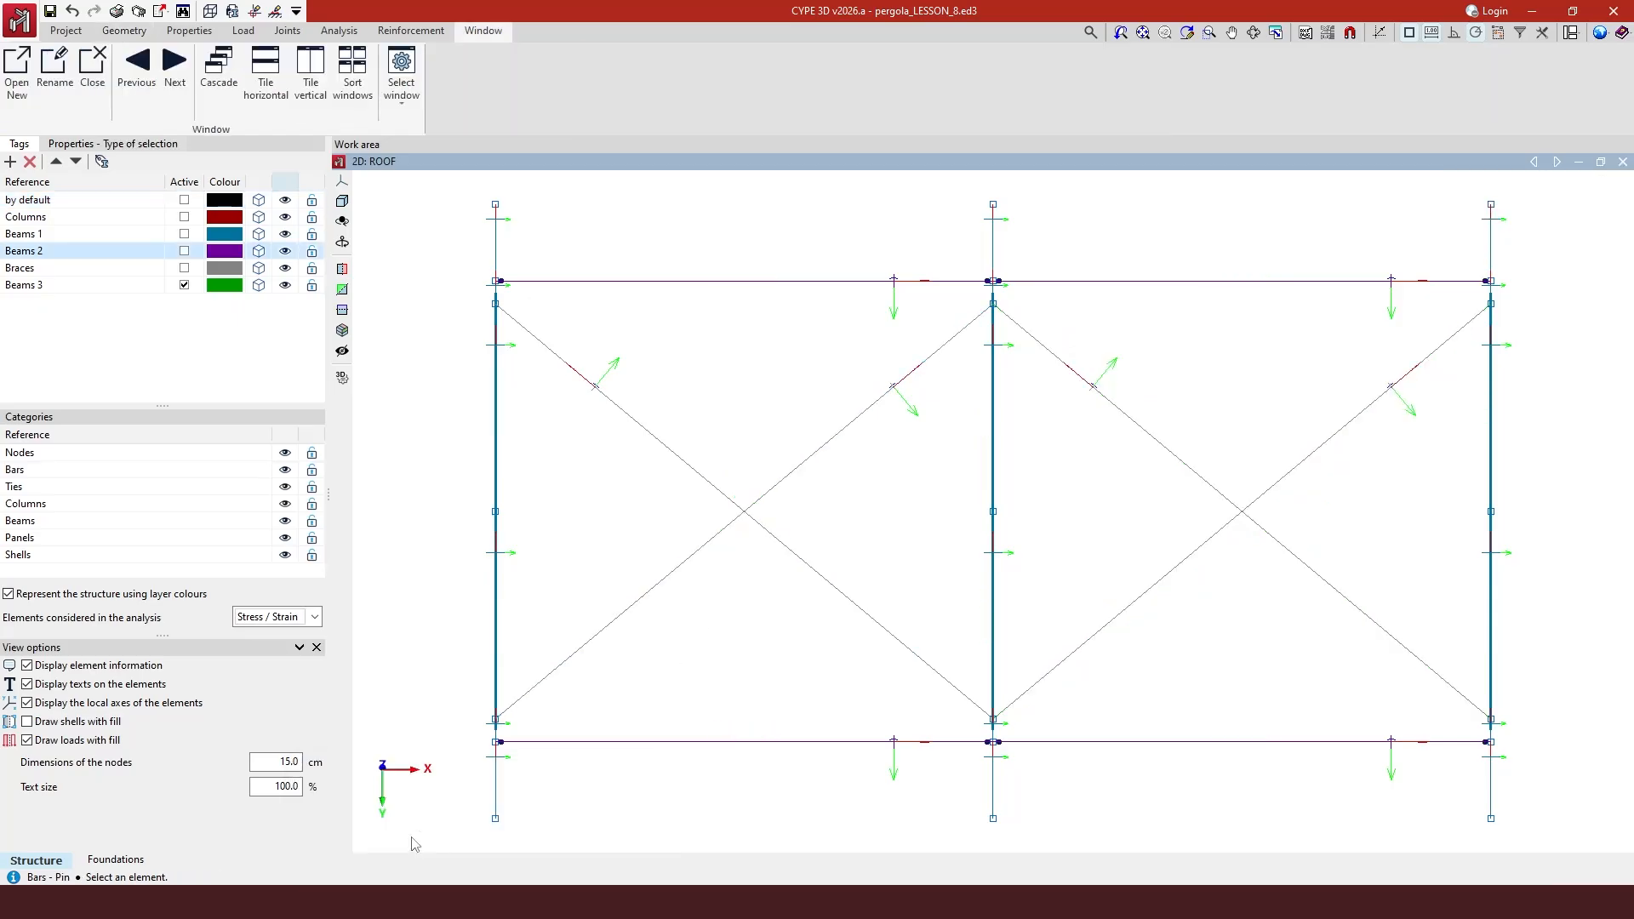
{"action": "left_click", "coordinate": [124, 30]}
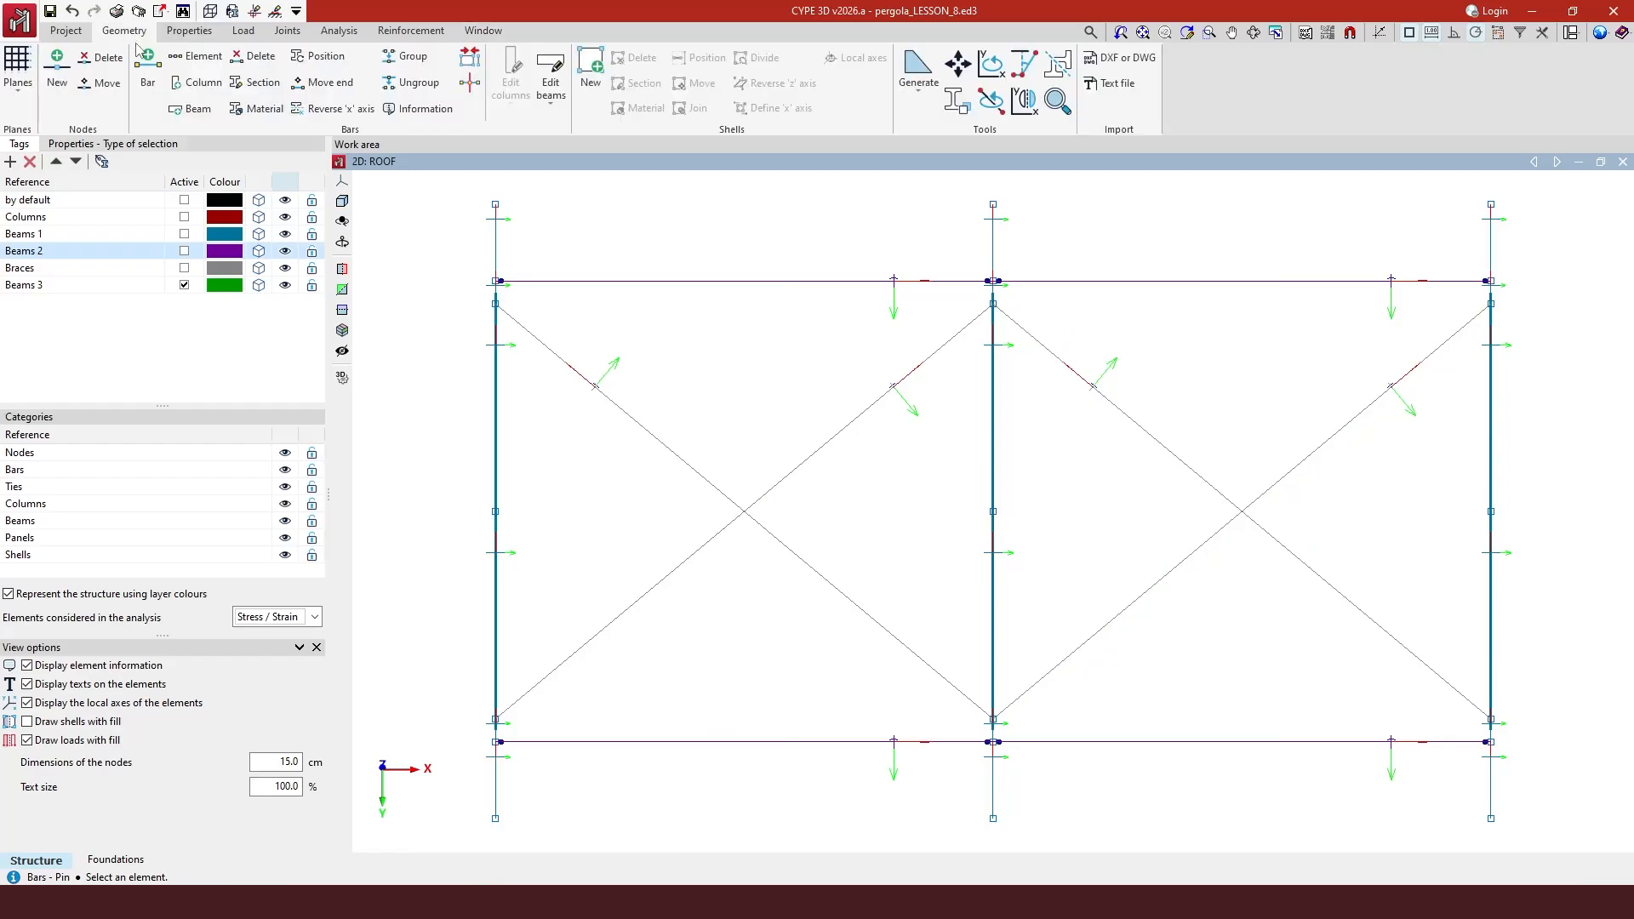
{"action": "left_click", "coordinate": [56, 83]}
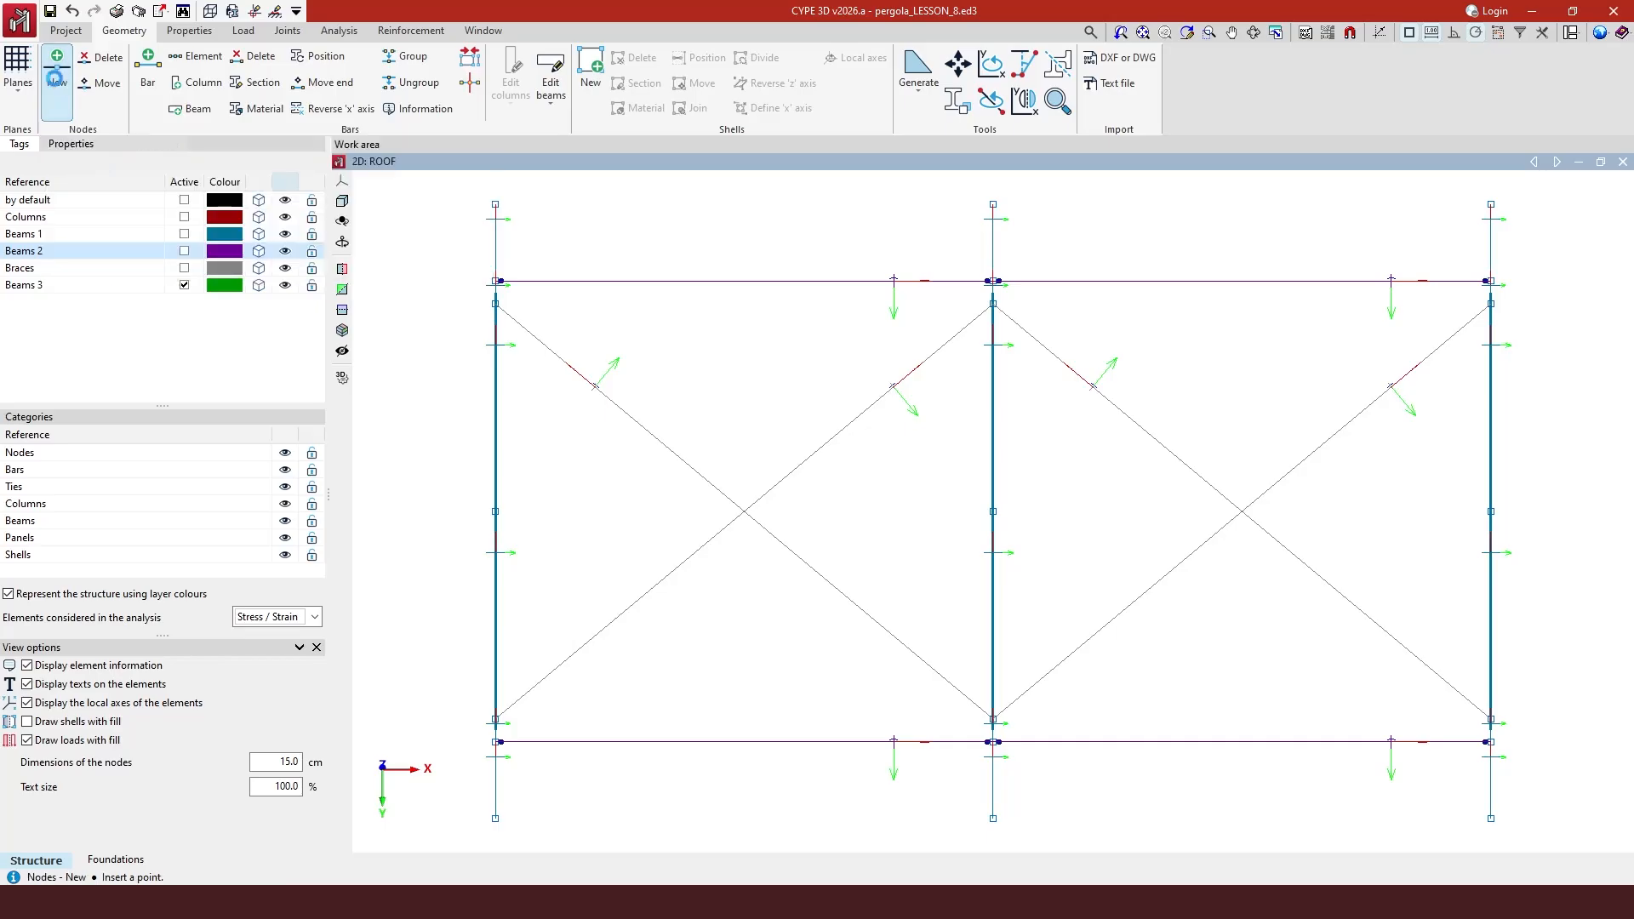
{"action": "left_click", "coordinate": [745, 512]}
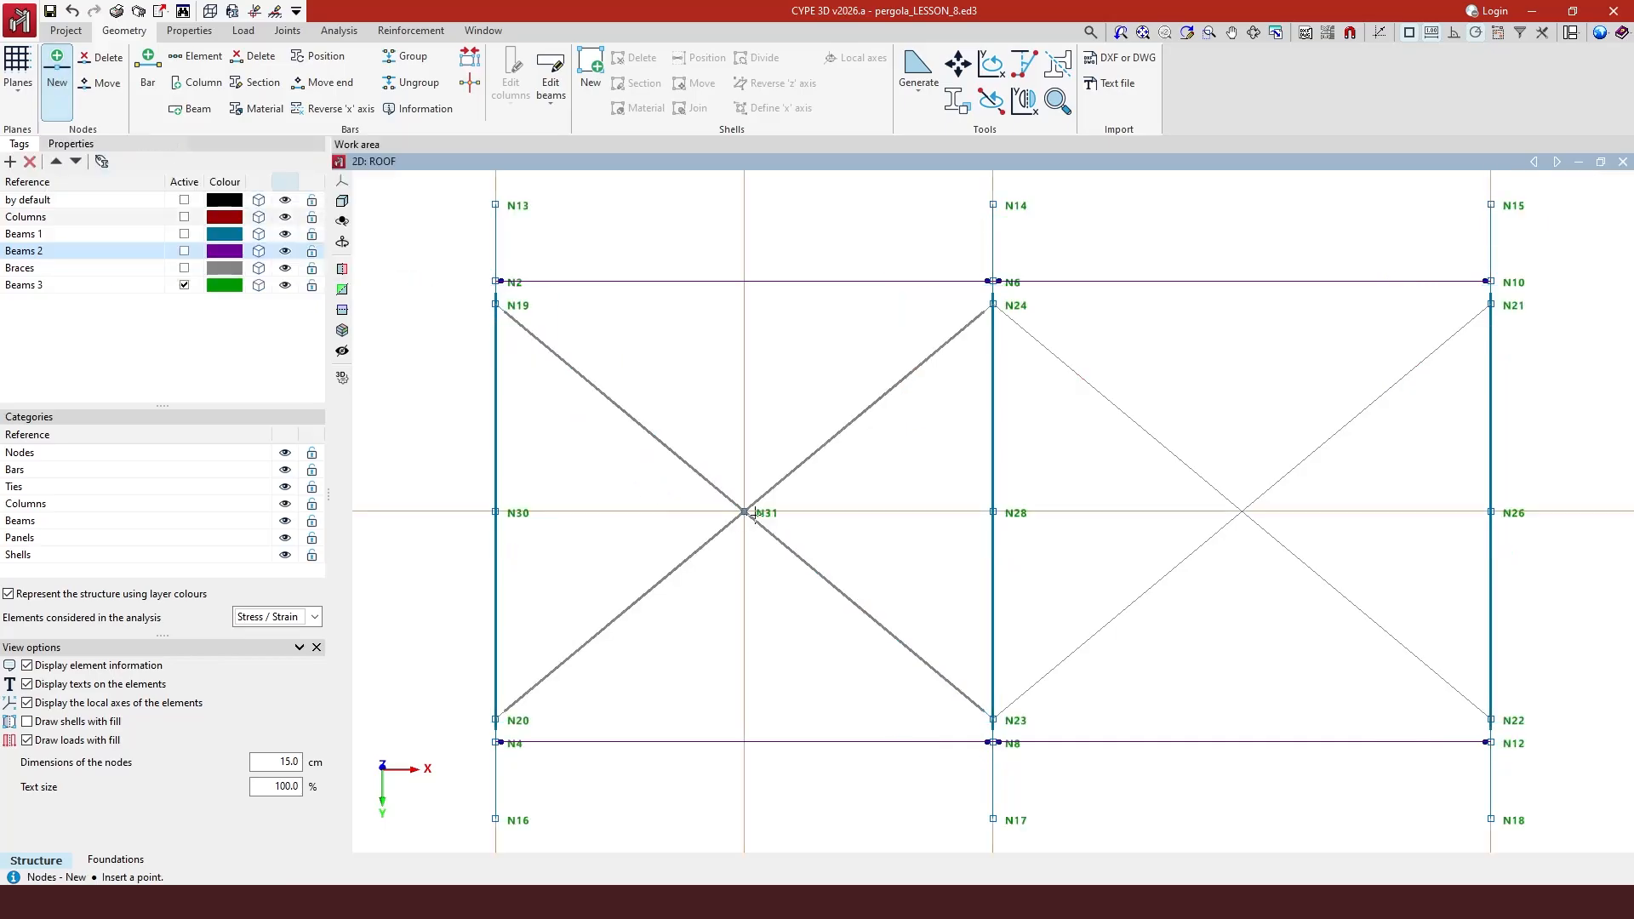
{"action": "left_click", "coordinate": [1243, 512]}
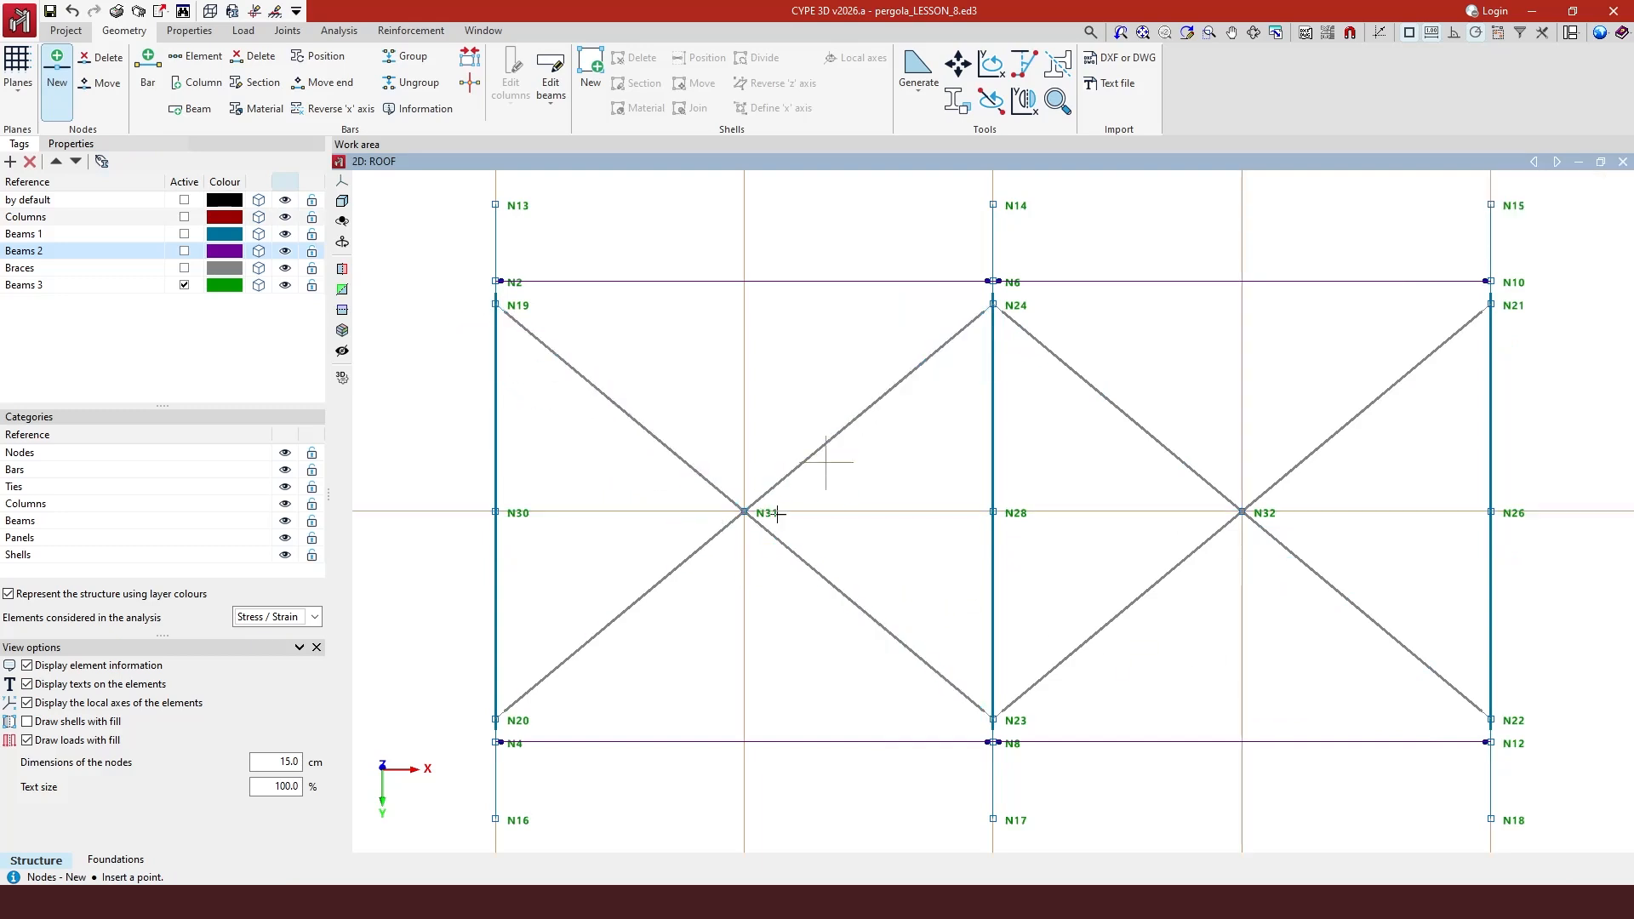
- Split both first-bay braces at their crossing by creating elements from the two outer corner nodes to the central node
{"action": "left_click", "coordinate": [195, 56]}
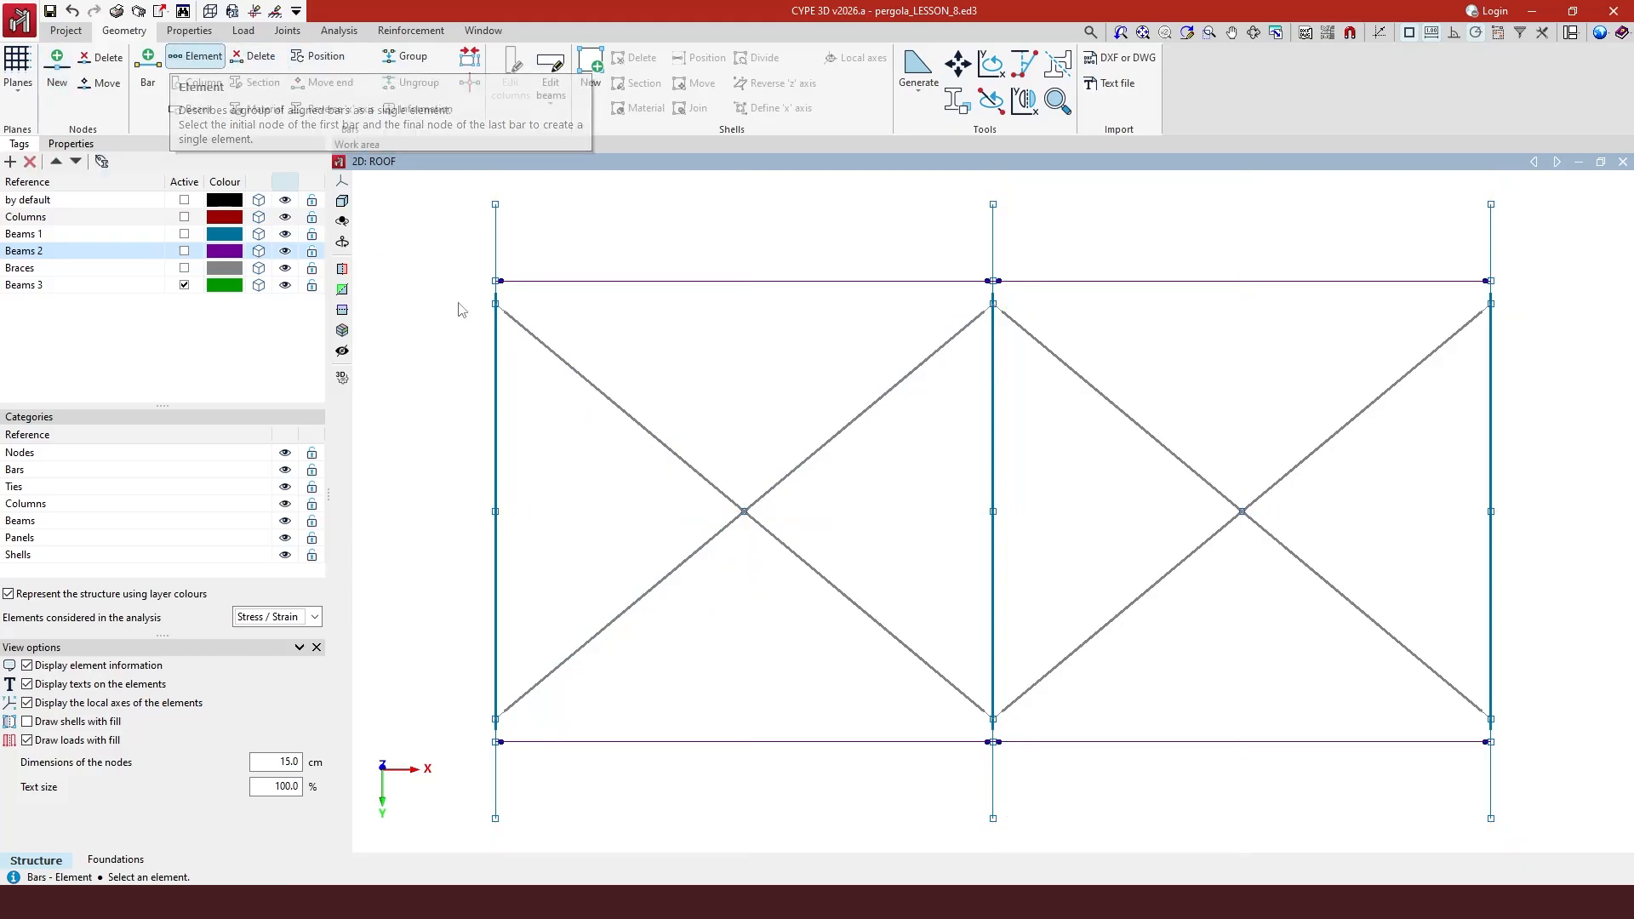
{"action": "left_click", "coordinate": [496, 304]}
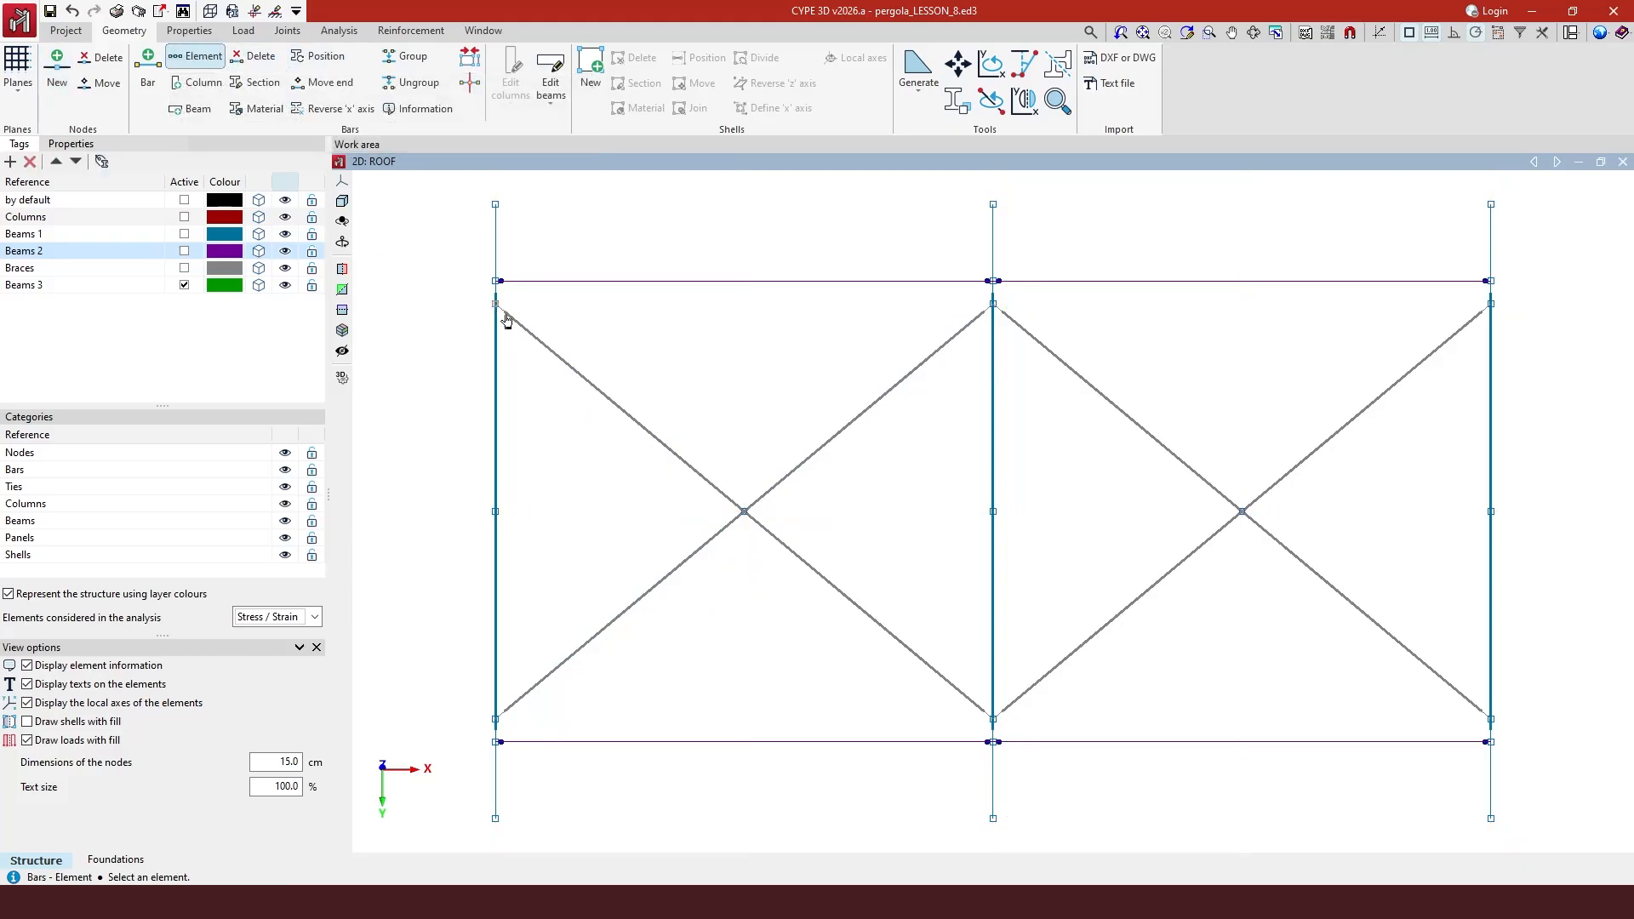
{"action": "left_click", "coordinate": [744, 511]}
{"action": "left_click", "coordinate": [741, 491]}
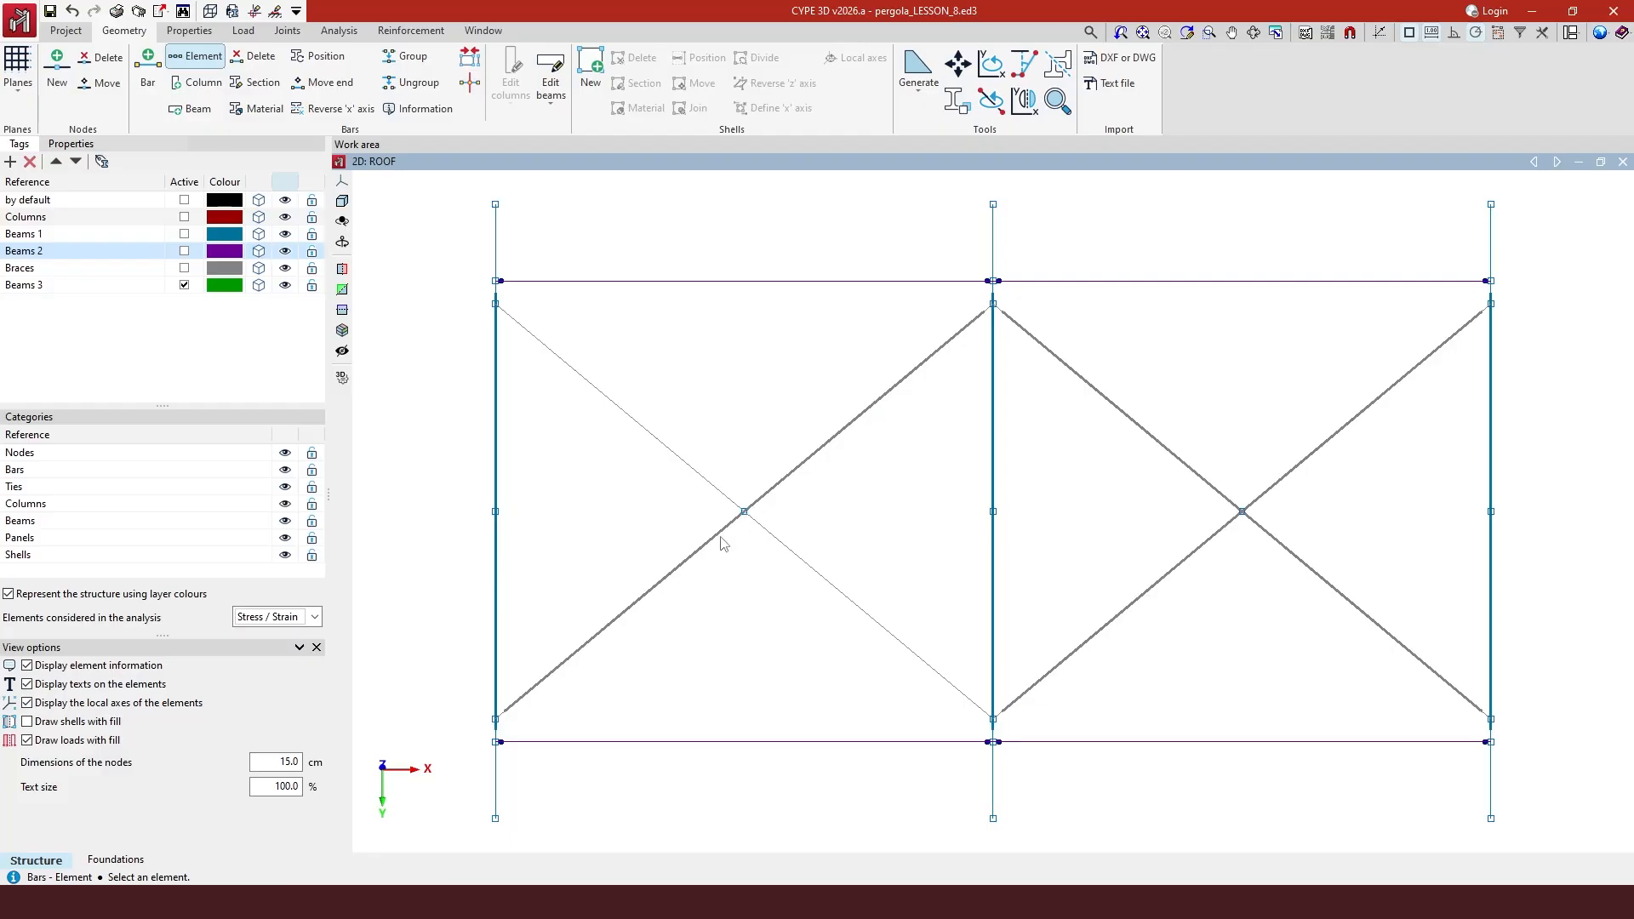
{"action": "left_click", "coordinate": [497, 721]}
{"action": "left_click", "coordinate": [745, 511]}
{"action": "left_click", "coordinate": [745, 493]}
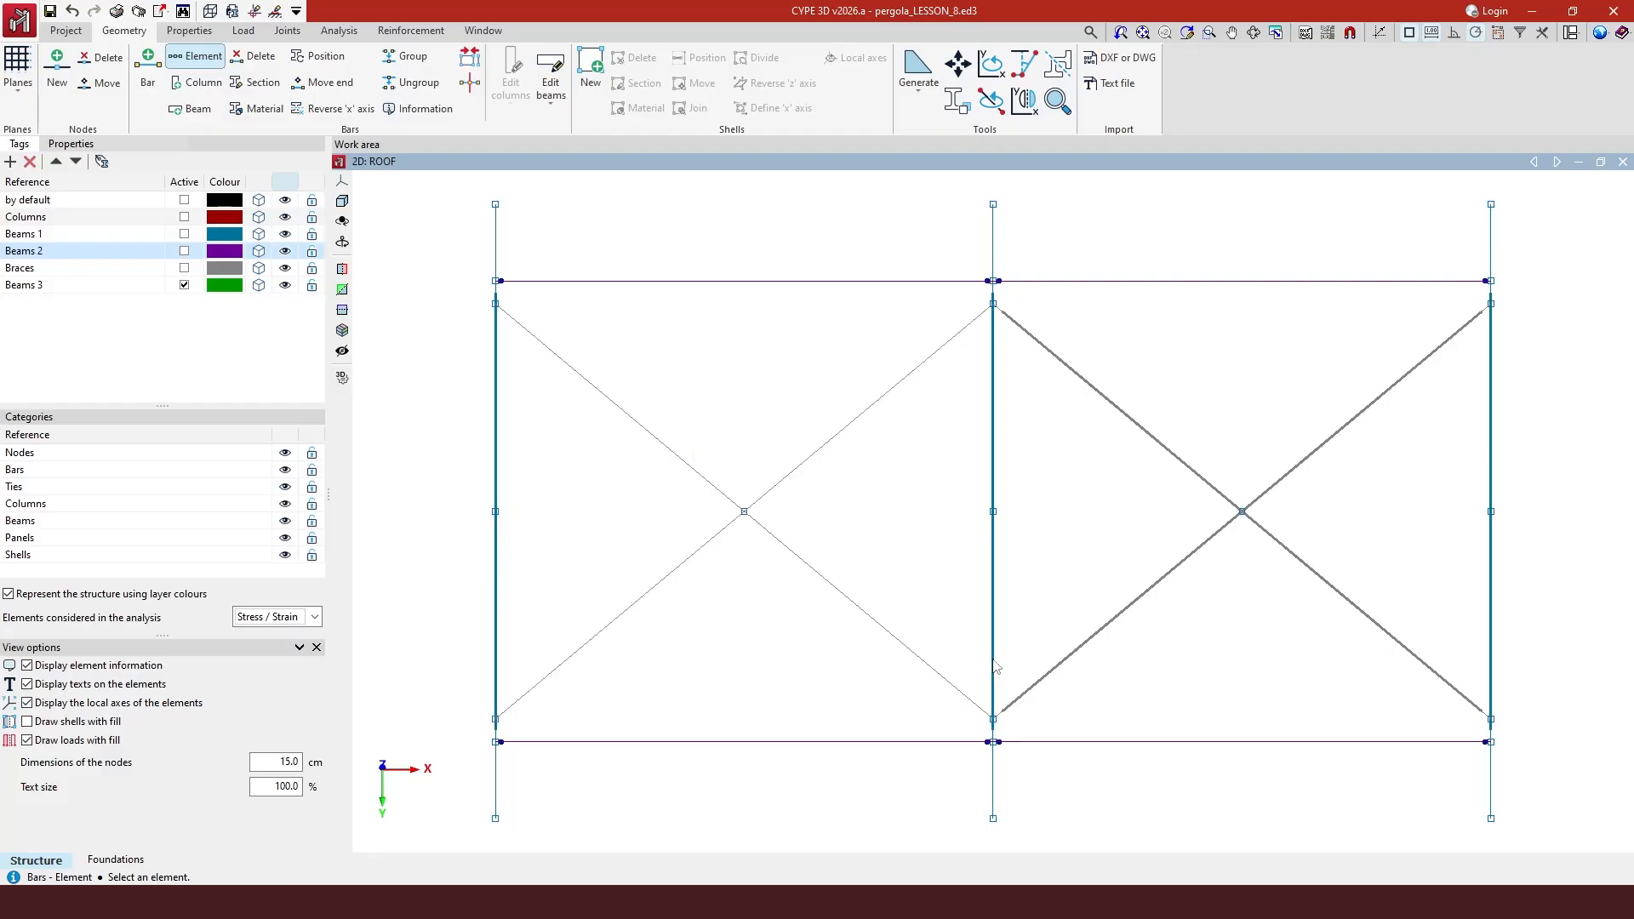
- Split both second-bay braces at their crossing by creating elements between the corner nodes on the shared middle beam and the central node
{"action": "left_click", "coordinate": [1246, 515]}
{"action": "left_click", "coordinate": [739, 495]}
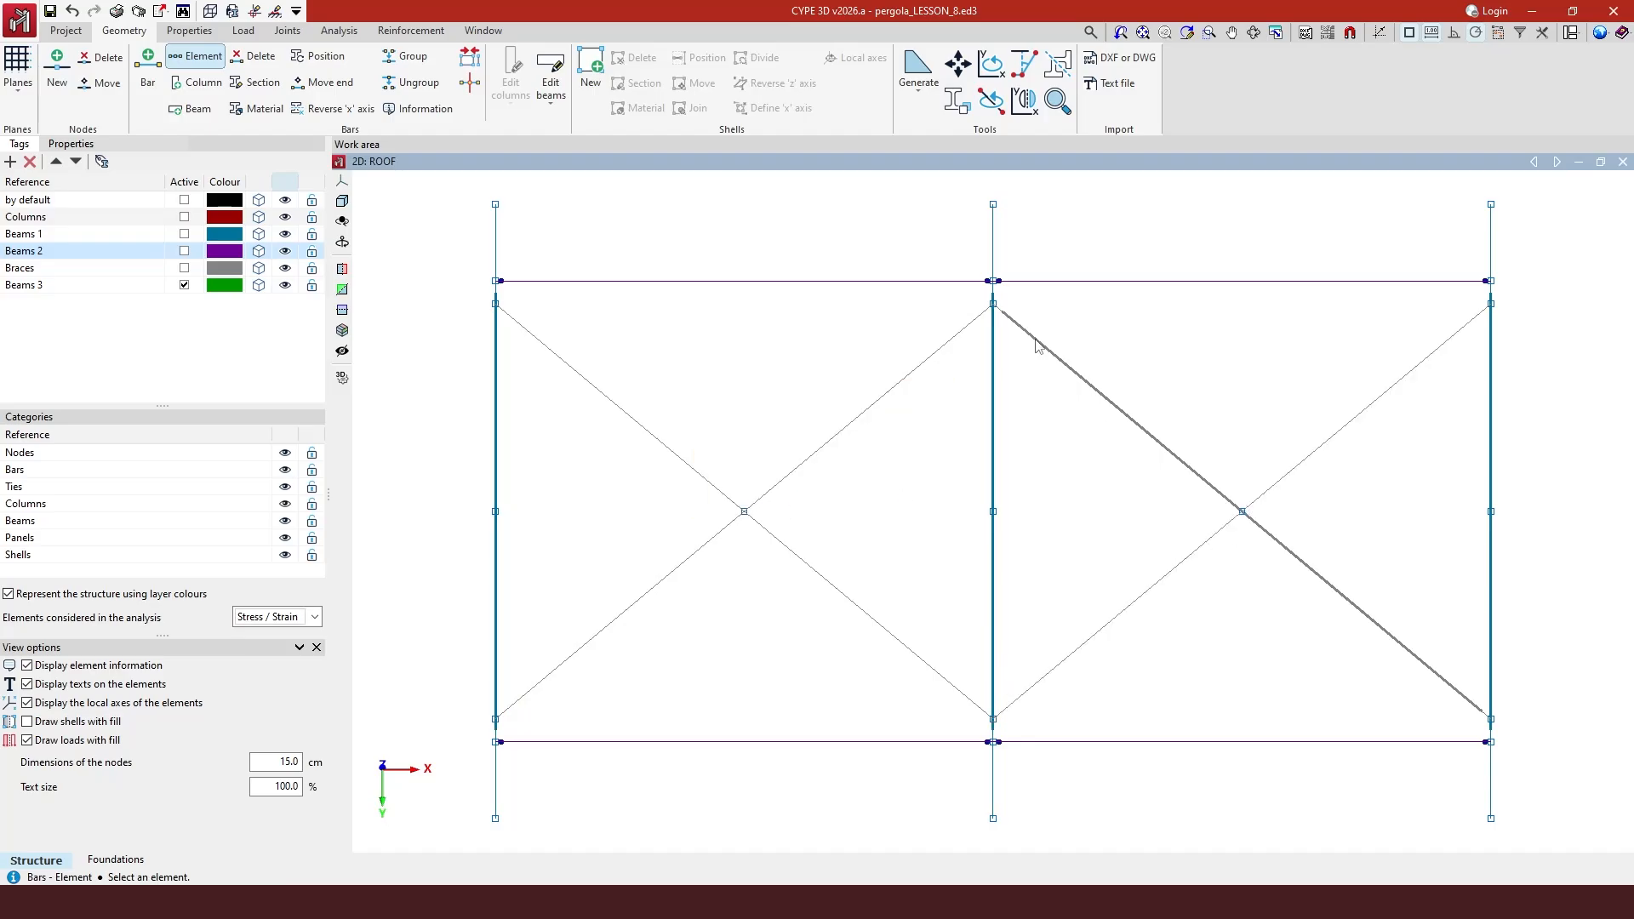
{"action": "left_click", "coordinate": [993, 305]}
{"action": "left_click", "coordinate": [1247, 518]}
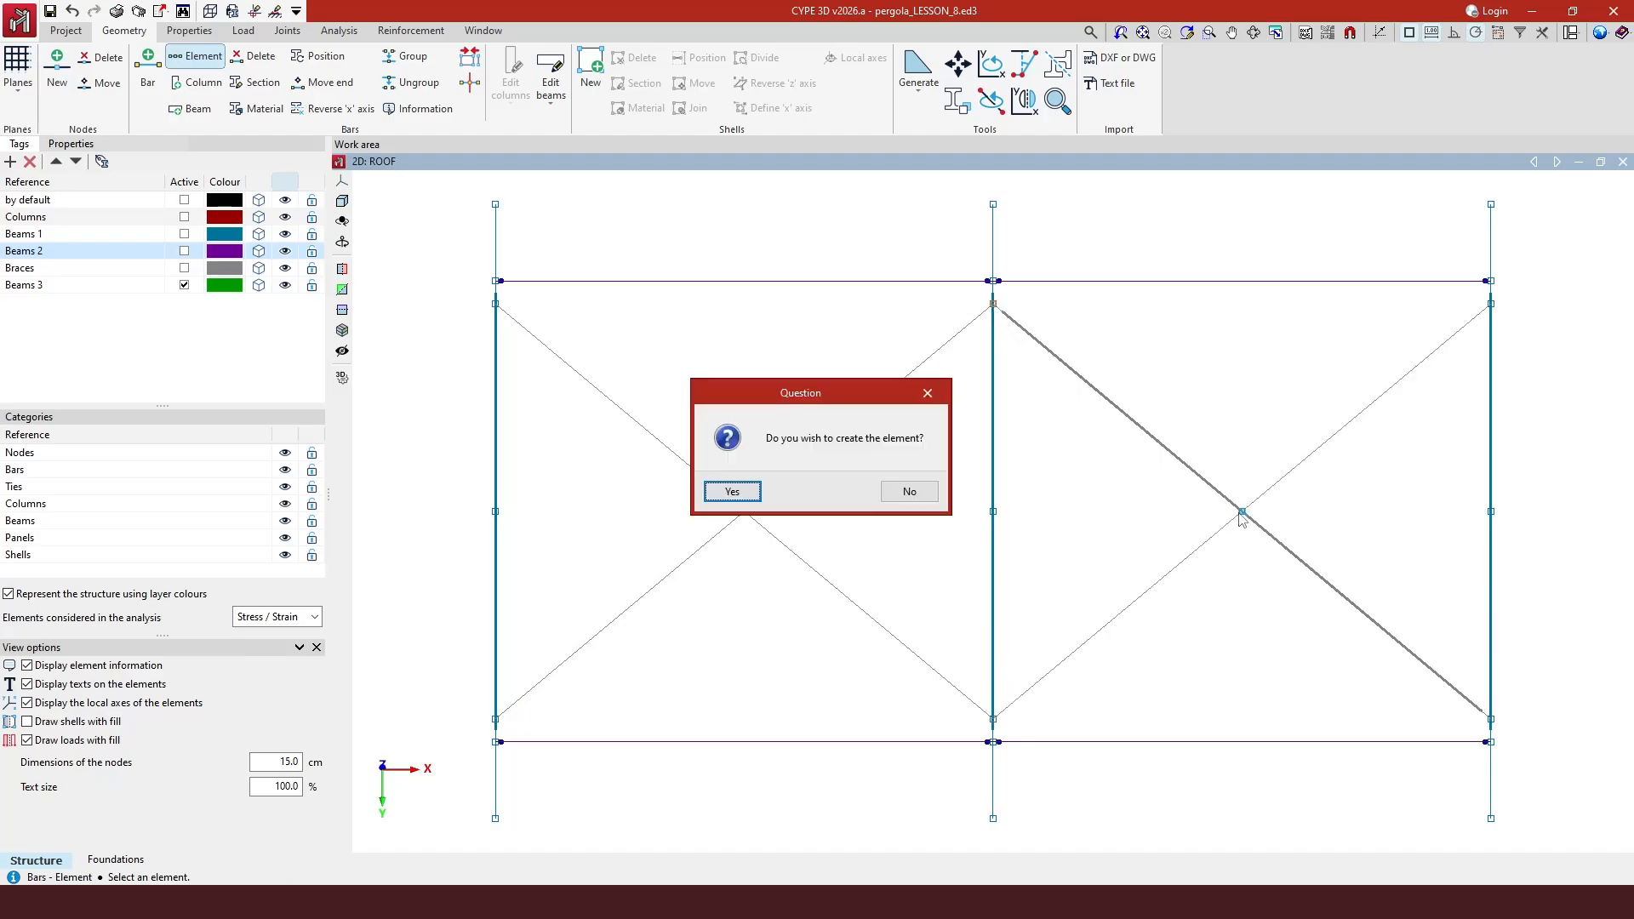
{"action": "left_click", "coordinate": [739, 495]}
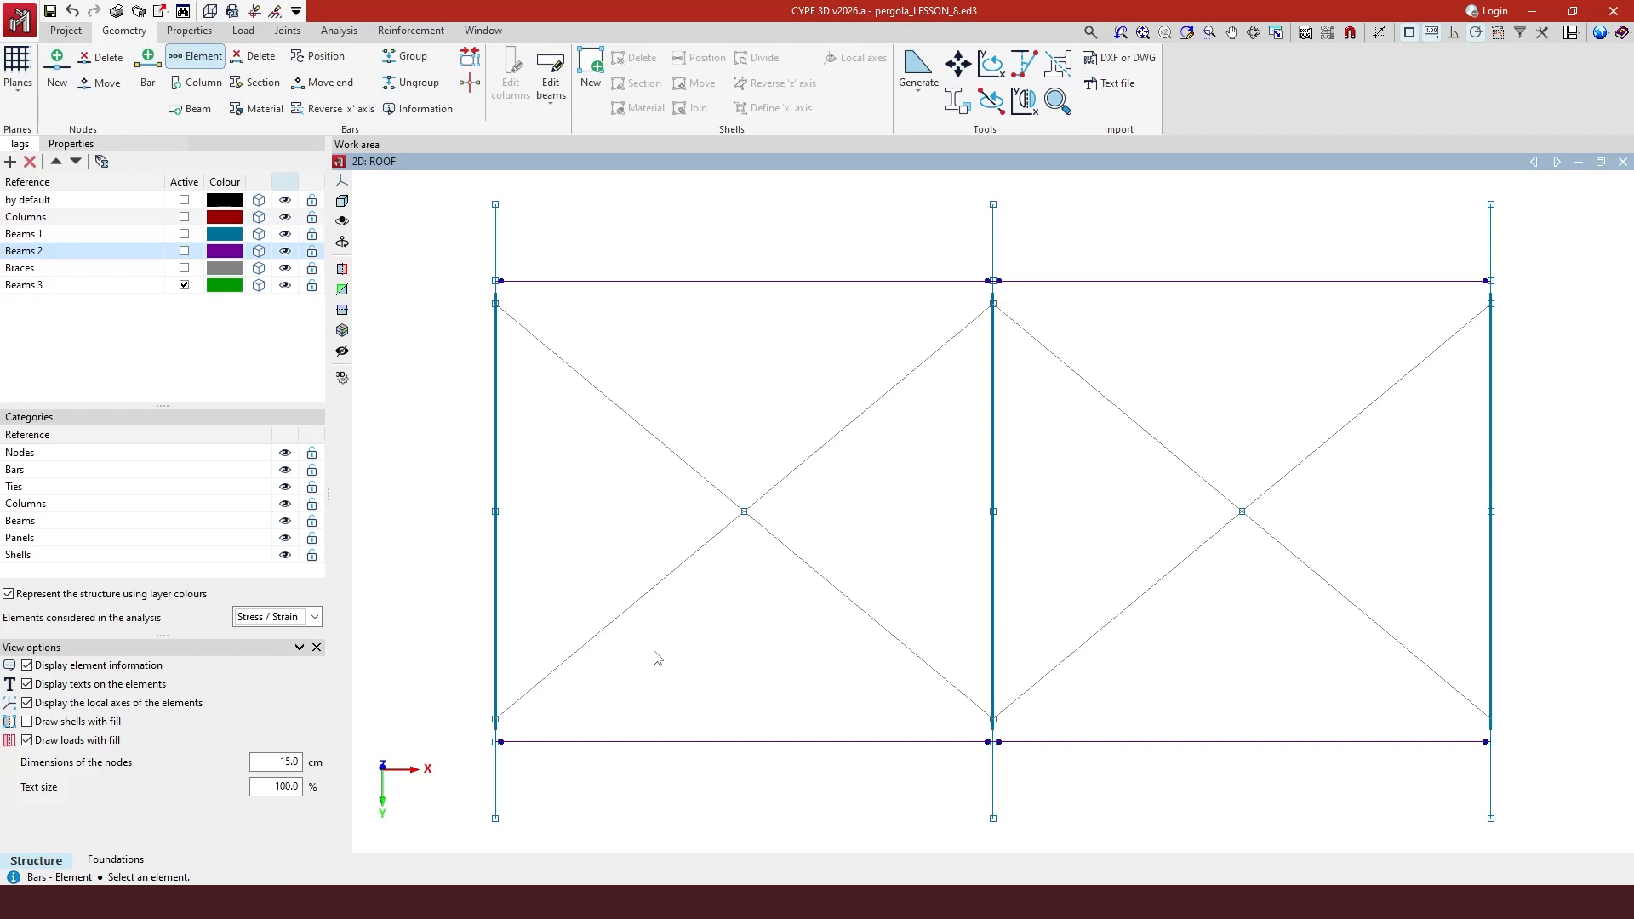
- Pin the ends of all eight brace bars in both roof bays
{"action": "left_click", "coordinate": [191, 32]}
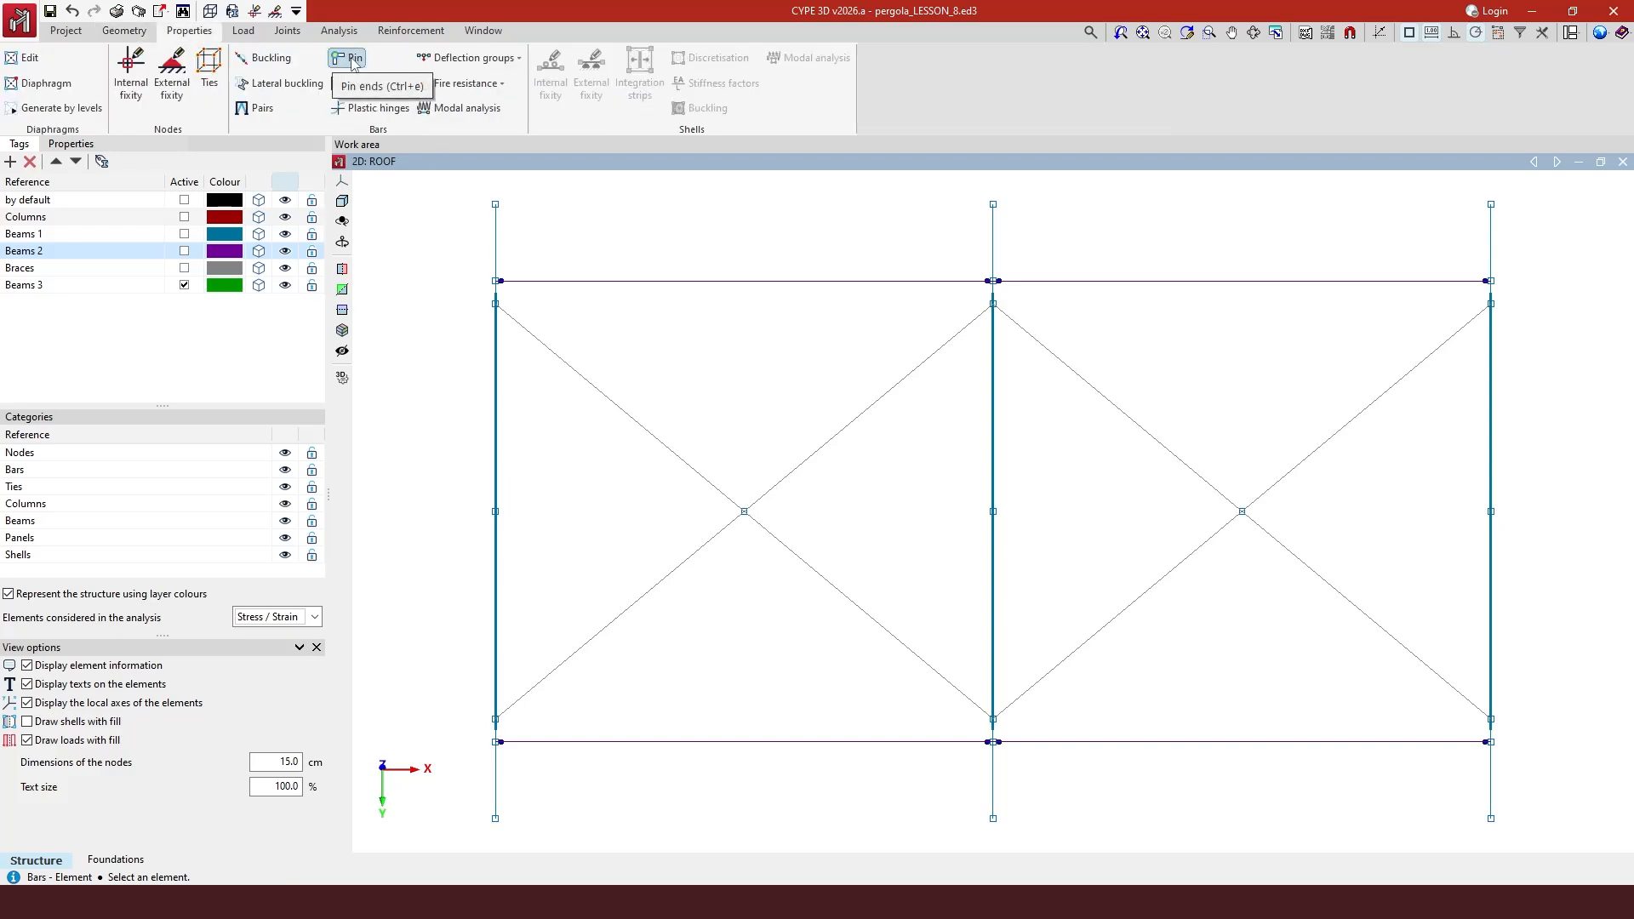
{"action": "left_click", "coordinate": [352, 61]}
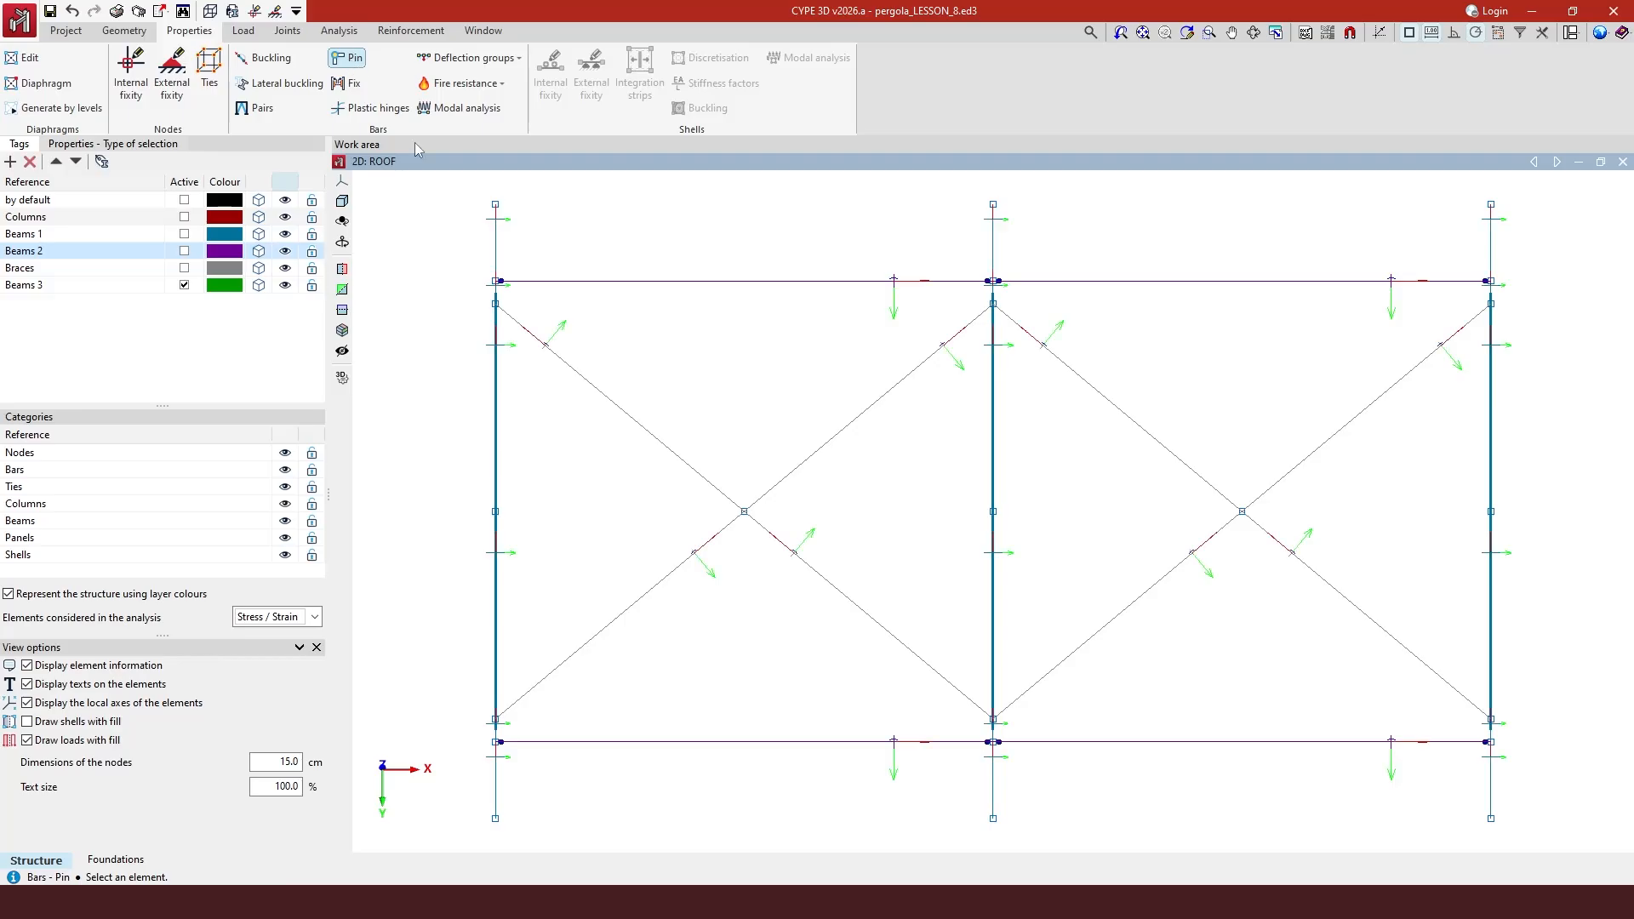
{"action": "left_click", "coordinate": [611, 406]}
{"action": "left_click", "coordinate": [875, 412]}
{"action": "left_click", "coordinate": [651, 596]}
{"action": "left_click", "coordinate": [830, 585]}
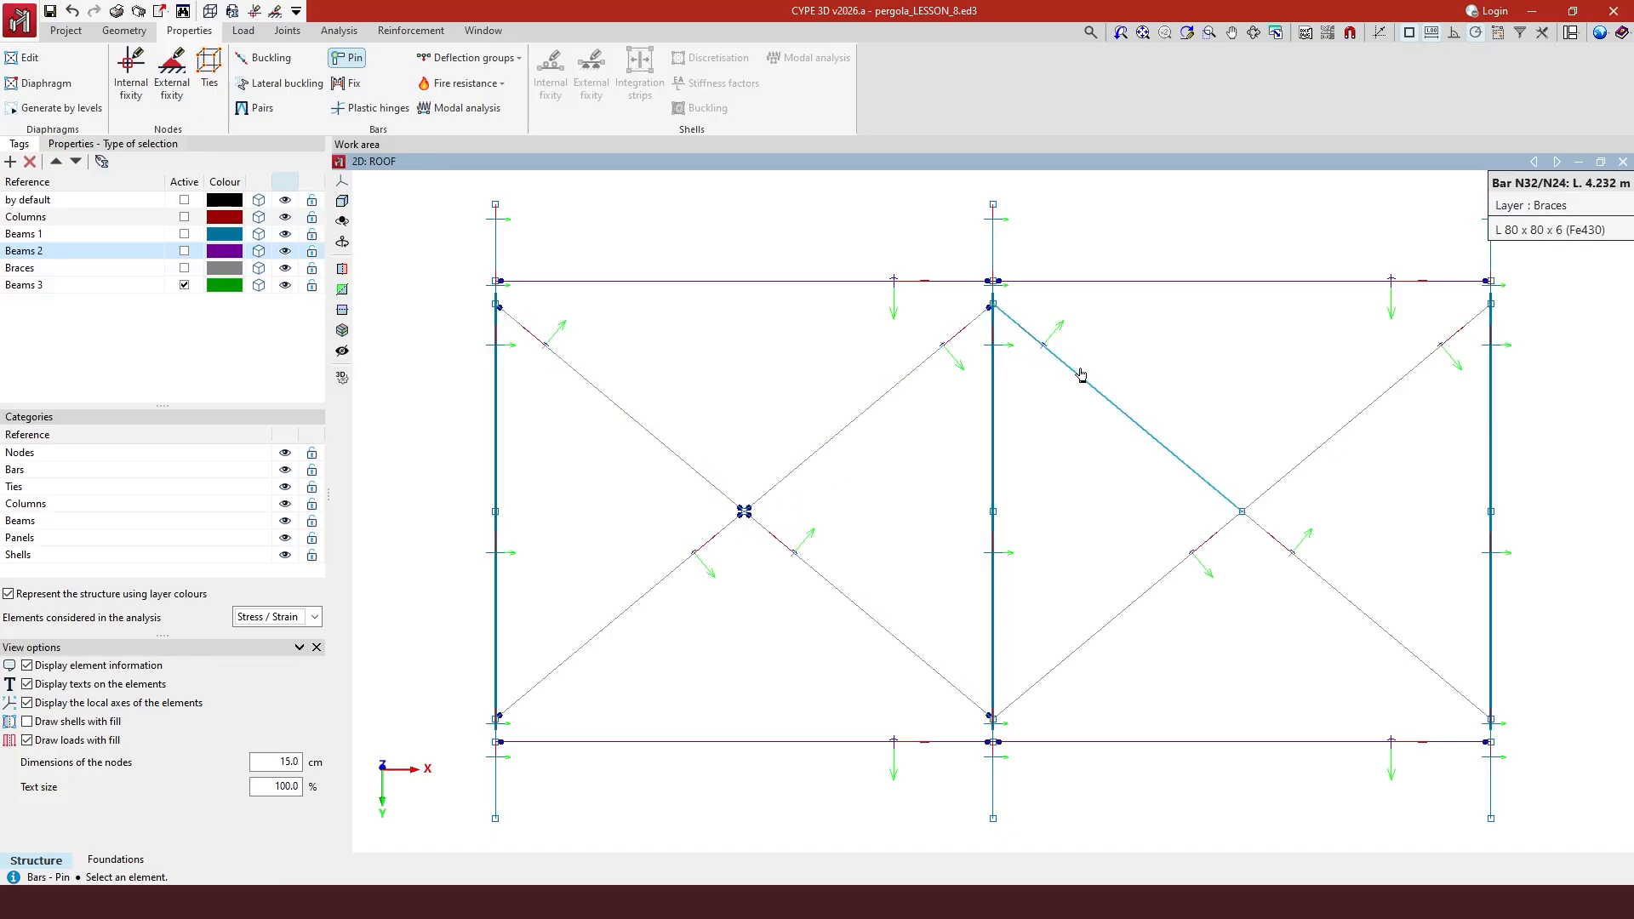
{"action": "left_click", "coordinate": [1128, 415]}
{"action": "left_click", "coordinate": [1380, 417]}
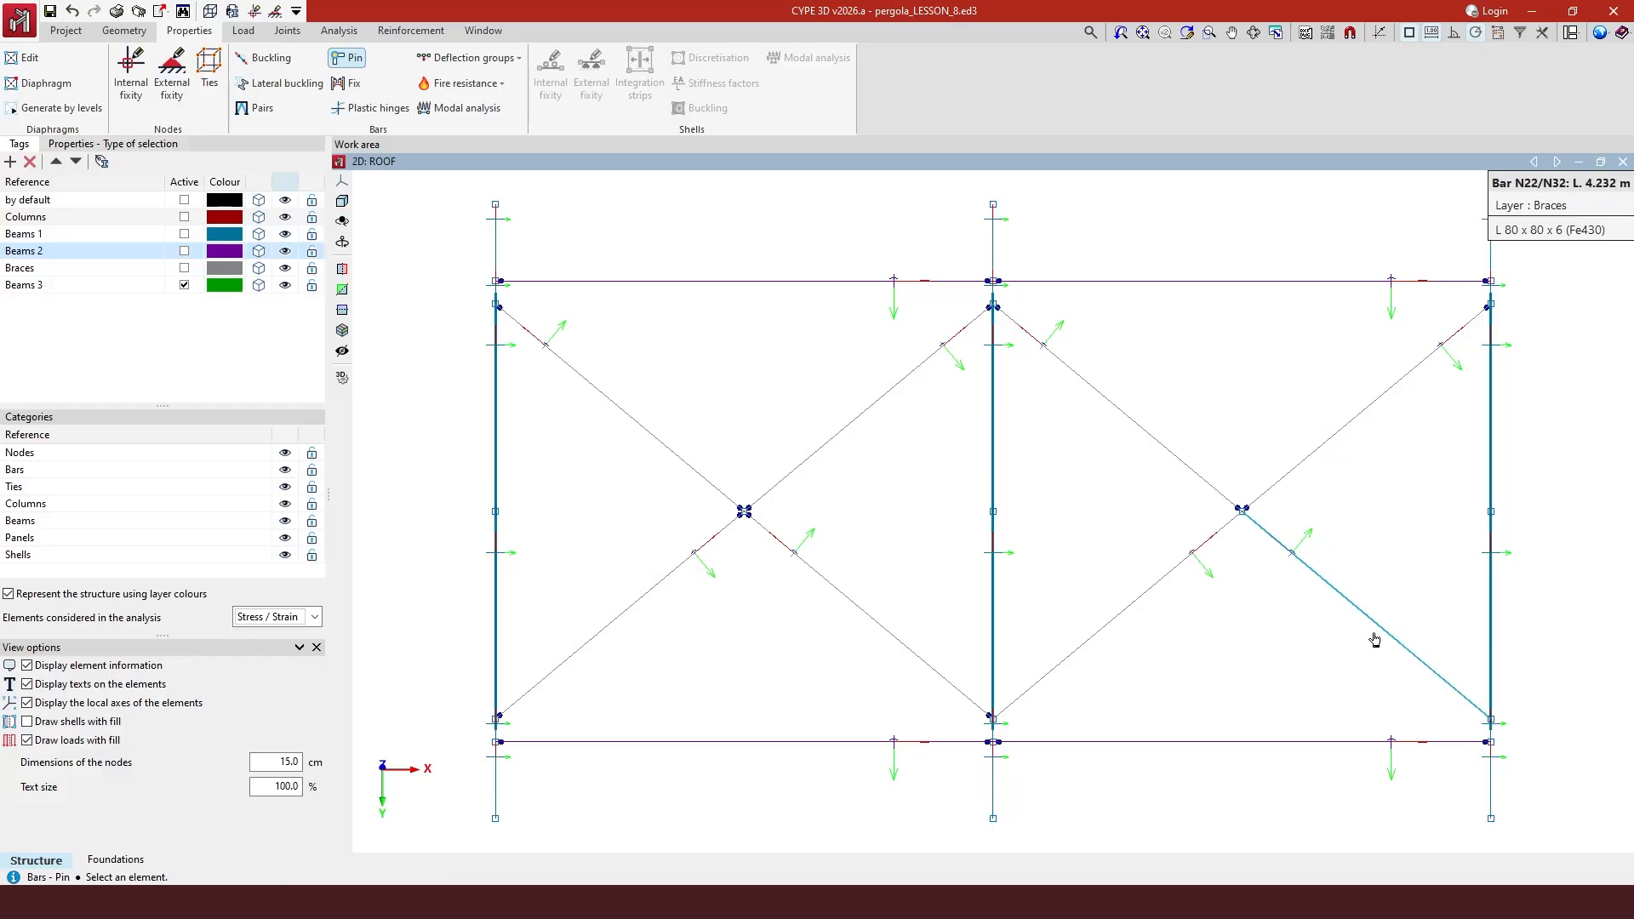
{"action": "left_click", "coordinate": [1070, 650]}
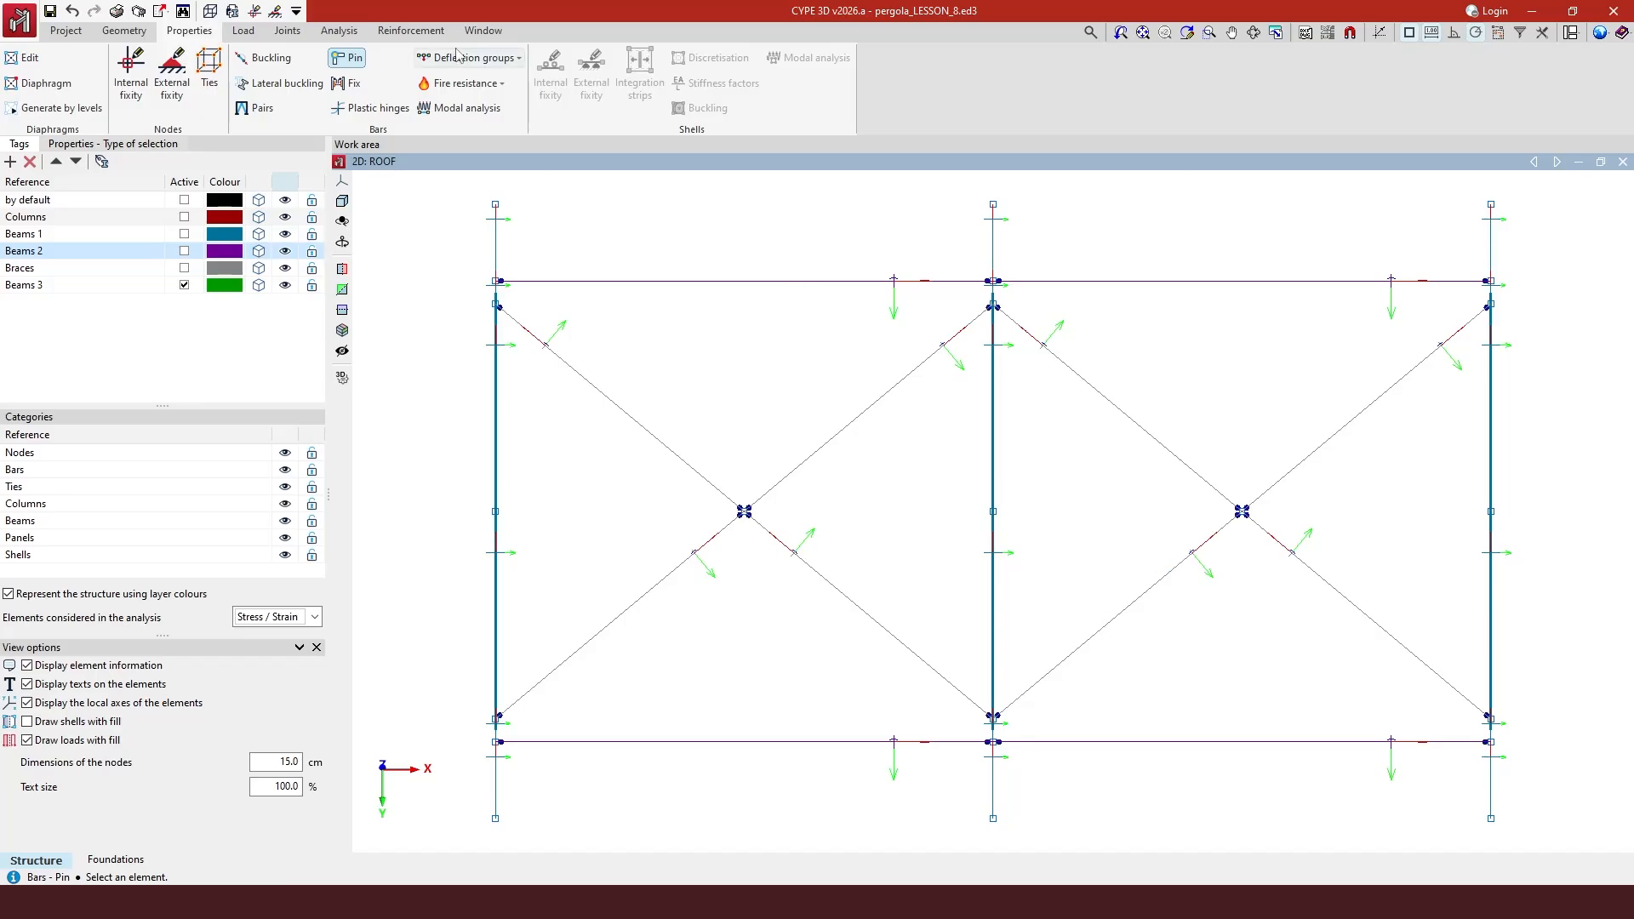
- Exclude the eight L 80 x 80 x 6 brace bars of both roof bays from the bar self weight
{"action": "left_click", "coordinate": [244, 31]}
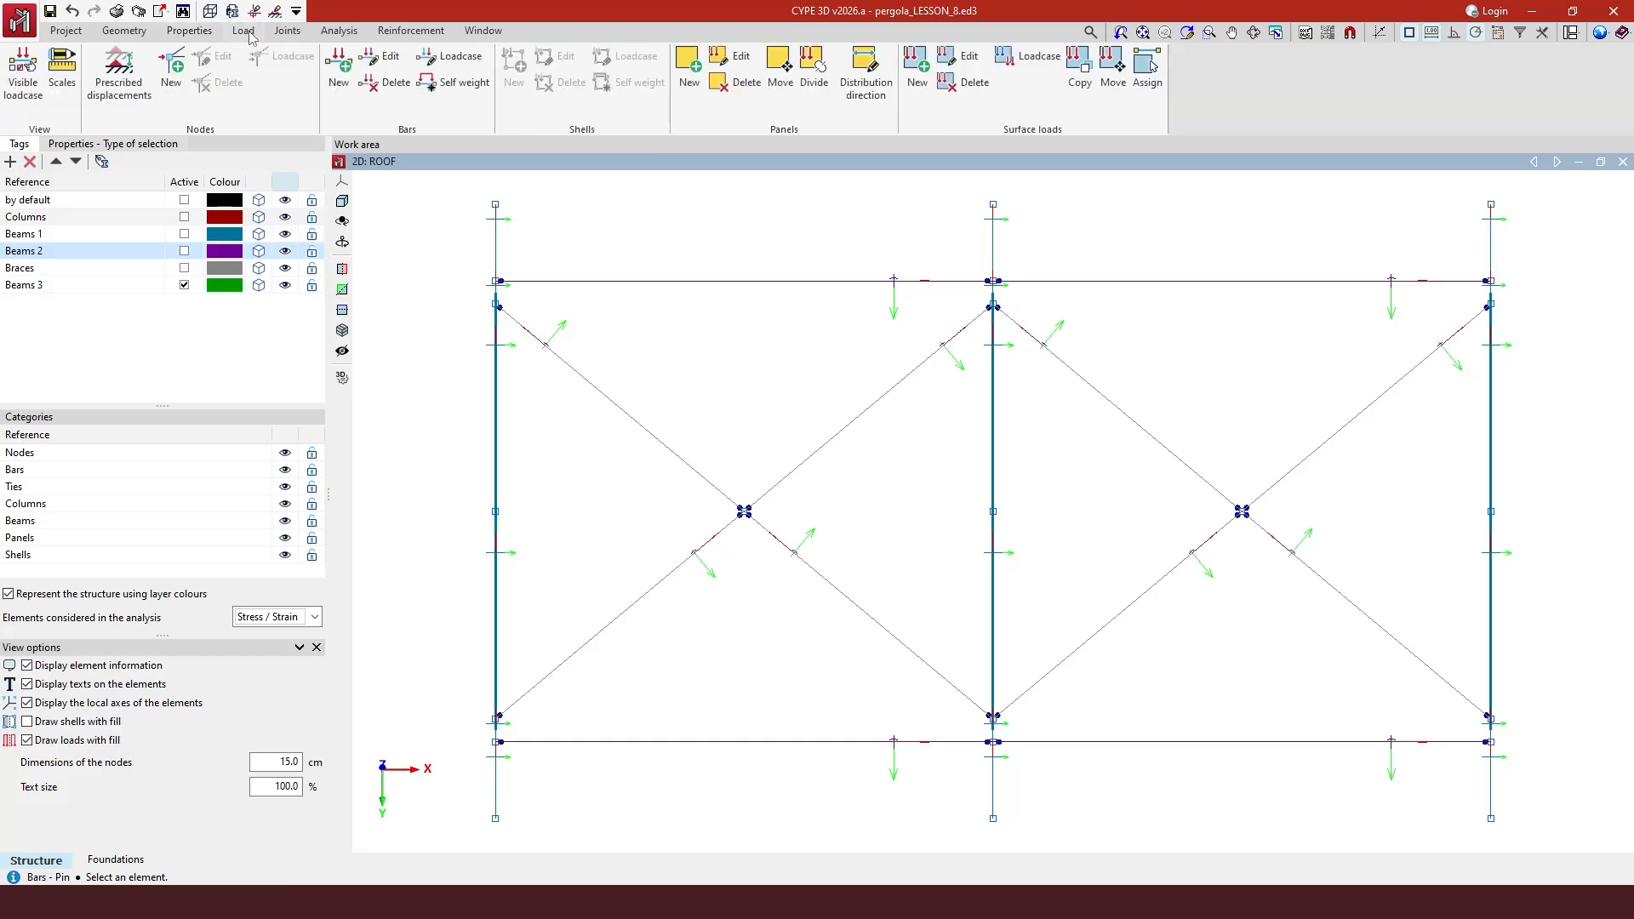
{"action": "left_click", "coordinate": [455, 85]}
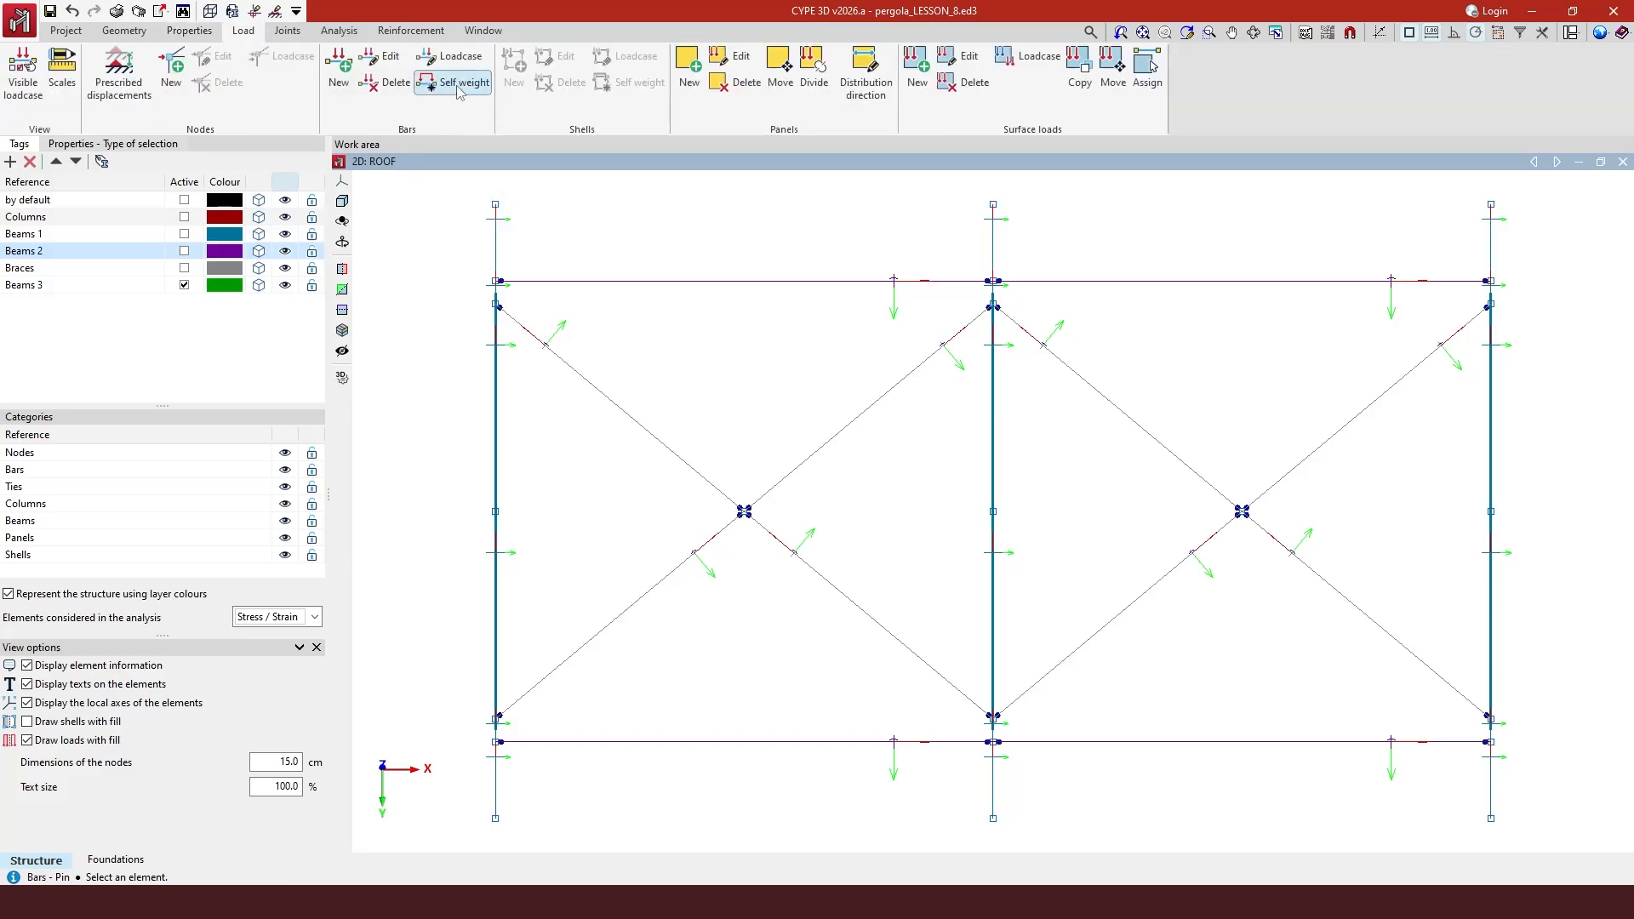
{"action": "left_click", "coordinate": [789, 451]}
{"action": "left_click", "coordinate": [789, 483]}
{"action": "left_click", "coordinate": [672, 457]}
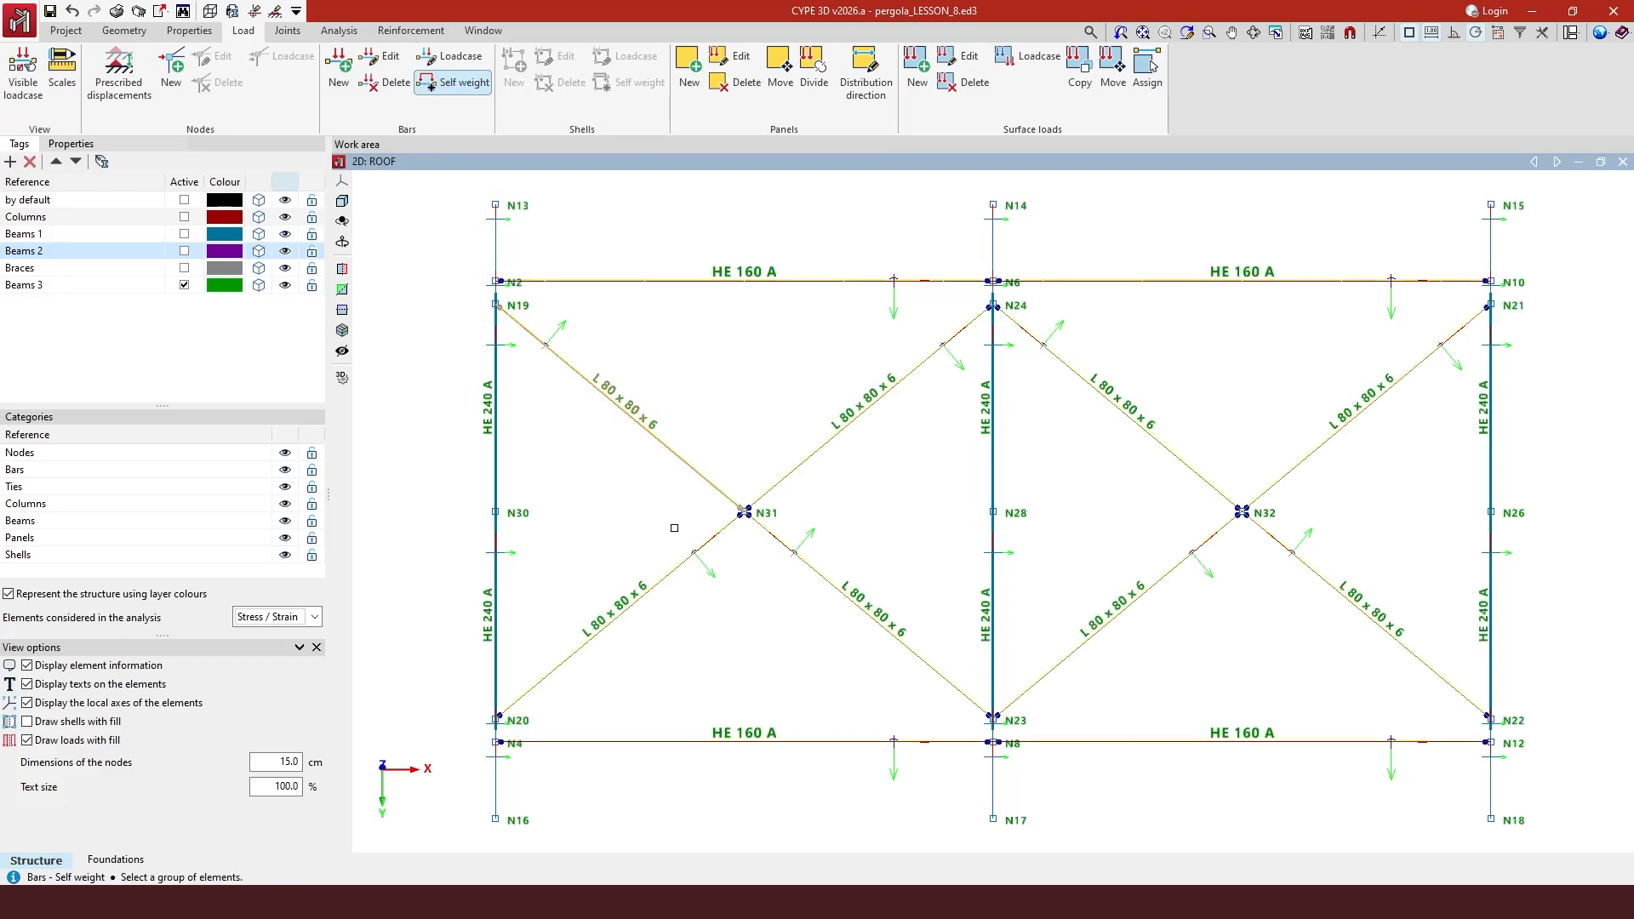
{"action": "left_click", "coordinate": [673, 568]}
{"action": "left_click", "coordinate": [836, 434]}
{"action": "left_click", "coordinate": [838, 589]}
{"action": "left_click", "coordinate": [1159, 578]}
{"action": "left_click", "coordinate": [1166, 449]}
{"action": "left_click", "coordinate": [1357, 426]}
{"action": "left_click", "coordinate": [1345, 598]}
{"action": "right_click", "coordinate": [1347, 579]}
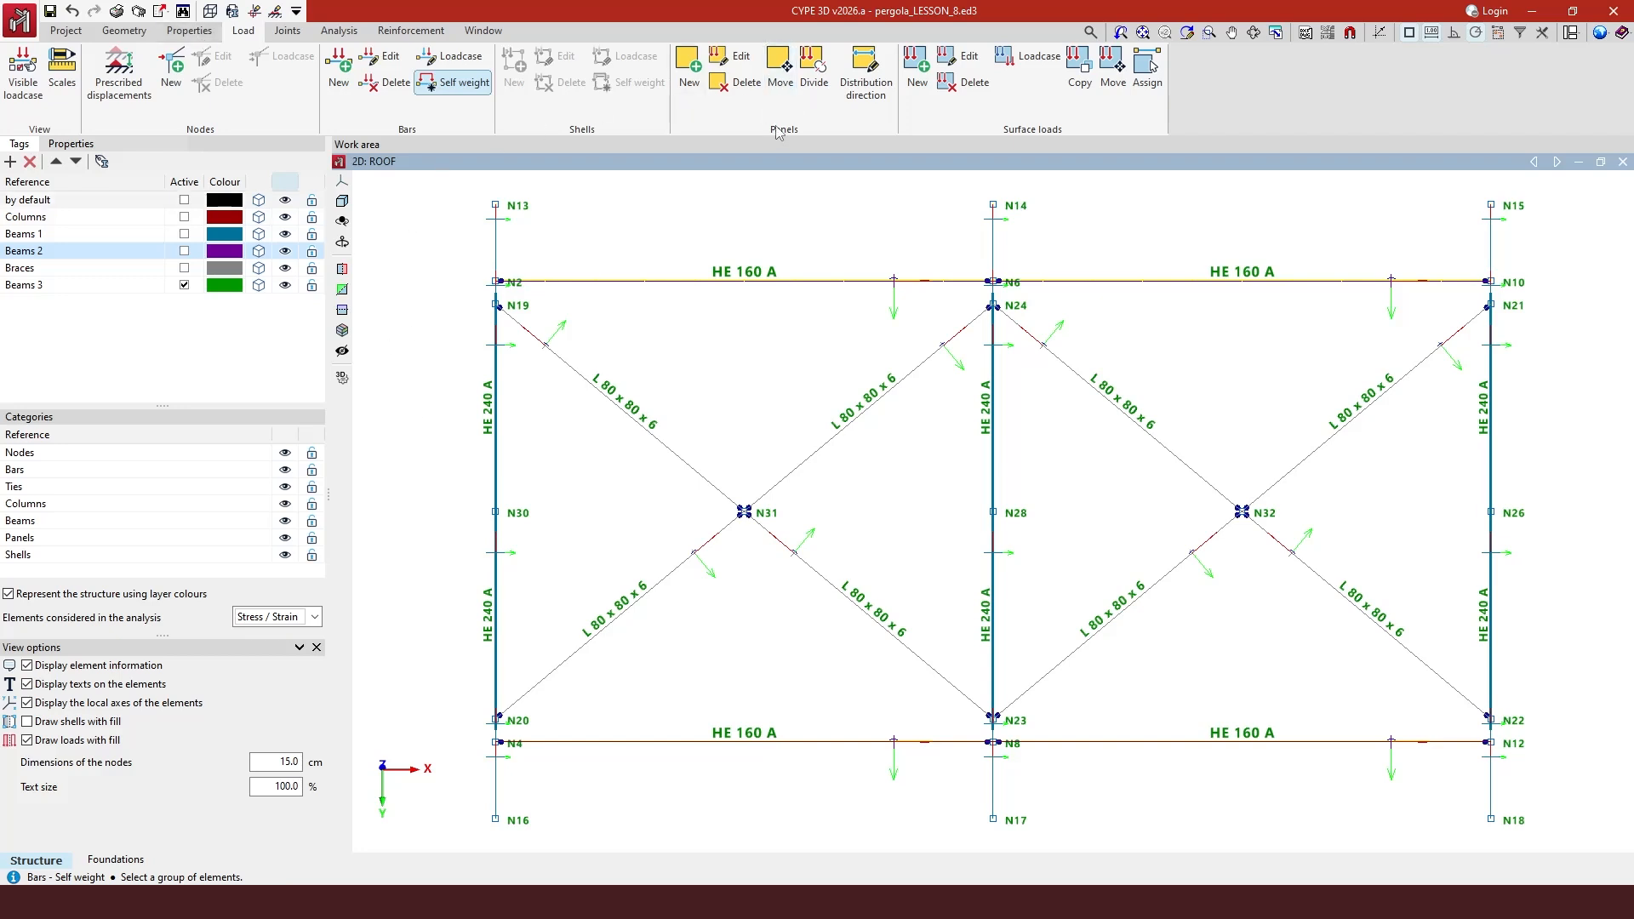
- Display the roof panel and use surface load assignment to exclude all eight brace bars from carrying its loads
{"action": "left_click", "coordinate": [779, 64]}
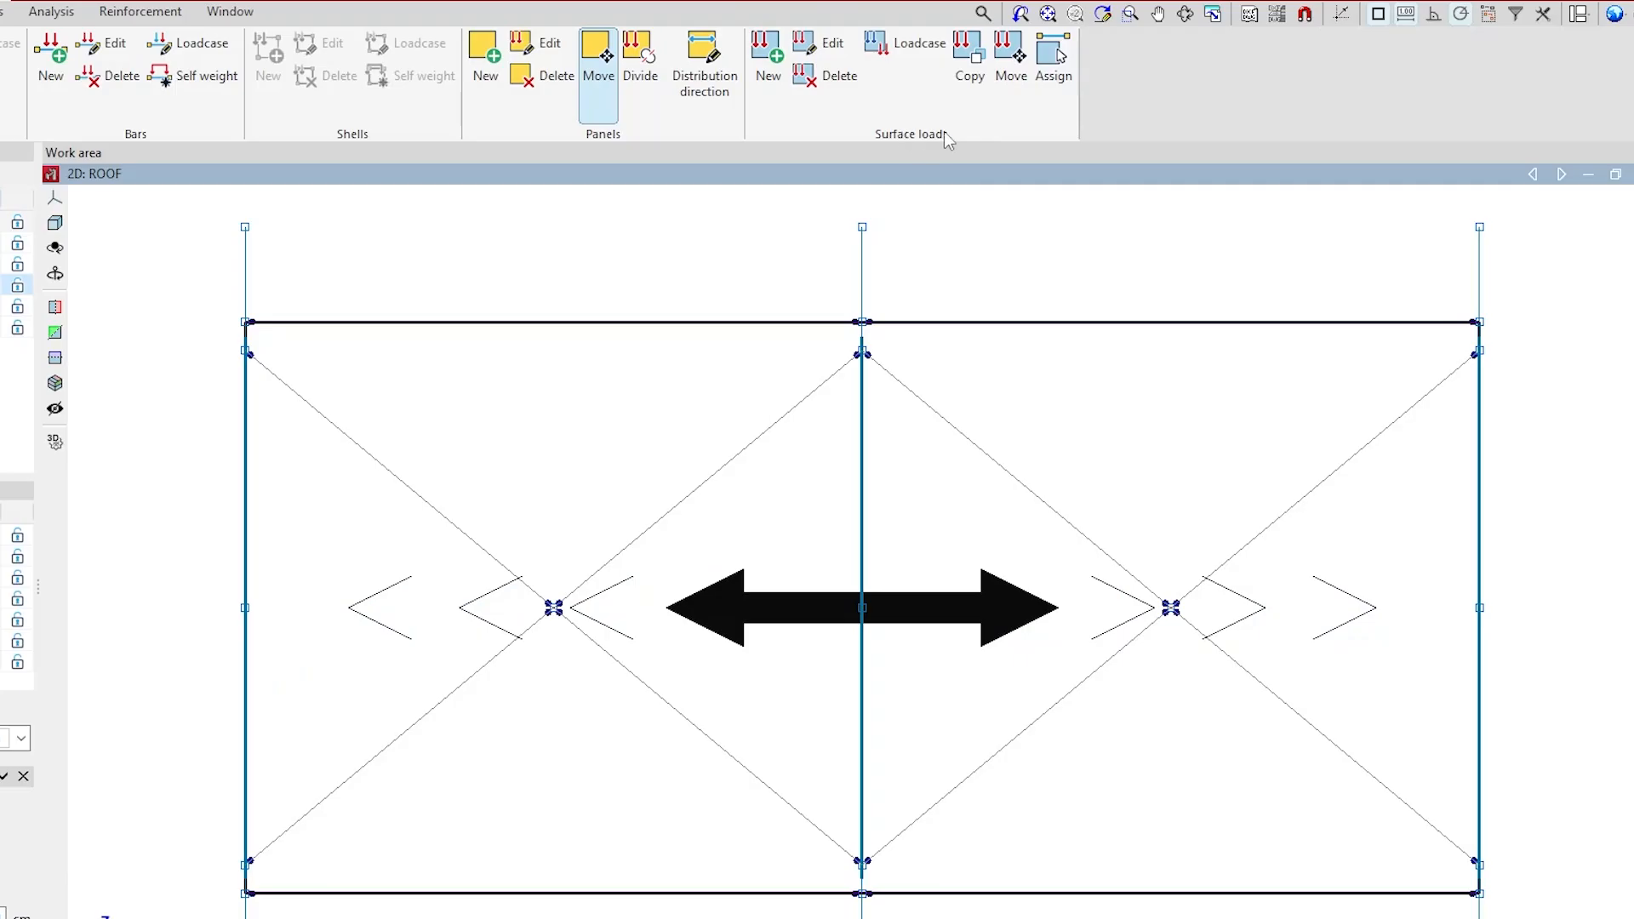
{"action": "left_click", "coordinate": [1055, 58]}
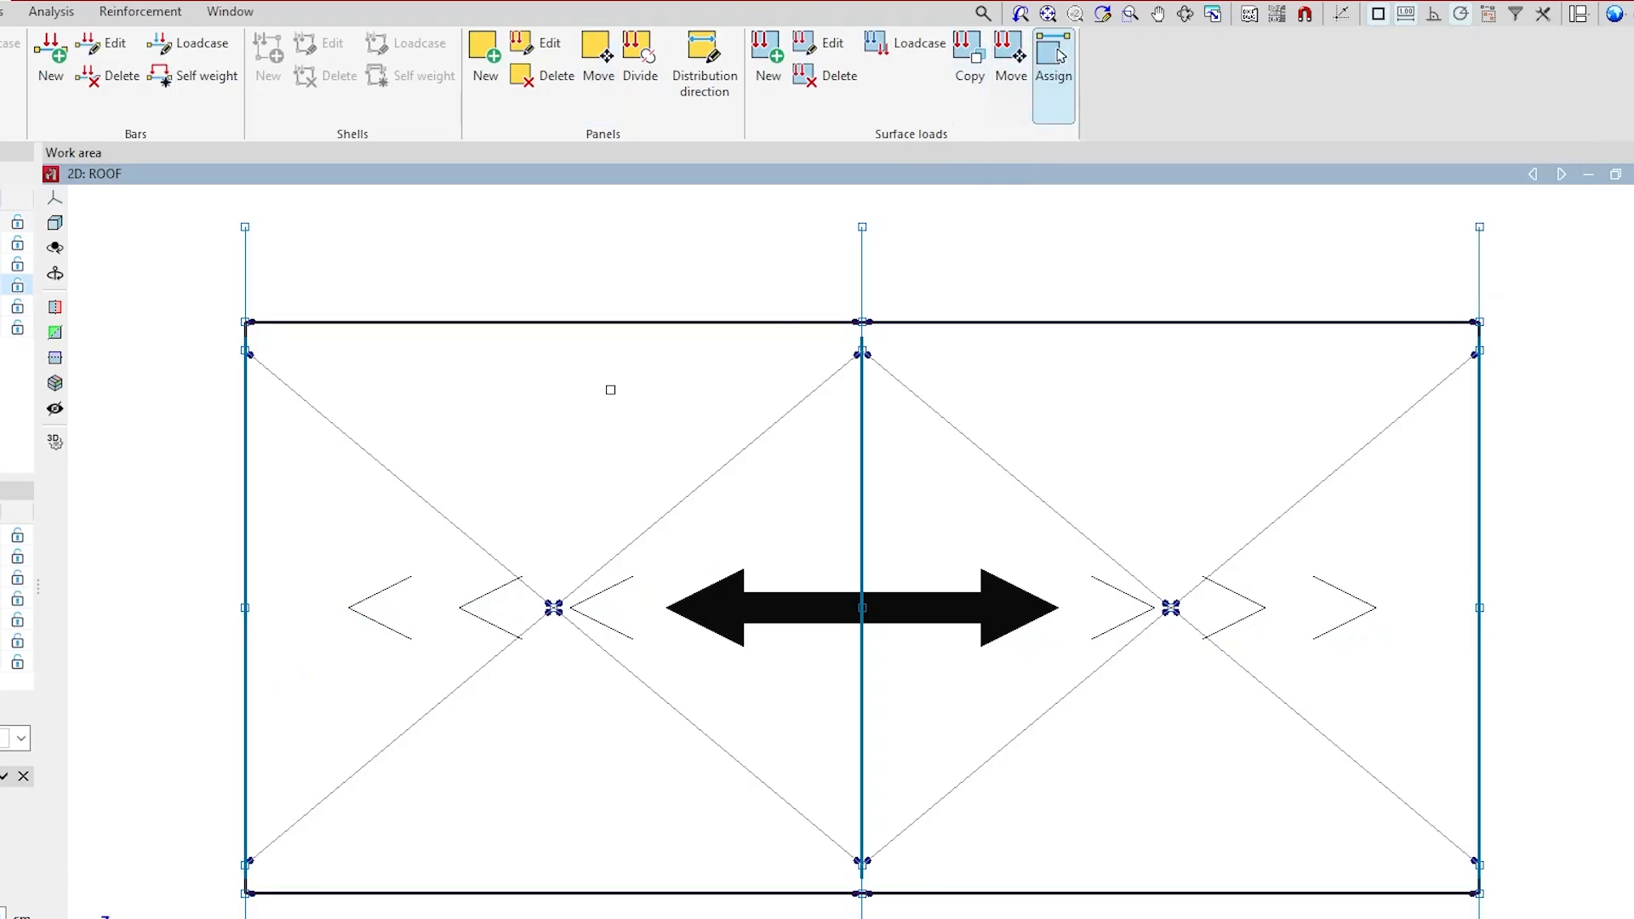
{"action": "left_click", "coordinate": [417, 498]}
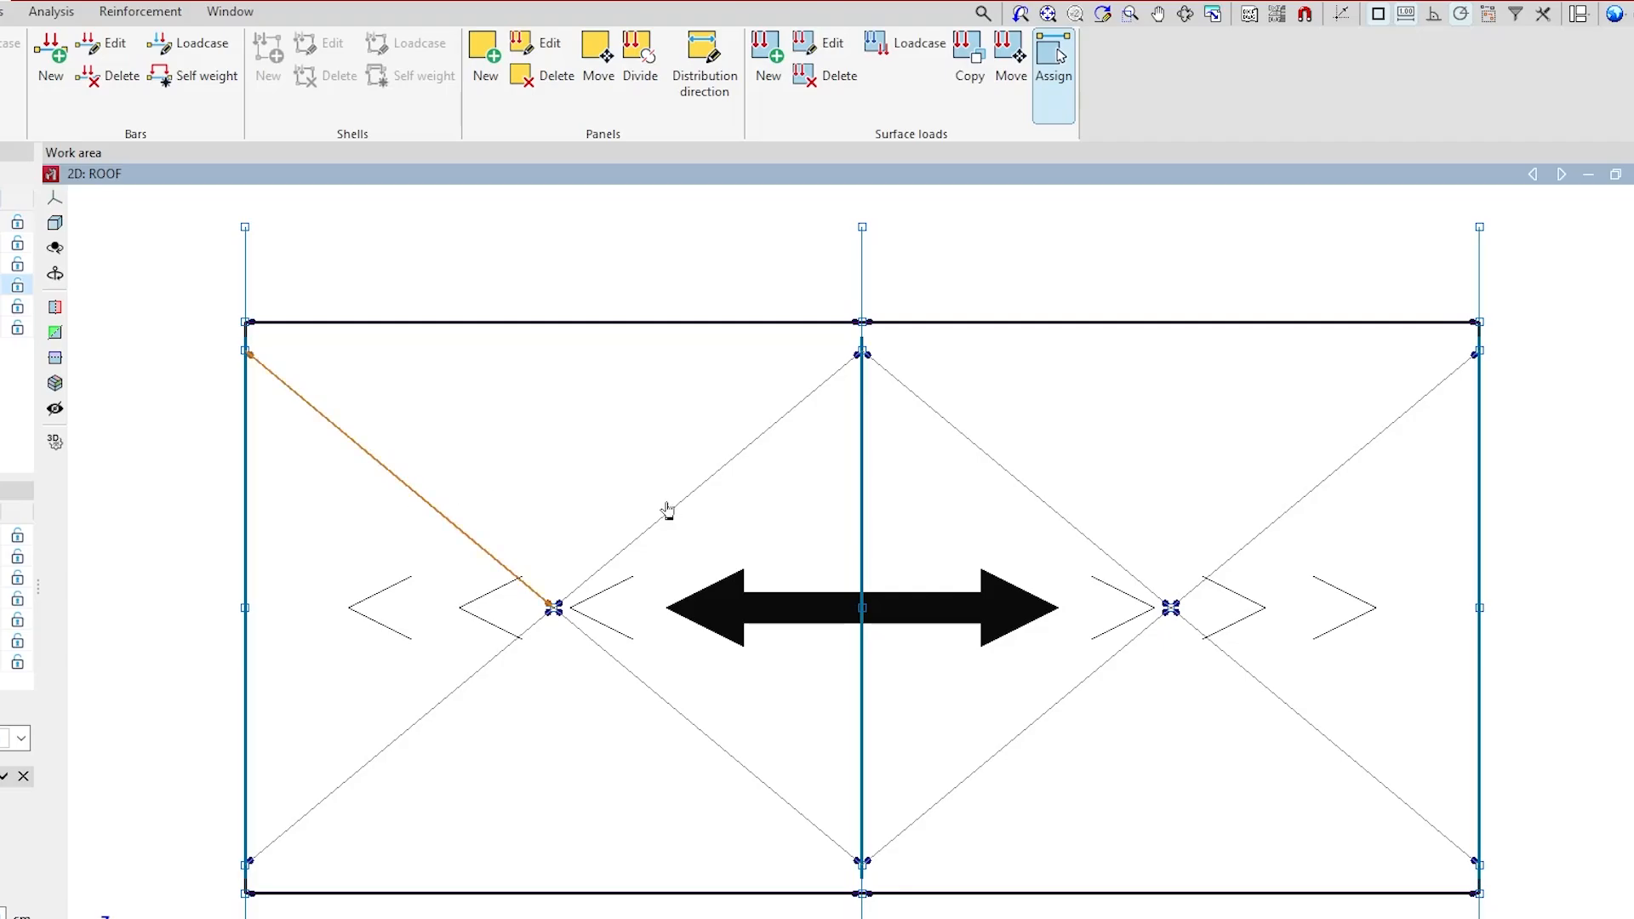
{"action": "left_click", "coordinate": [667, 535]}
{"action": "left_click", "coordinate": [459, 683]}
{"action": "left_click", "coordinate": [603, 660]}
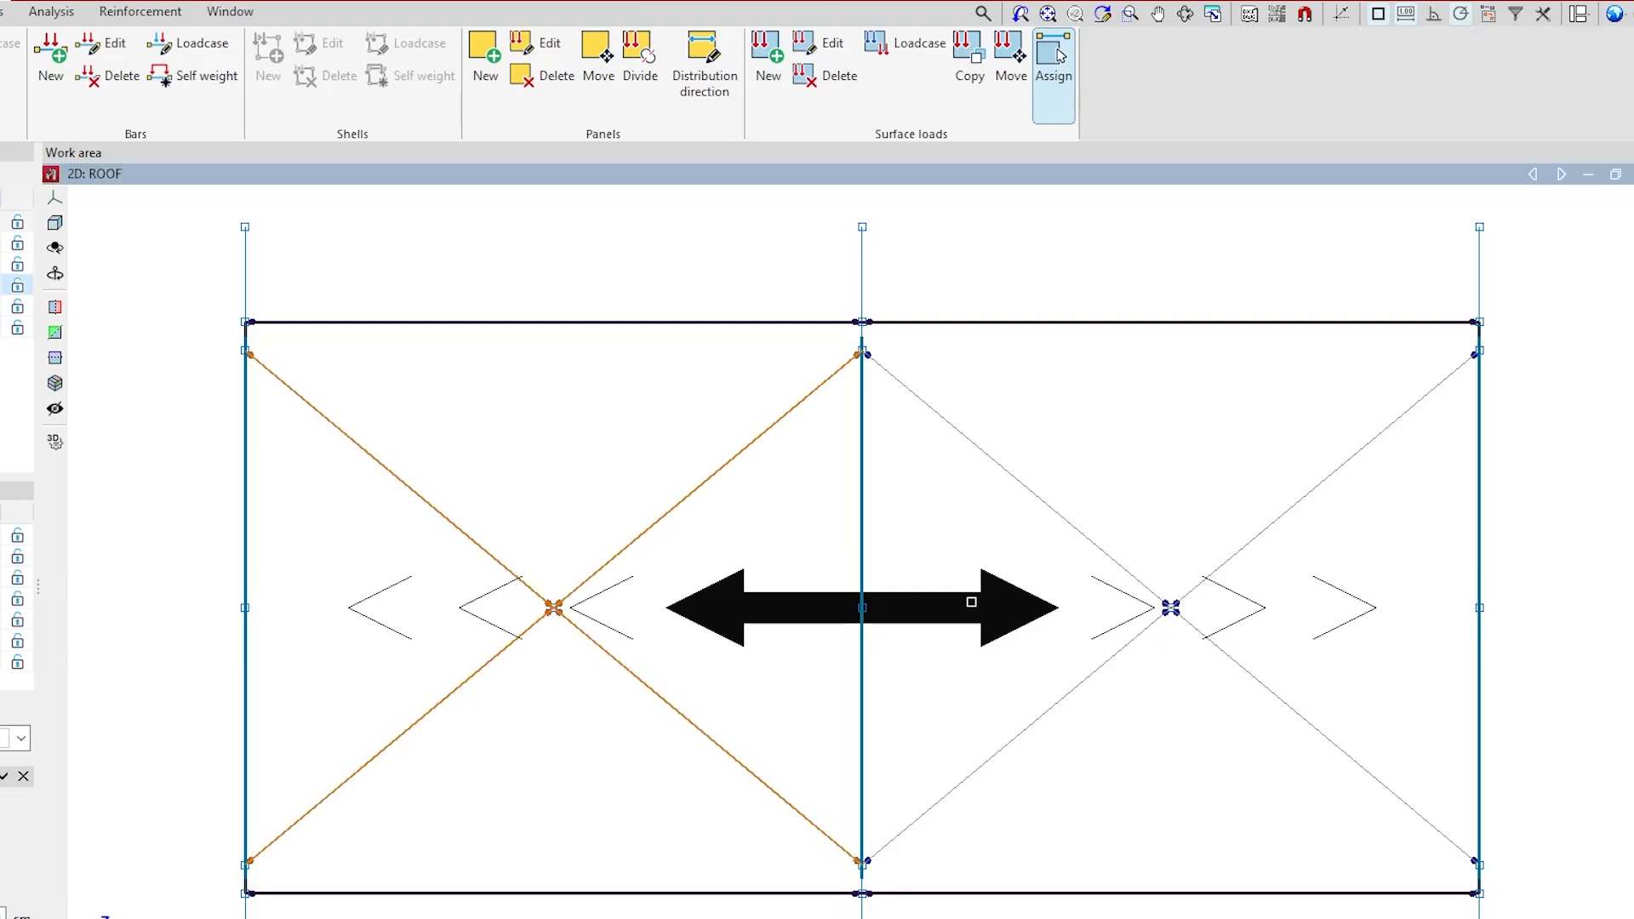
{"action": "left_click", "coordinate": [1027, 506]}
{"action": "left_click", "coordinate": [1079, 681]}
{"action": "left_click", "coordinate": [1204, 582]}
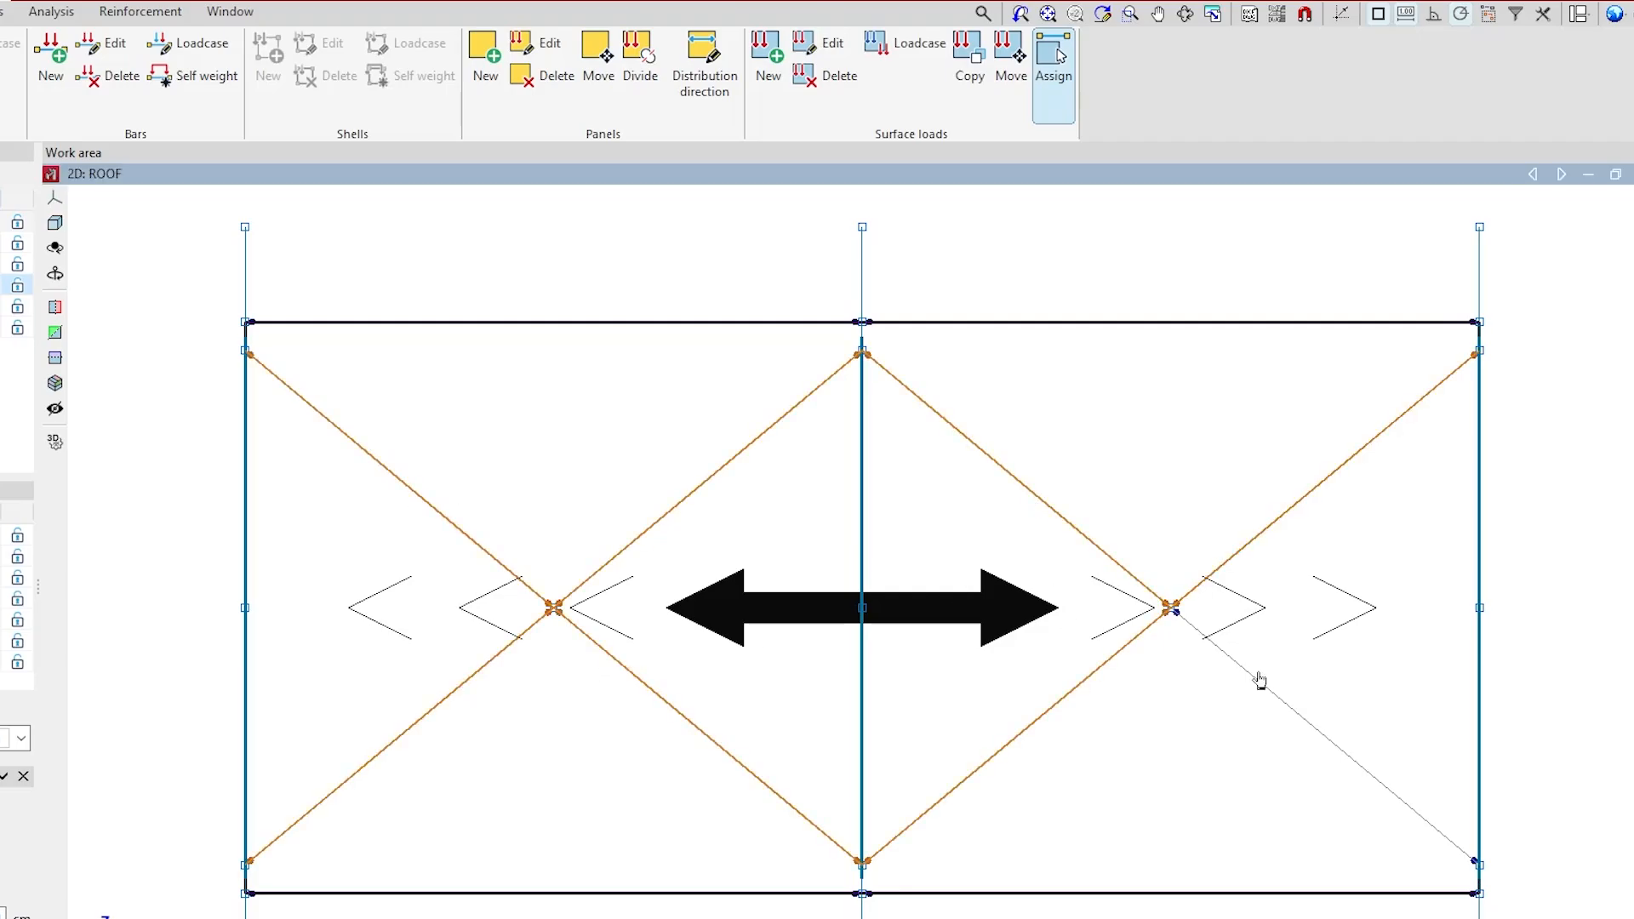
{"action": "left_click", "coordinate": [1207, 656]}
{"action": "key", "text": "Return"}
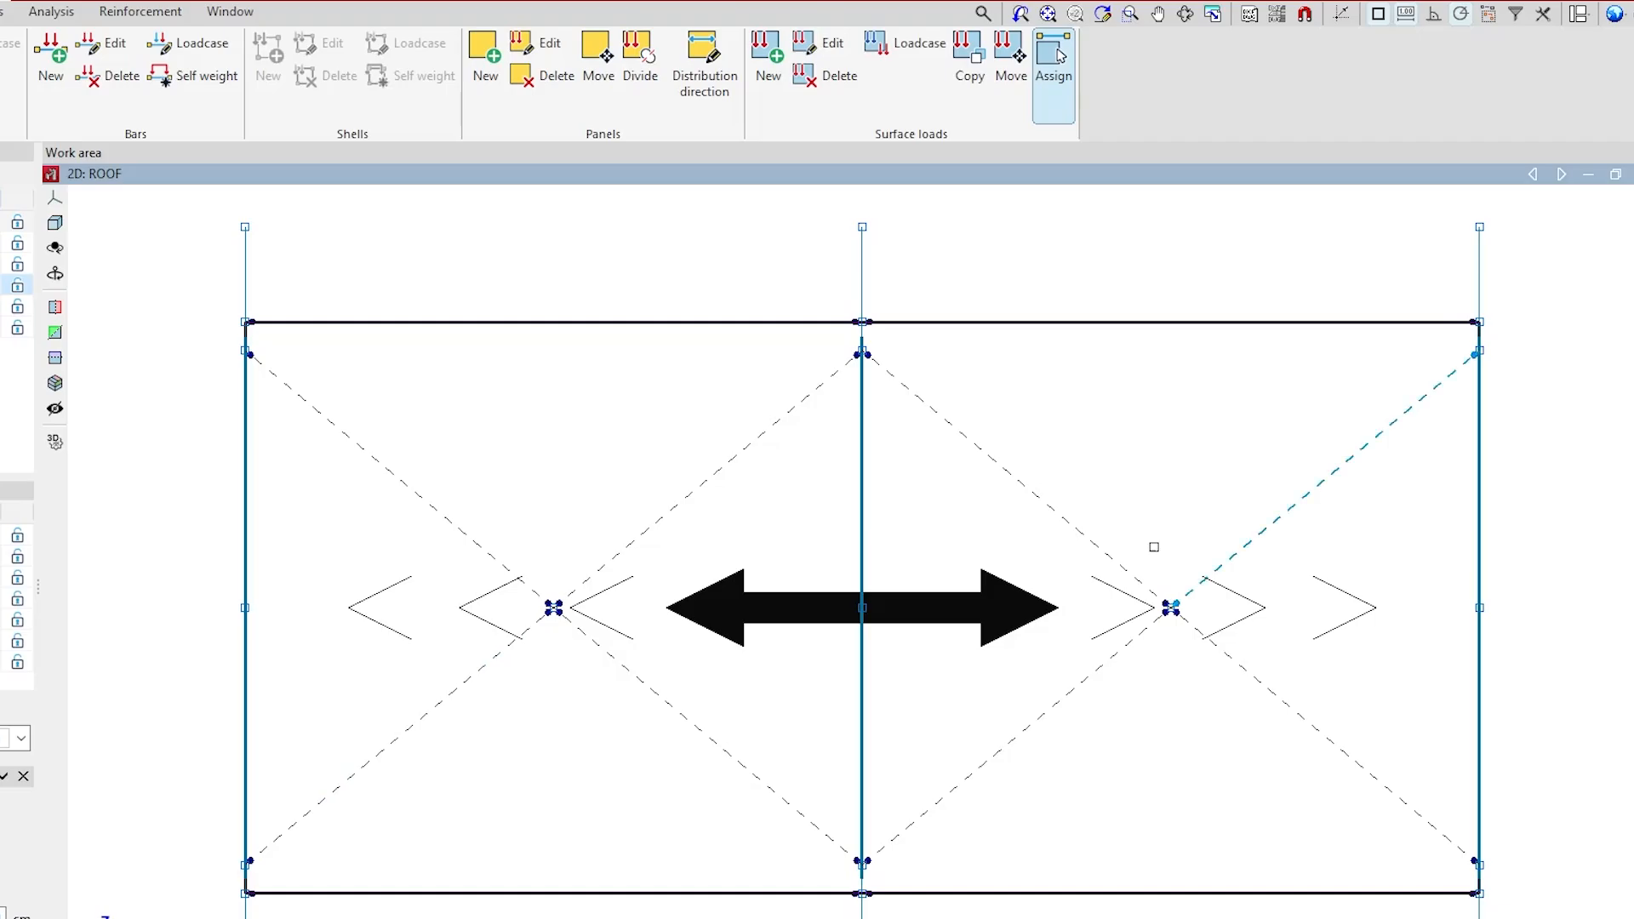
- Display the model issues on the roof plan and examine the notice on an upper brace bar of the first bay
{"action": "left_click", "coordinate": [100, 15]}
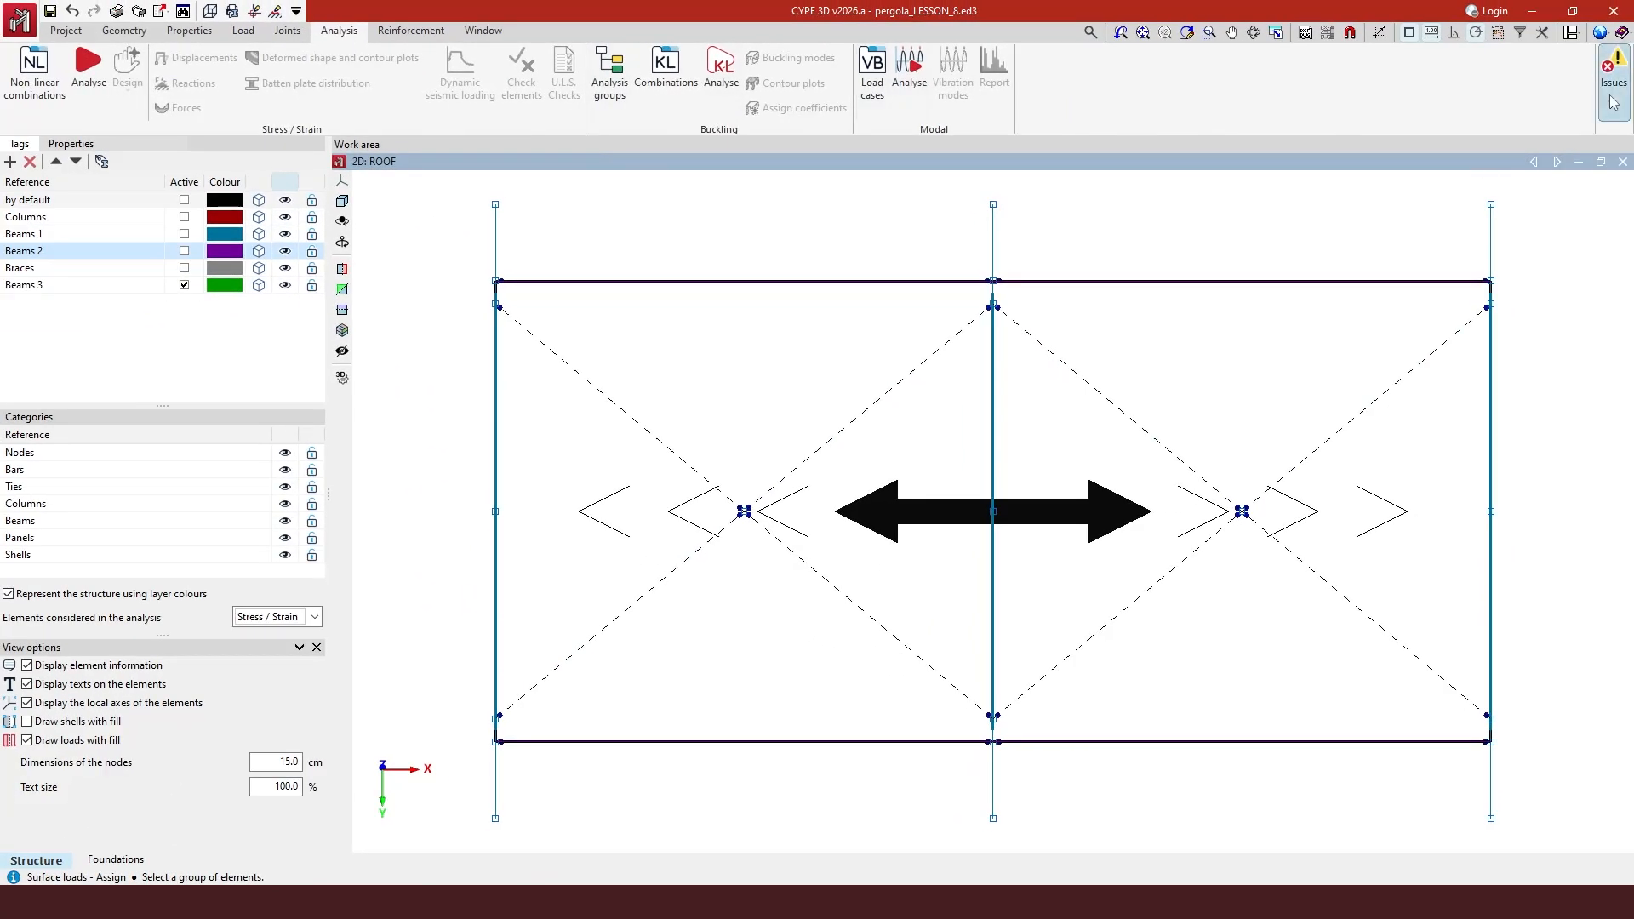
{"action": "left_click", "coordinate": [1612, 102]}
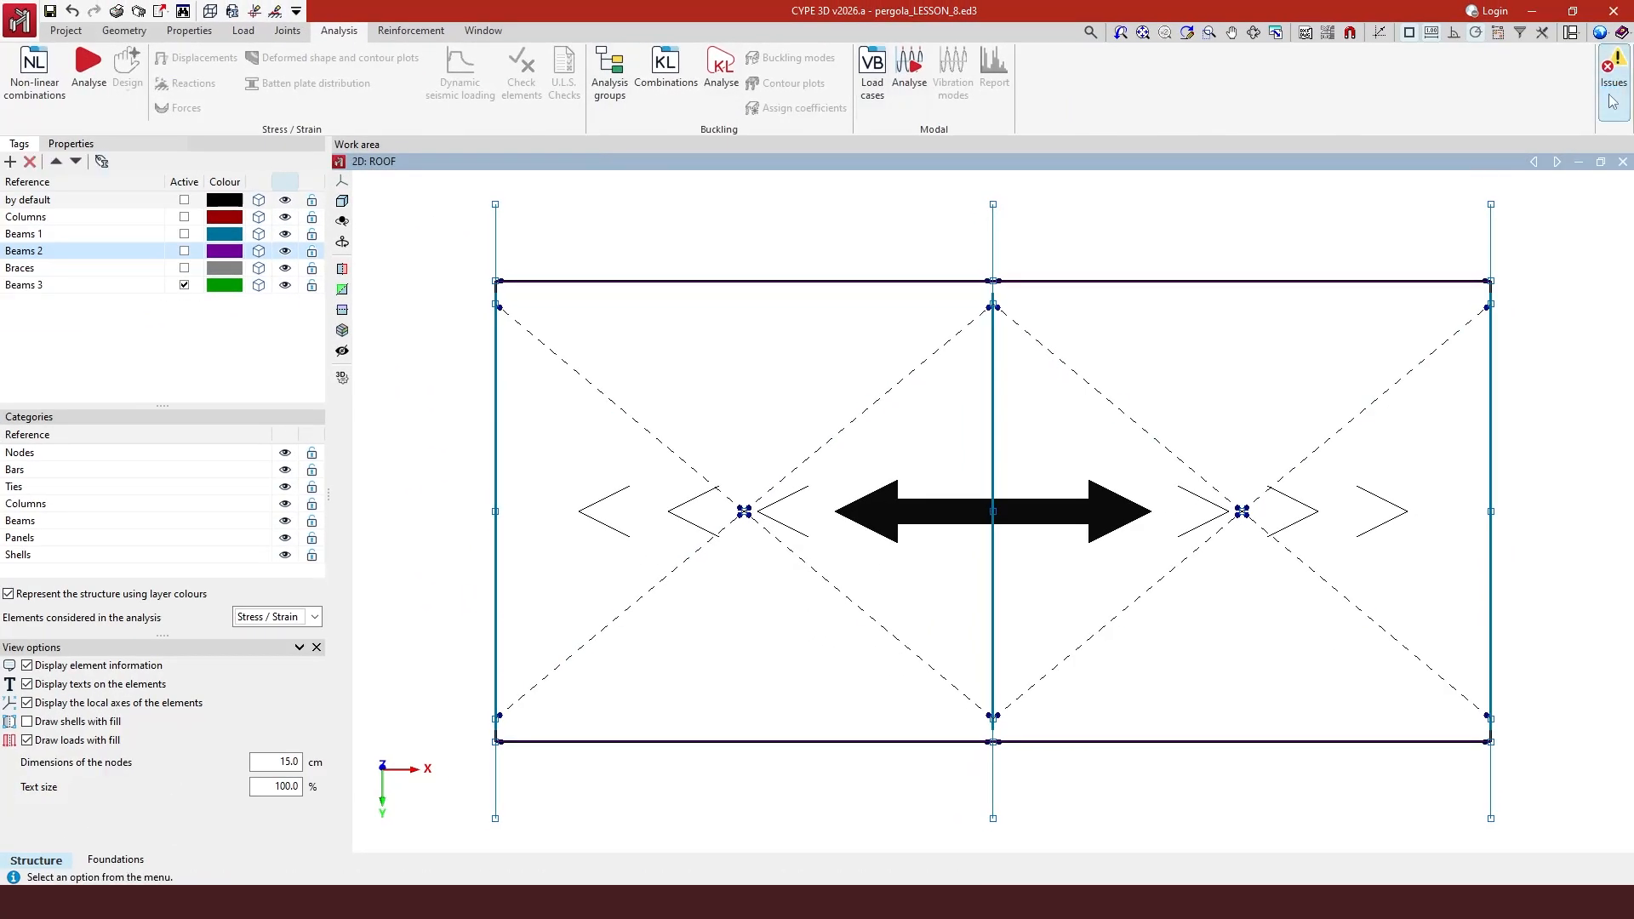
{"action": "mouse_move", "coordinate": [867, 411]}
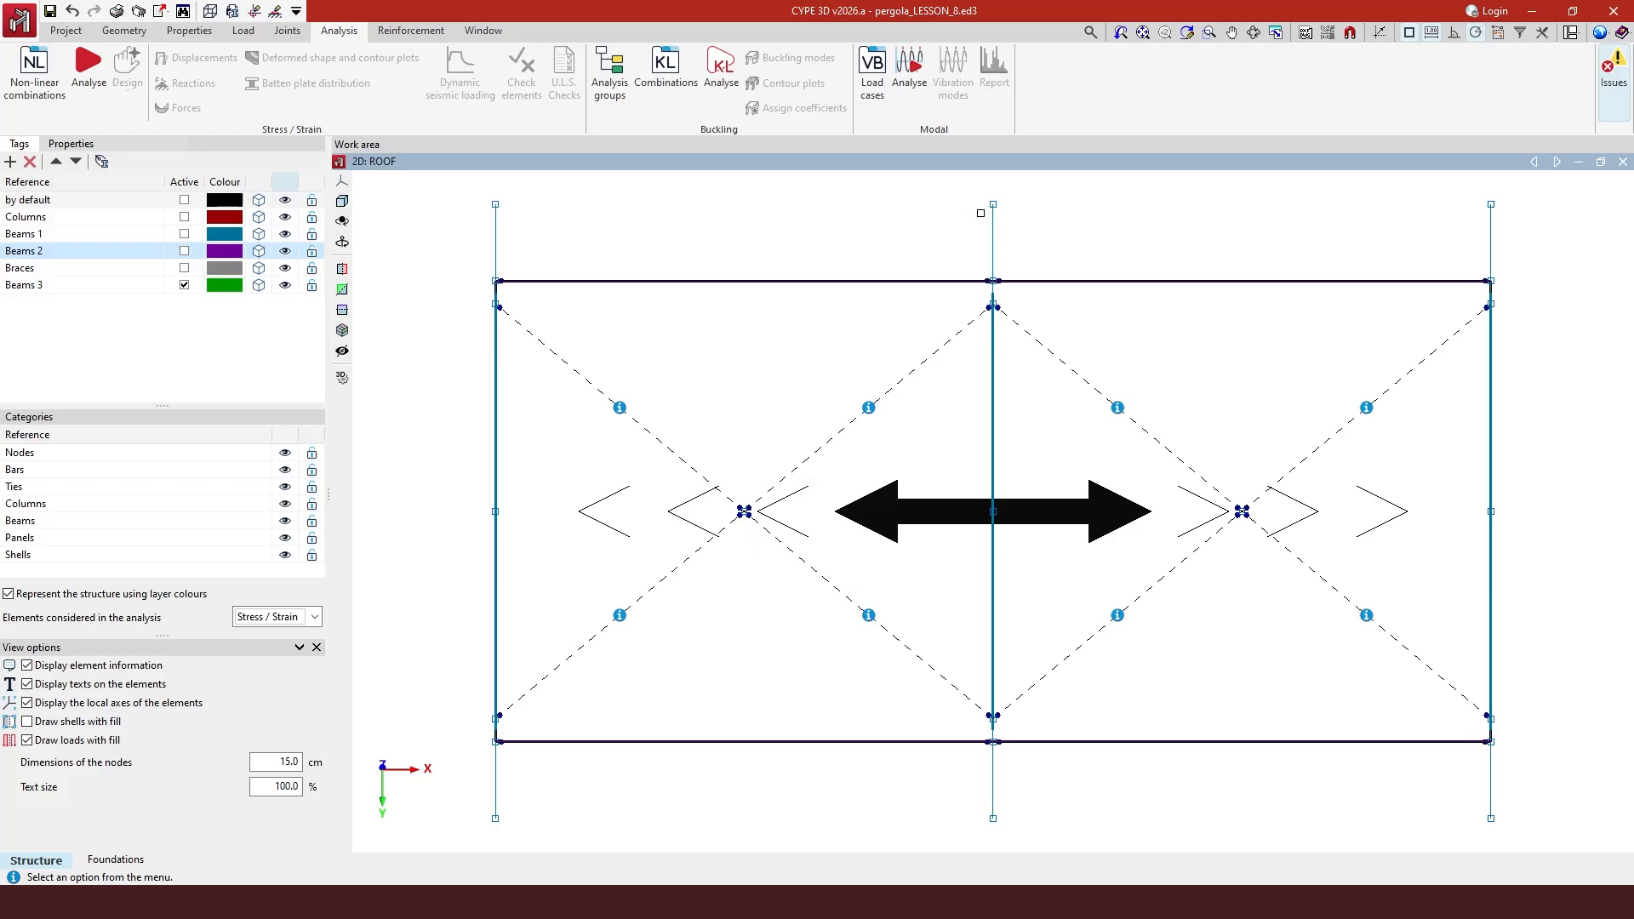
- Examine the sloping frame in the 2D: 1 view, including its beam overhangs, and return to the ROOF plan
{"action": "left_click", "coordinate": [483, 31]}
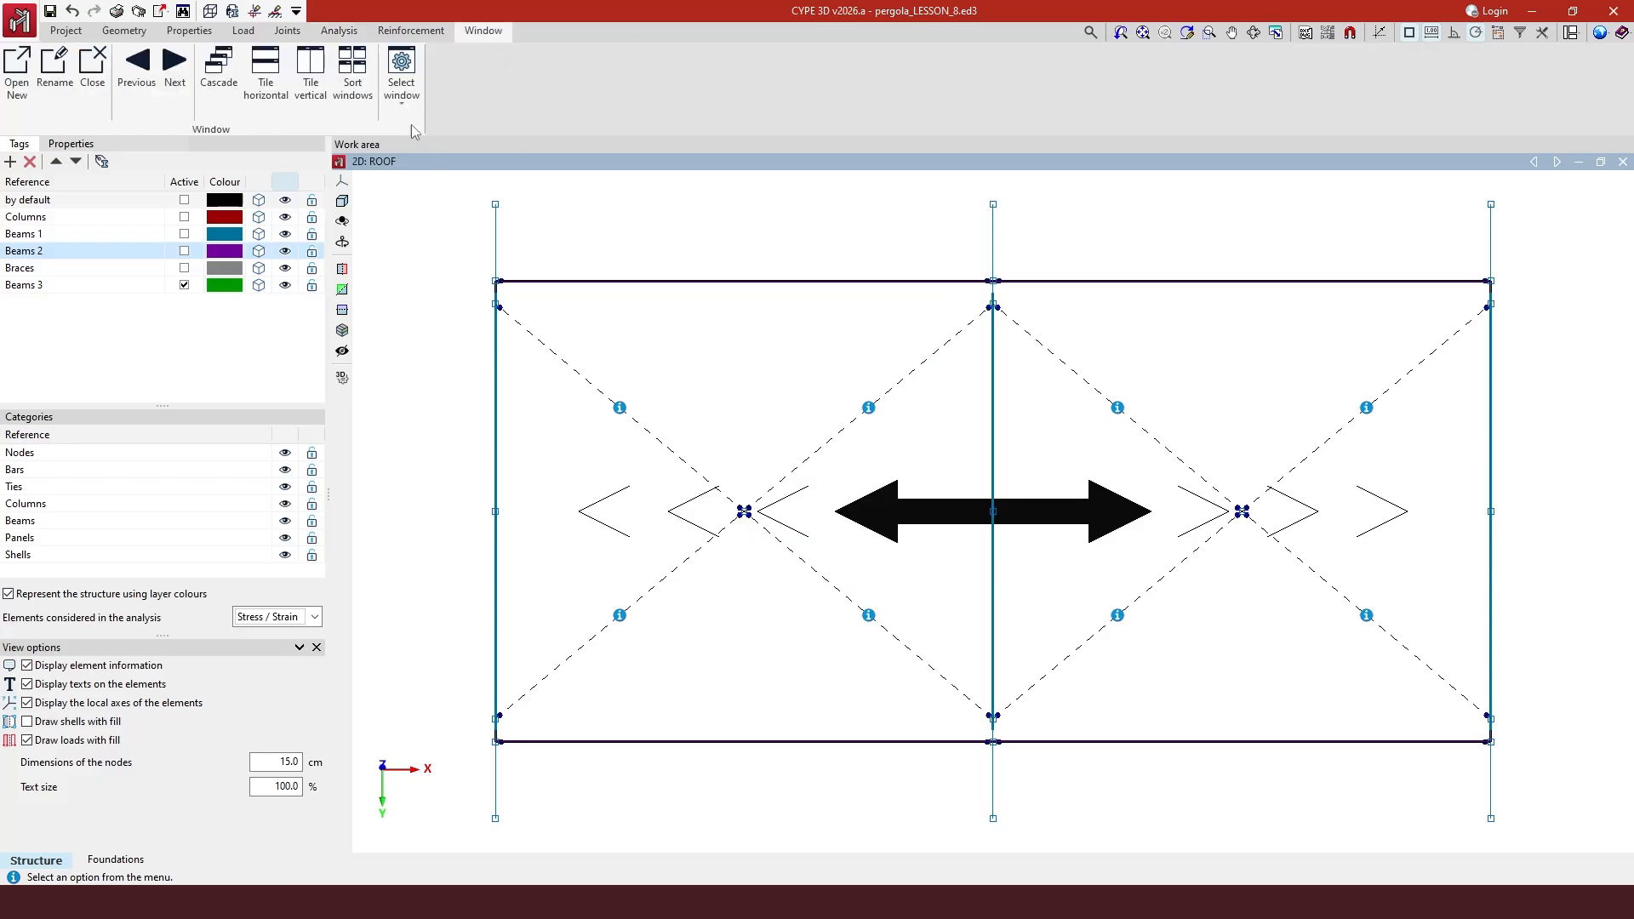
{"action": "left_click", "coordinate": [402, 89]}
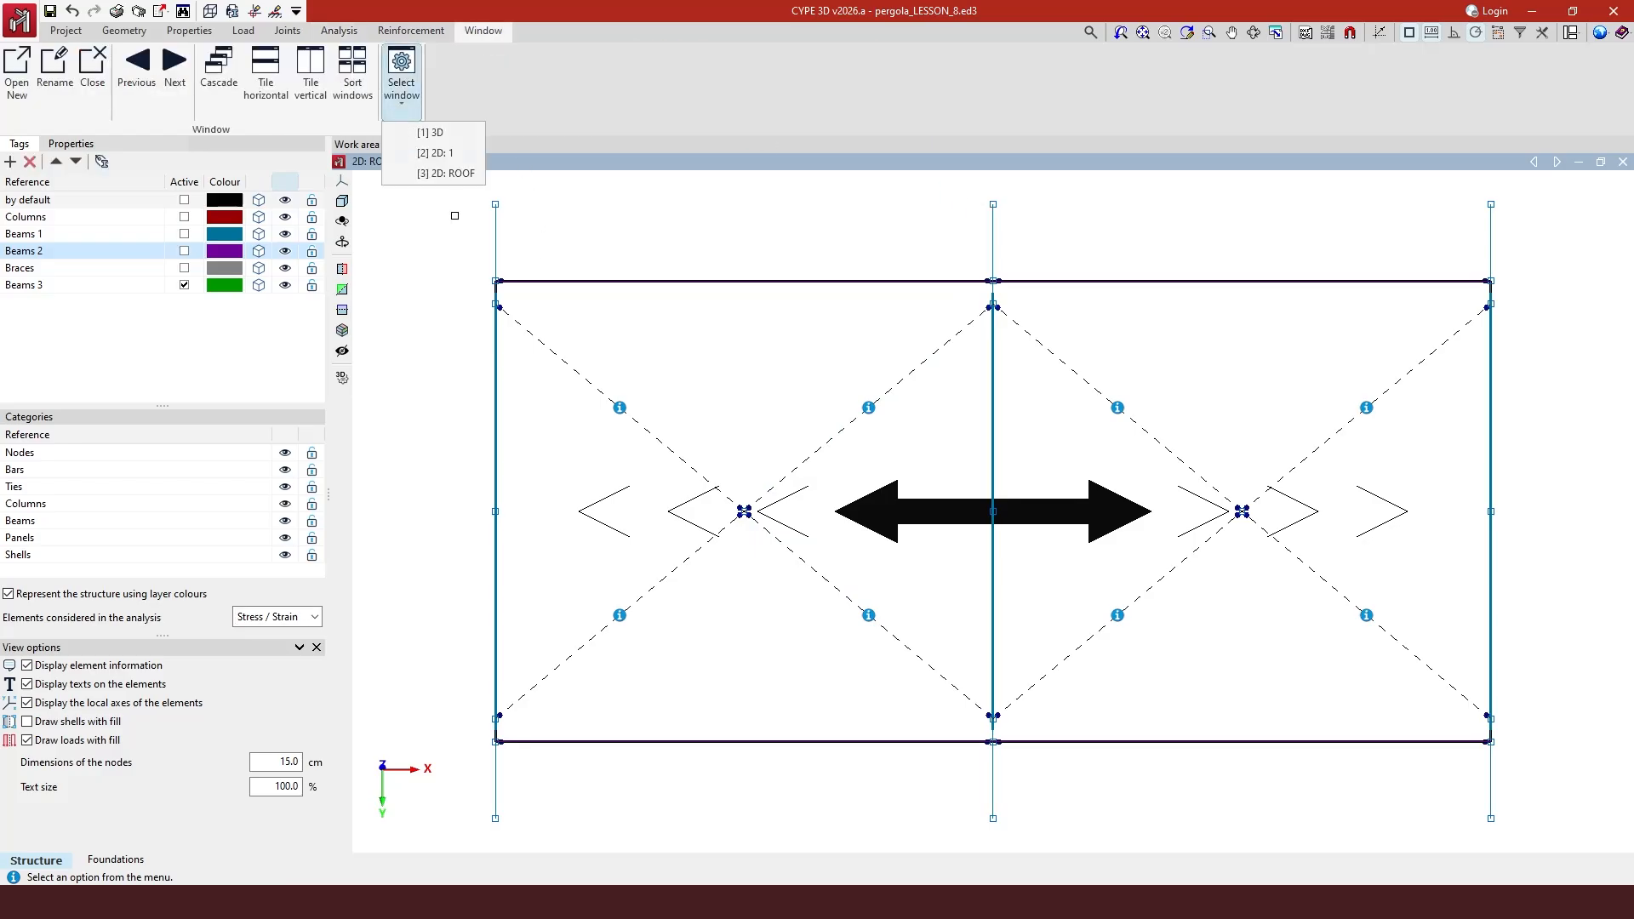
{"action": "left_click", "coordinate": [452, 155]}
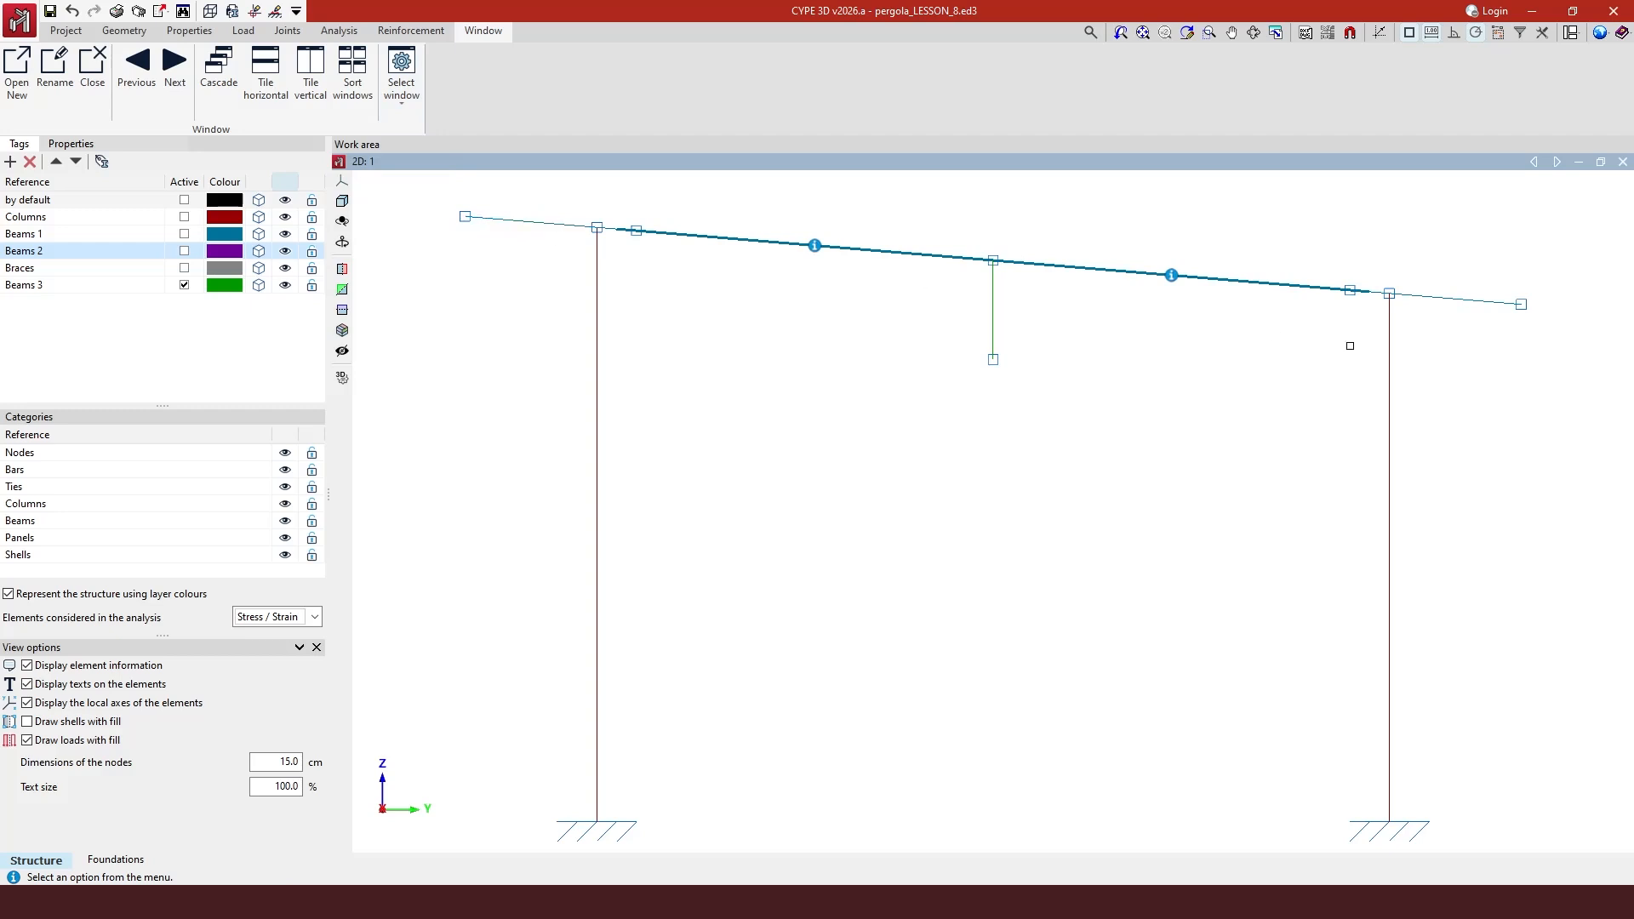
{"action": "left_click", "coordinate": [417, 100]}
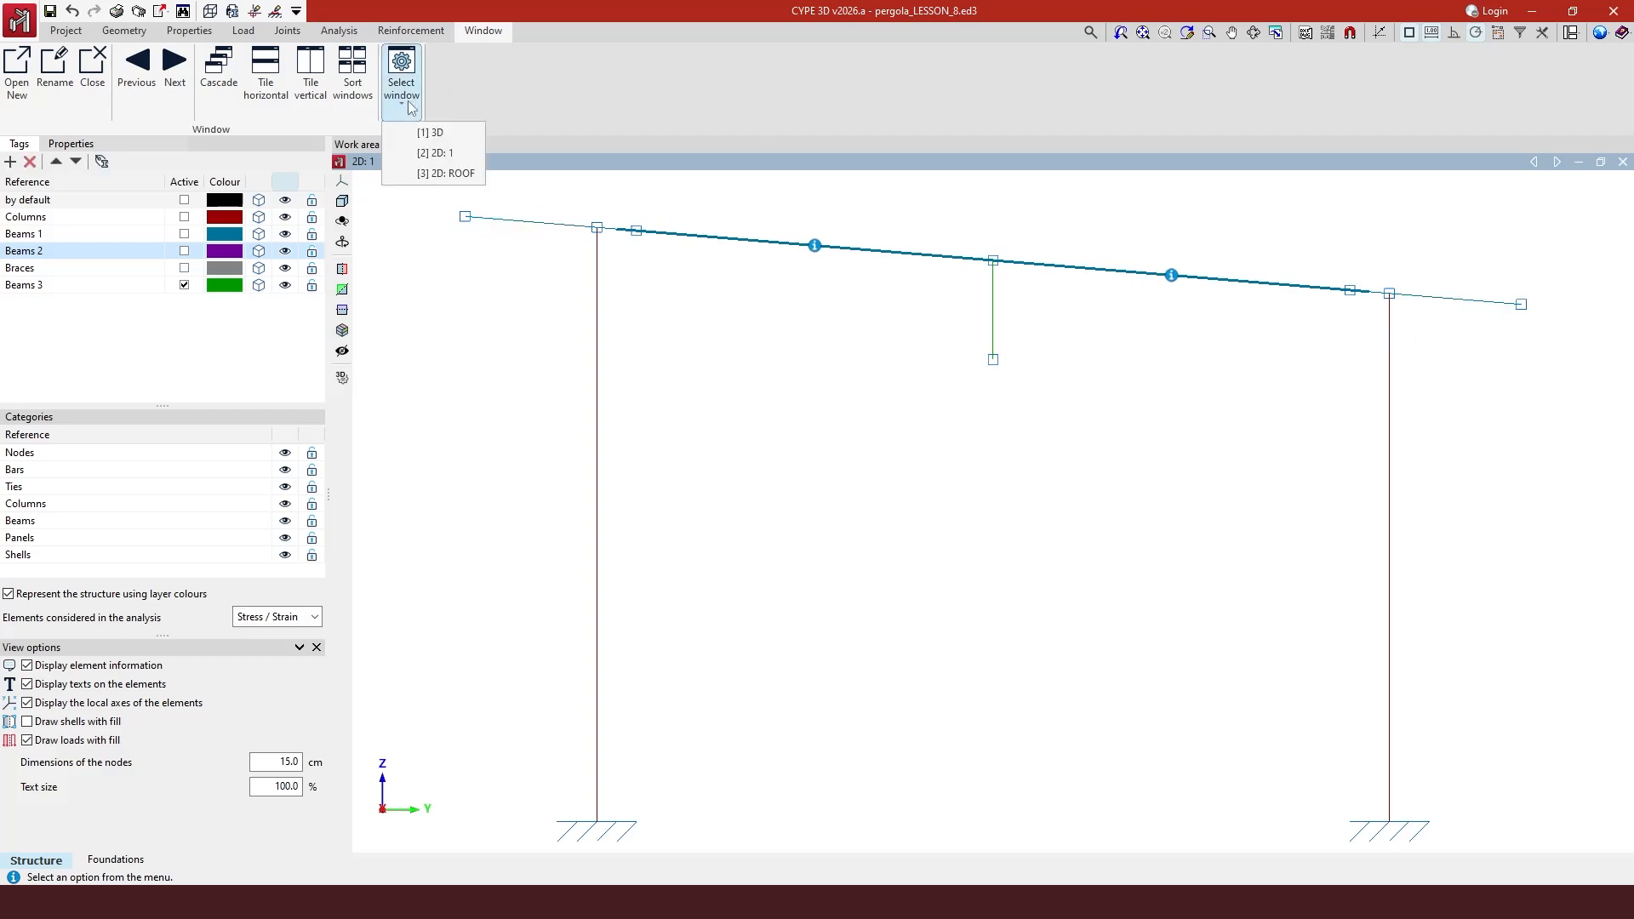
{"action": "left_click", "coordinate": [445, 177]}
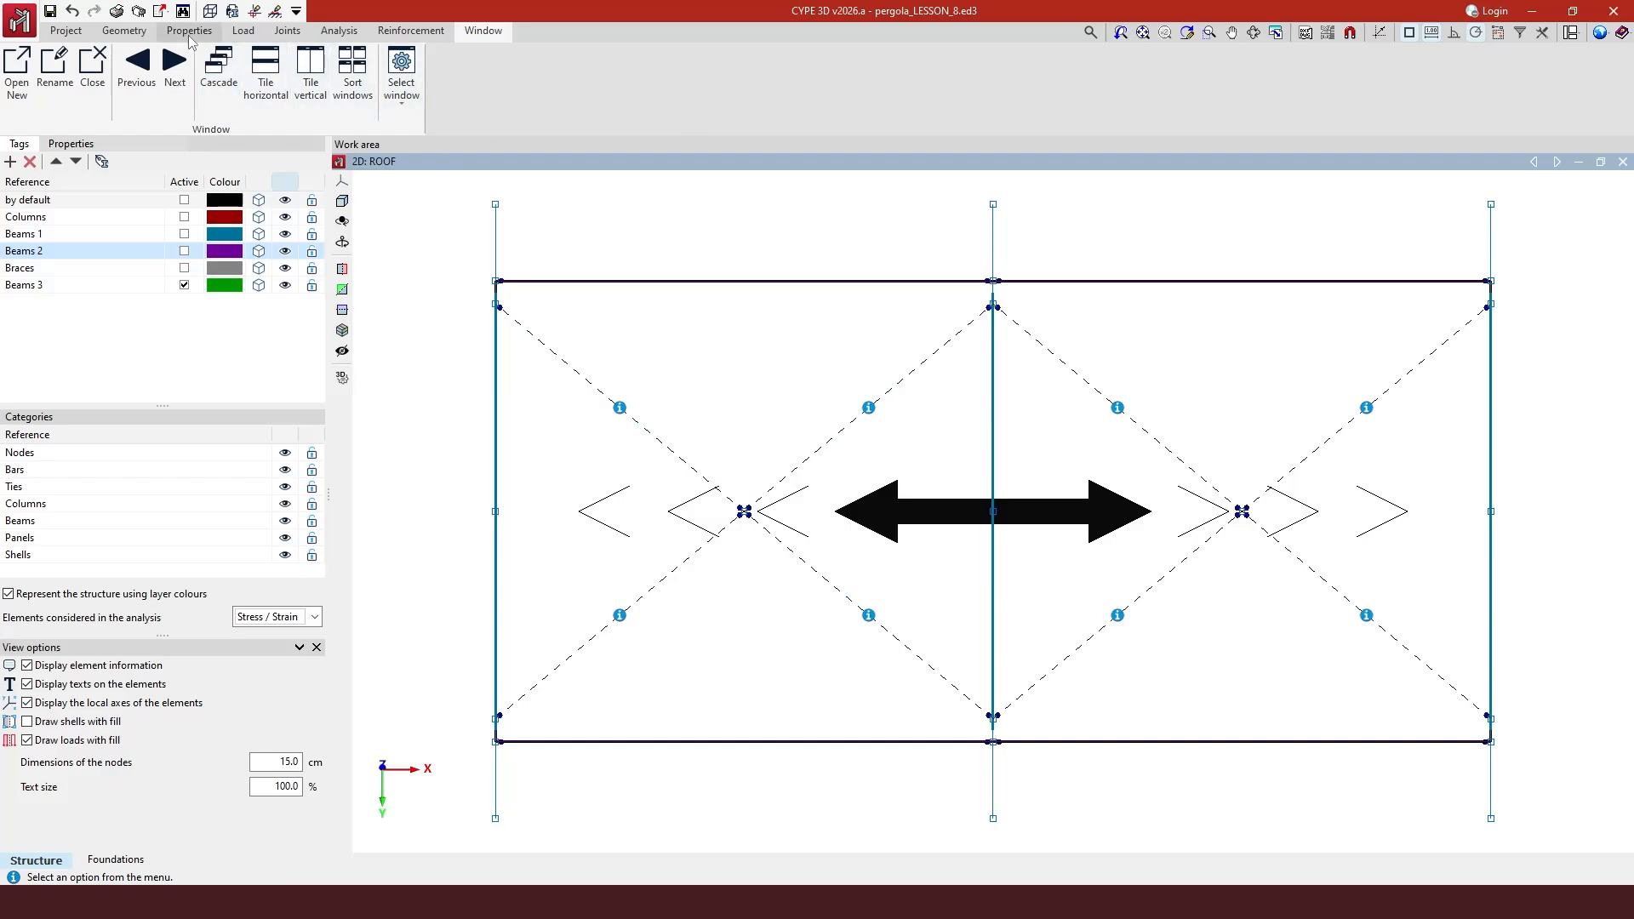
- Move the roof panel's two upper corner vertices in plan out to the ends of the Beams 1 overhangs
{"action": "left_click", "coordinate": [241, 35]}
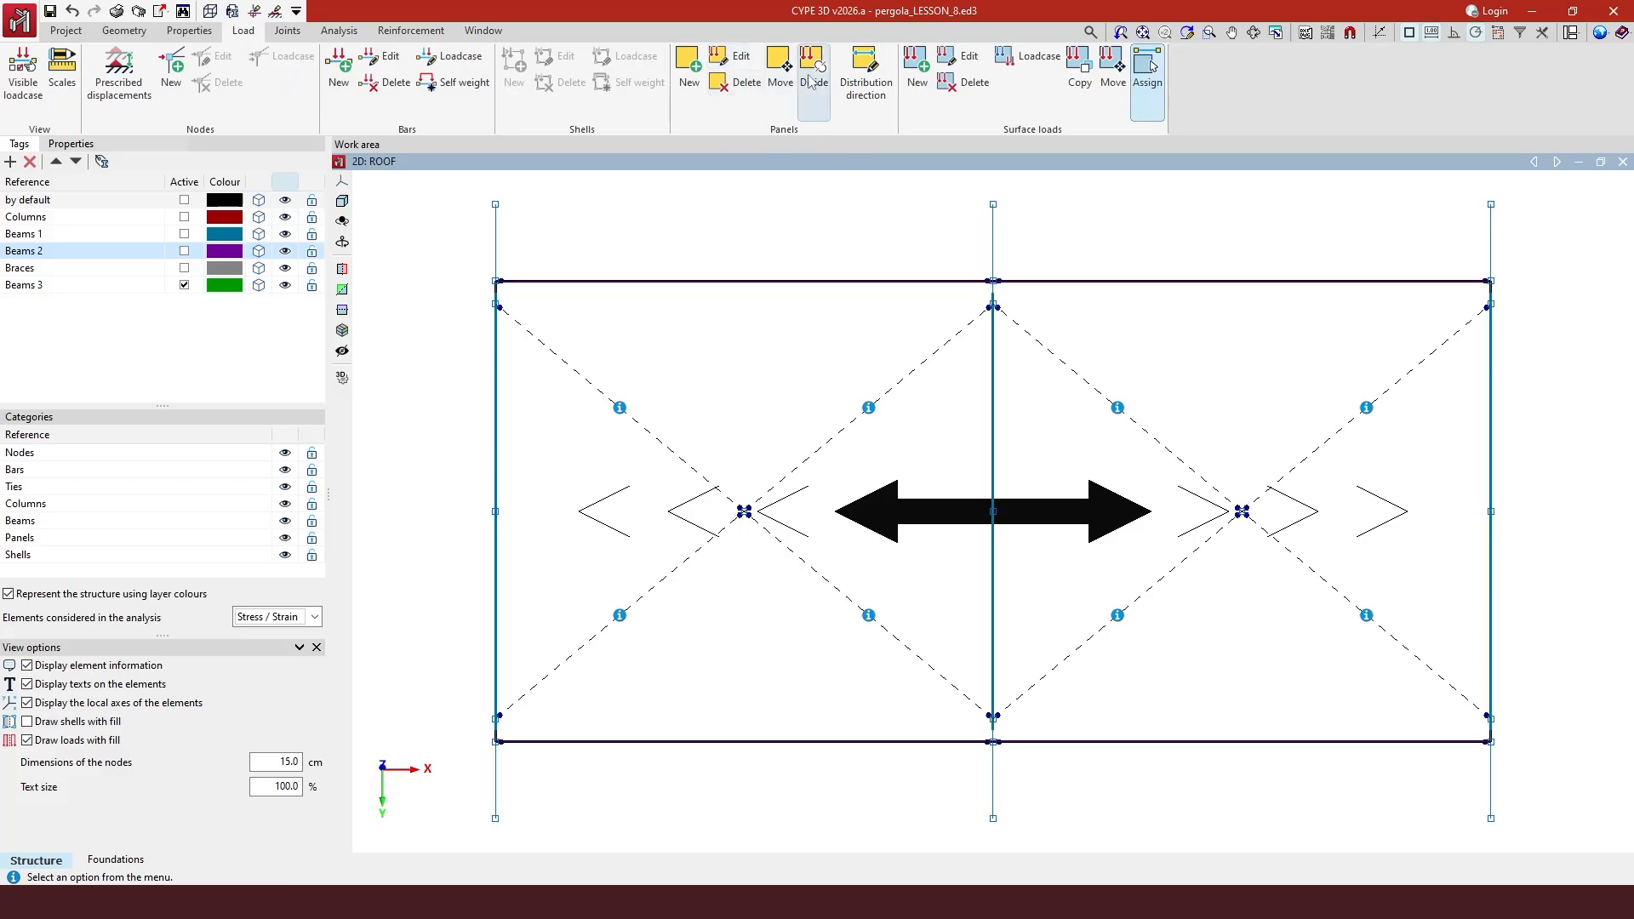
{"action": "left_click", "coordinate": [780, 75]}
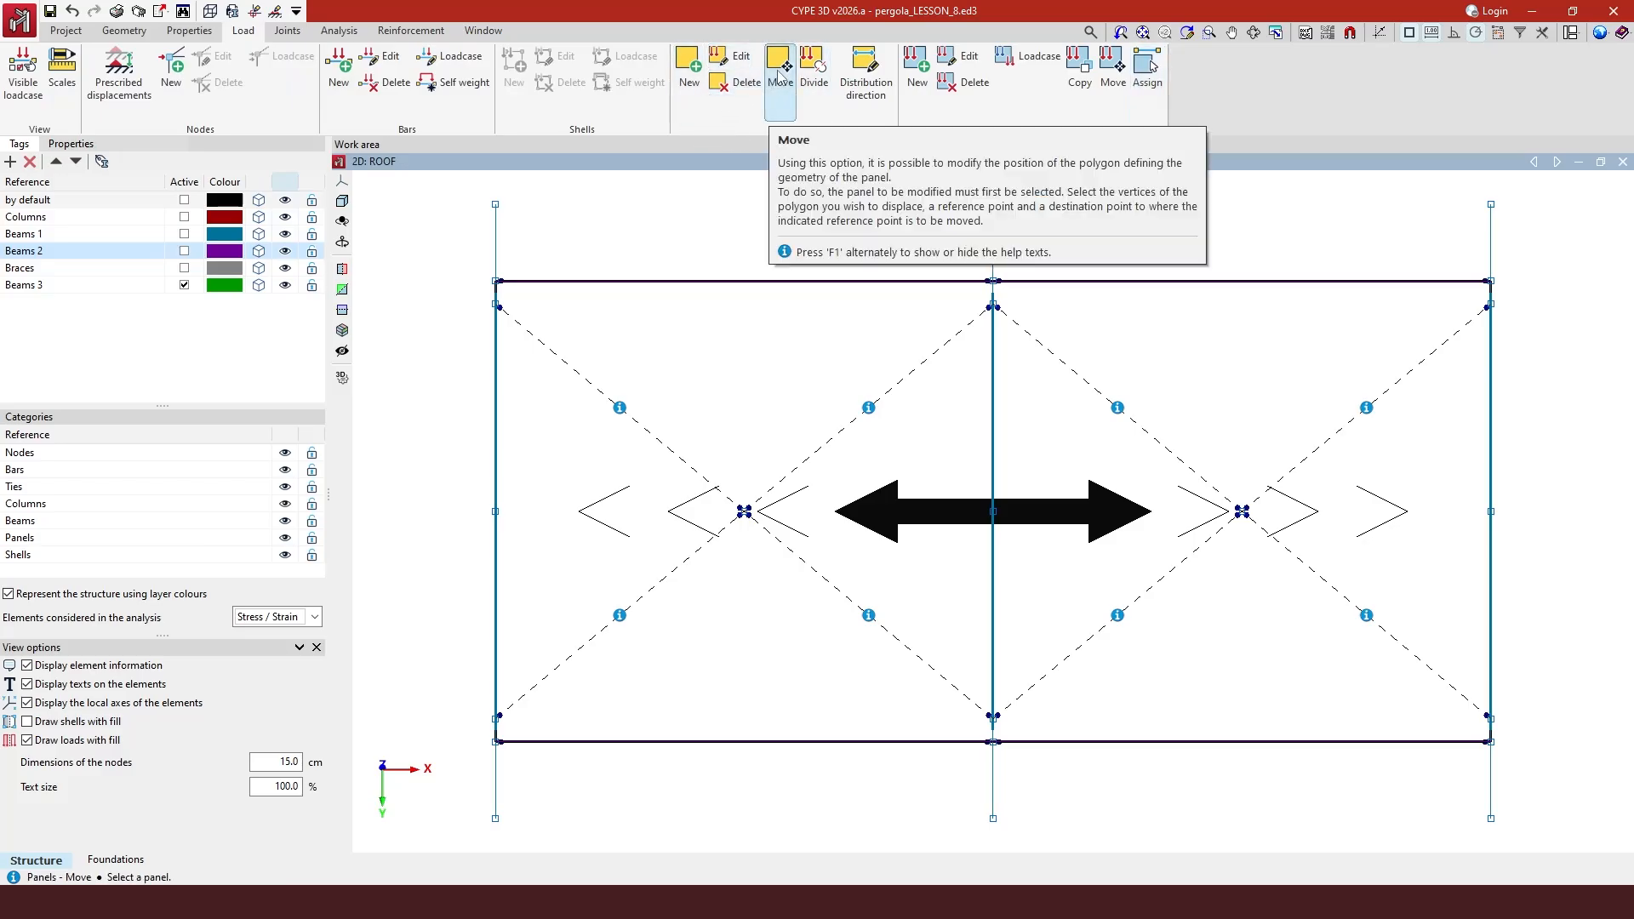
{"action": "left_click", "coordinate": [777, 314]}
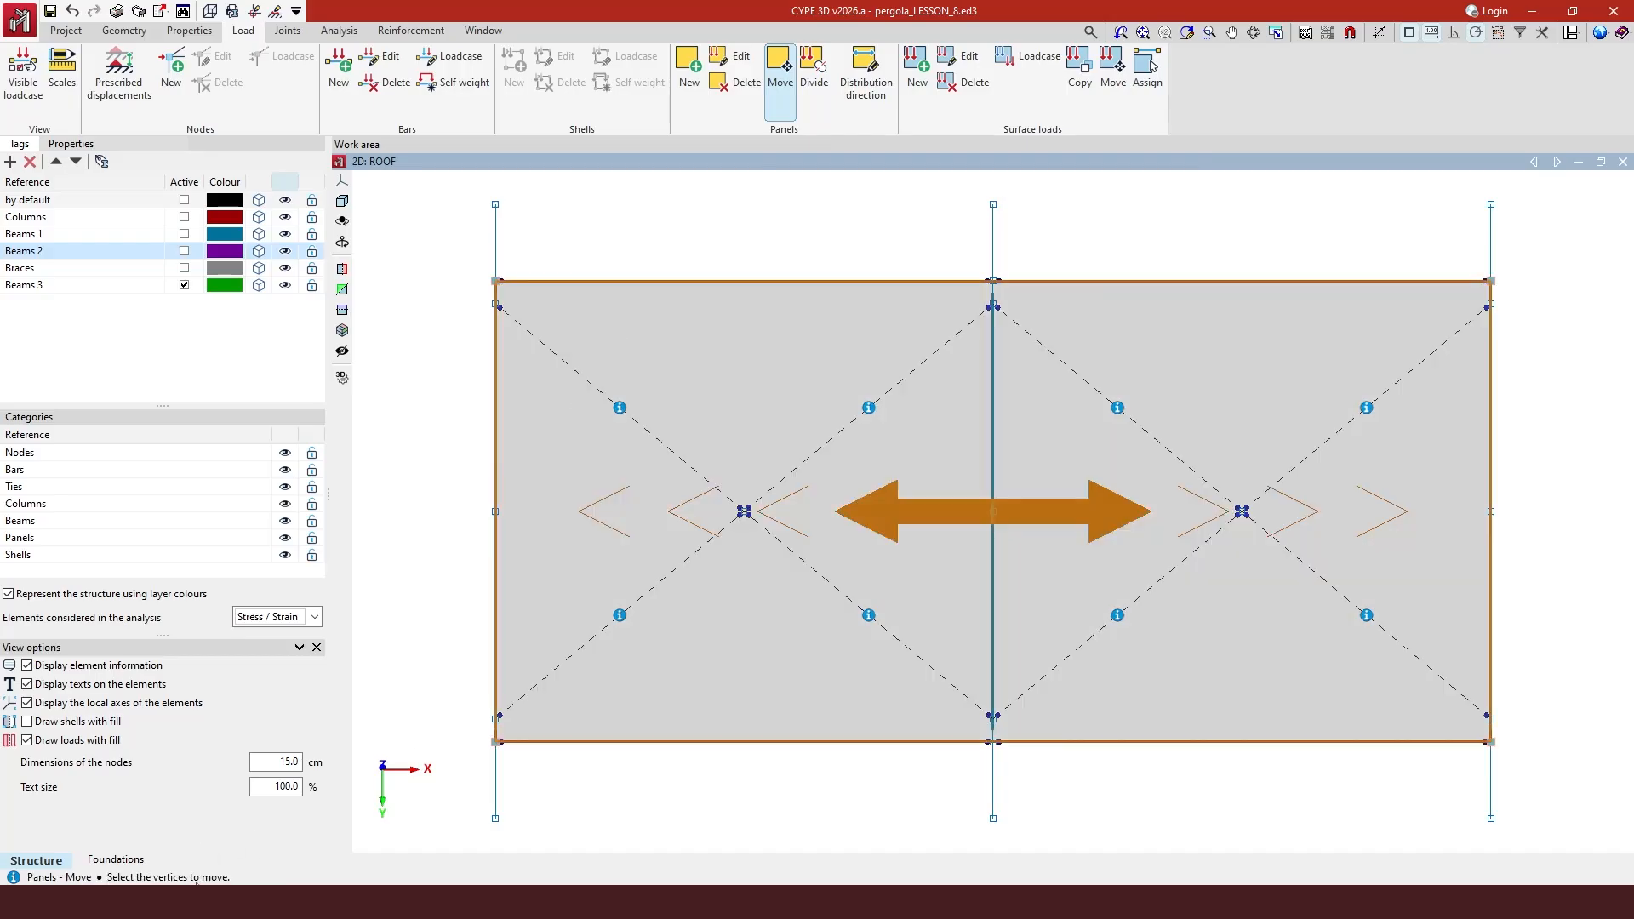
{"action": "left_click", "coordinate": [496, 281]}
{"action": "left_click", "coordinate": [1491, 280]}
{"action": "right_click", "coordinate": [541, 319]}
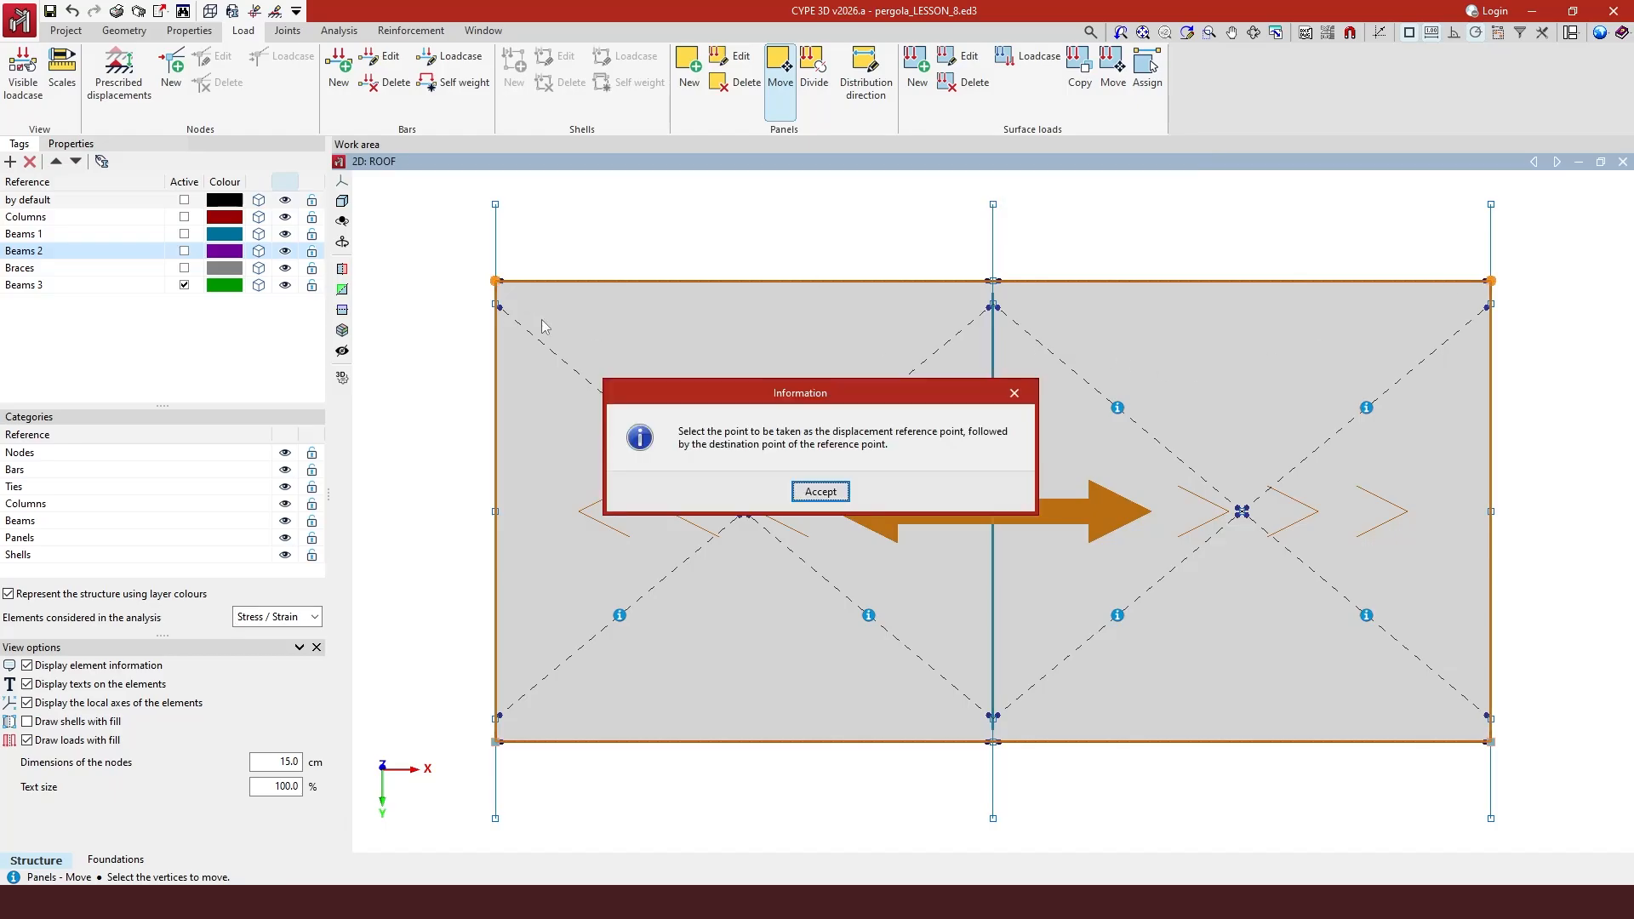
{"action": "left_click_drag", "start_coordinate": [728, 432], "coordinate": [870, 431]}
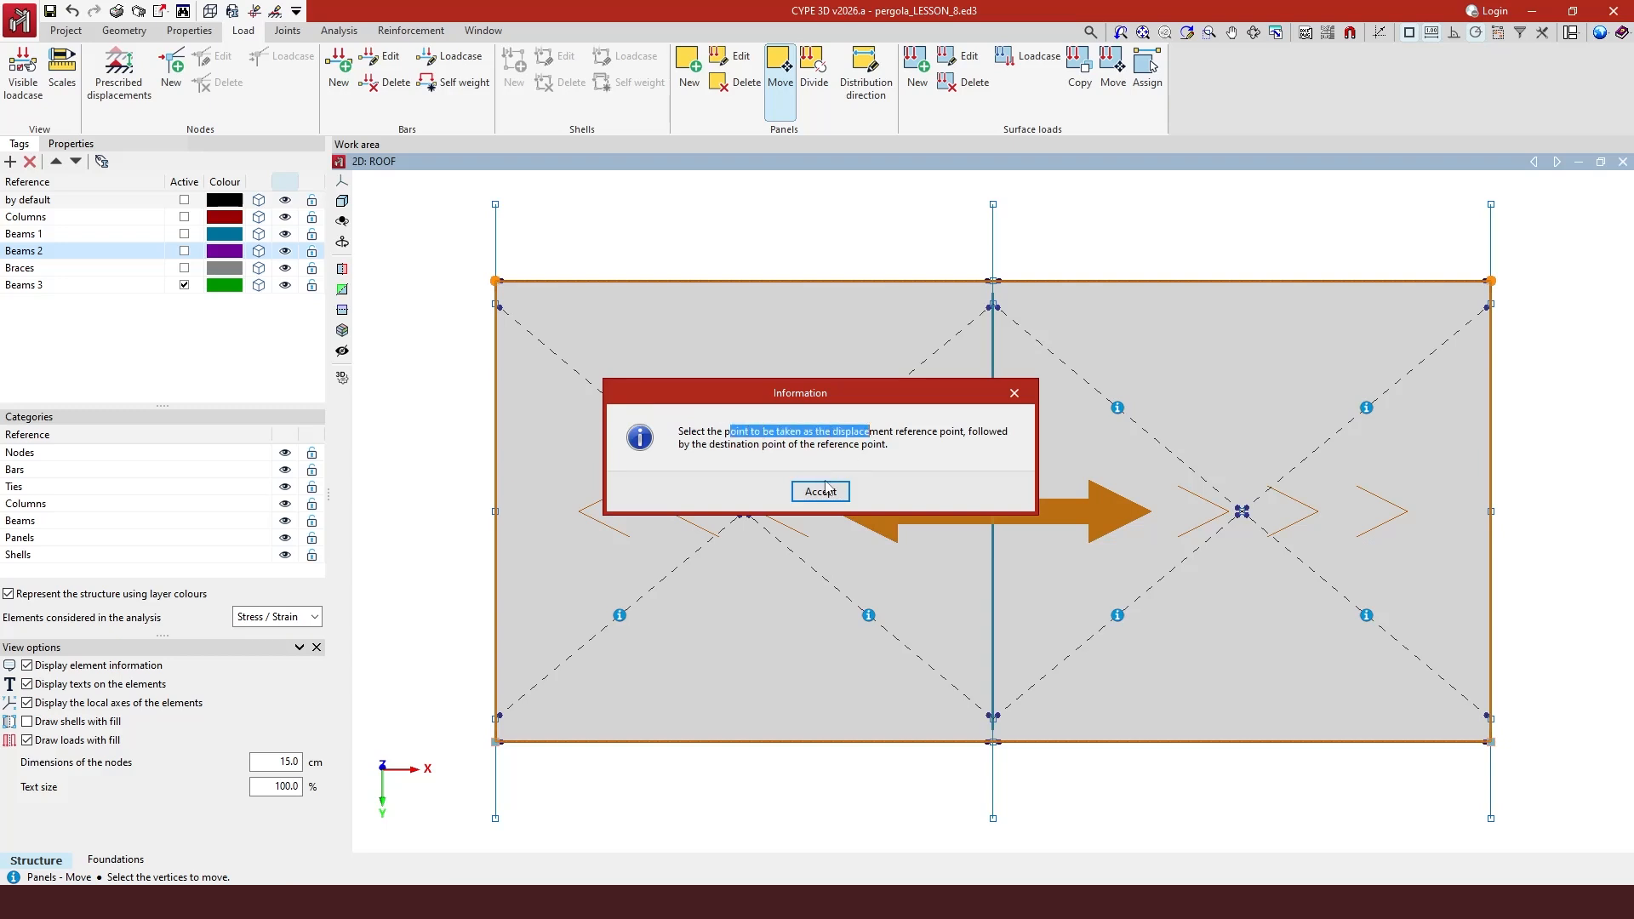
{"action": "left_click", "coordinate": [820, 492]}
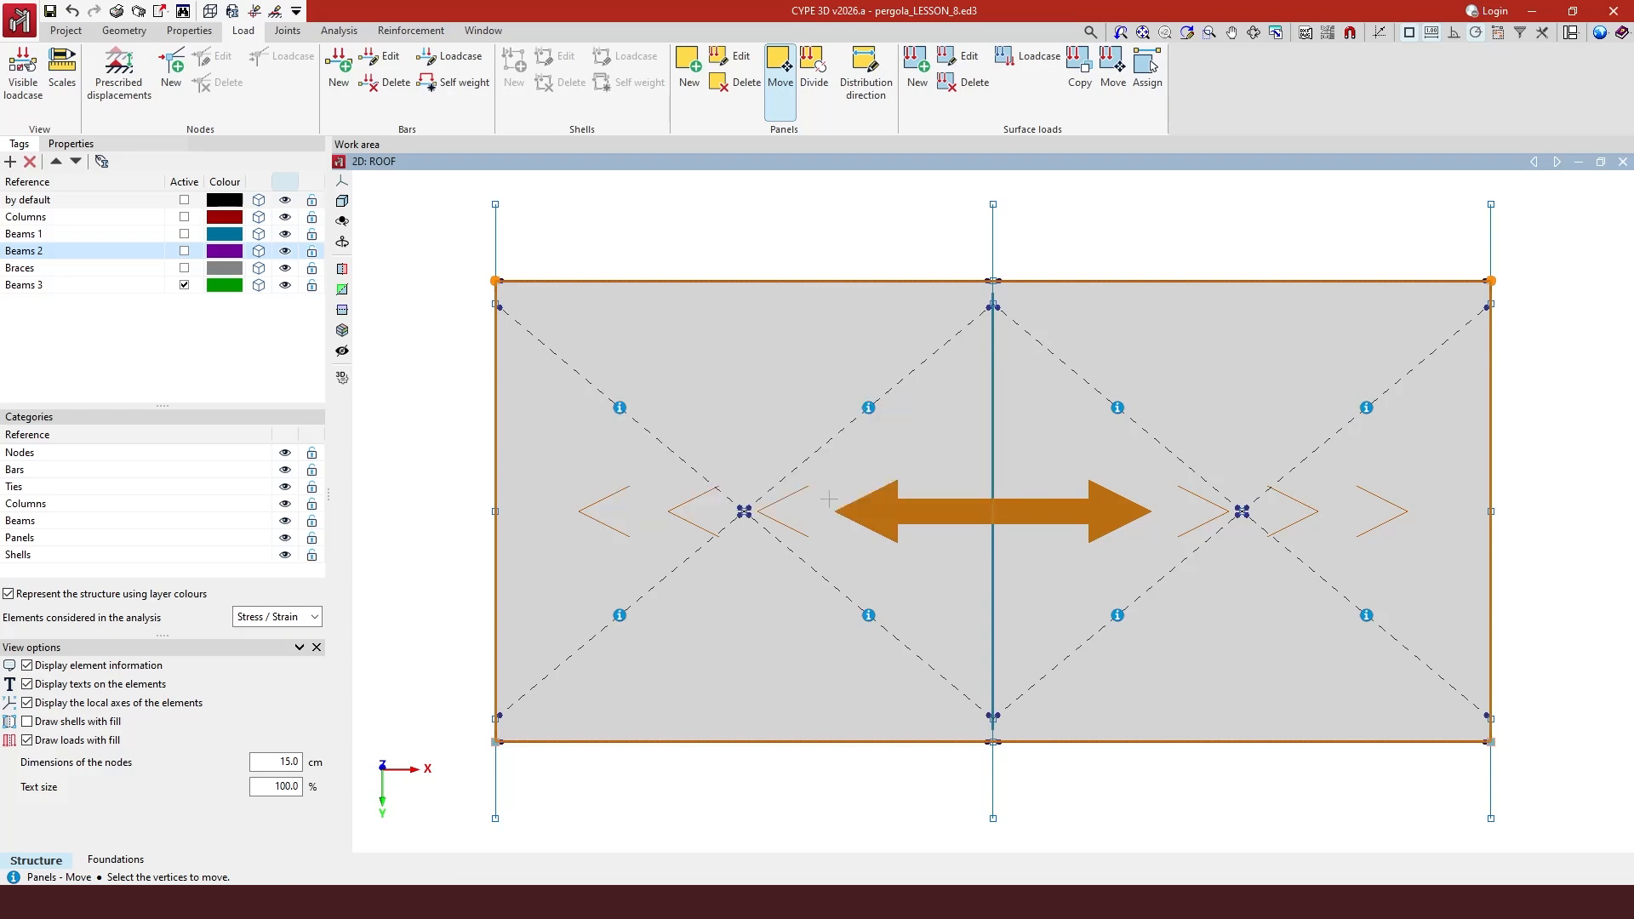
{"action": "left_click", "coordinate": [495, 281]}
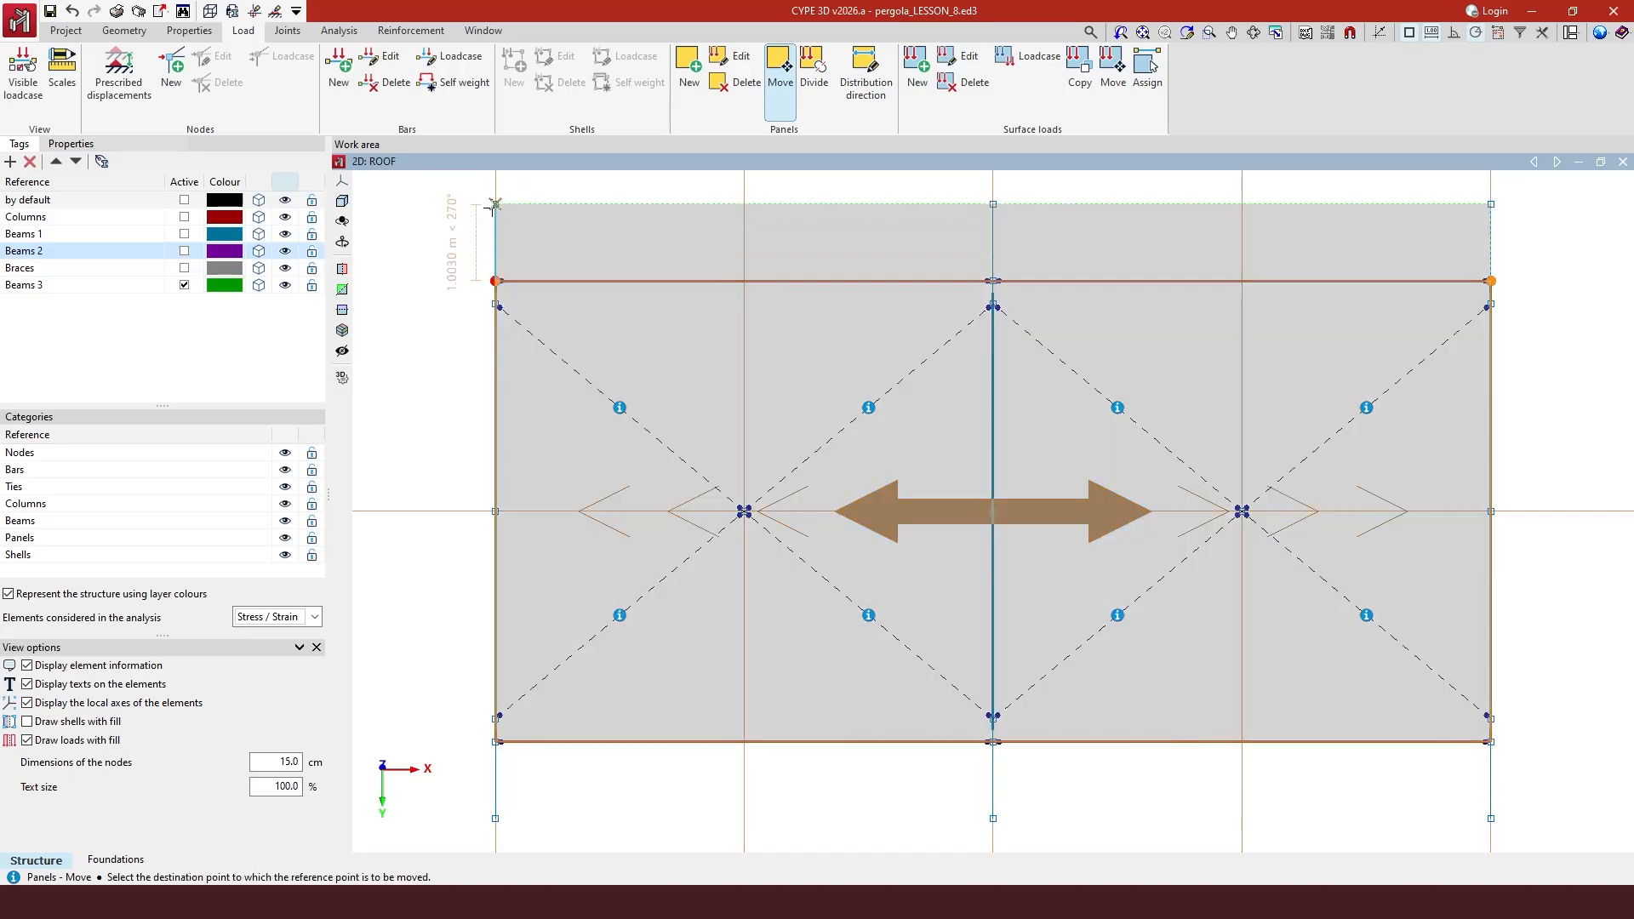
{"action": "left_click", "coordinate": [494, 204]}
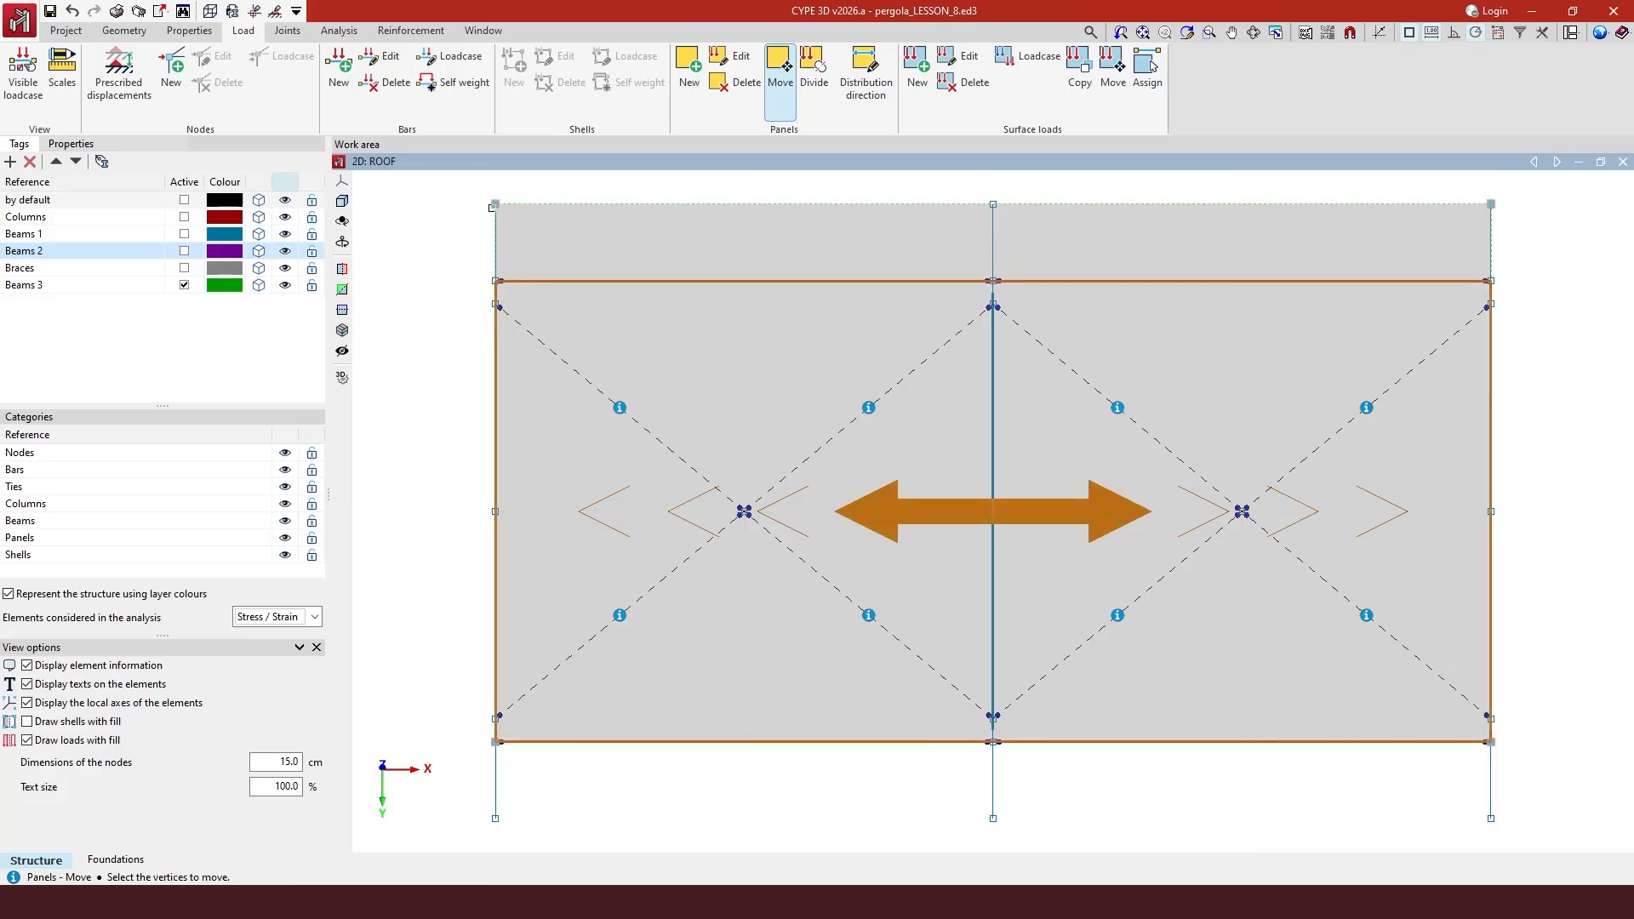
{"action": "right_click", "coordinate": [496, 213]}
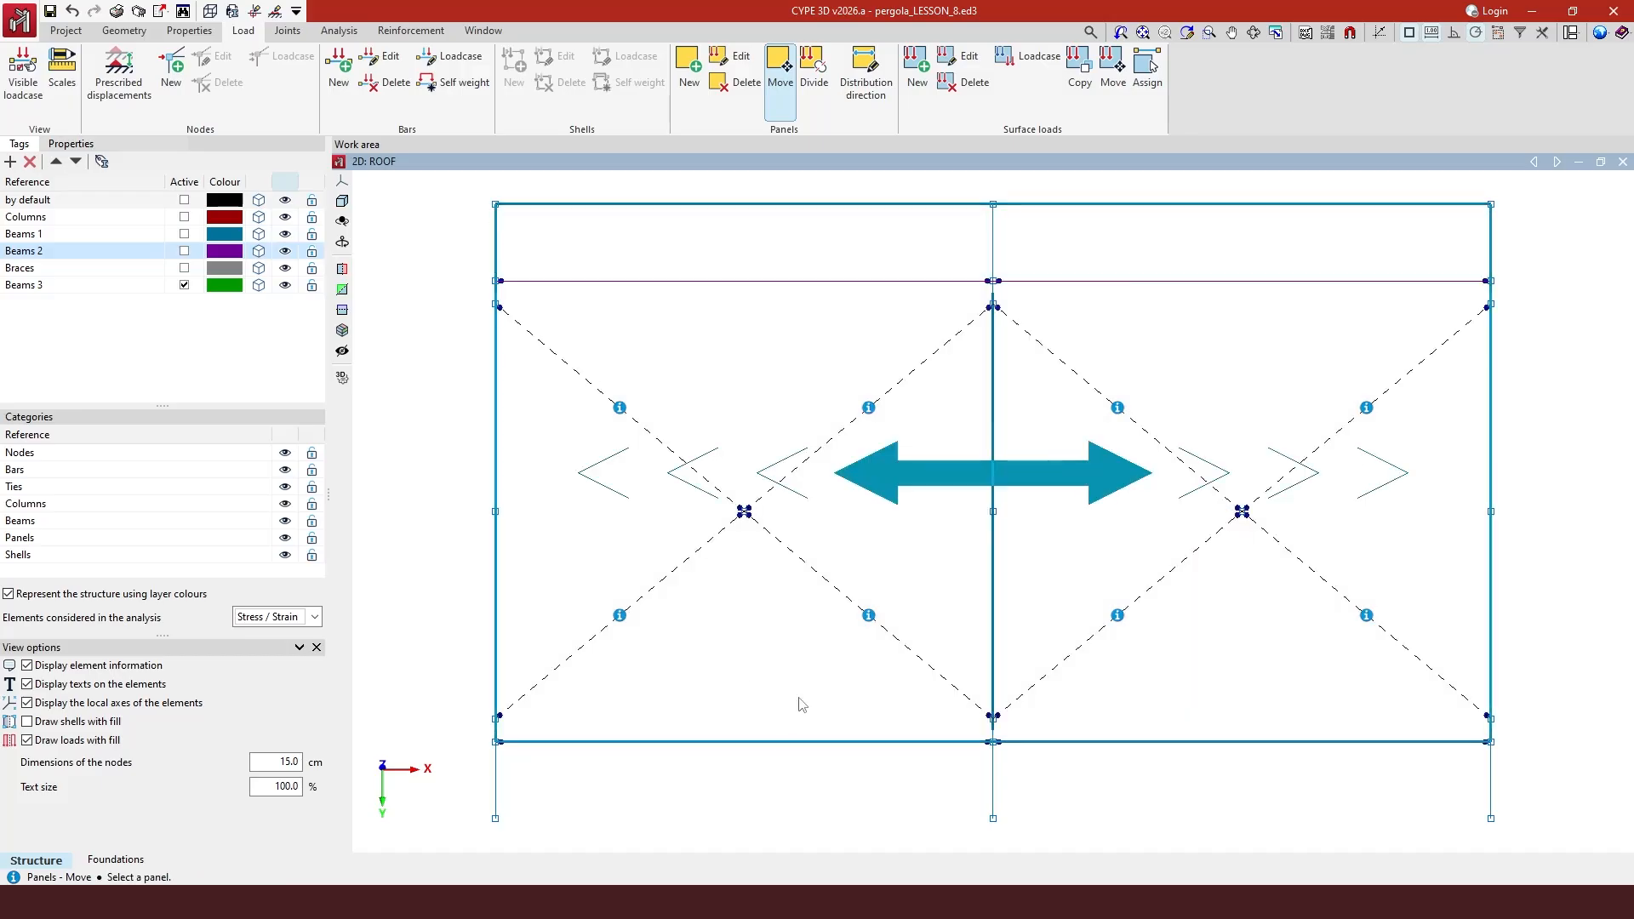
- Move the roof panel's two lower corner vertices in plan out to the opposite ends of the Beams 1 overhangs
{"action": "left_click", "coordinate": [925, 534]}
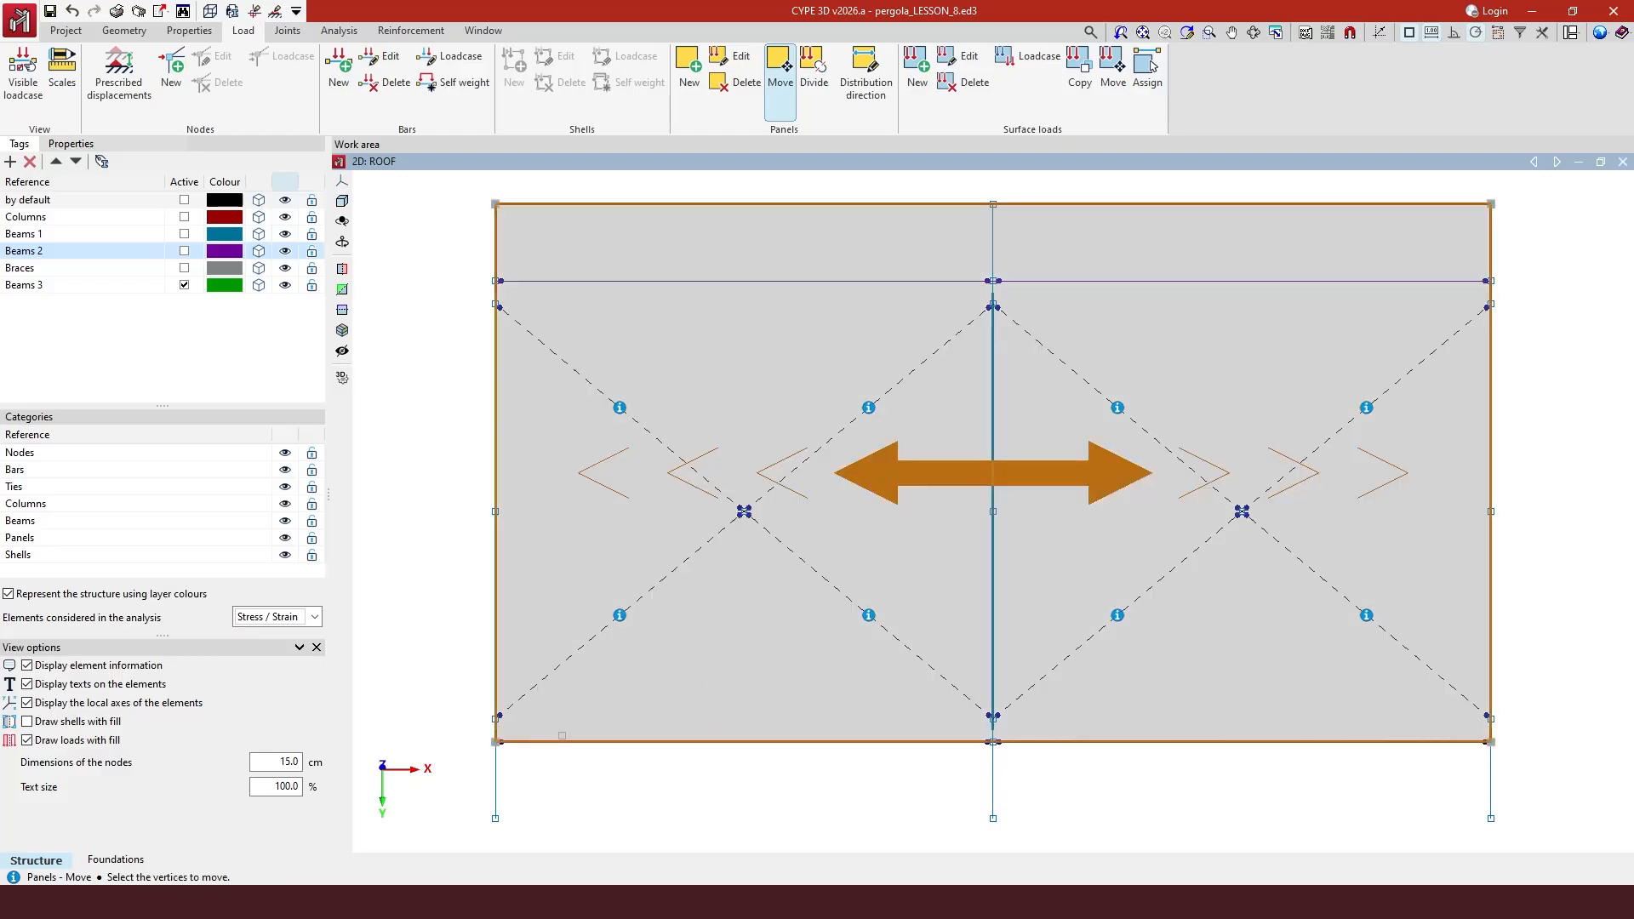
{"action": "left_click", "coordinate": [495, 742]}
{"action": "left_click", "coordinate": [1491, 741]}
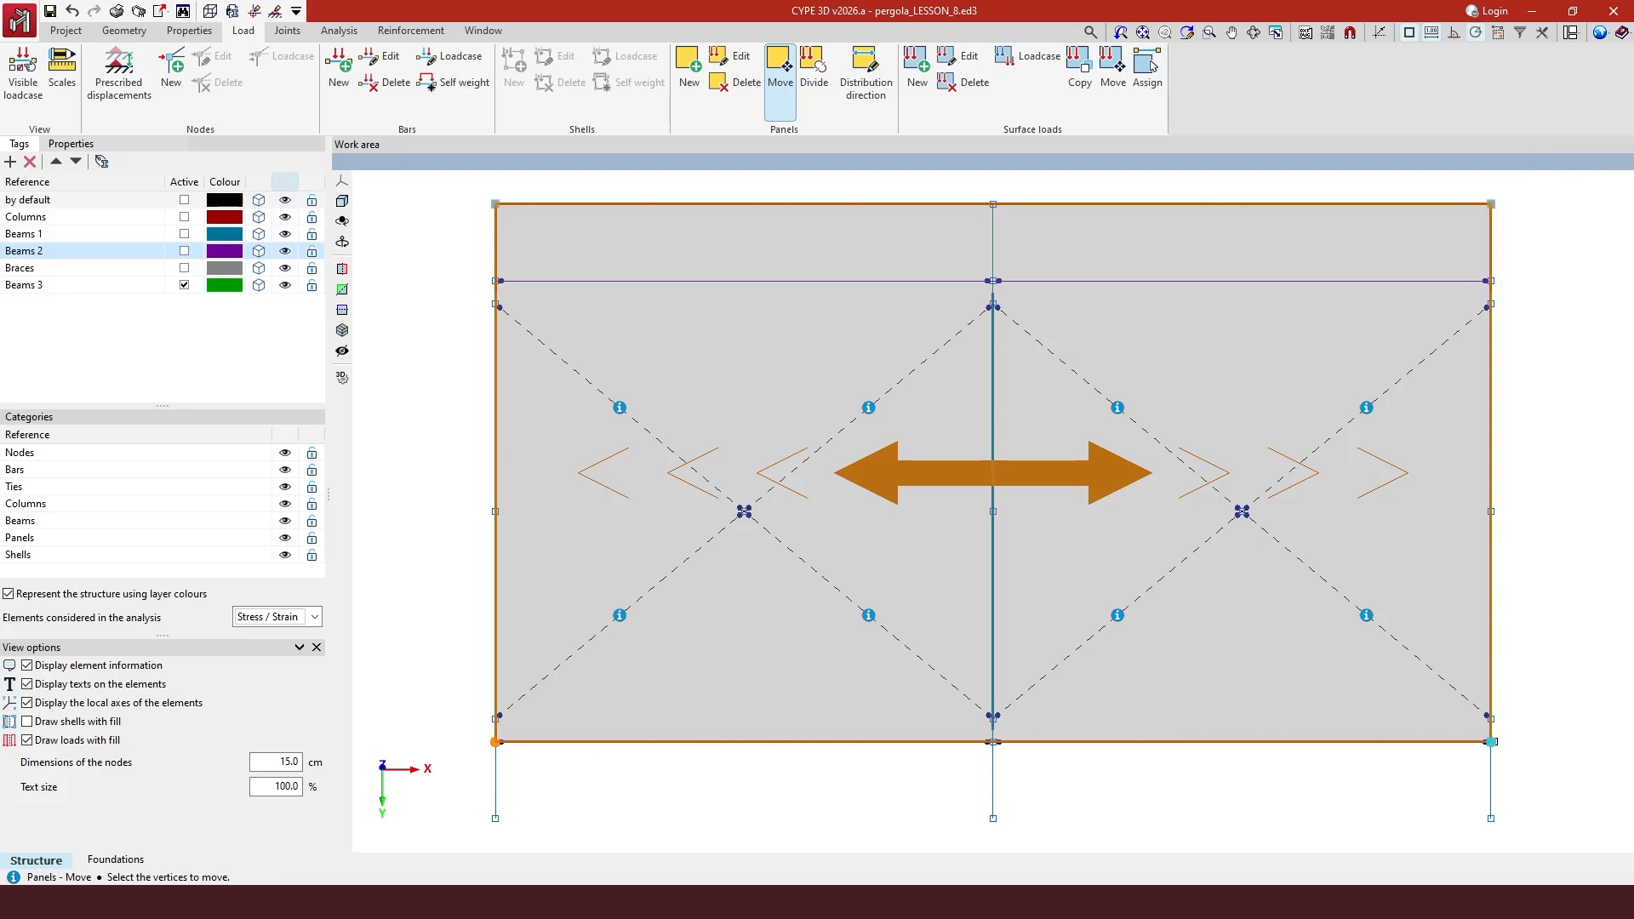
{"action": "right_click", "coordinate": [782, 622]}
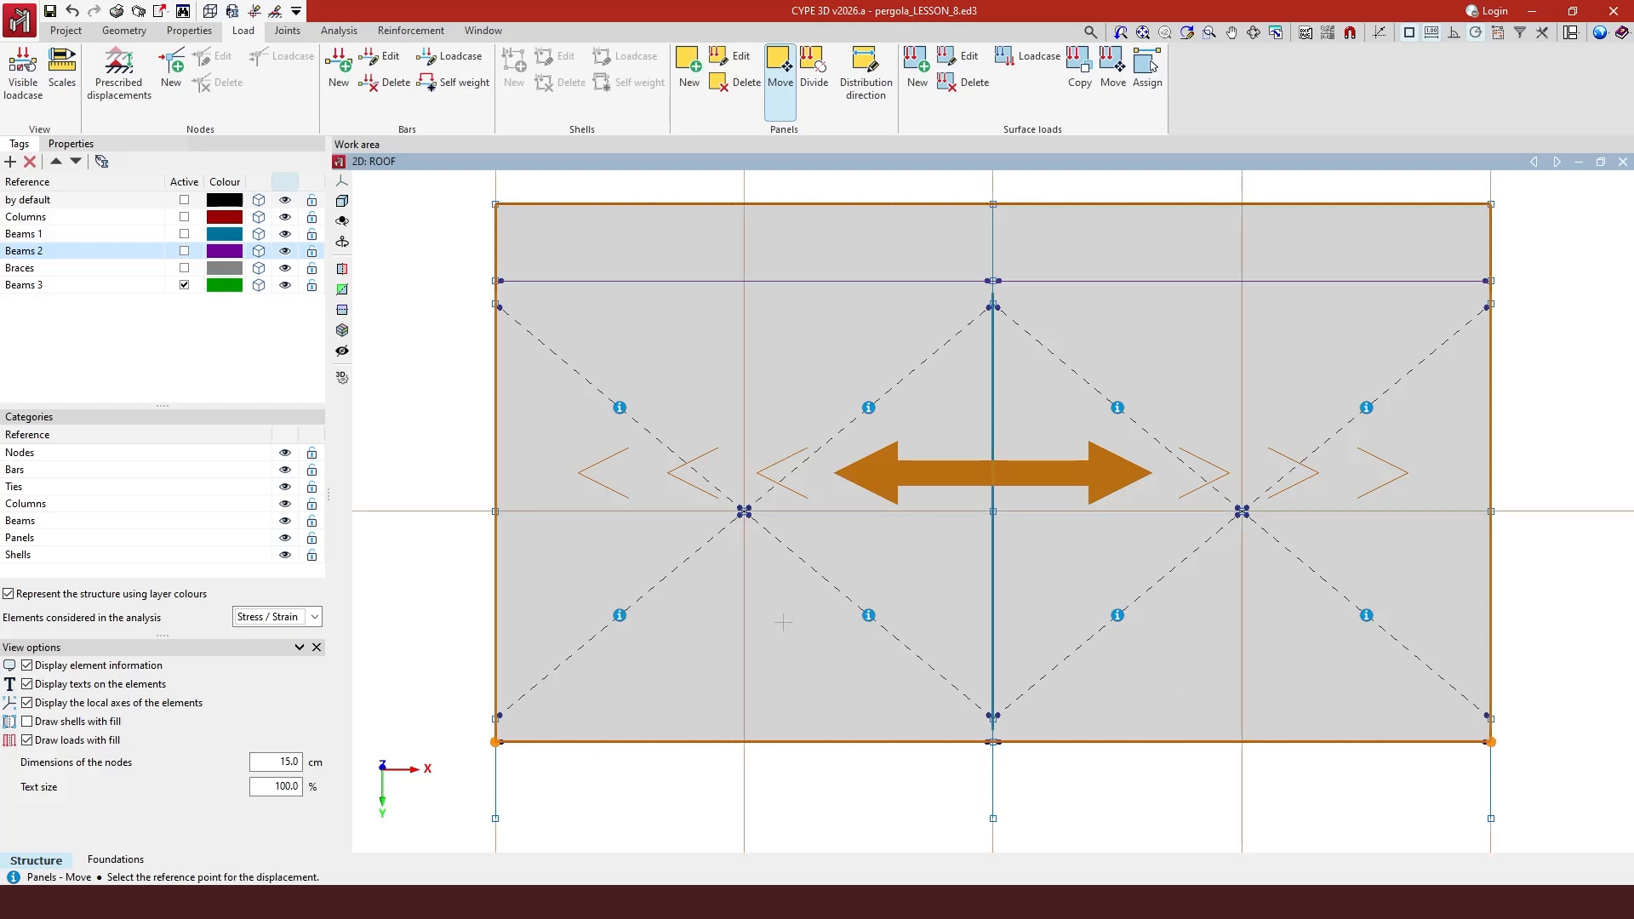
{"action": "left_click", "coordinate": [495, 742]}
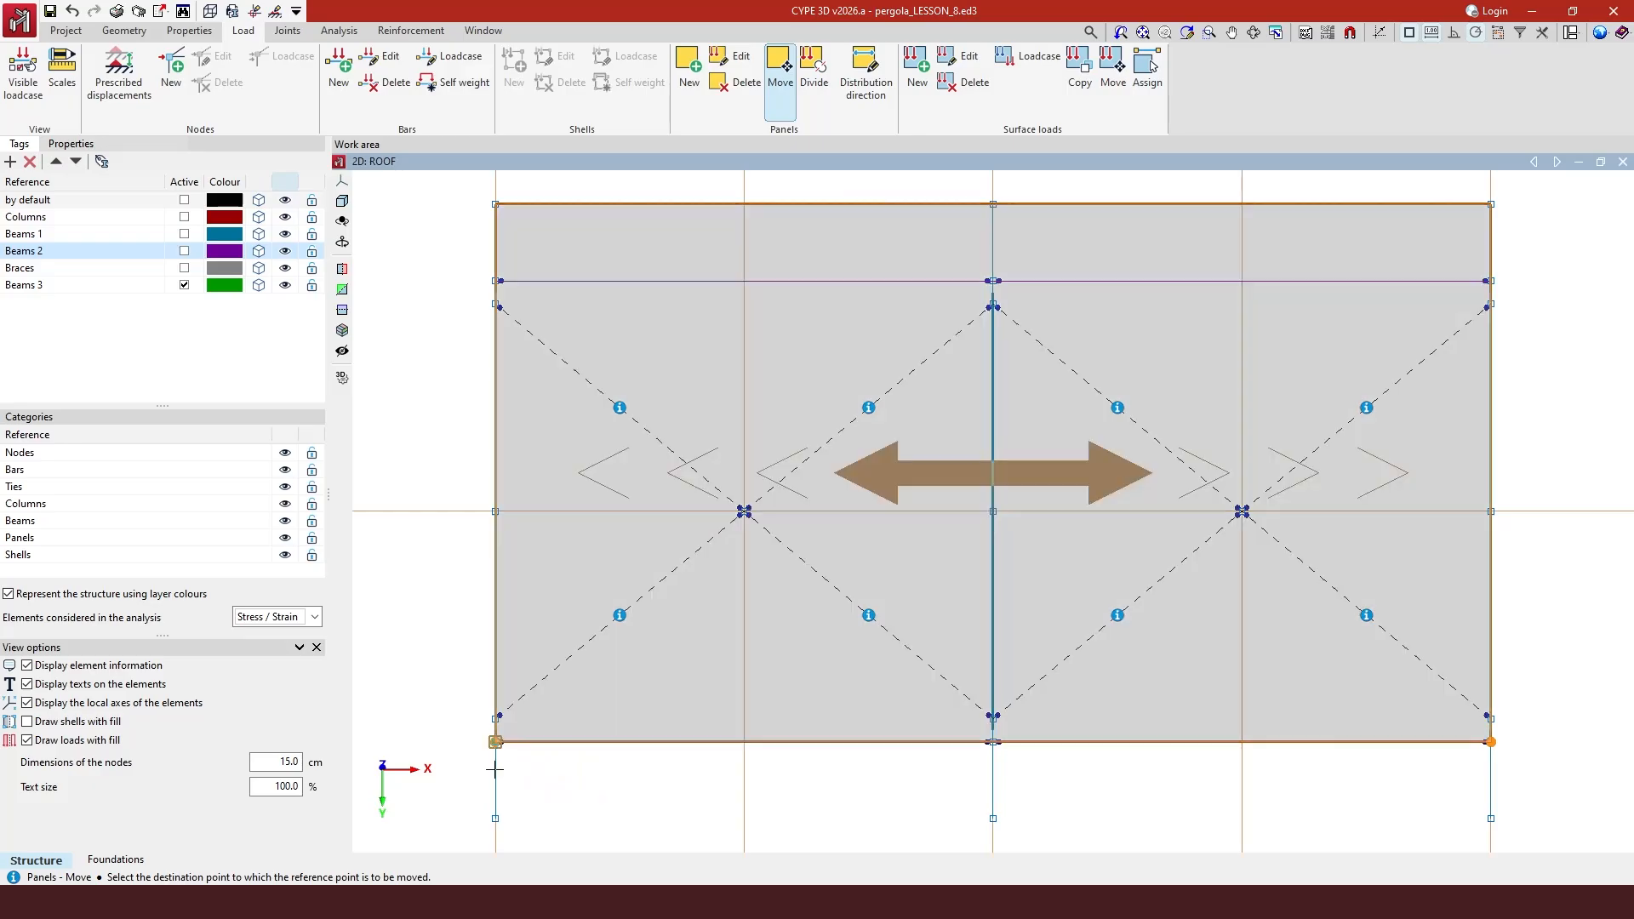
{"action": "left_click", "coordinate": [495, 819]}
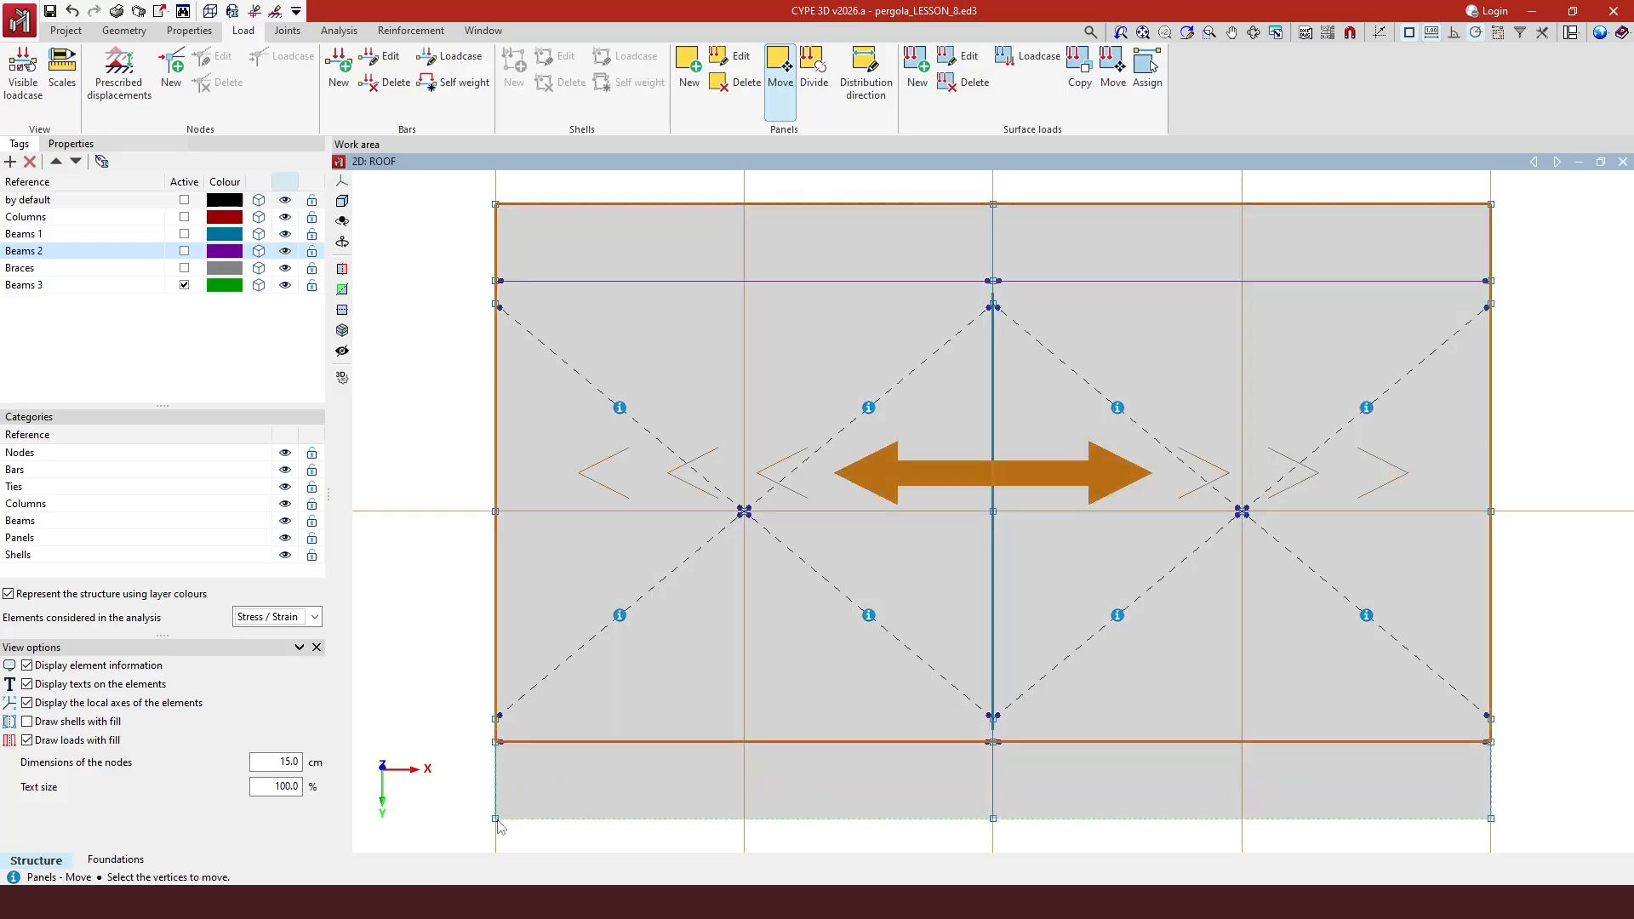
{"action": "right_click", "coordinate": [499, 823]}
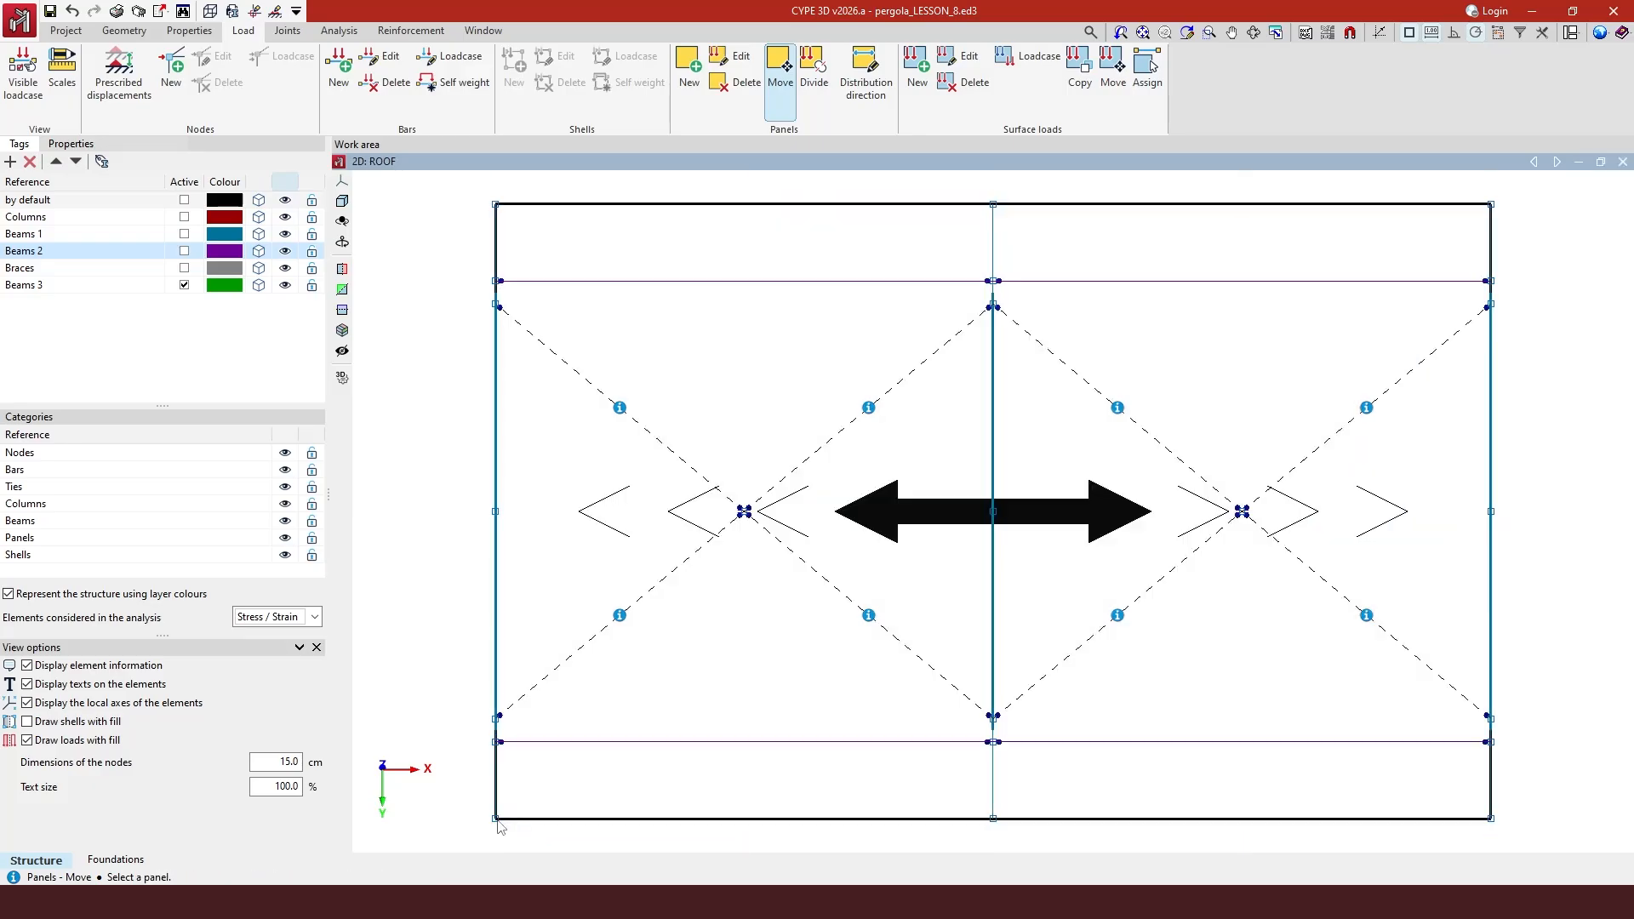
- Switch to the 3D view and inspect the extended roof panel over the whole pergola
{"action": "left_click", "coordinate": [483, 31]}
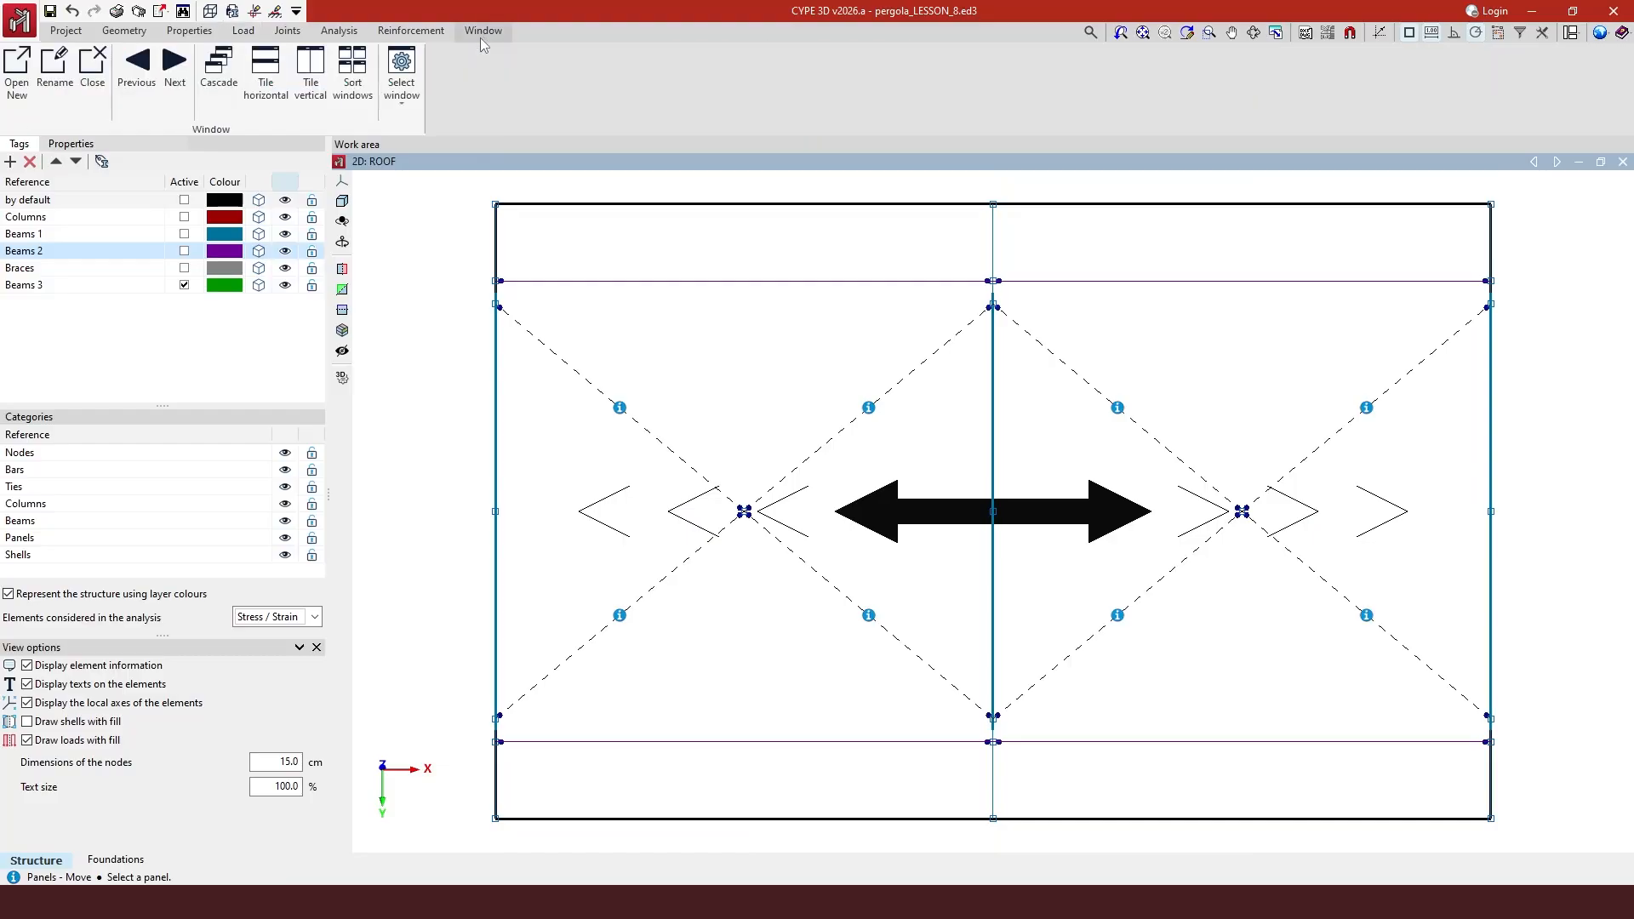
{"action": "left_click", "coordinate": [405, 119]}
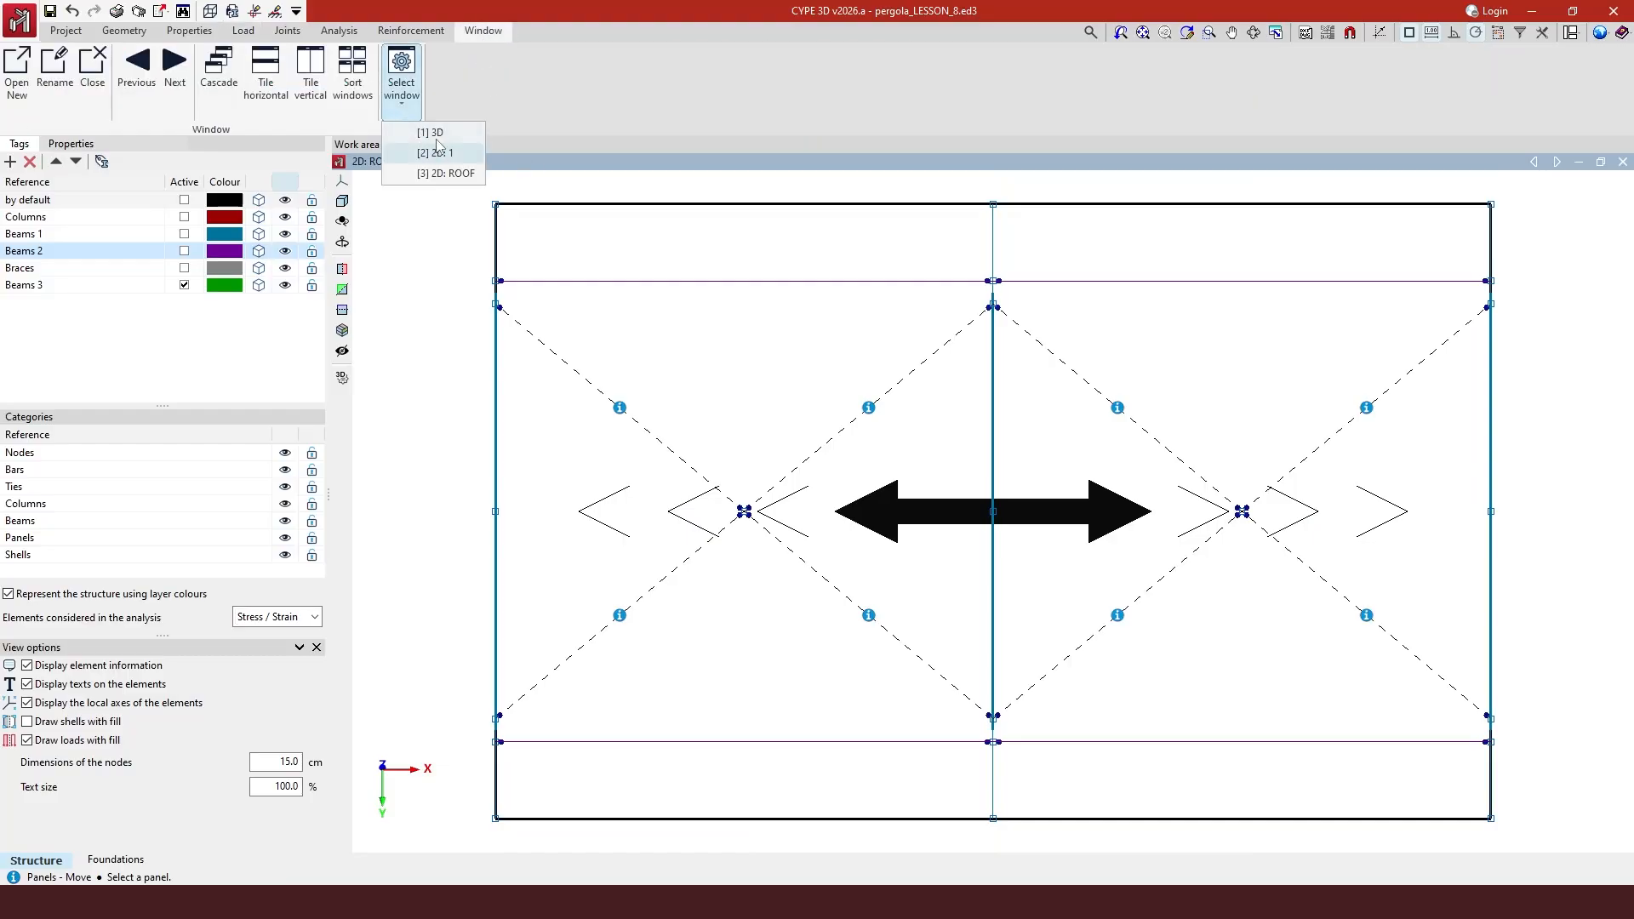
{"action": "left_click", "coordinate": [439, 140]}
{"action": "scroll", "coordinate": [1431, 460], "scroll_direction": "down", "scroll_amount": 2}
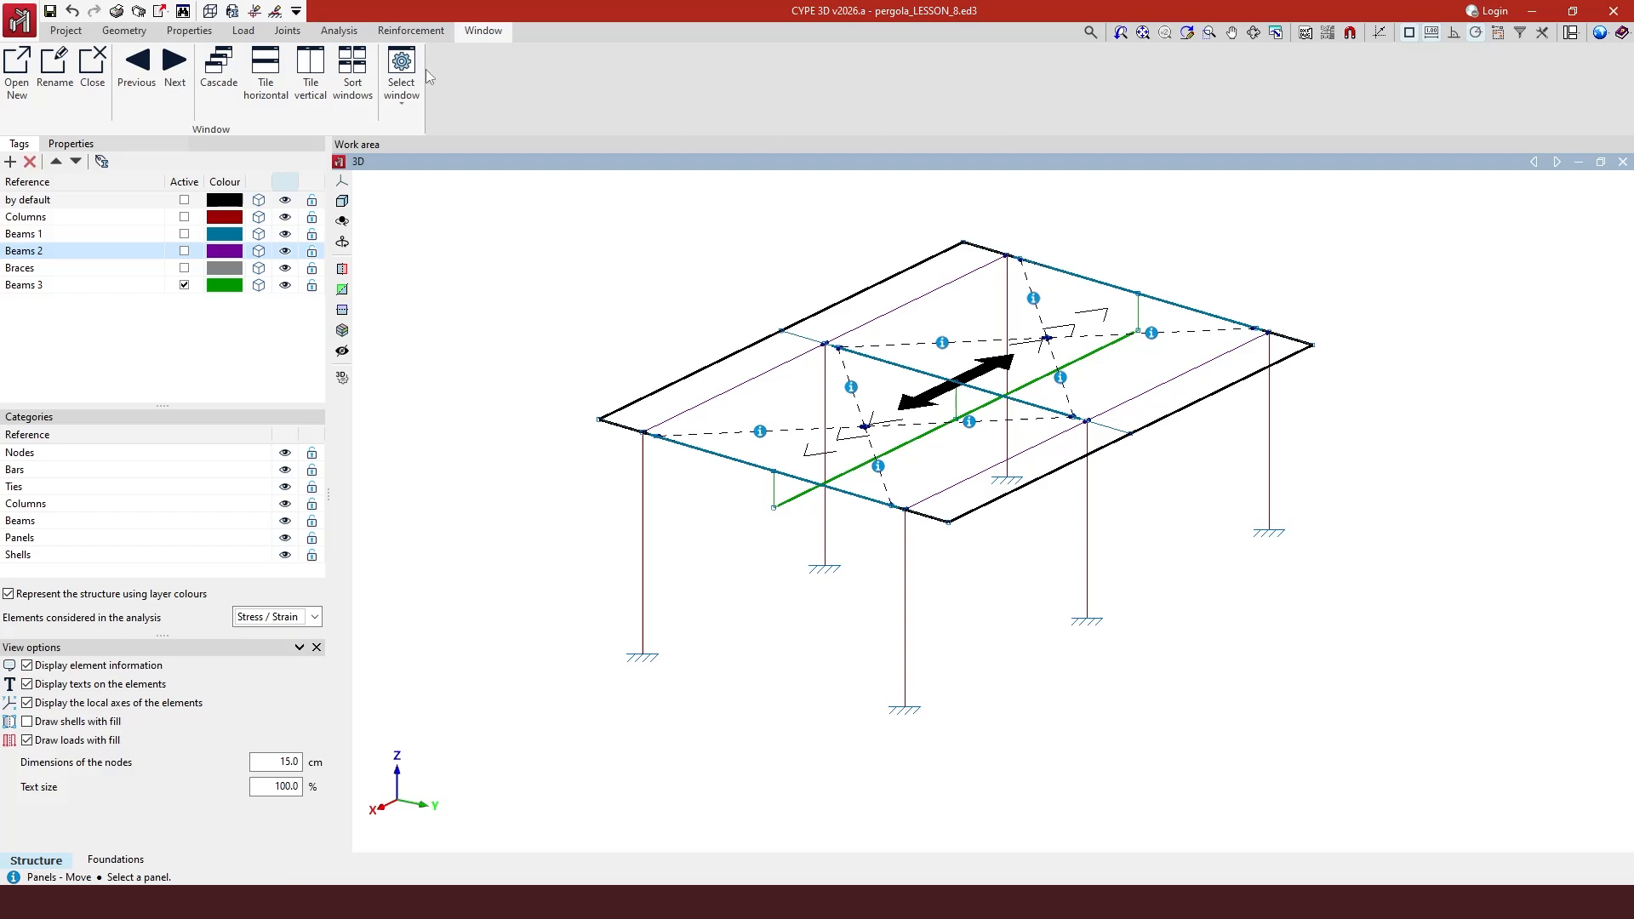
- Display the loads on the bars and set the visible loadcase to W H1
{"action": "left_click", "coordinate": [244, 30]}
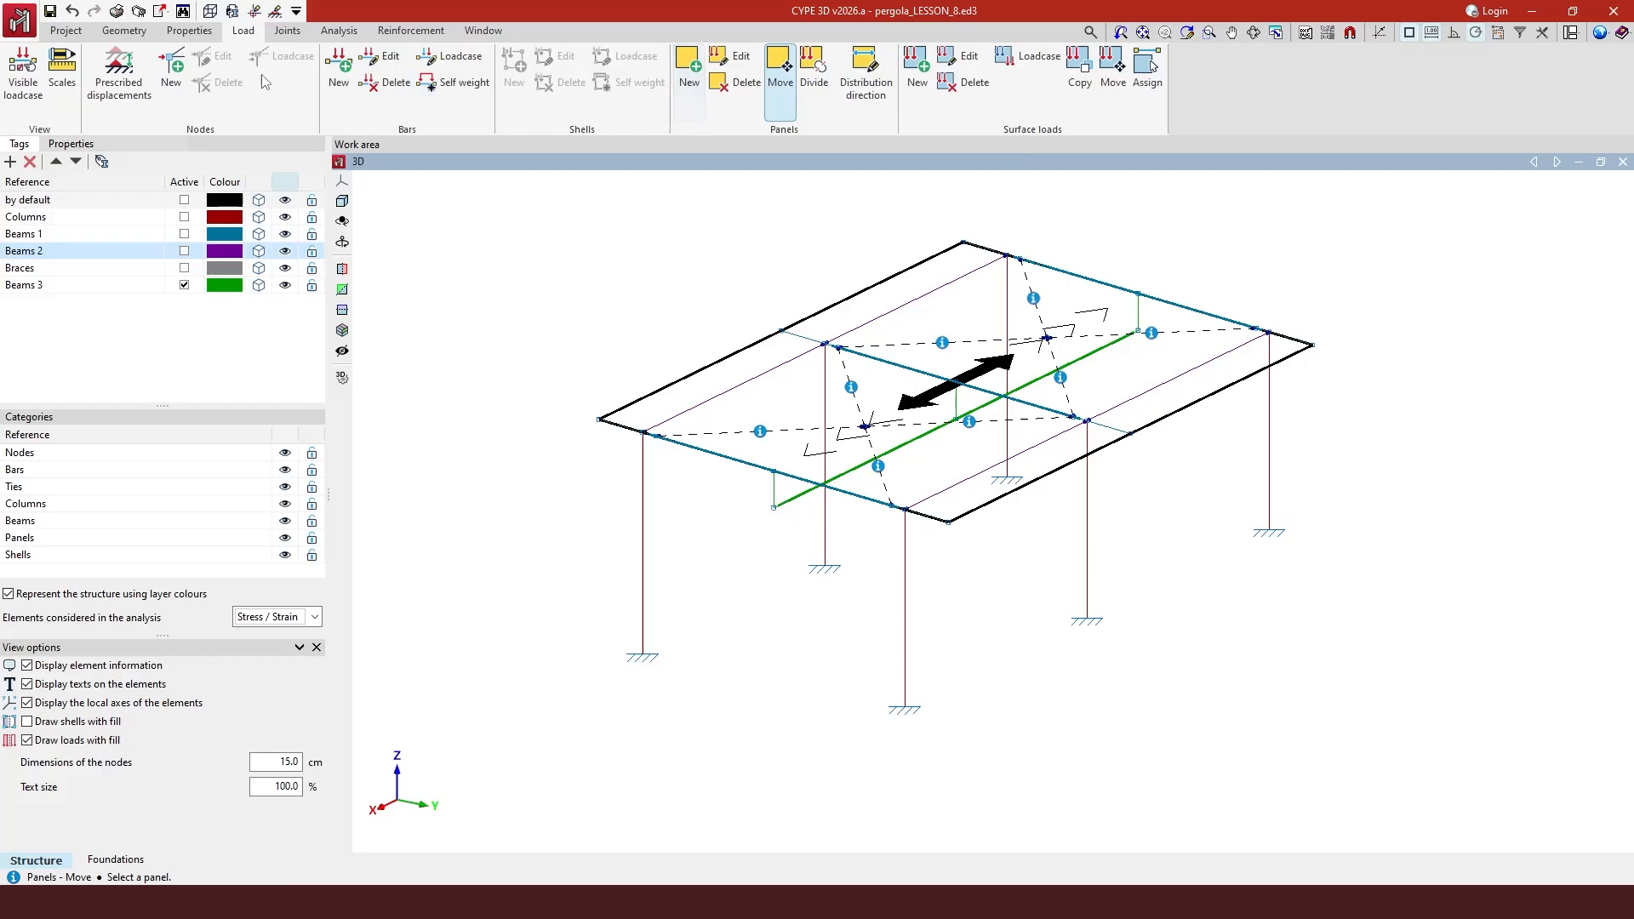
{"action": "left_click", "coordinate": [389, 62]}
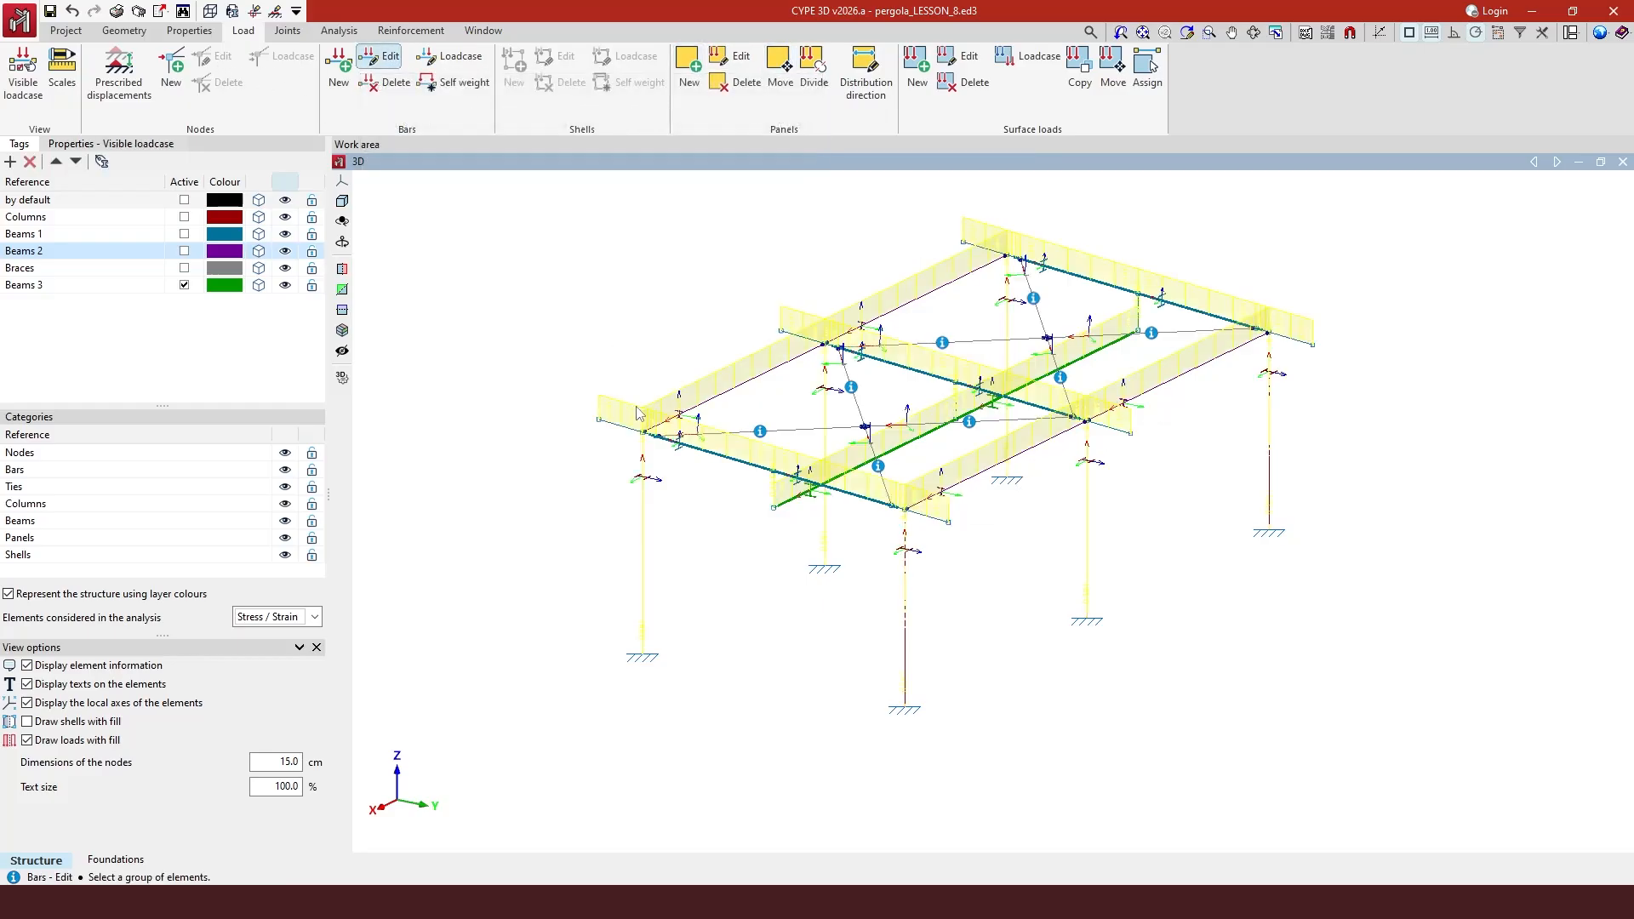
{"action": "scroll", "coordinate": [639, 414], "scroll_direction": "up", "scroll_amount": 4}
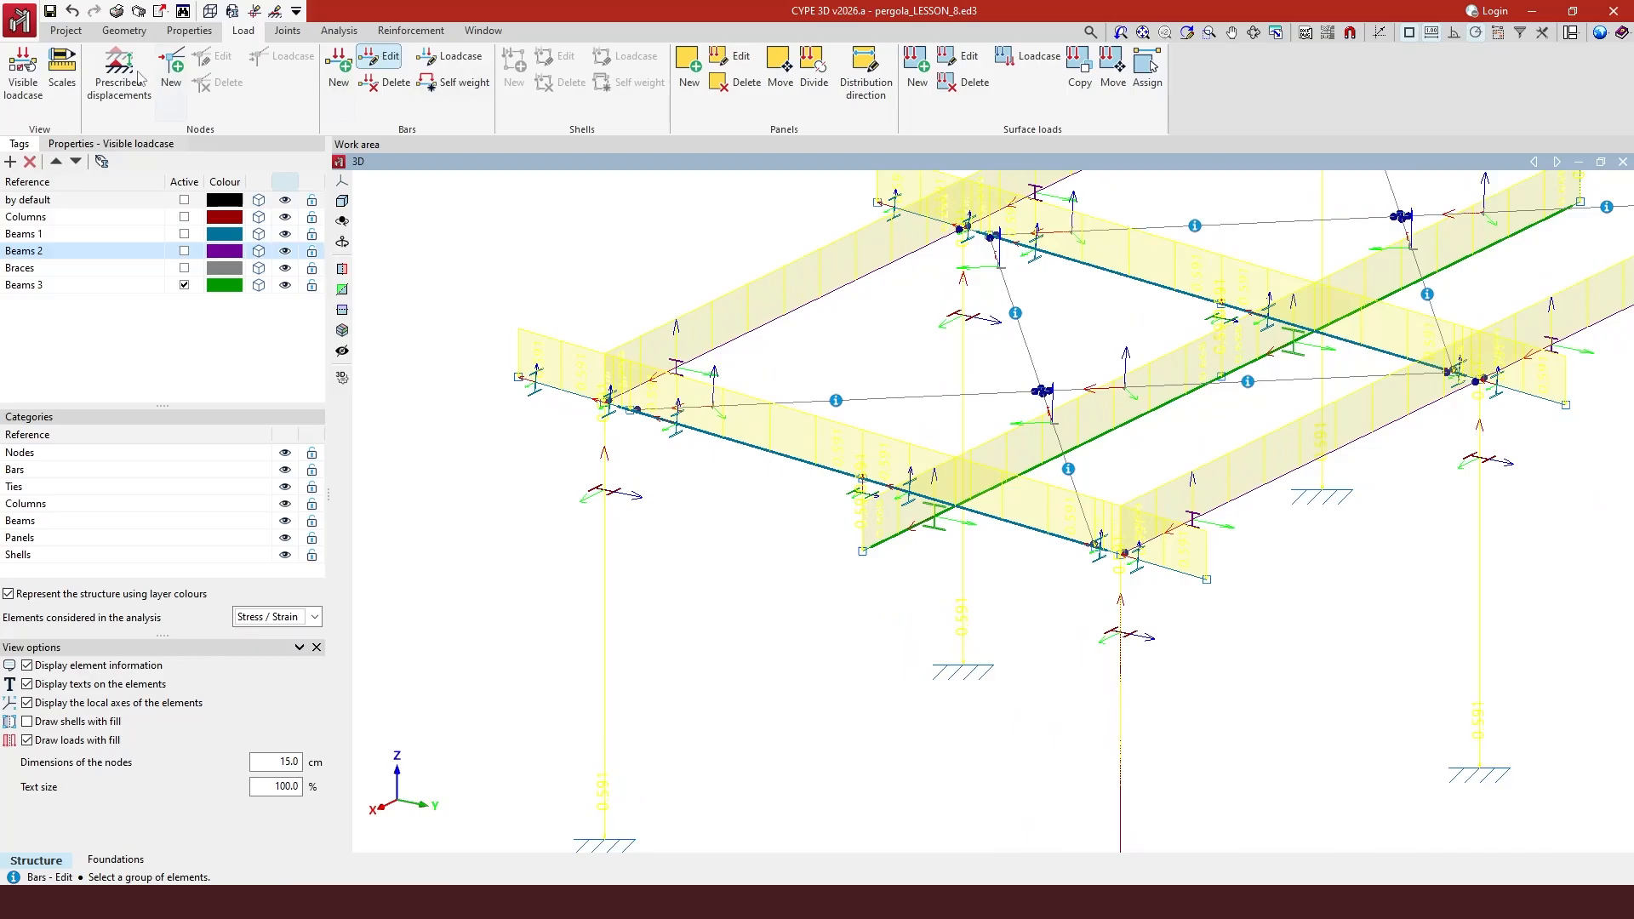
{"action": "left_click", "coordinate": [29, 95]}
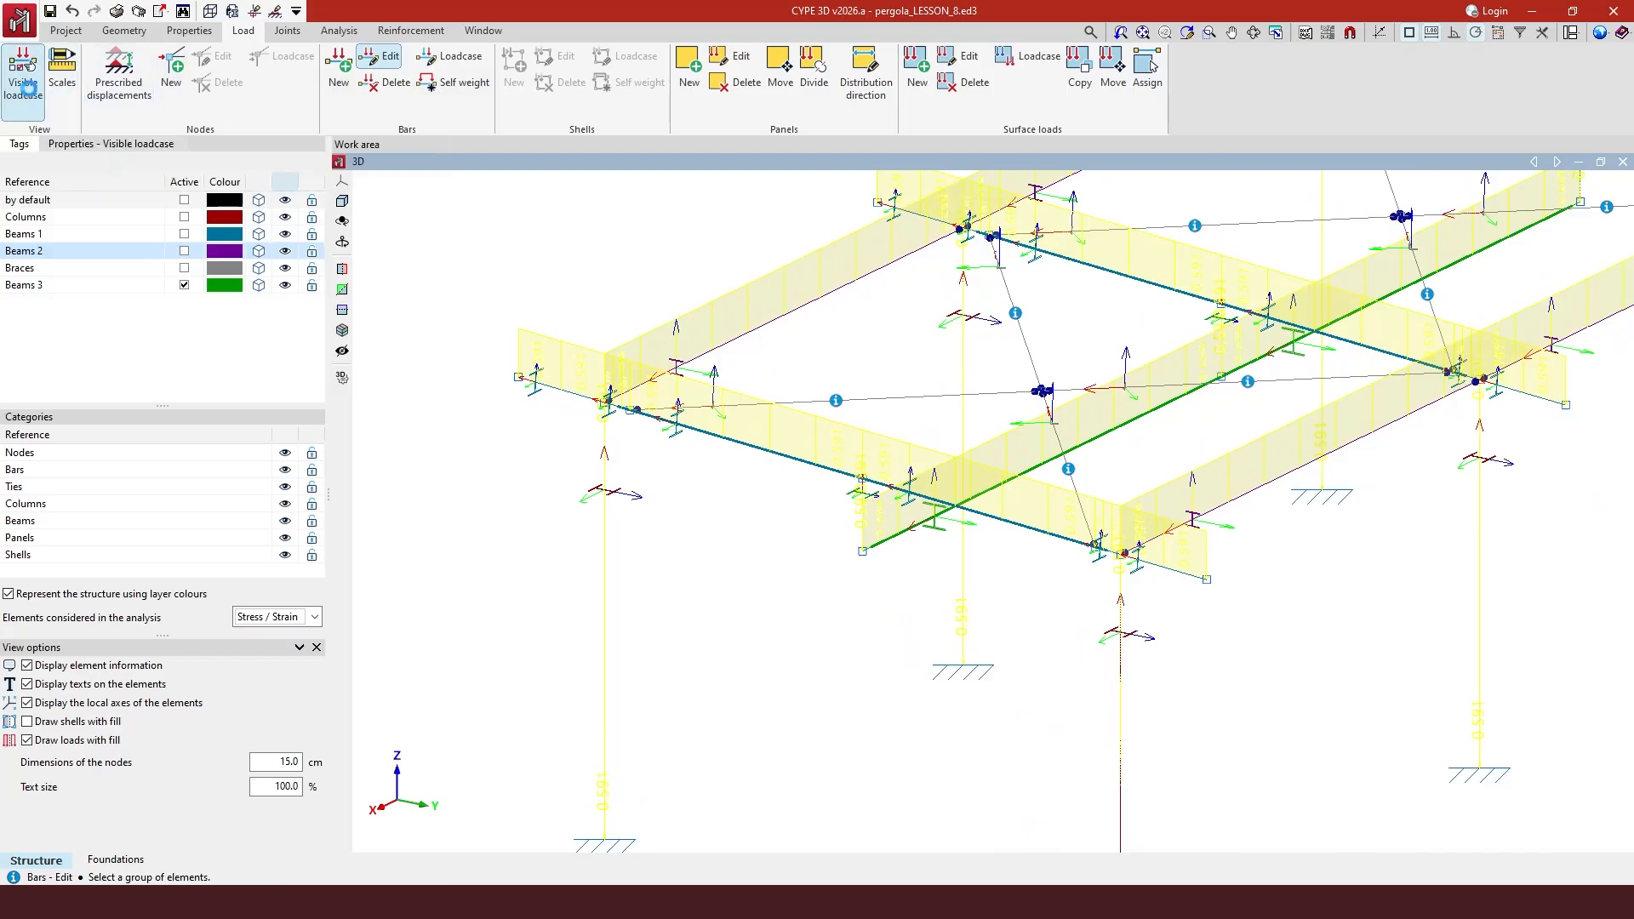
{"action": "left_click", "coordinate": [873, 431]}
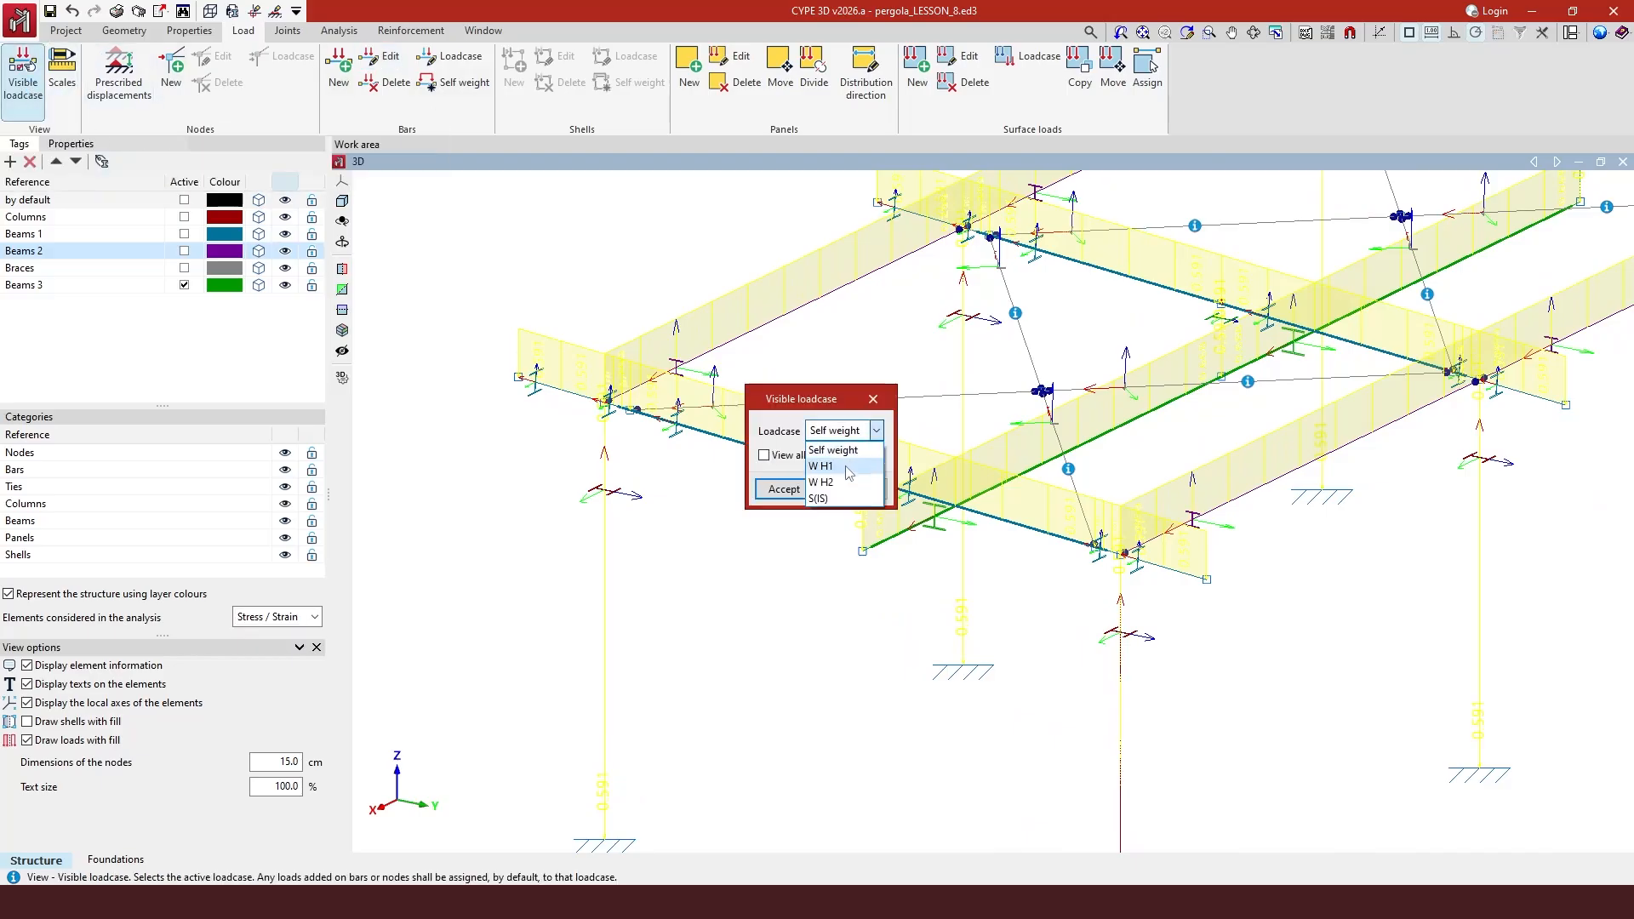
{"action": "left_click", "coordinate": [844, 466]}
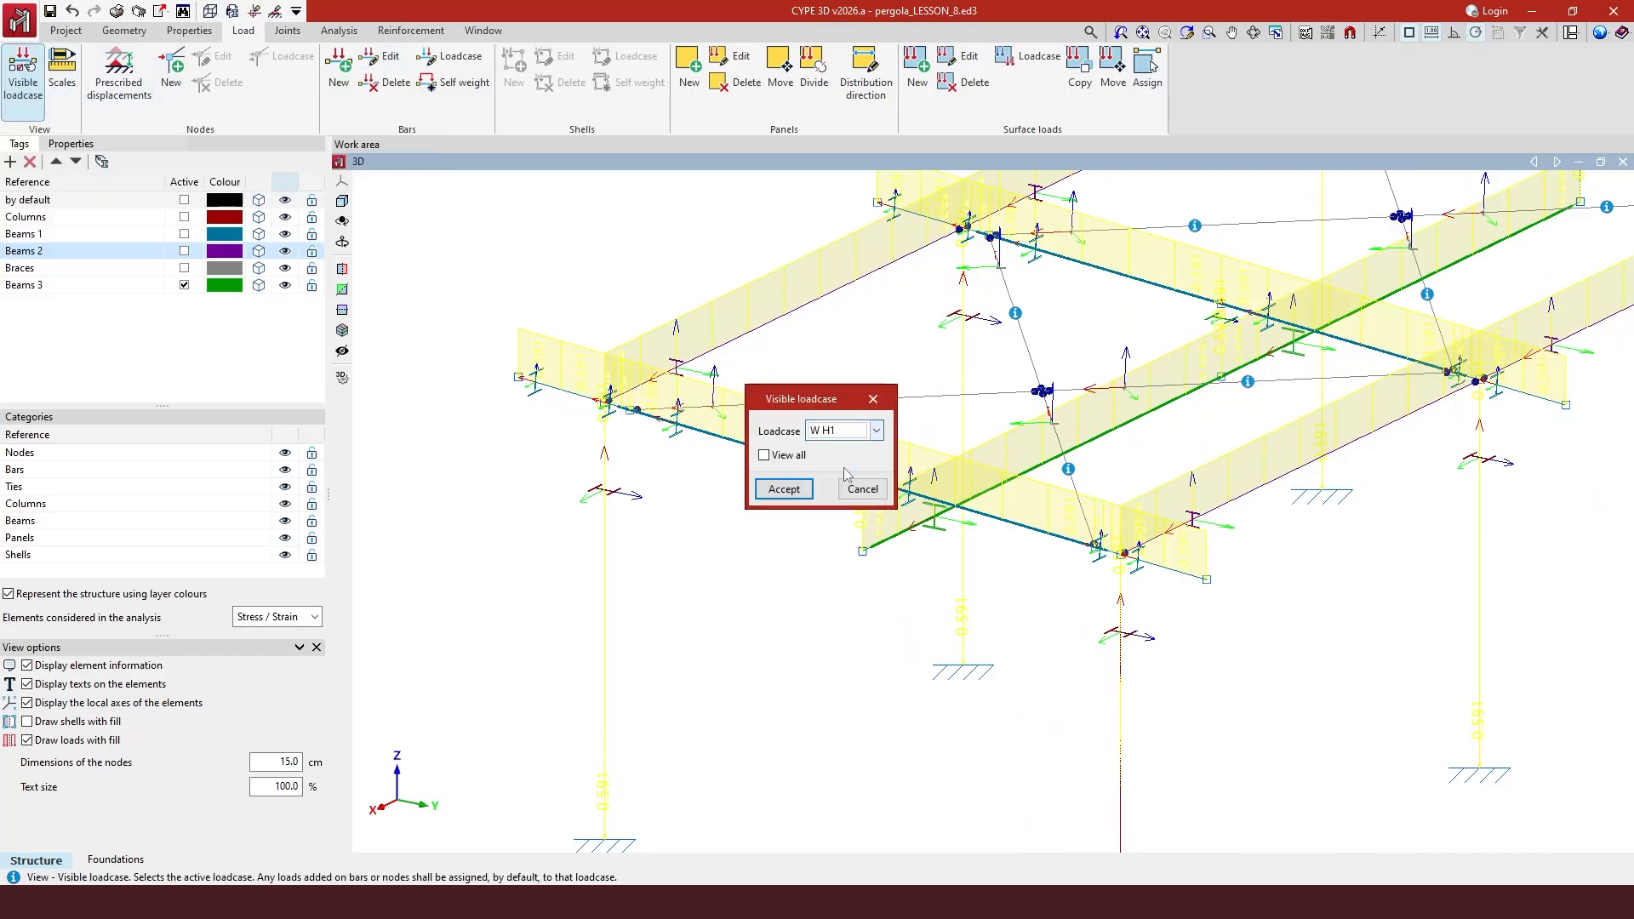
{"action": "left_click", "coordinate": [785, 489]}
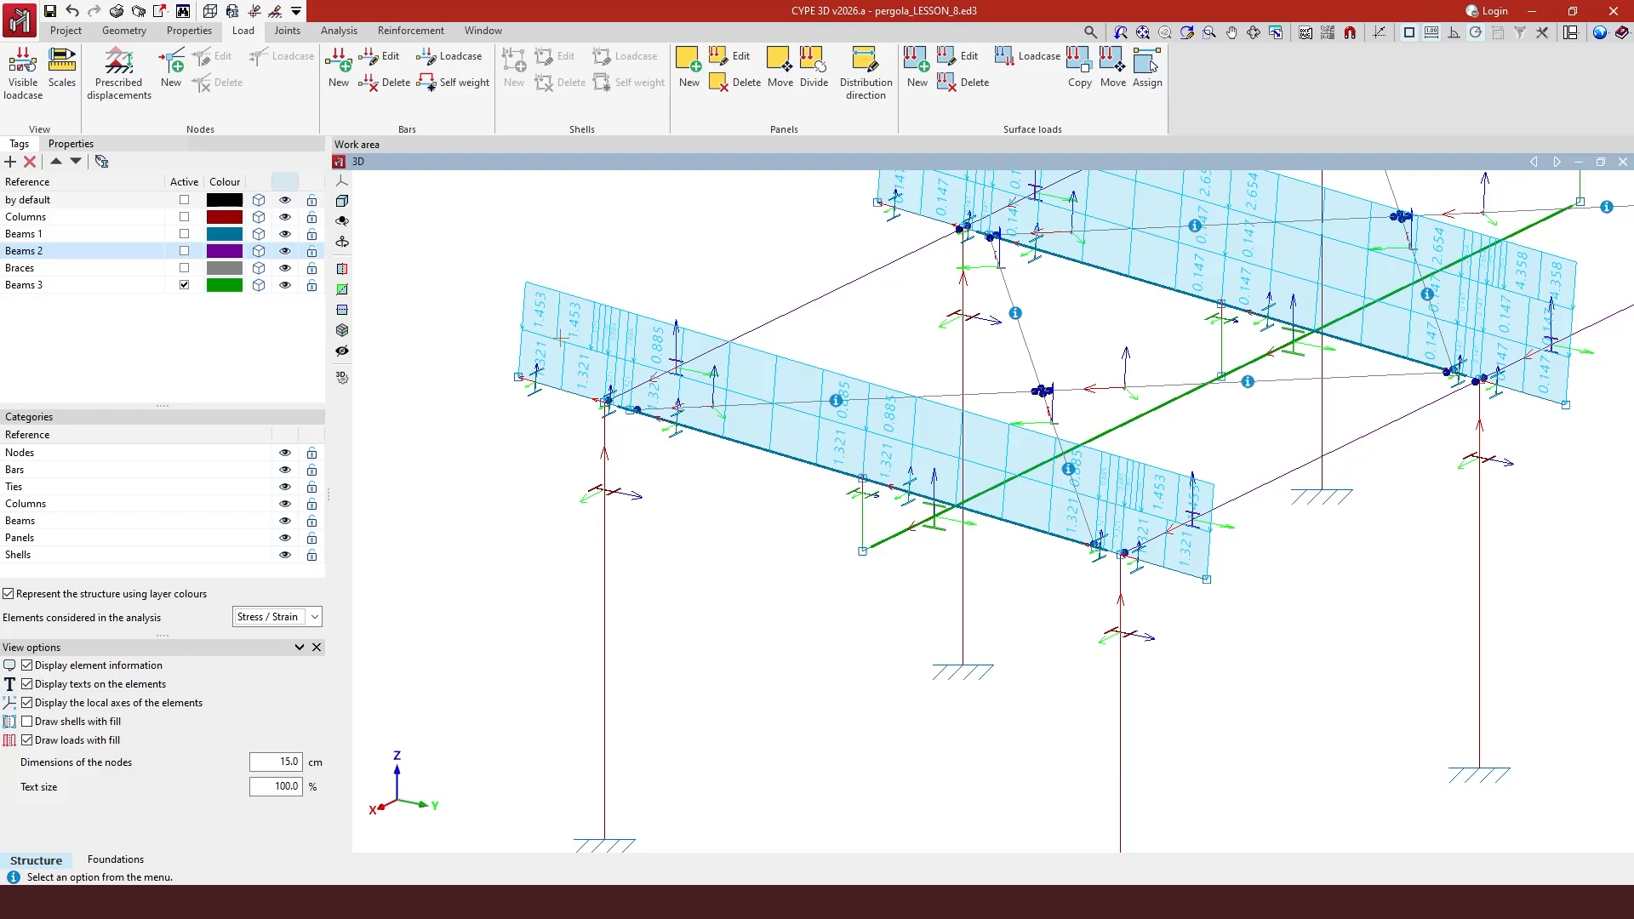
- Examine the W H1 wind loads along the sloping beams and their overhangs in the 3D view
{"action": "scroll", "coordinate": [550, 359], "scroll_direction": "up", "scroll_amount": 2}
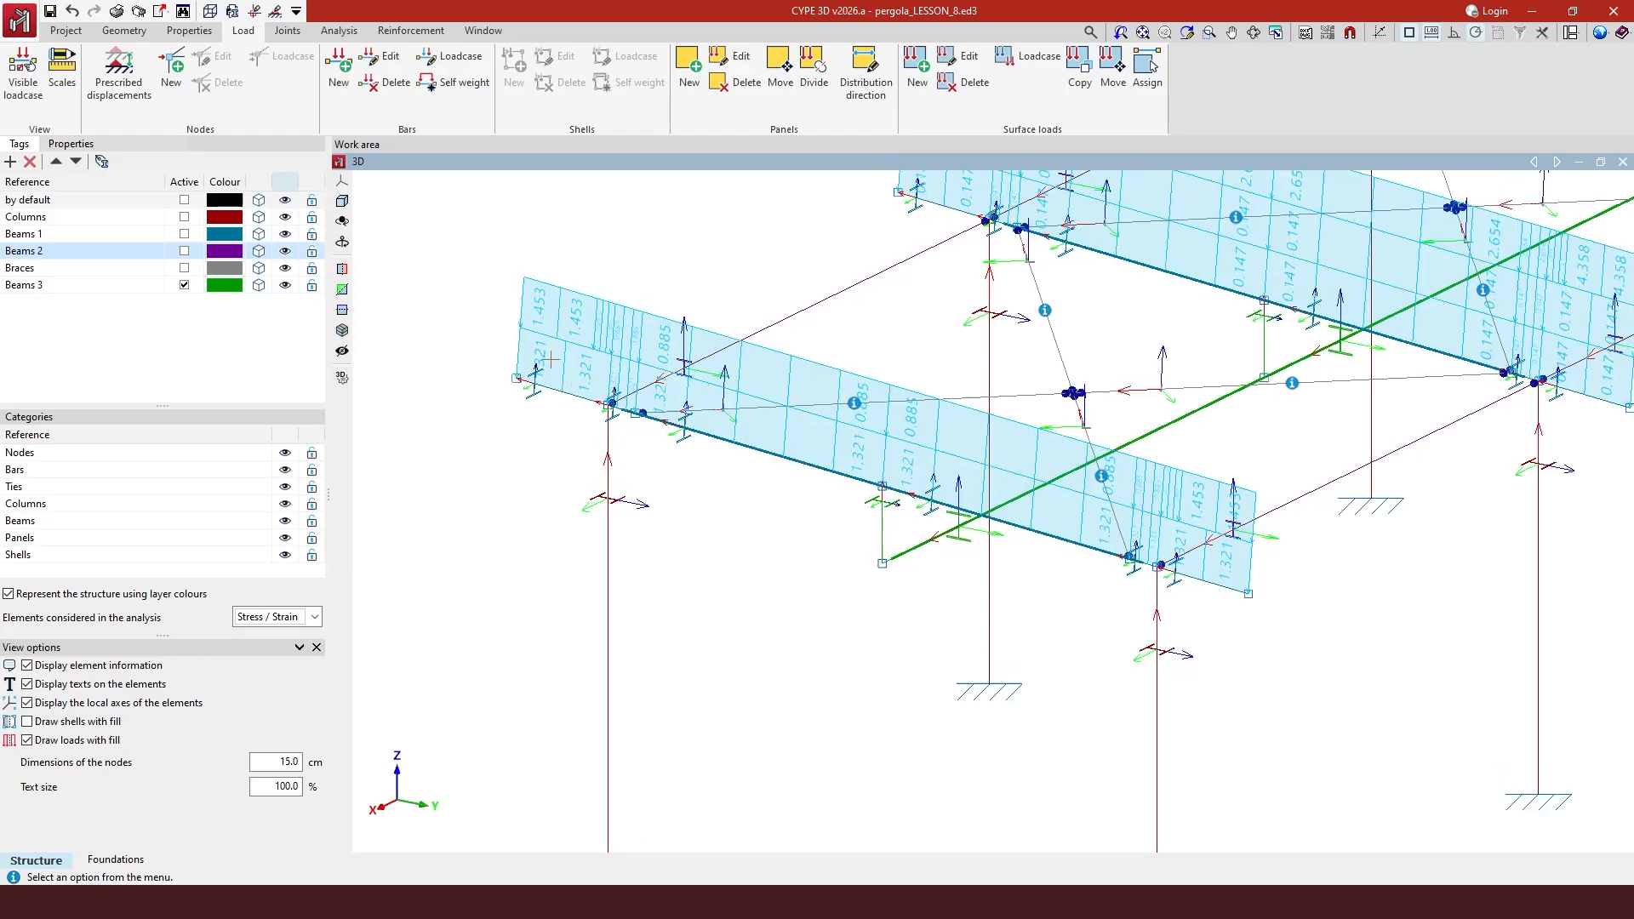
{"action": "scroll", "coordinate": [550, 361], "scroll_direction": "up", "scroll_amount": 2}
{"action": "scroll", "coordinate": [550, 360], "scroll_direction": "down", "scroll_amount": 3}
{"action": "scroll", "coordinate": [550, 361], "scroll_direction": "down", "scroll_amount": 2}
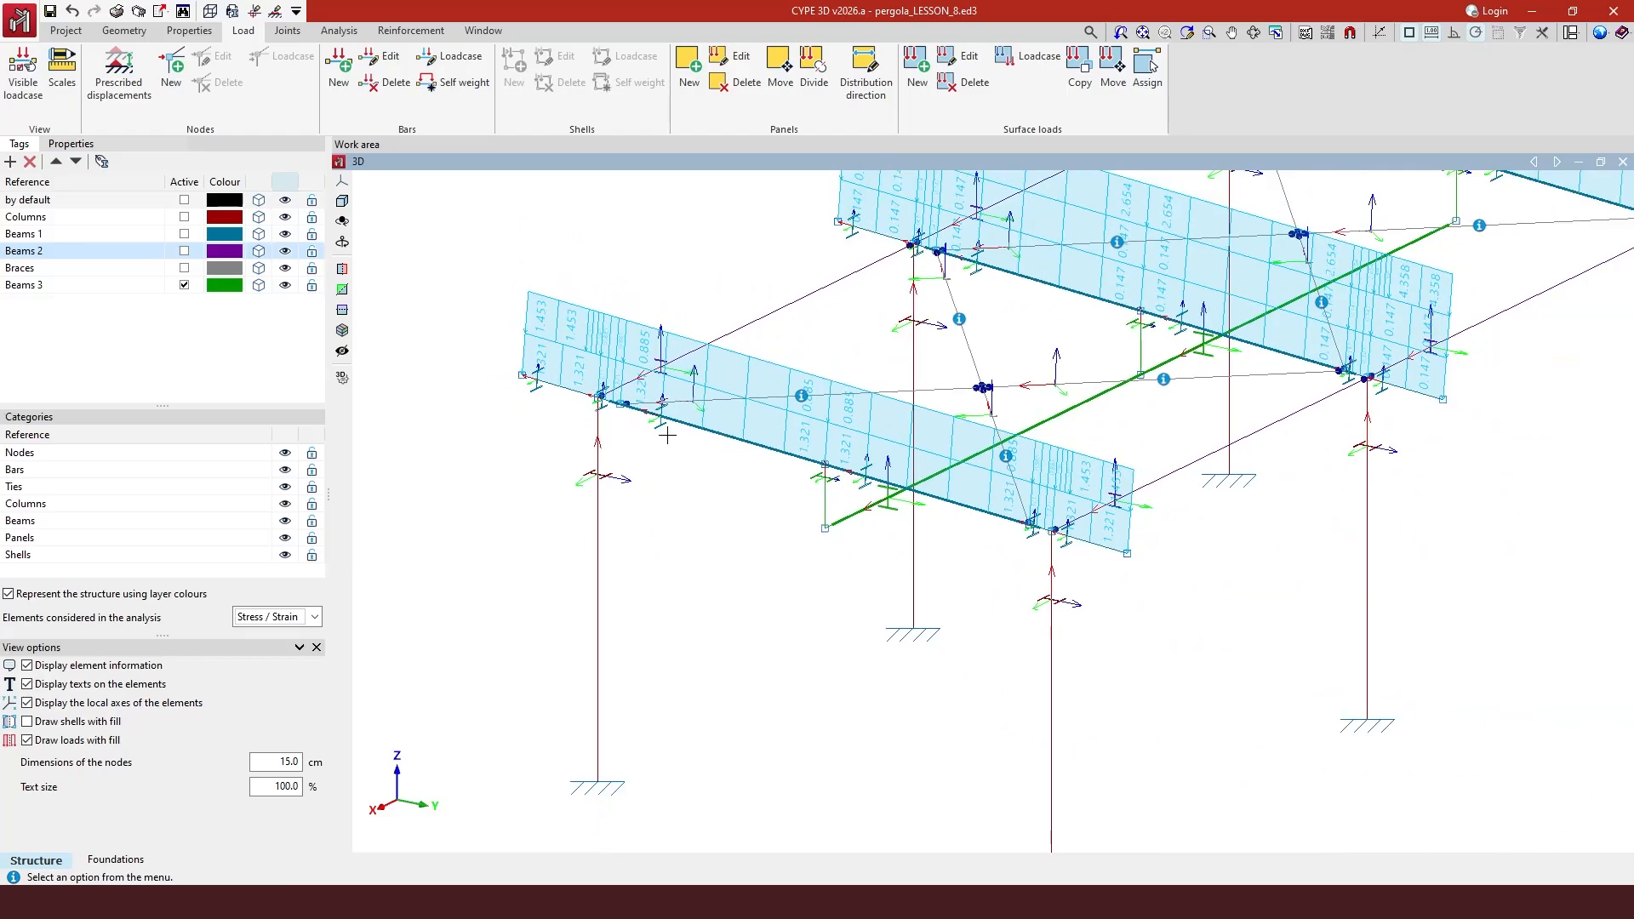
{"action": "scroll", "coordinate": [665, 440], "scroll_direction": "down", "scroll_amount": 1}
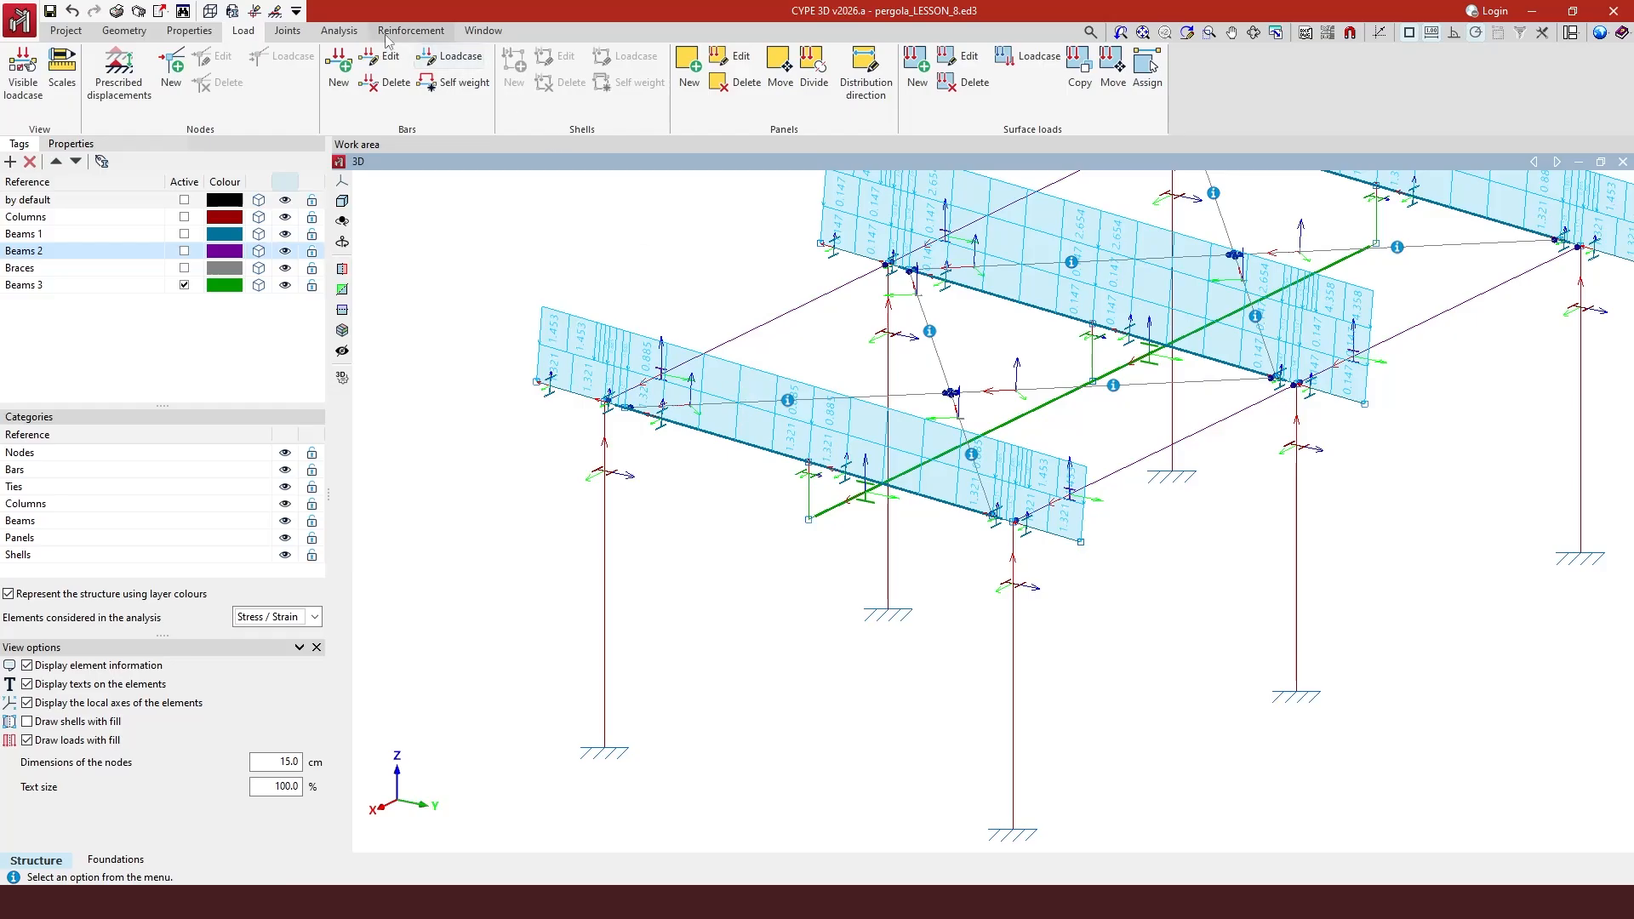
{"action": "left_click", "coordinate": [344, 33]}
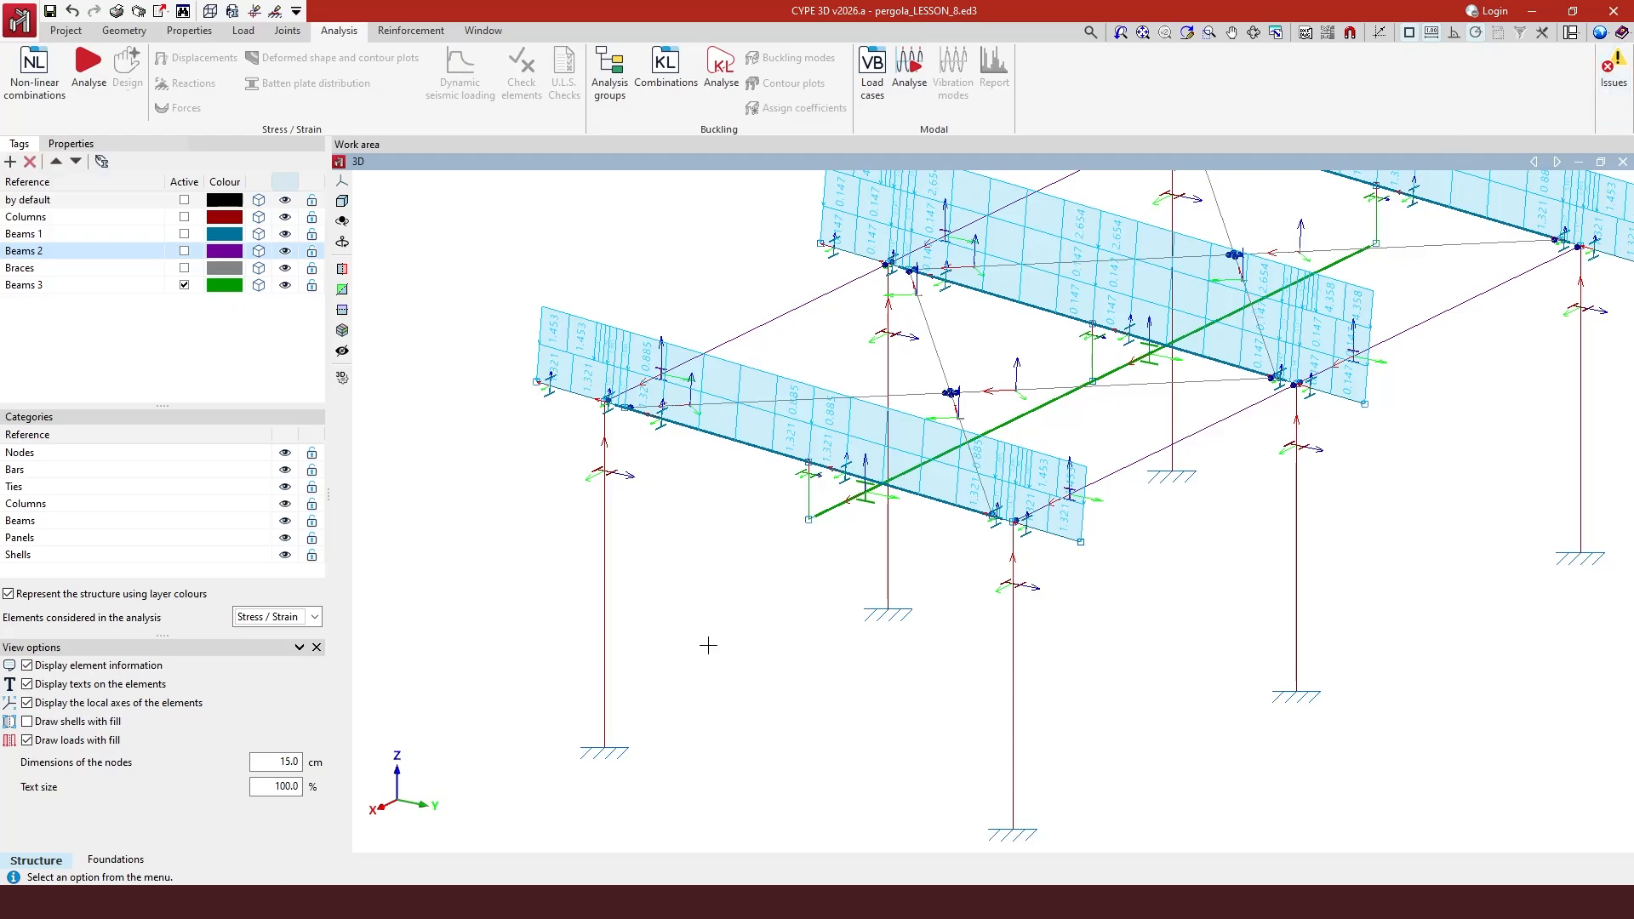
{"action": "scroll", "coordinate": [707, 645], "scroll_direction": "down", "scroll_amount": 3}
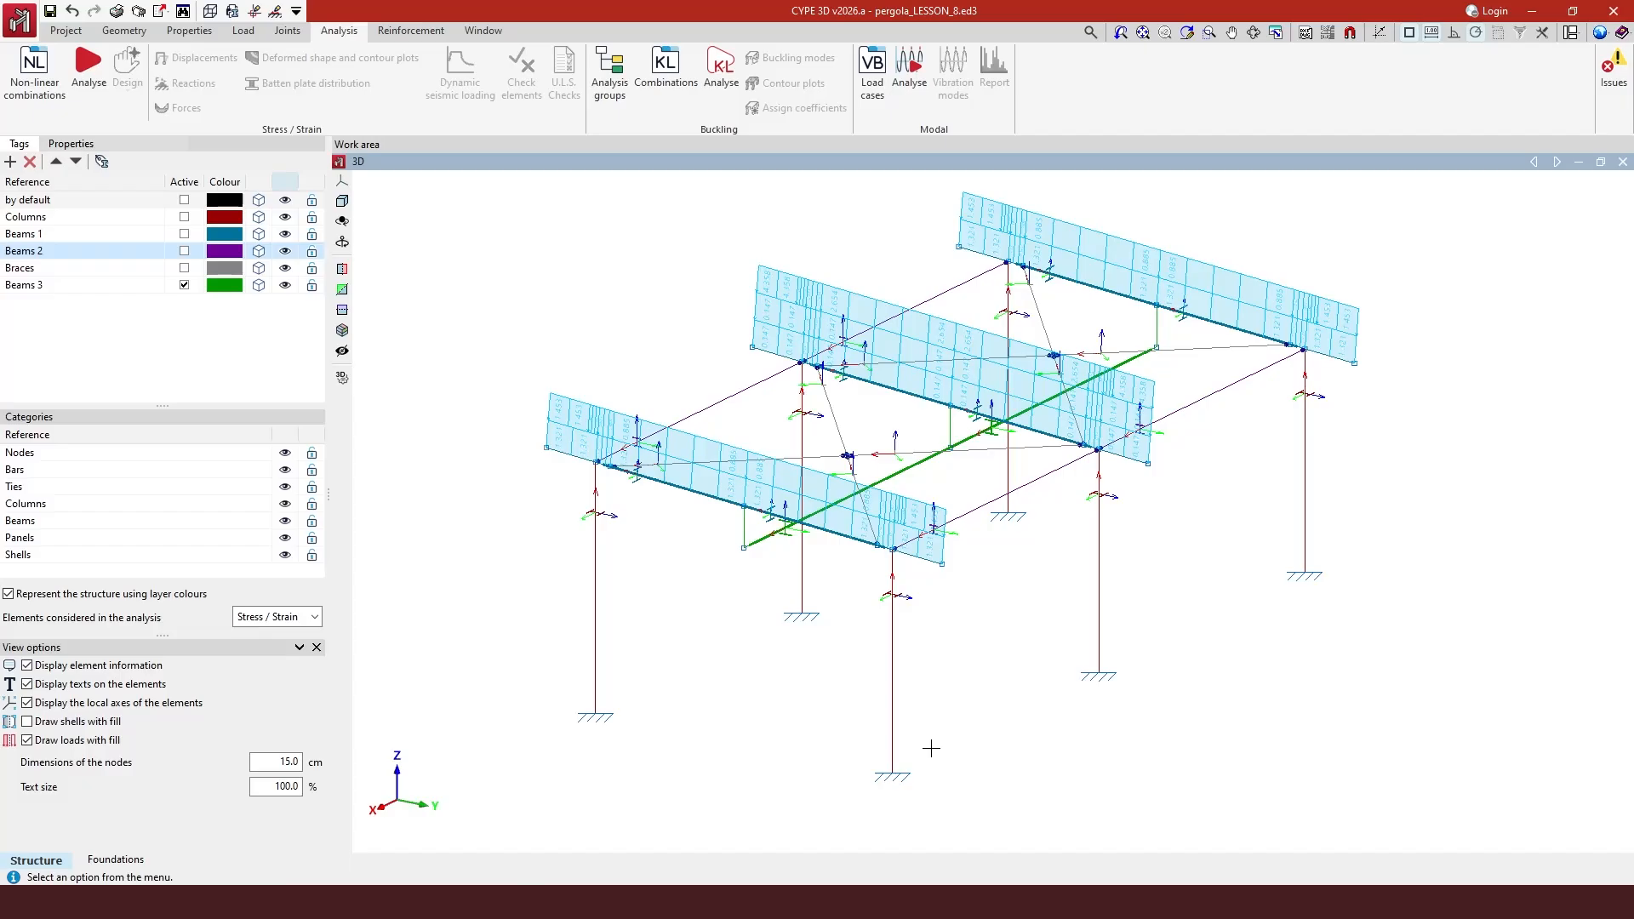
- Open the limiting deflection settings for the front sloping Beams 1 group and check the relative maximum deflection xy options without keeping that limit
{"action": "left_click", "coordinate": [187, 31]}
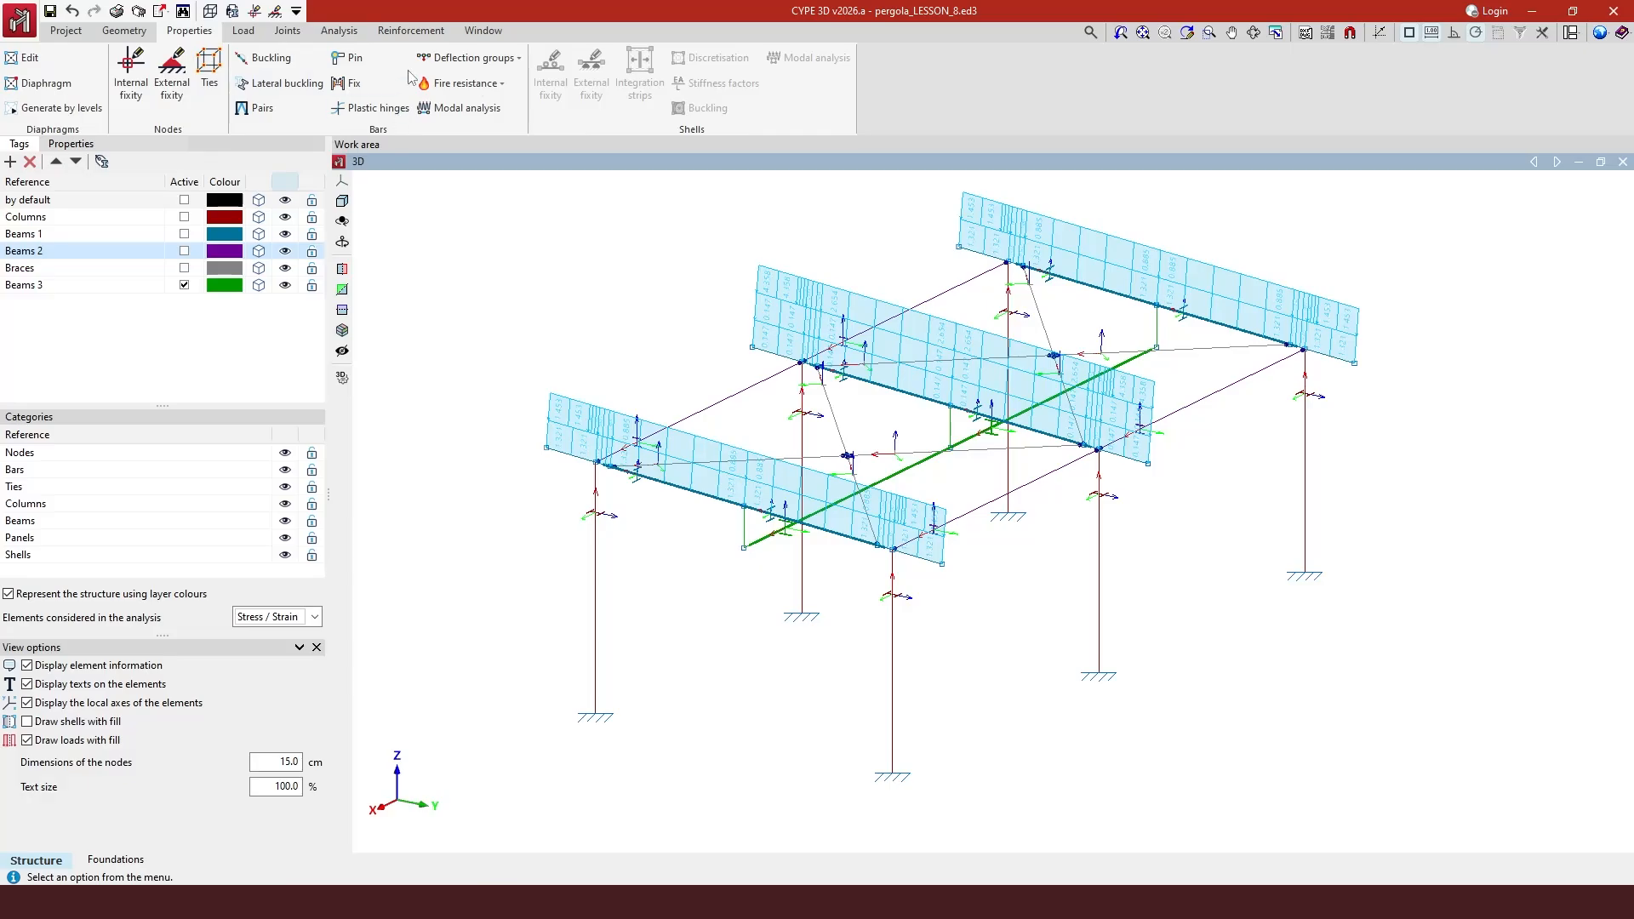
{"action": "left_click", "coordinate": [459, 67]}
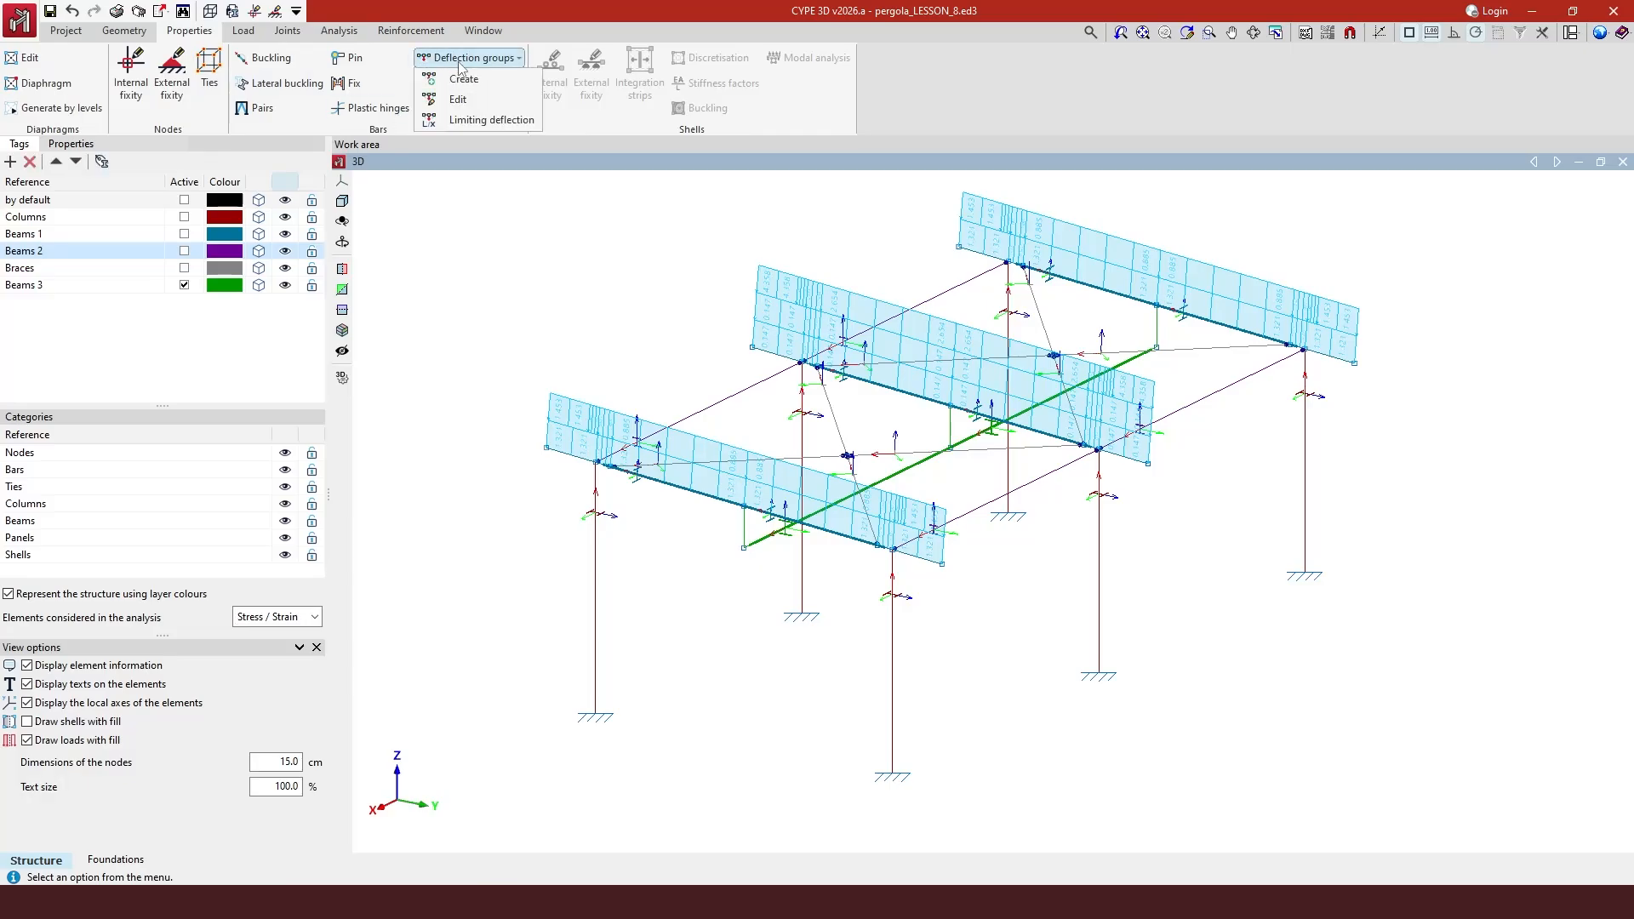
{"action": "left_click", "coordinate": [480, 120]}
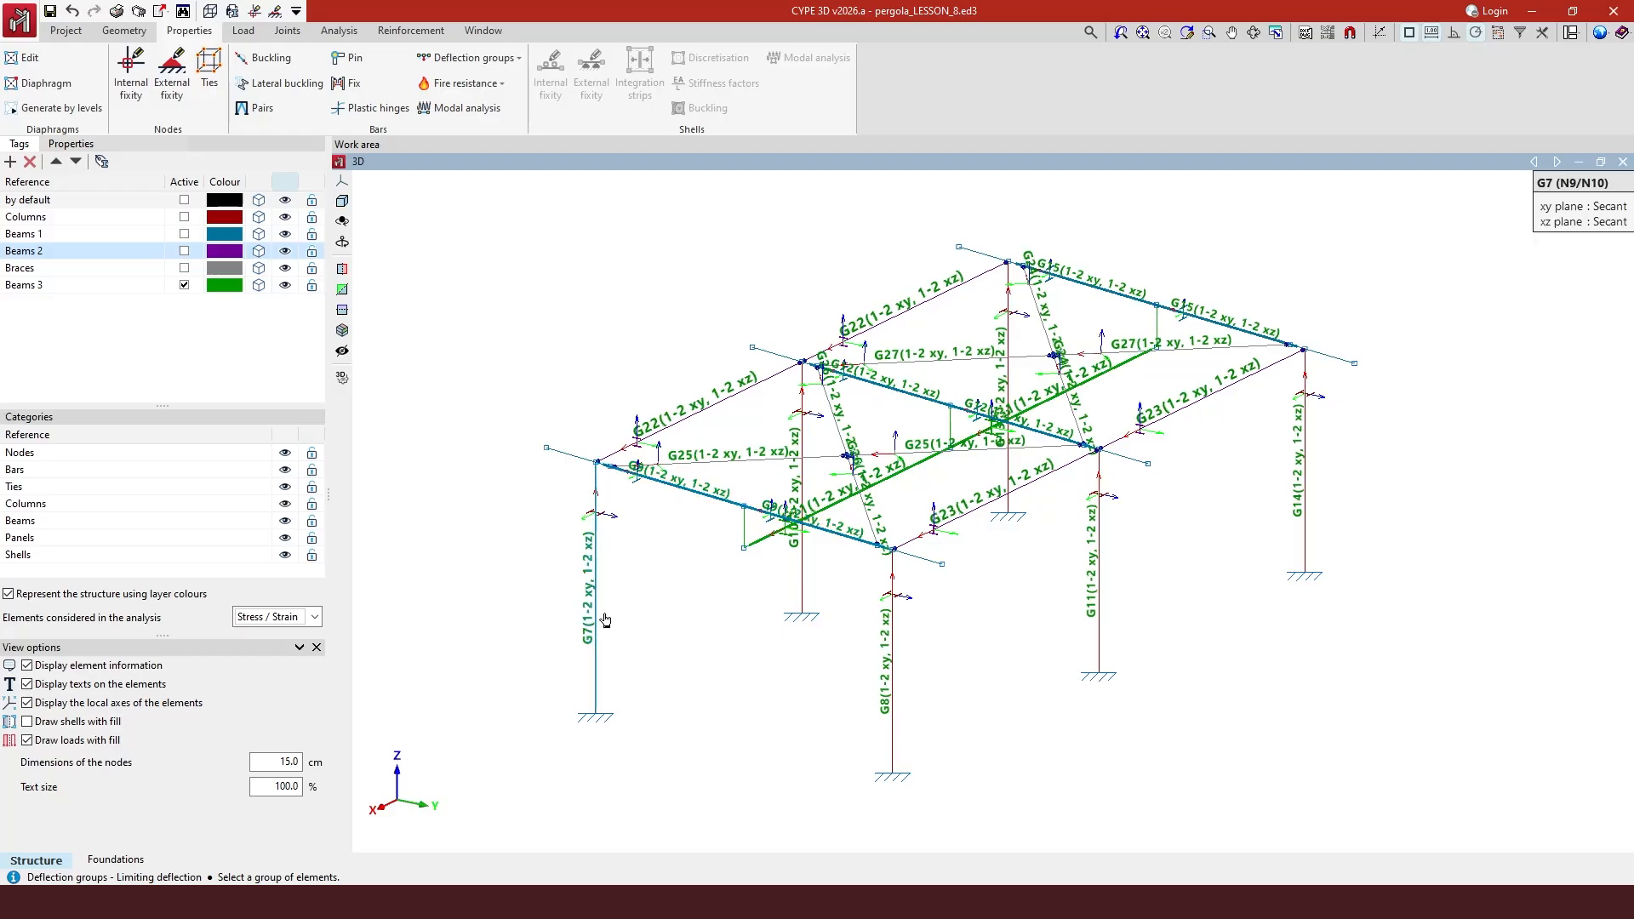
{"action": "left_click", "coordinate": [720, 503]}
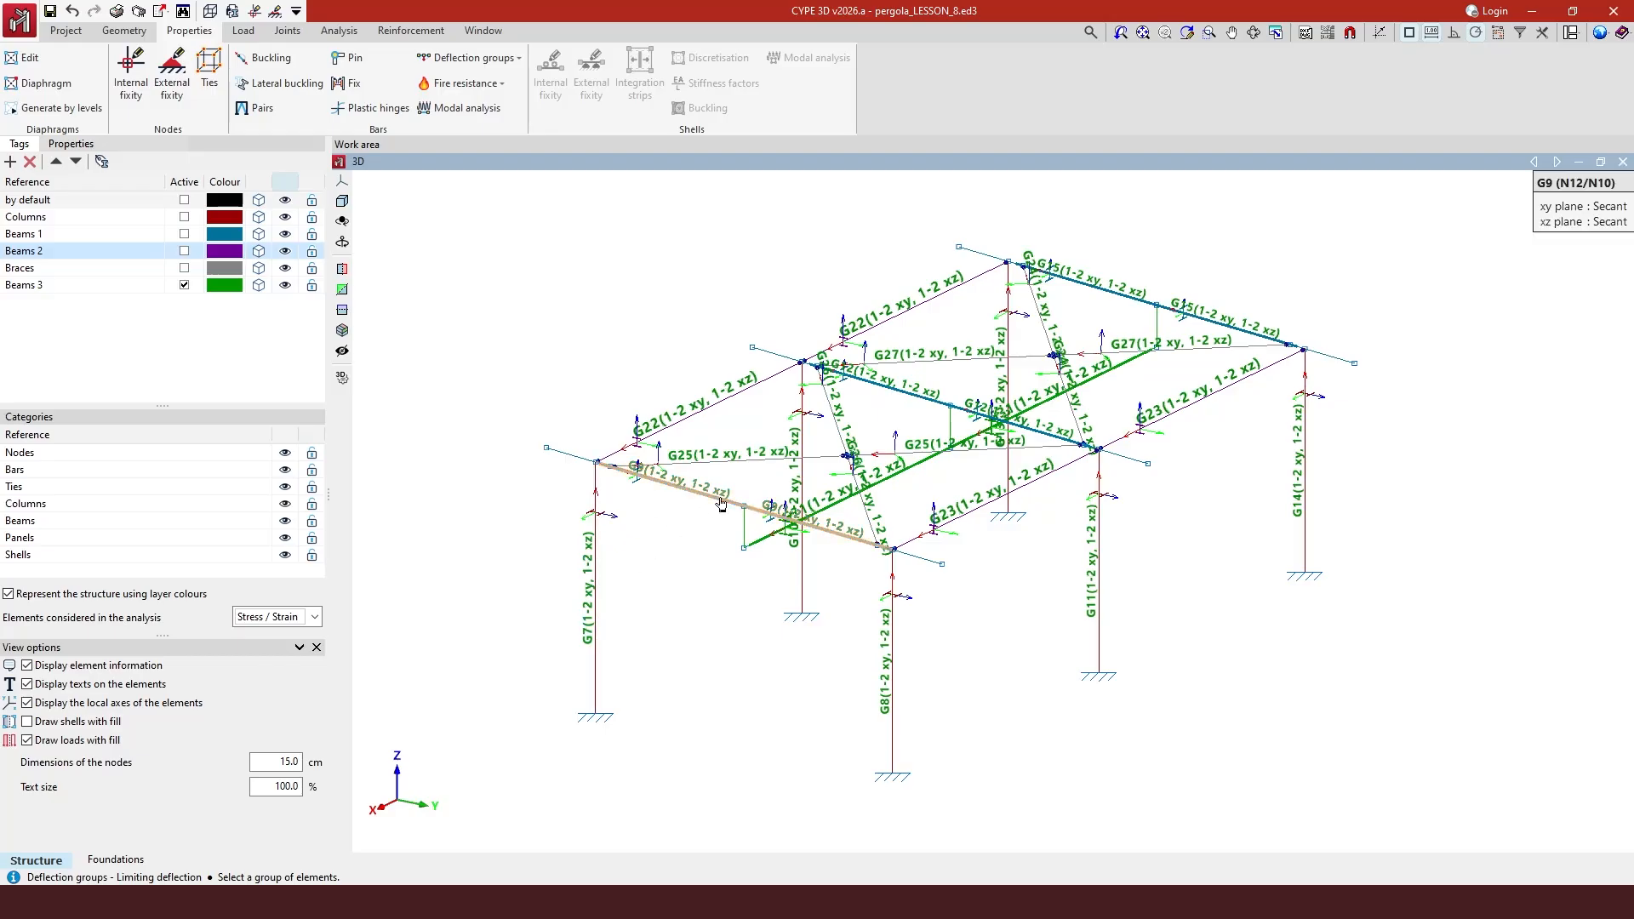
{"action": "right_click", "coordinate": [720, 502]}
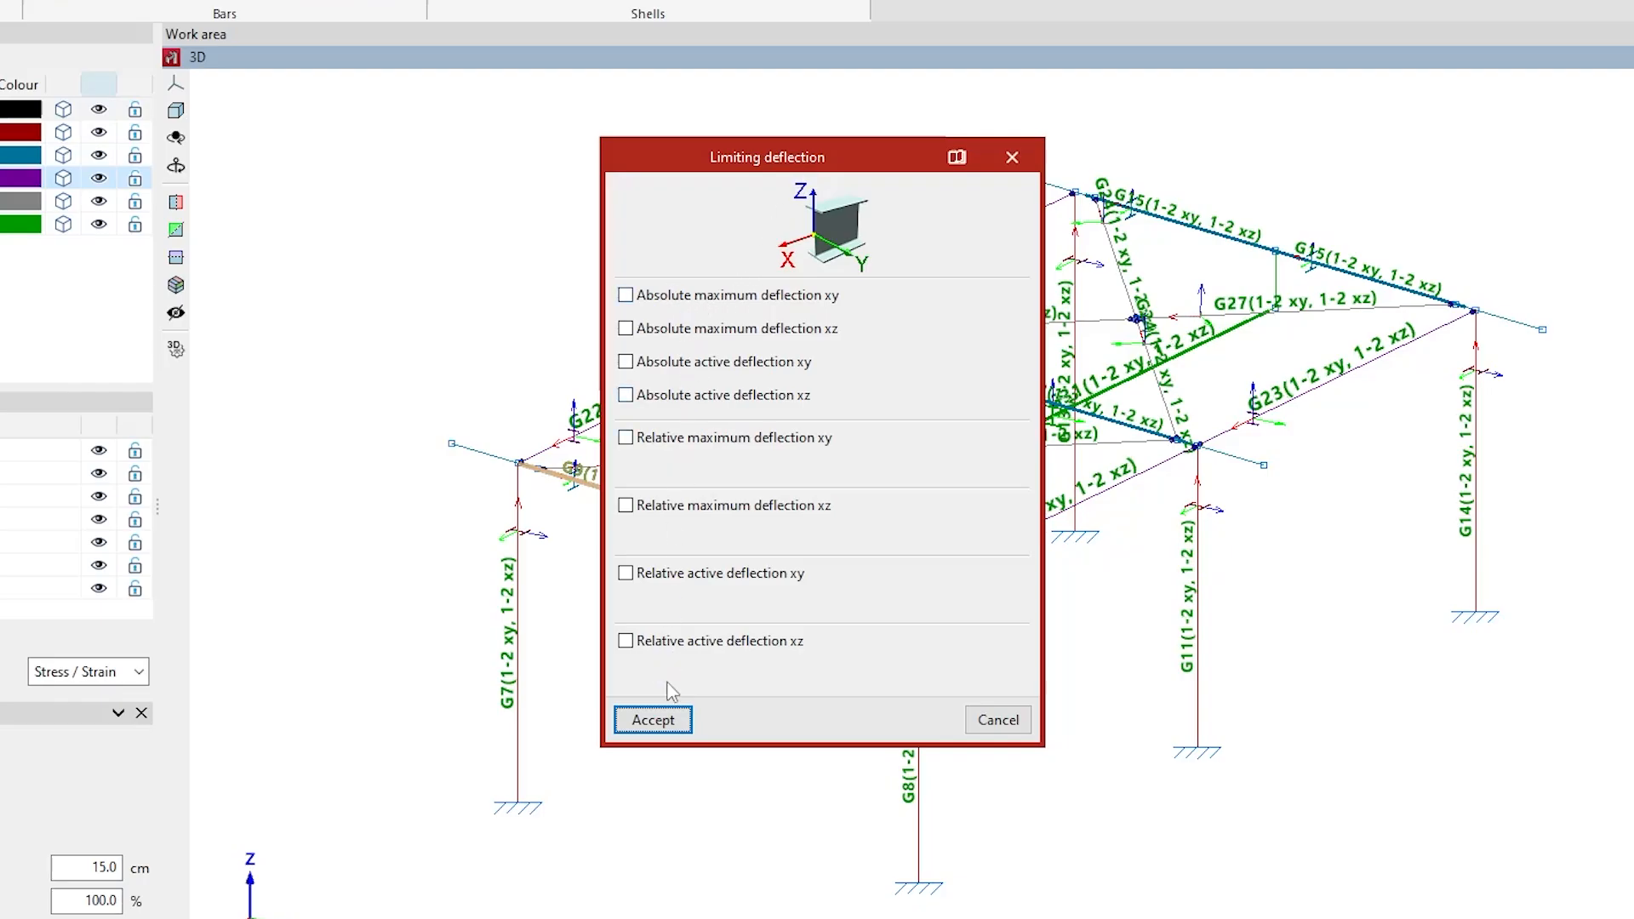
{"action": "left_click", "coordinate": [626, 438]}
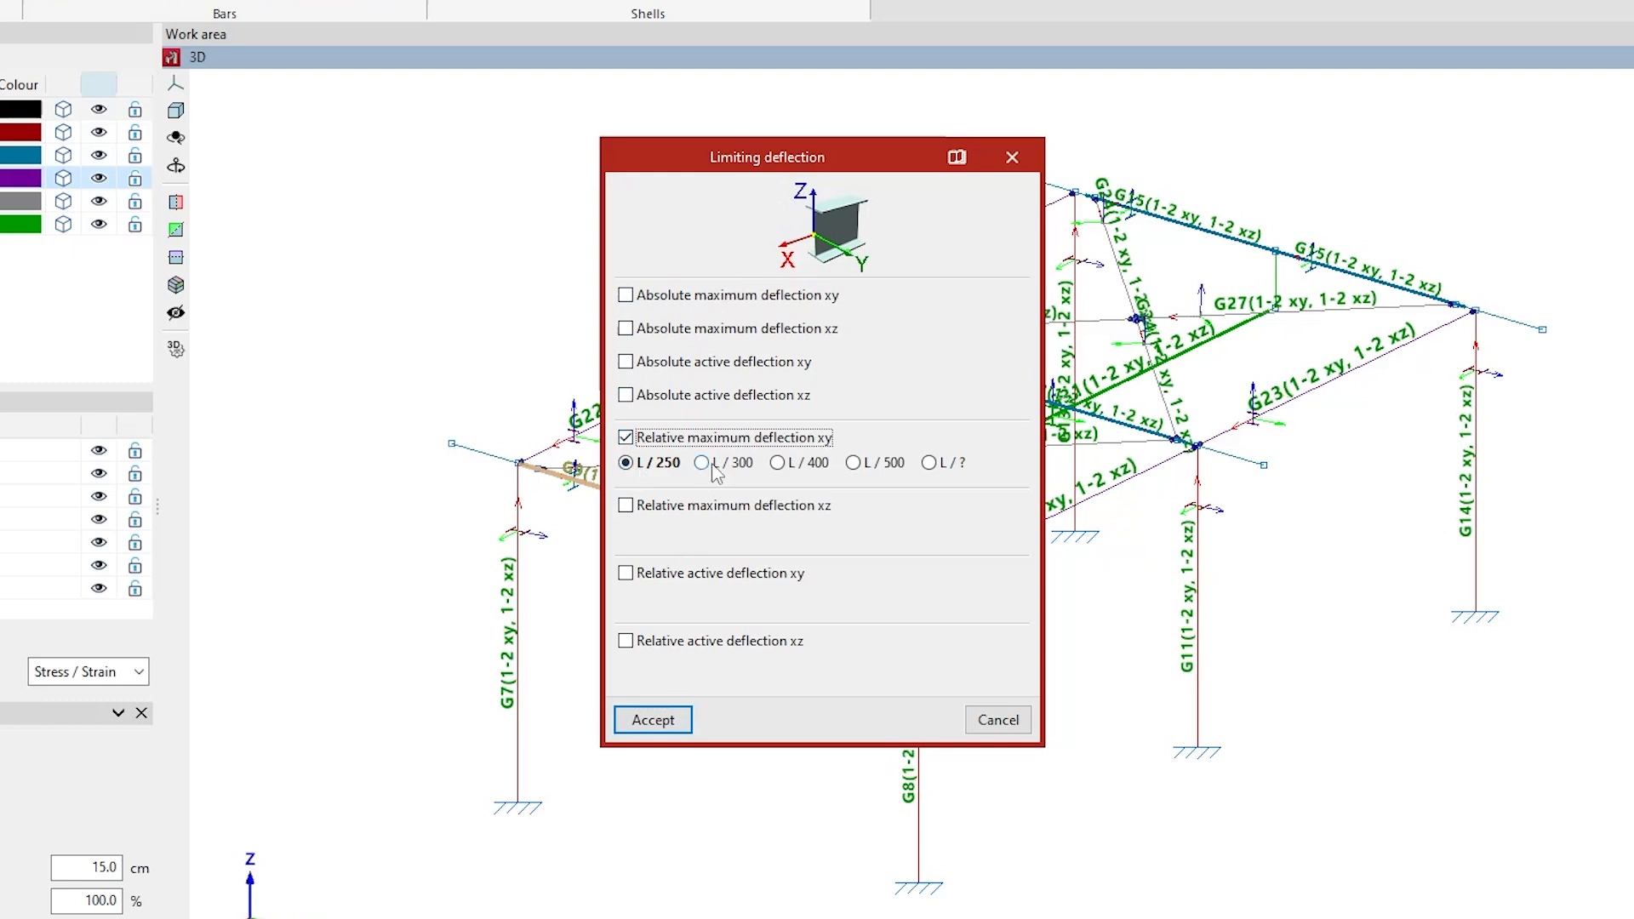
{"action": "left_click", "coordinate": [627, 438]}
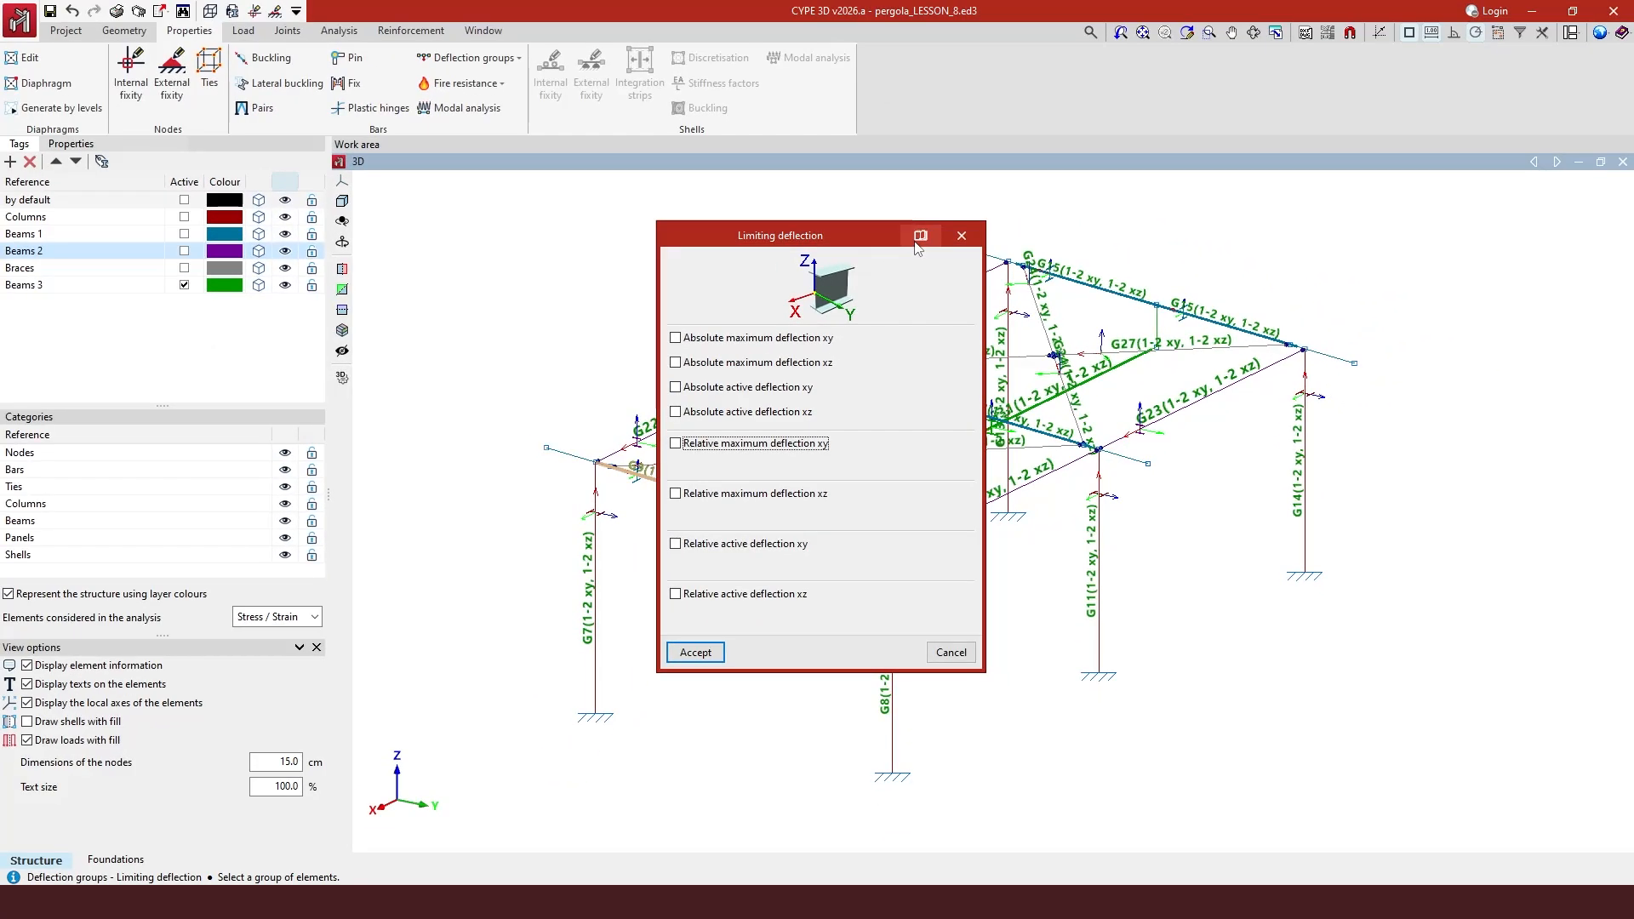
- Read the limiting deflection help on maximum and active deflection, reference length L and the deformed frame example
{"action": "left_click", "coordinate": [954, 162]}
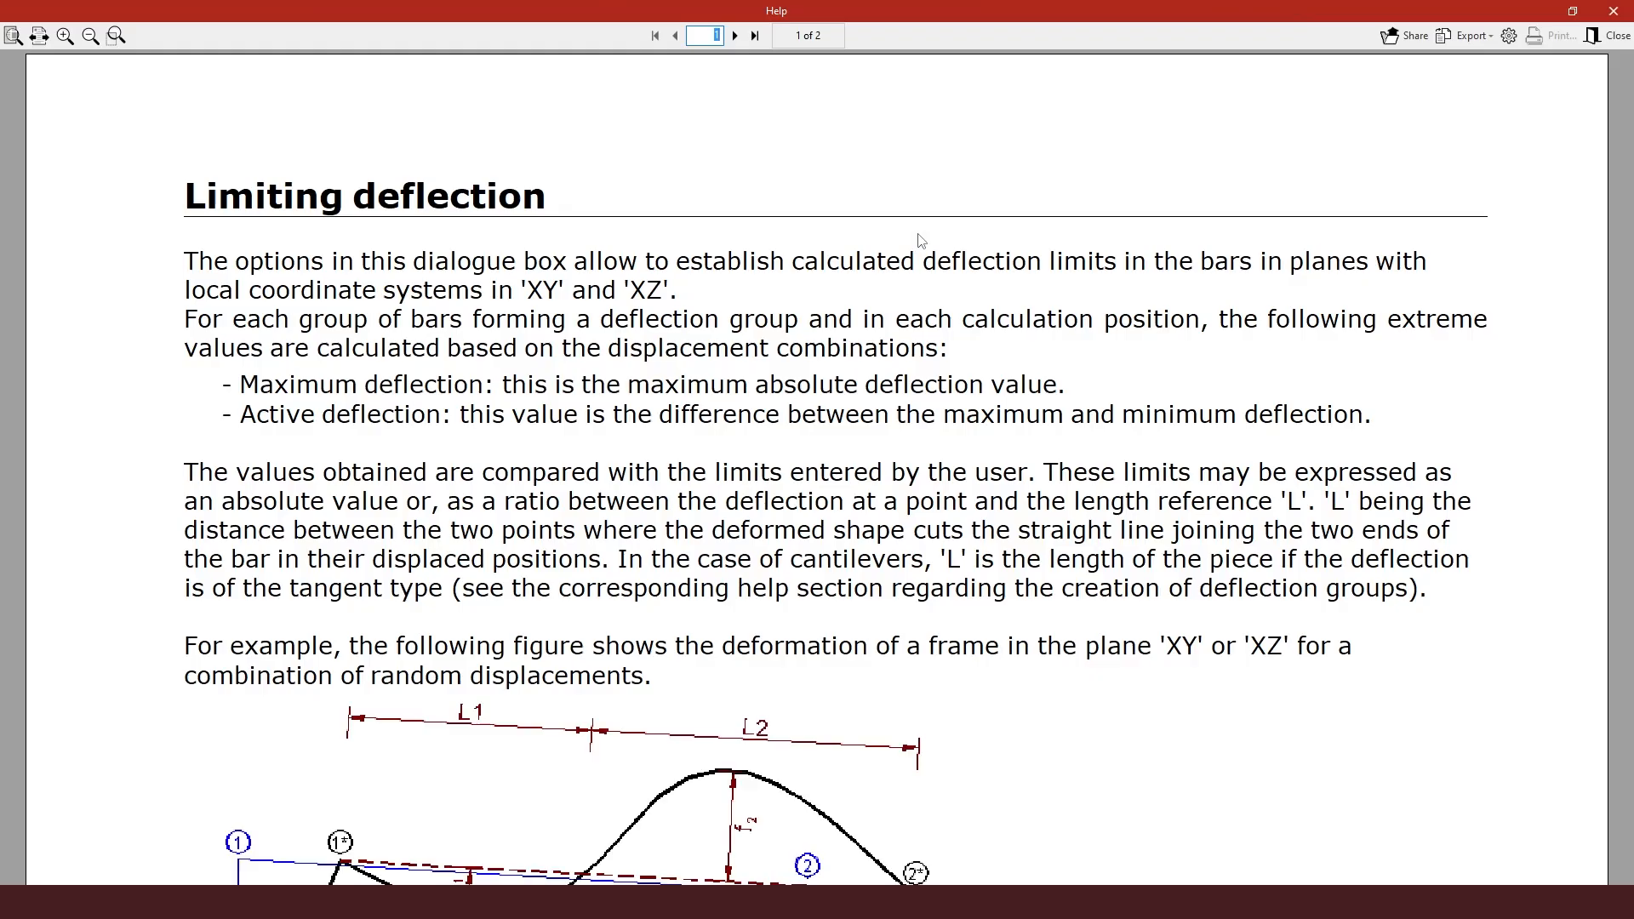
{"action": "left_click_drag", "start_coordinate": [240, 383], "coordinate": [1055, 396]}
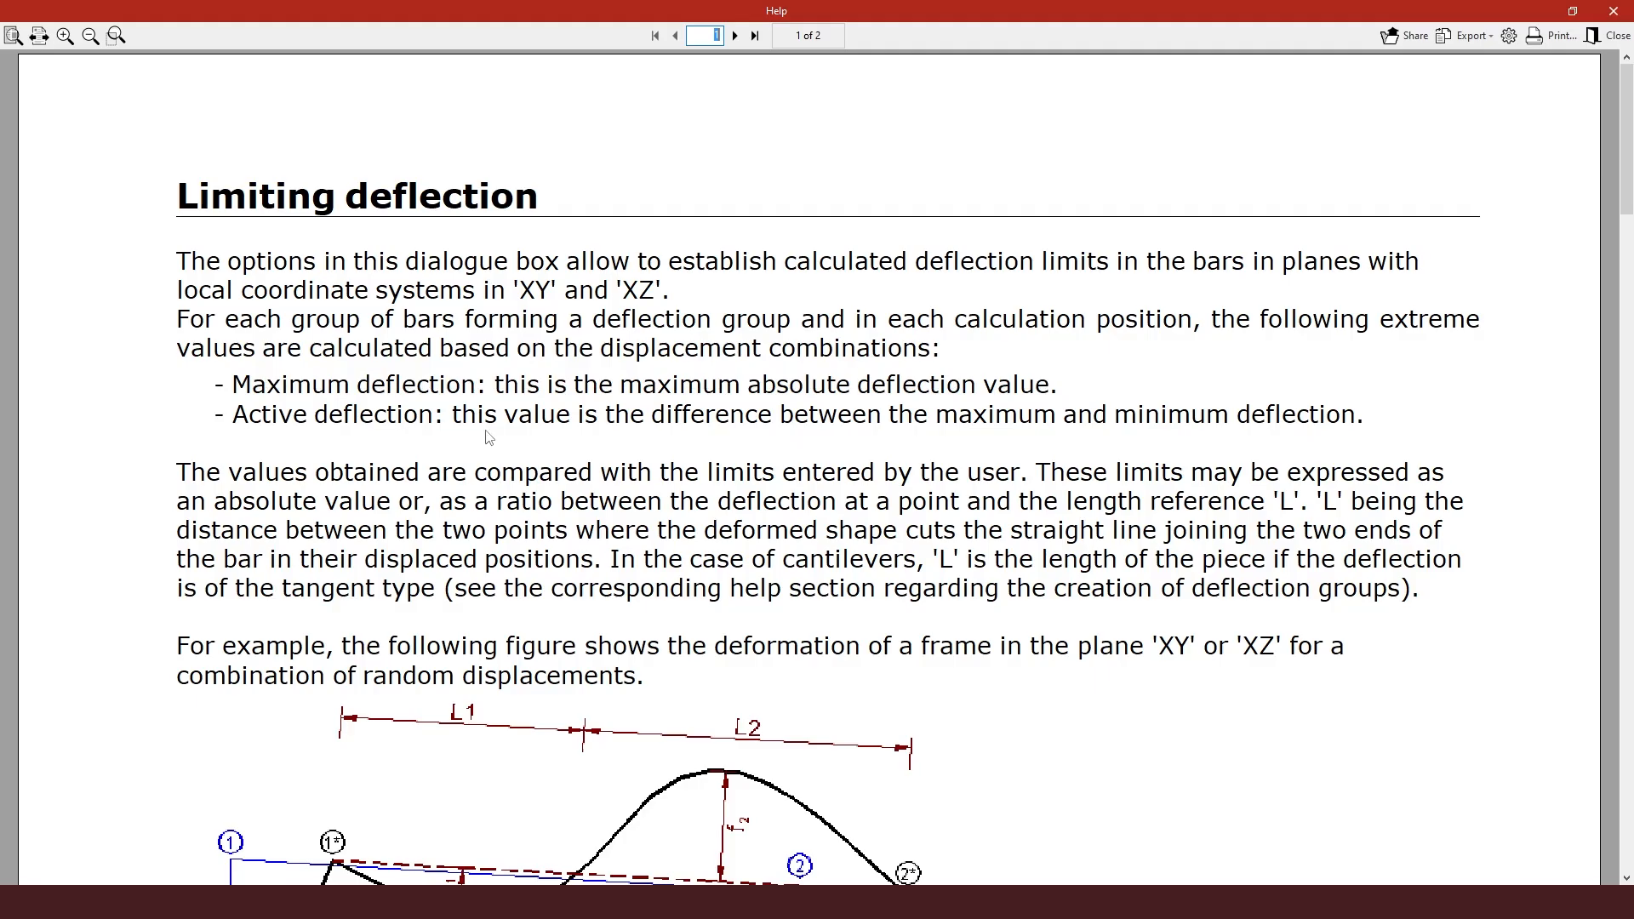
{"action": "scroll", "coordinate": [511, 424], "scroll_direction": "down", "scroll_amount": 1}
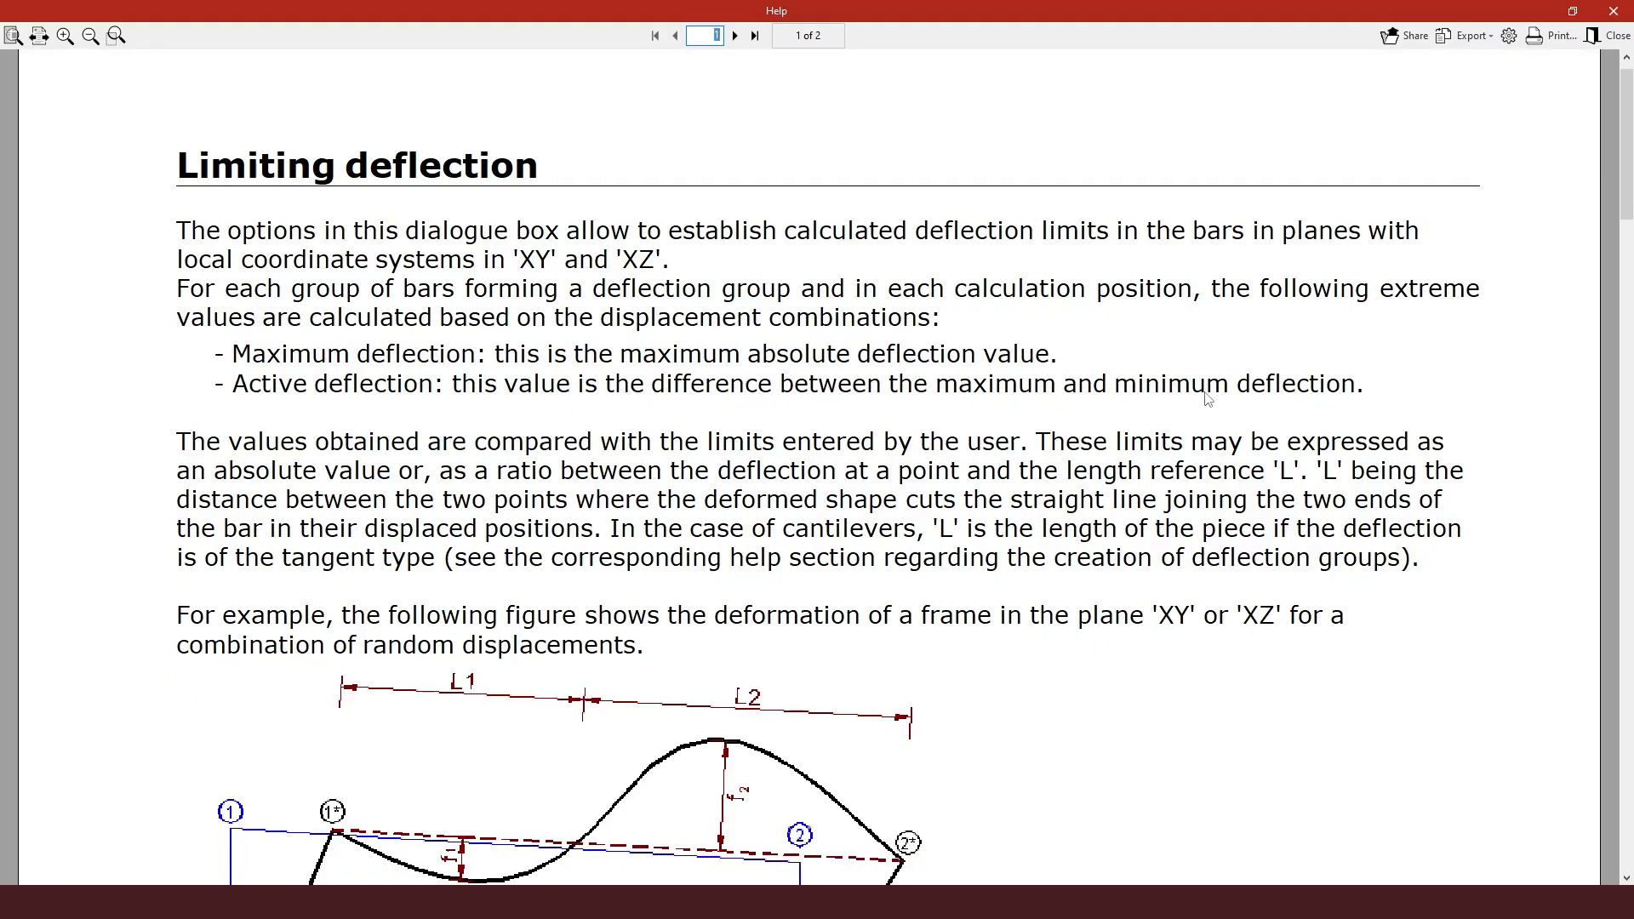
{"action": "scroll", "coordinate": [1159, 445], "scroll_direction": "down", "scroll_amount": 9}
{"action": "scroll", "coordinate": [1090, 478], "scroll_direction": "down", "scroll_amount": 9}
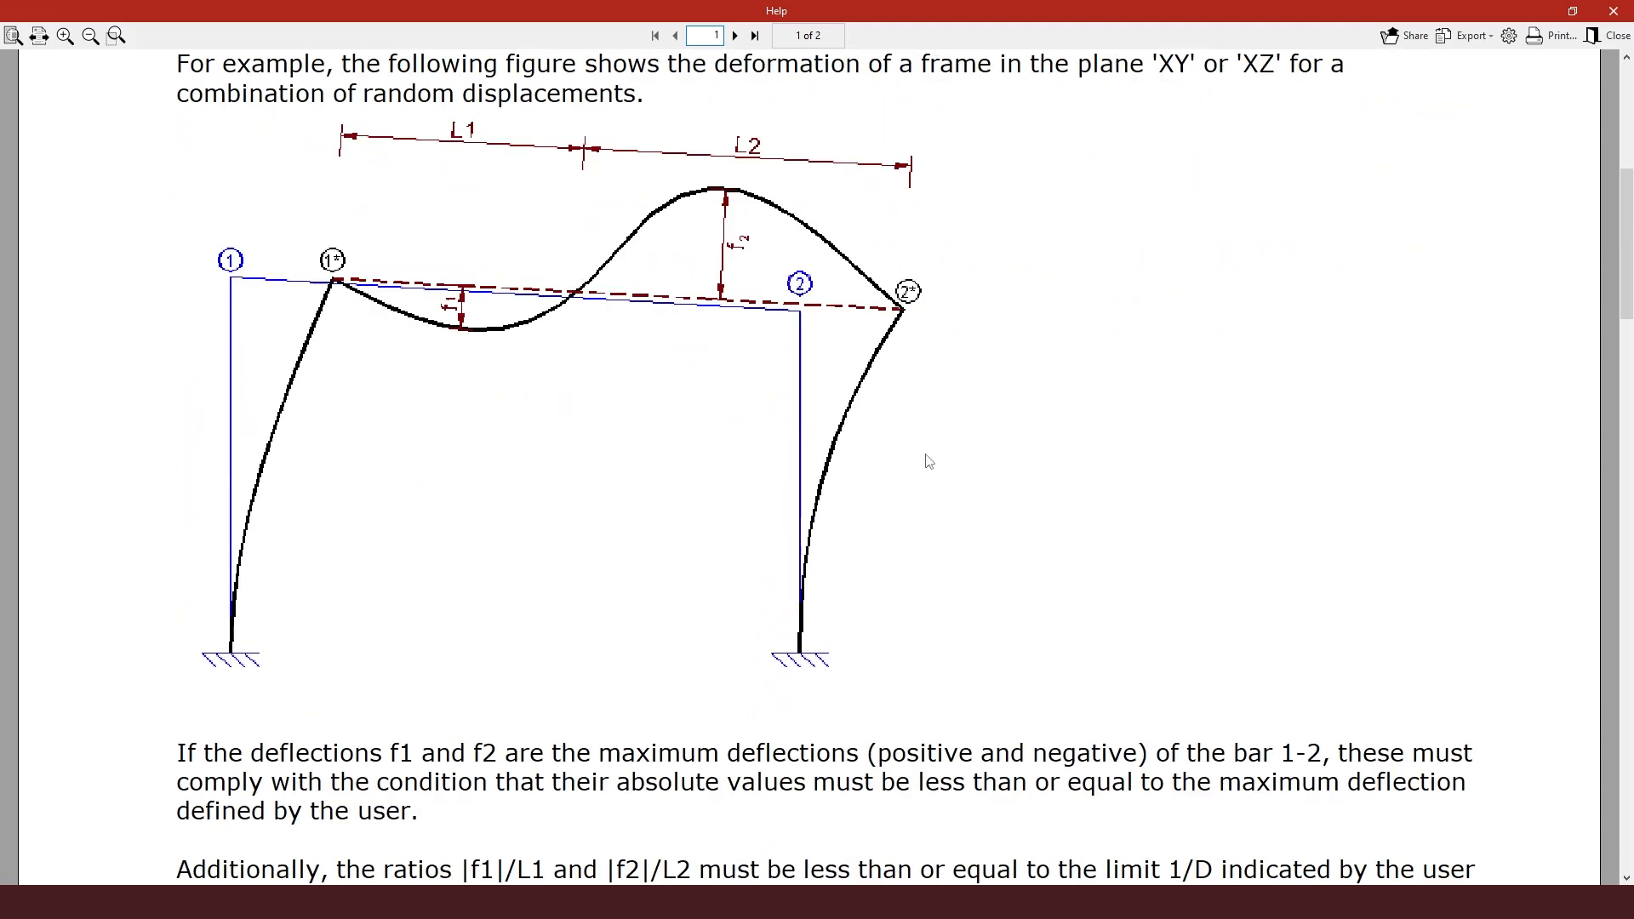
{"action": "scroll", "coordinate": [730, 563], "scroll_direction": "up", "scroll_amount": 7}
{"action": "scroll", "coordinate": [730, 563], "scroll_direction": "up", "scroll_amount": 6}
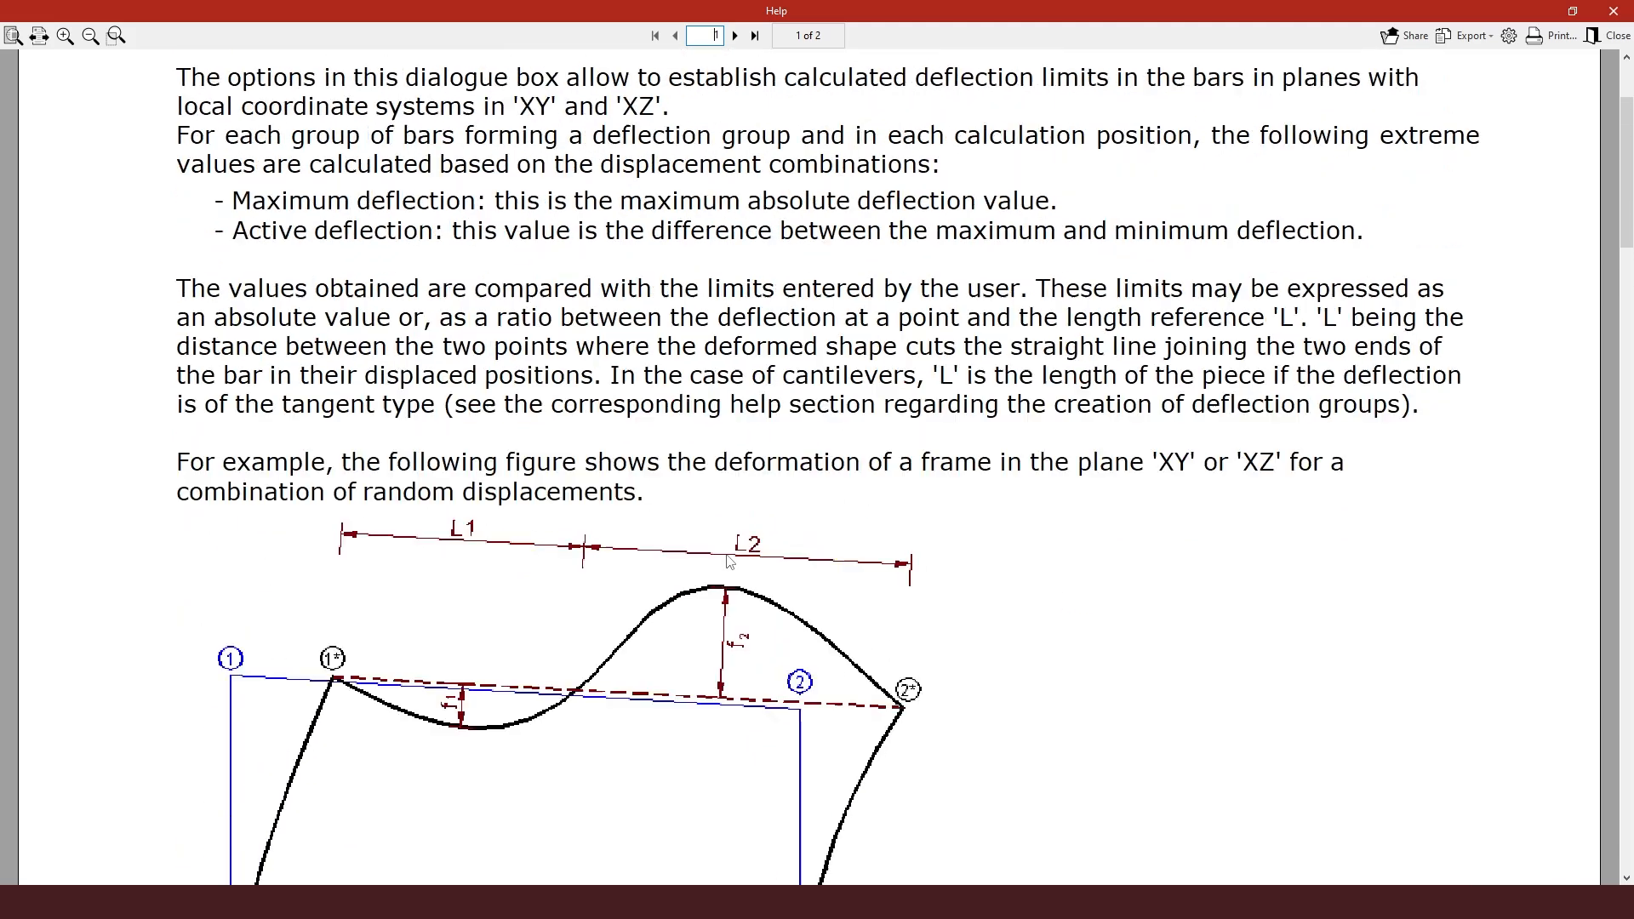
{"action": "left_click", "coordinate": [1612, 39]}
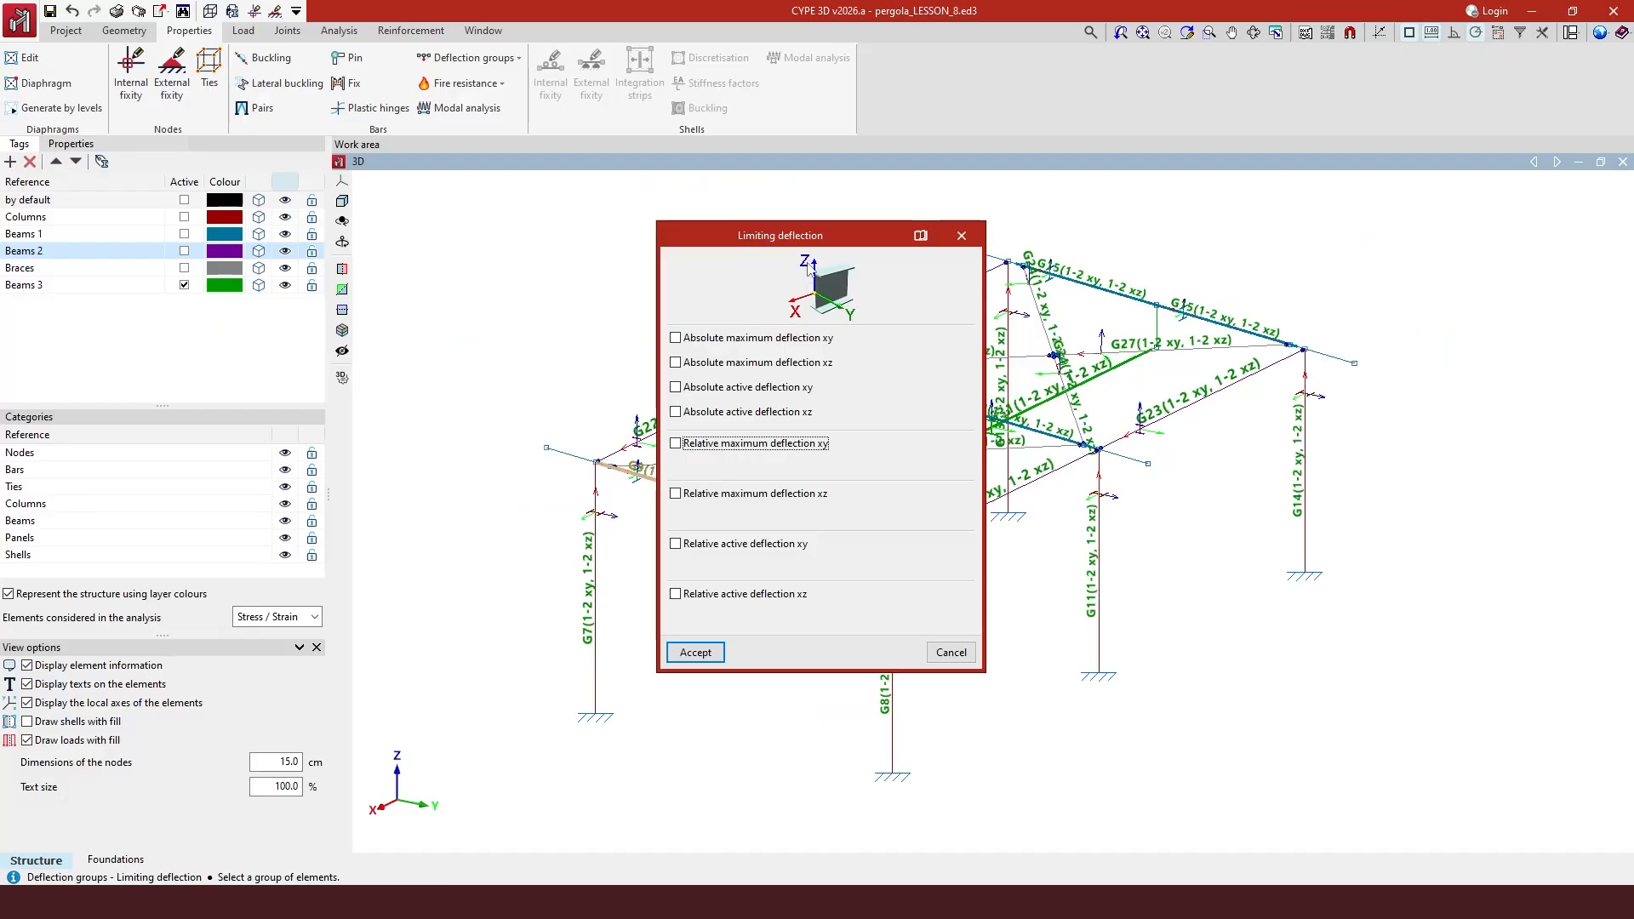
- Set the front sloping beam group's relative maximum deflection xz limit to L / 300
{"action": "left_click", "coordinate": [675, 493]}
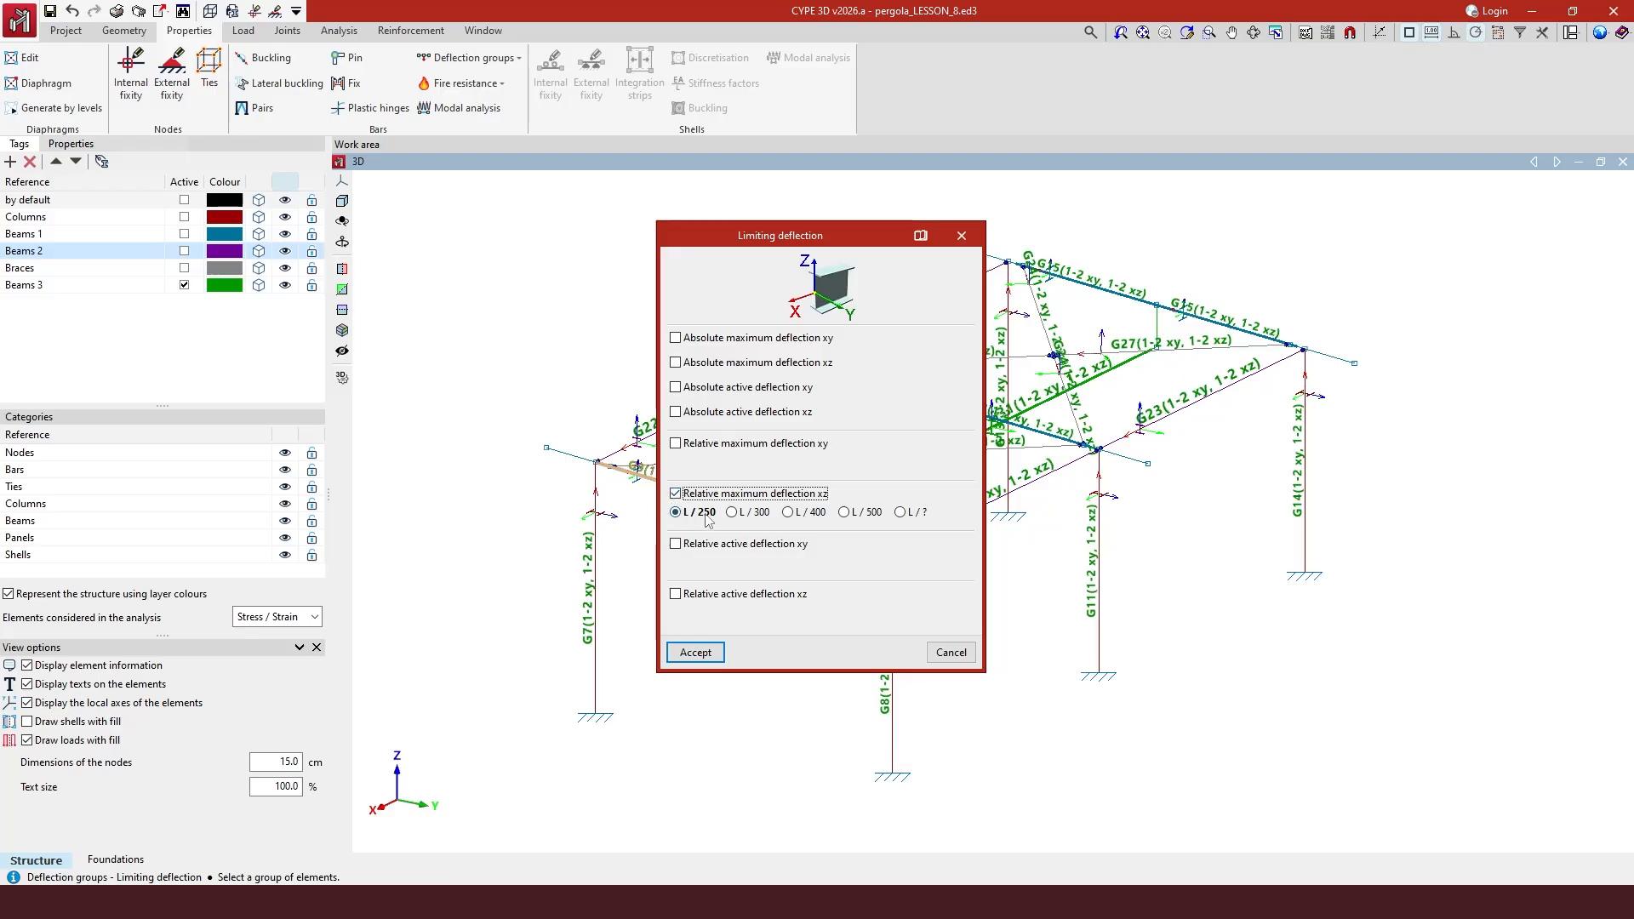
{"action": "left_click", "coordinate": [735, 514]}
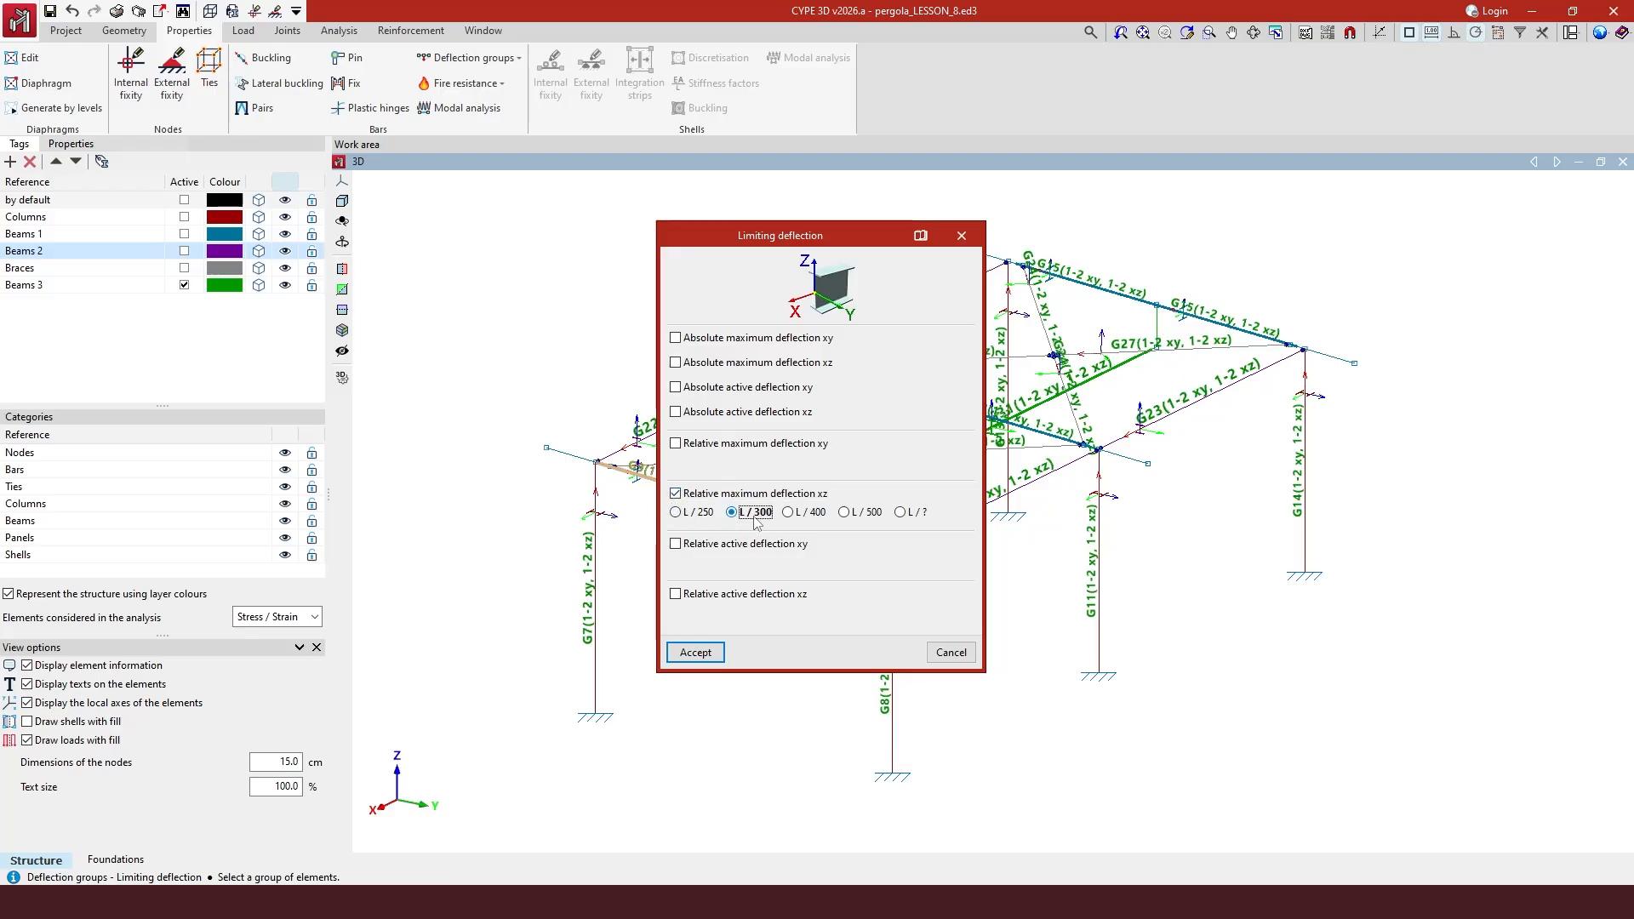
{"action": "left_click", "coordinate": [696, 652]}
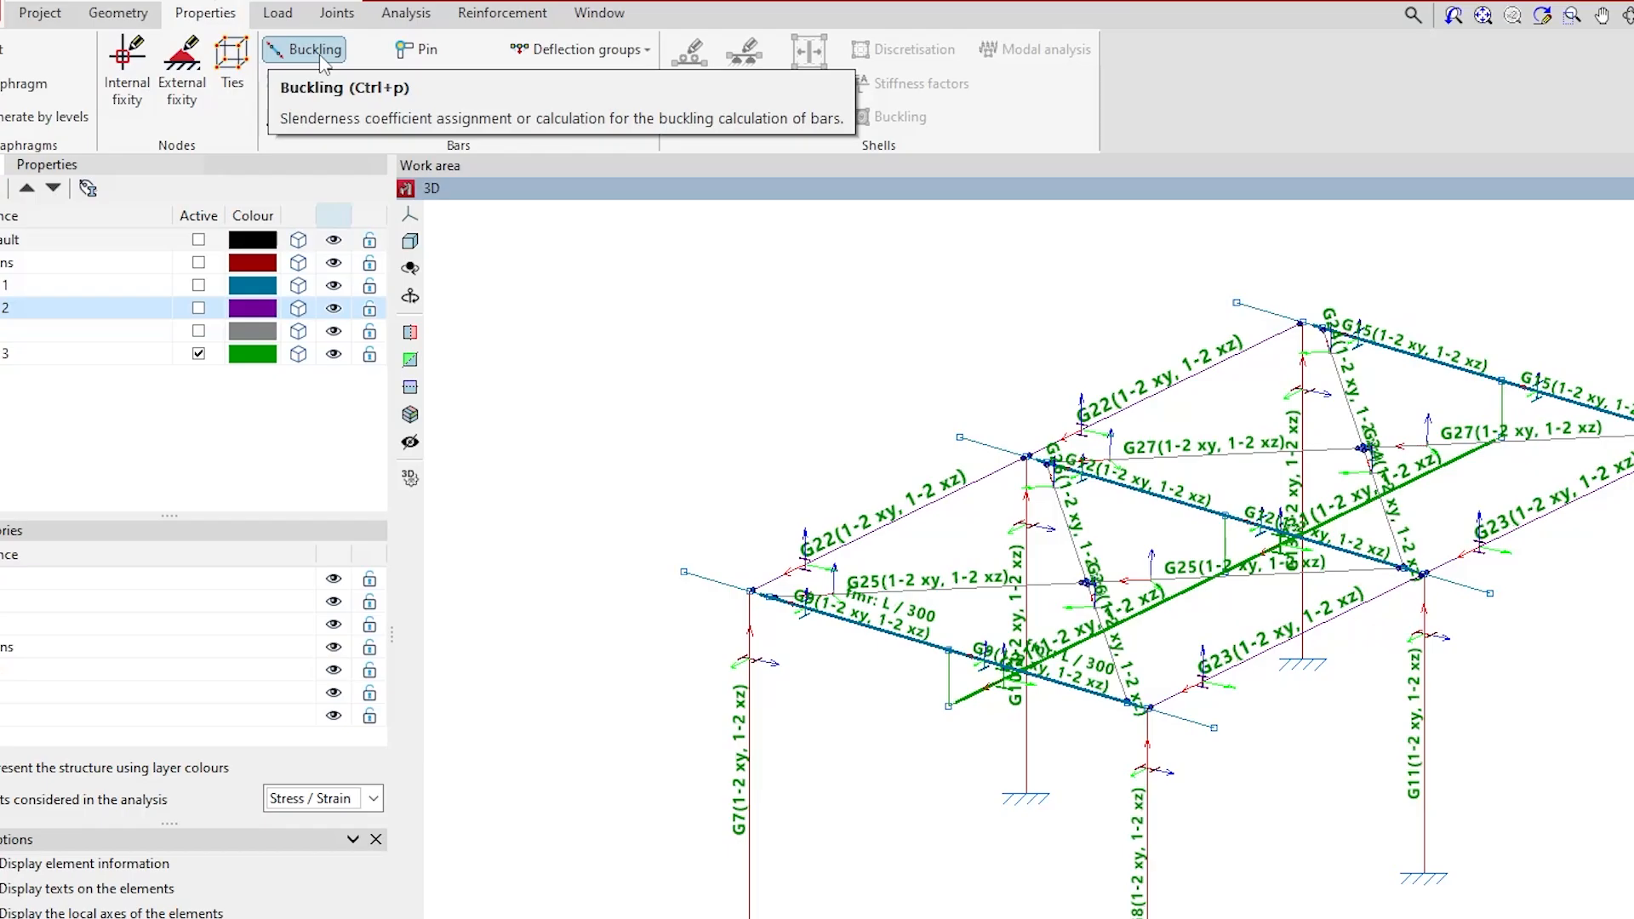
- Examine the buckling coefficients, moment factors and buckling analysis criteria of the front sloping Beams 1 bar
{"action": "left_click", "coordinate": [320, 57]}
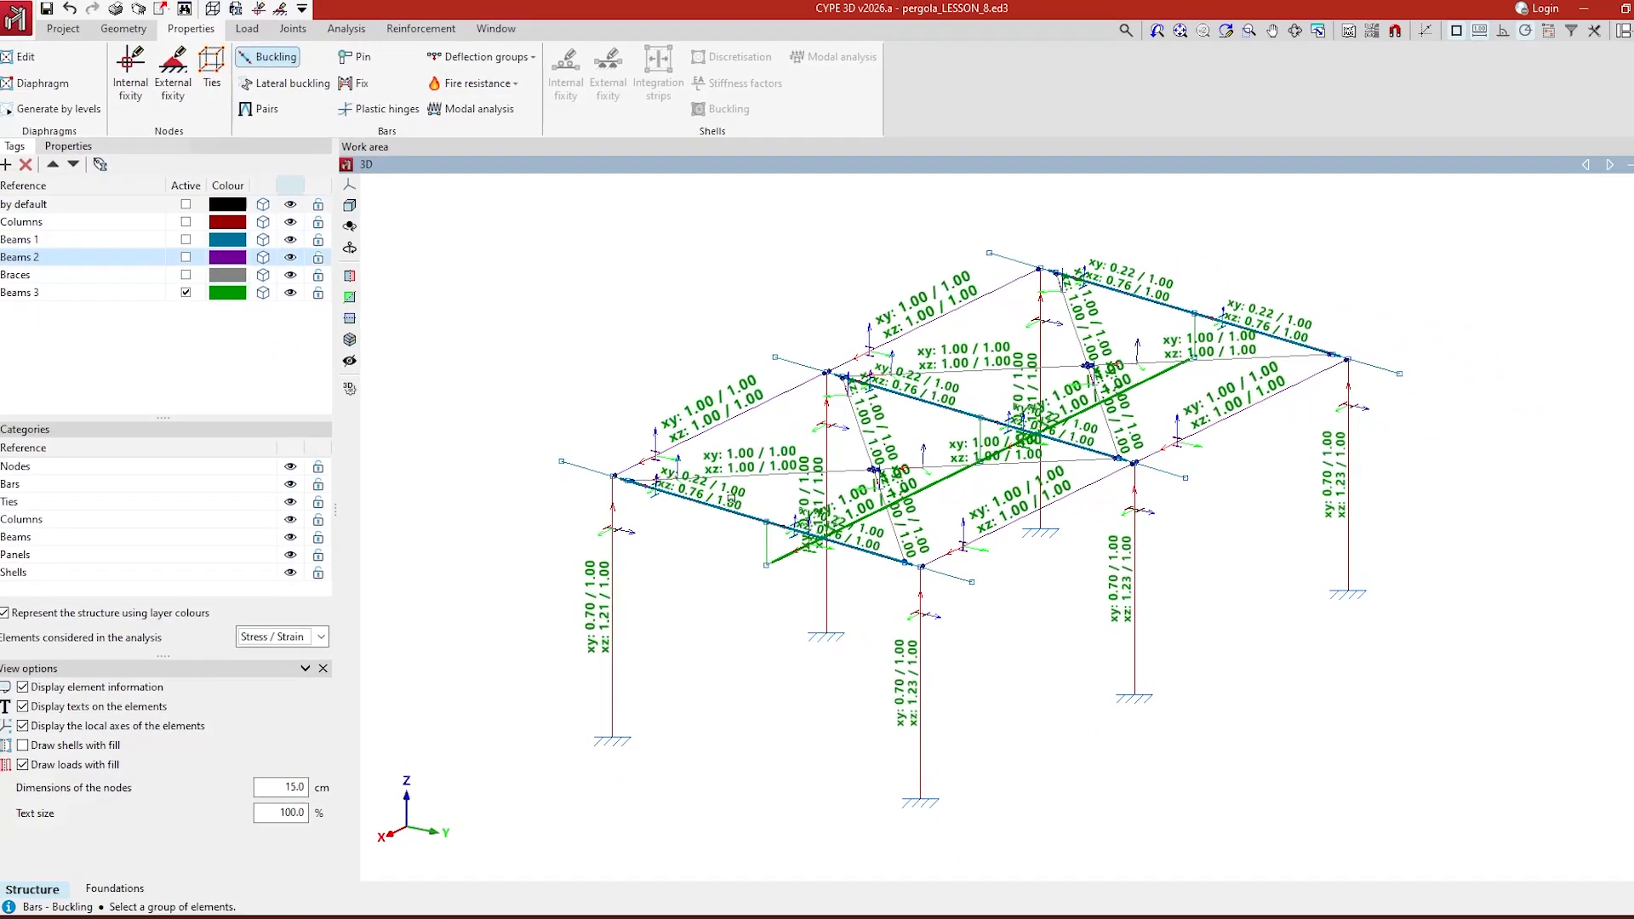
{"action": "left_click", "coordinate": [698, 503]}
{"action": "right_click", "coordinate": [698, 504]}
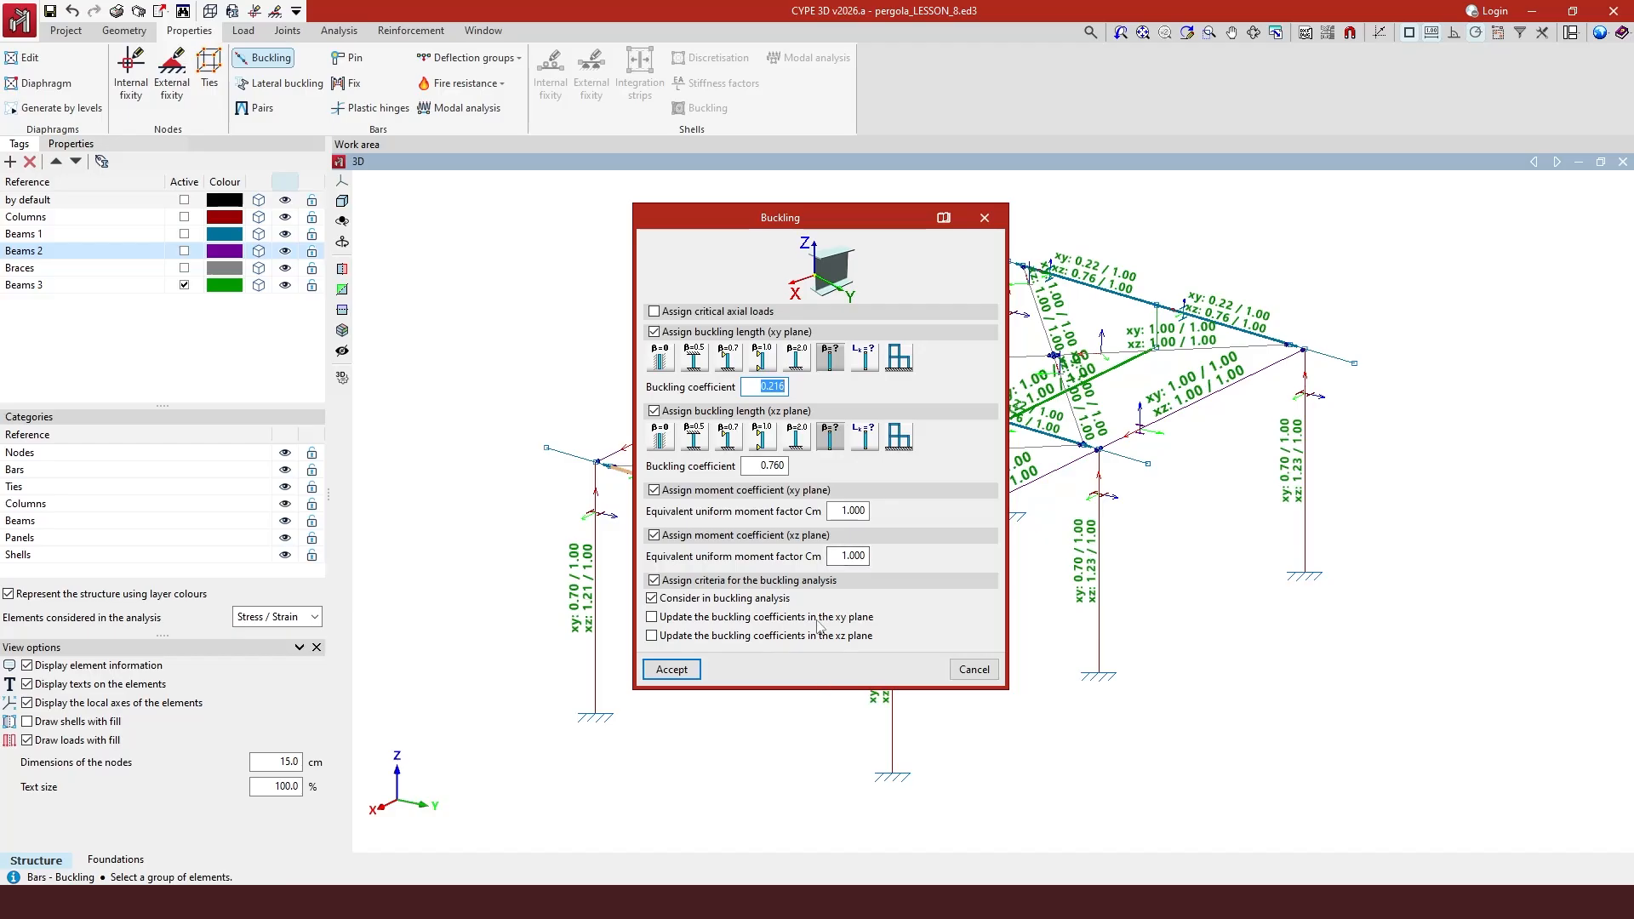
{"action": "mouse_move", "coordinate": [889, 255]}
{"action": "left_click", "coordinate": [985, 217]}
- Look over the buckling analysis commands and the browser's CYPE webinar page on non-linear and buckling analysis, returning to the CYPE 3D pergola model
{"action": "left_click", "coordinate": [338, 32]}
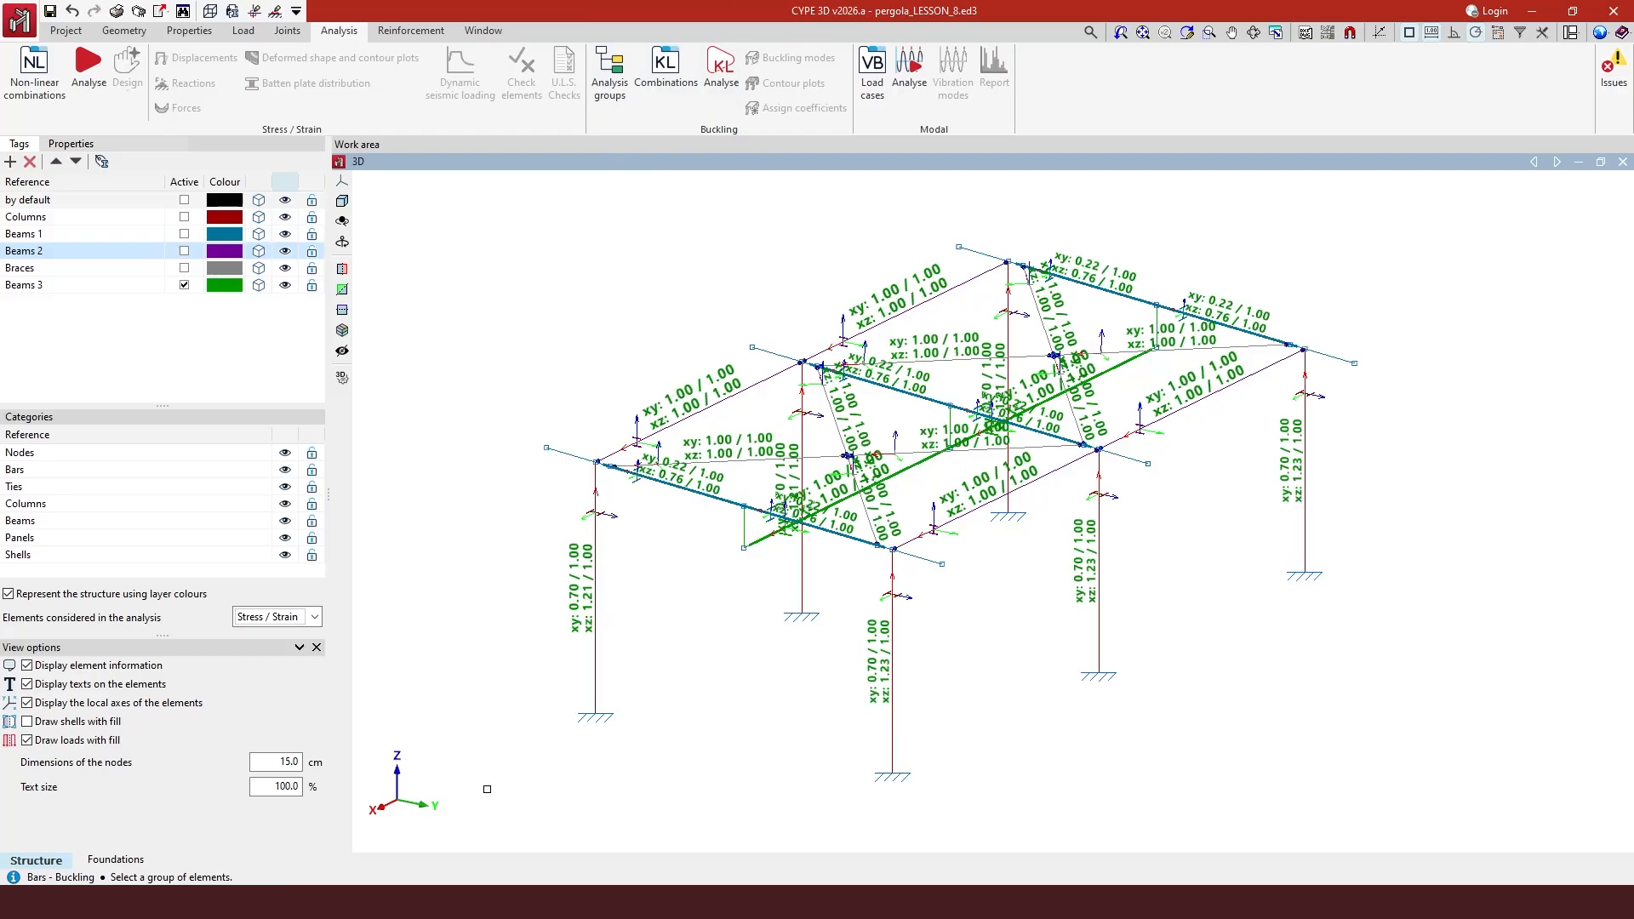
{"action": "left_click", "coordinate": [393, 900]}
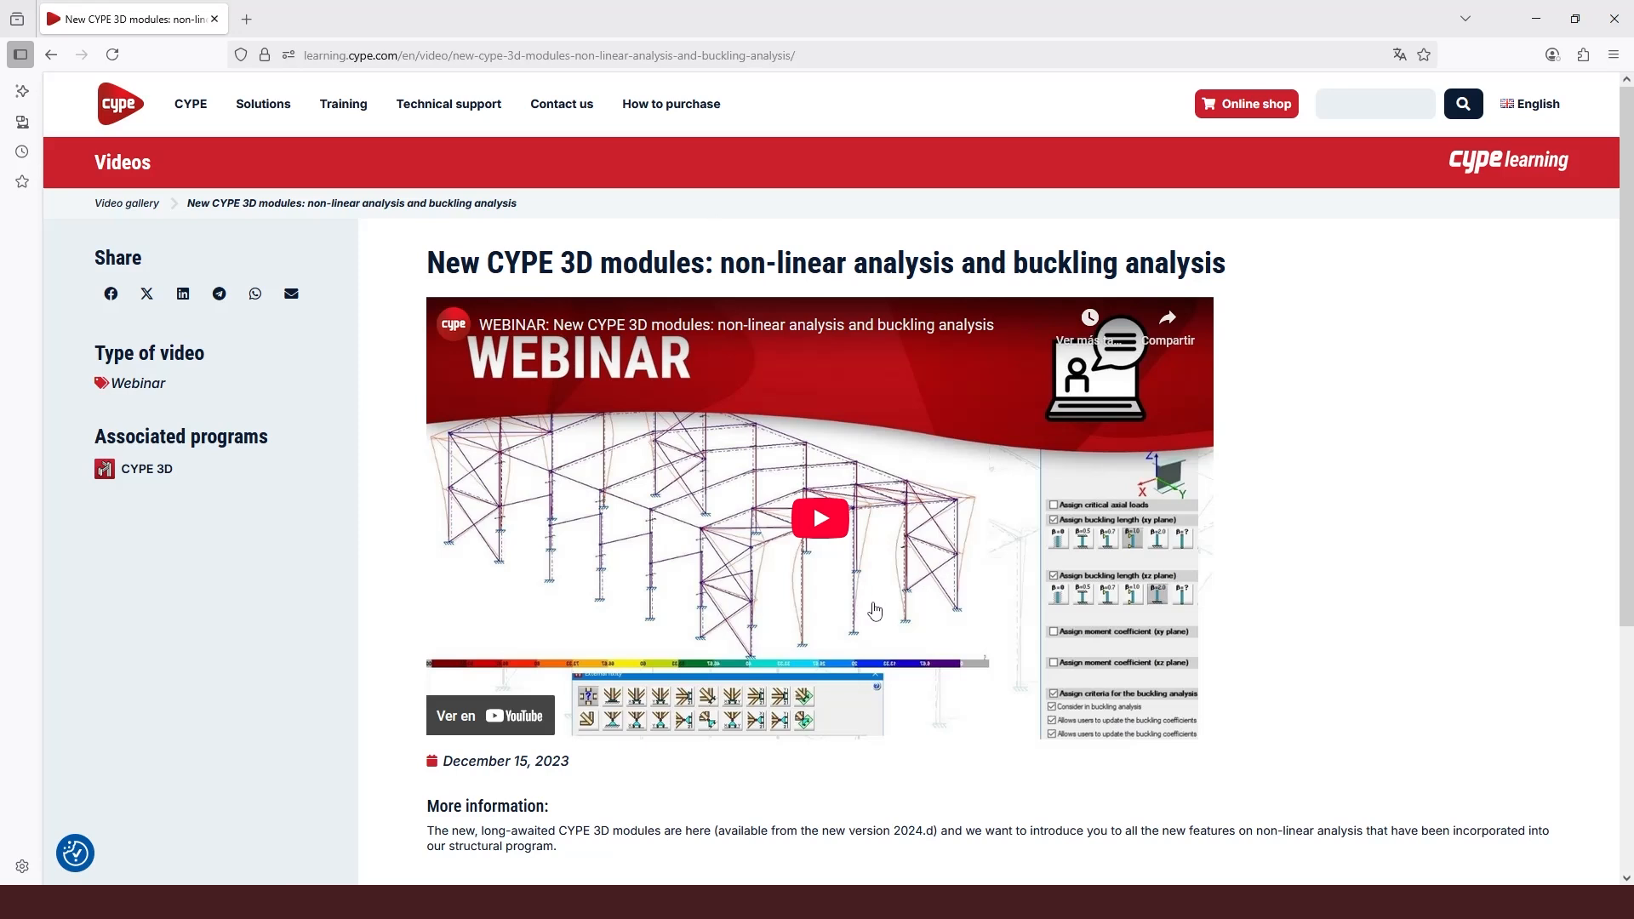
{"action": "mouse_move", "coordinate": [475, 901]}
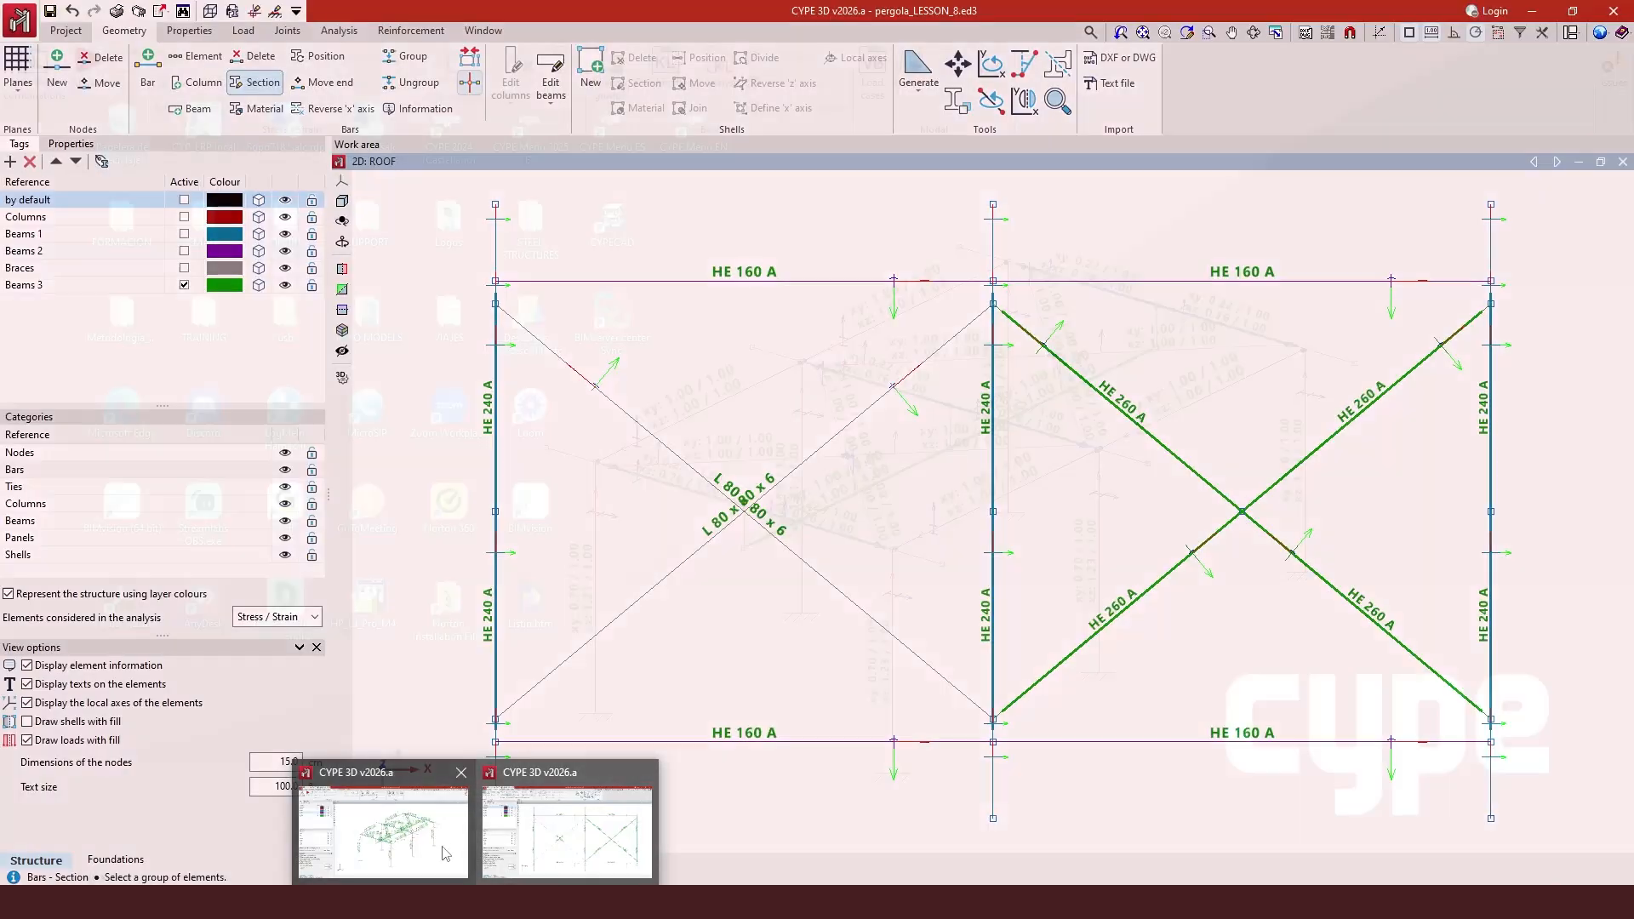
{"action": "left_click", "coordinate": [383, 832]}
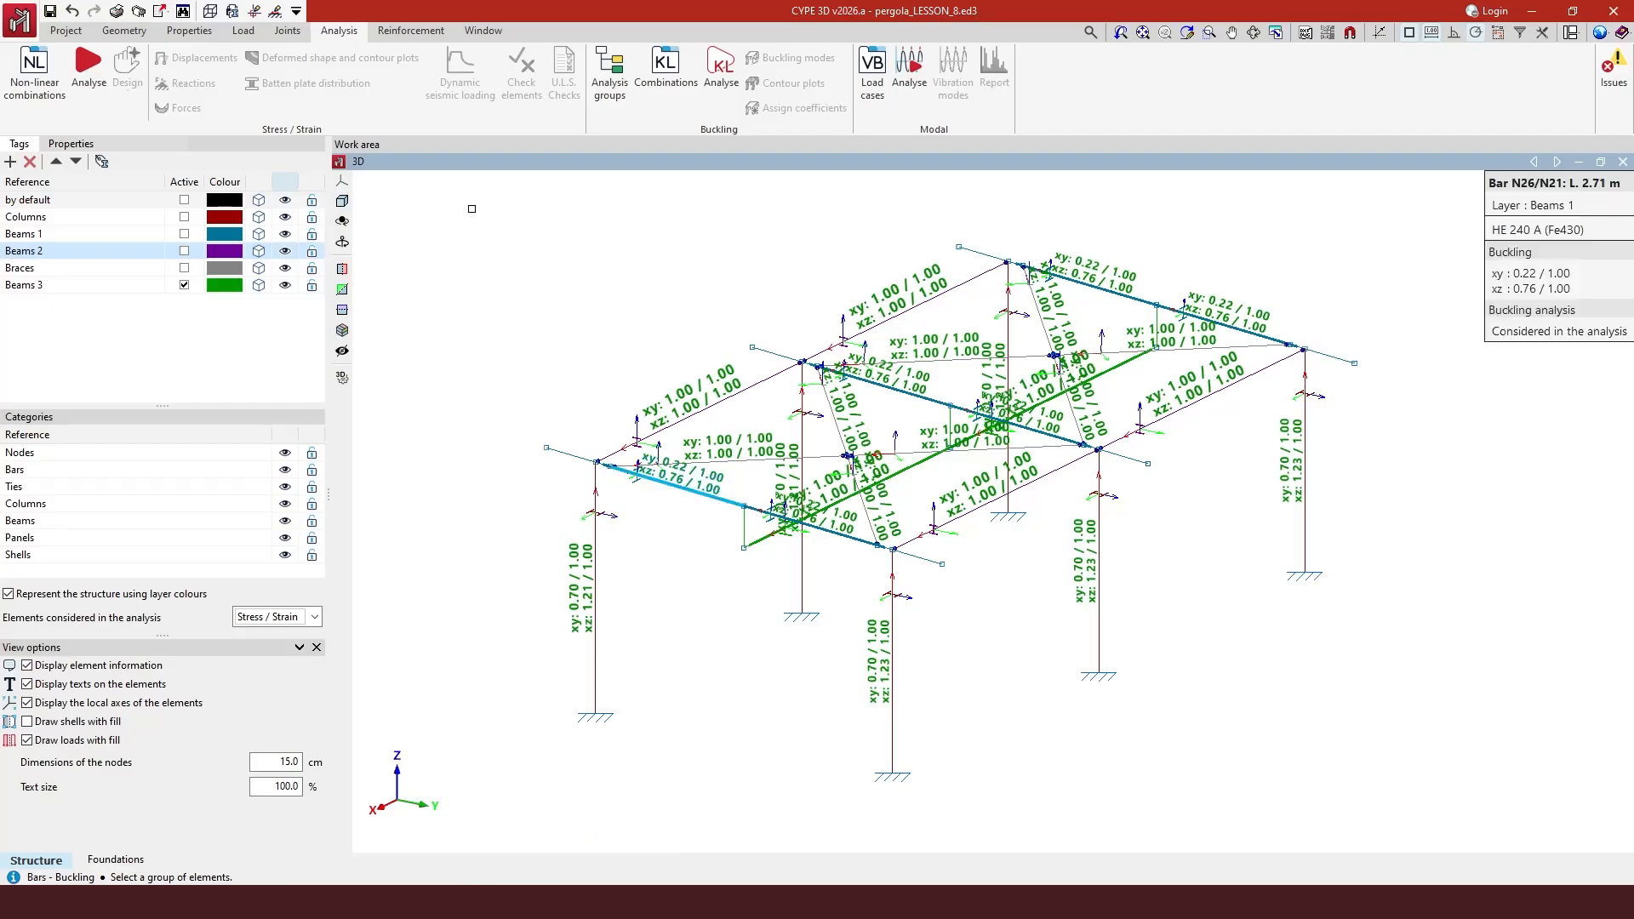
- Examine the front sloping Beams 1 bar's lateral buckling settings for the top flange, bottom flange and critical moment factor
{"action": "left_click", "coordinate": [204, 32]}
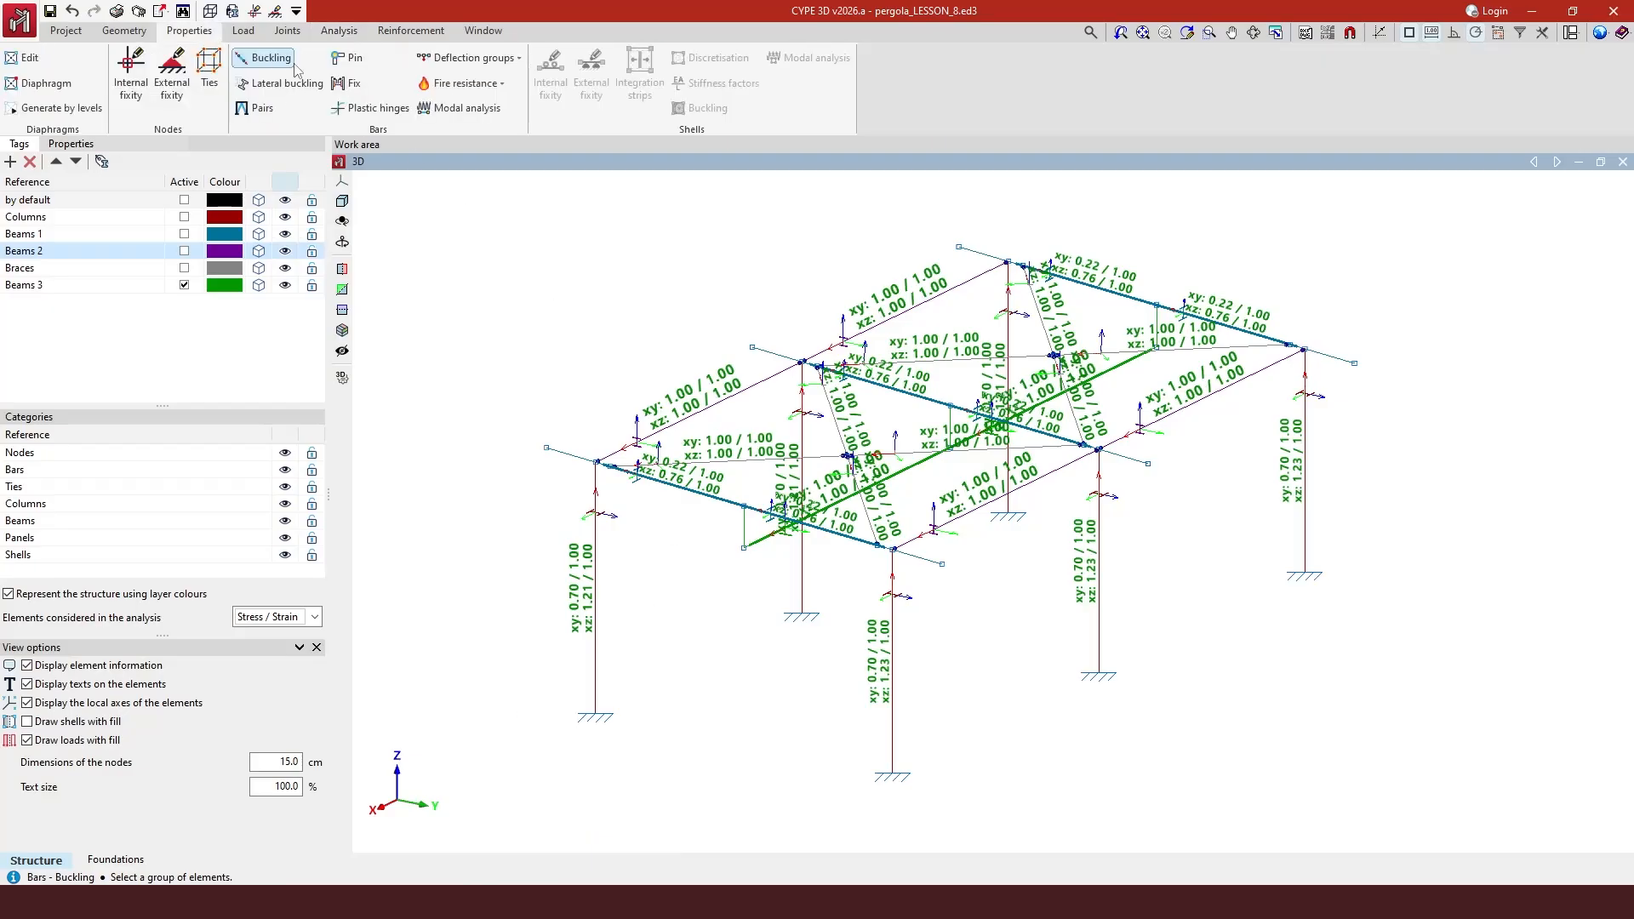
{"action": "left_click", "coordinate": [281, 82]}
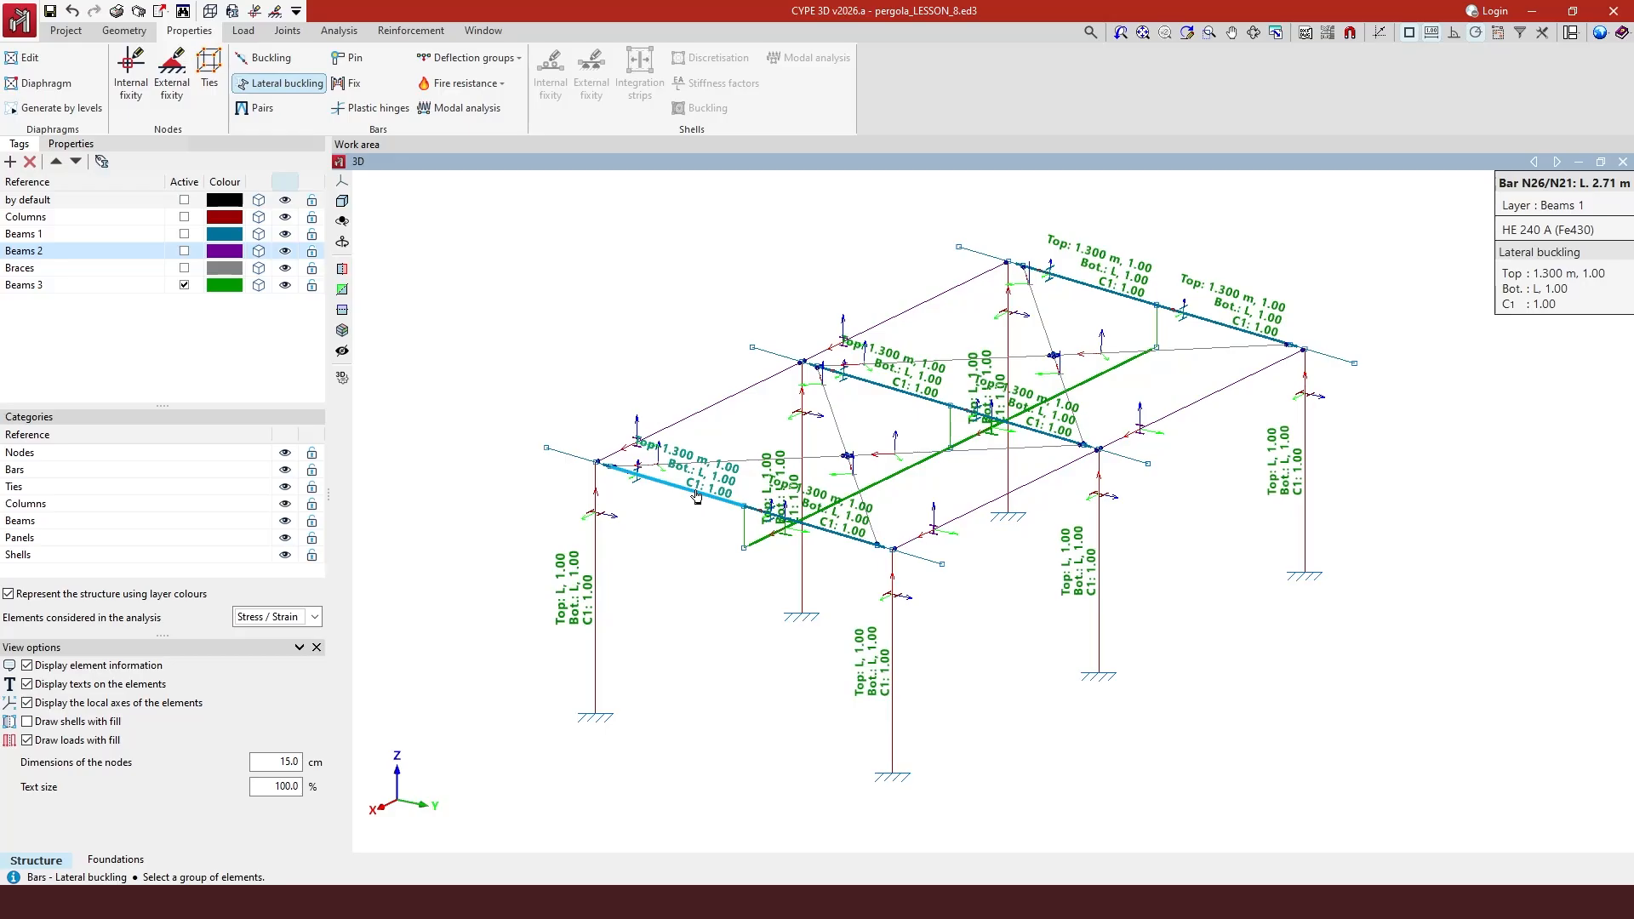
{"action": "left_click", "coordinate": [696, 496]}
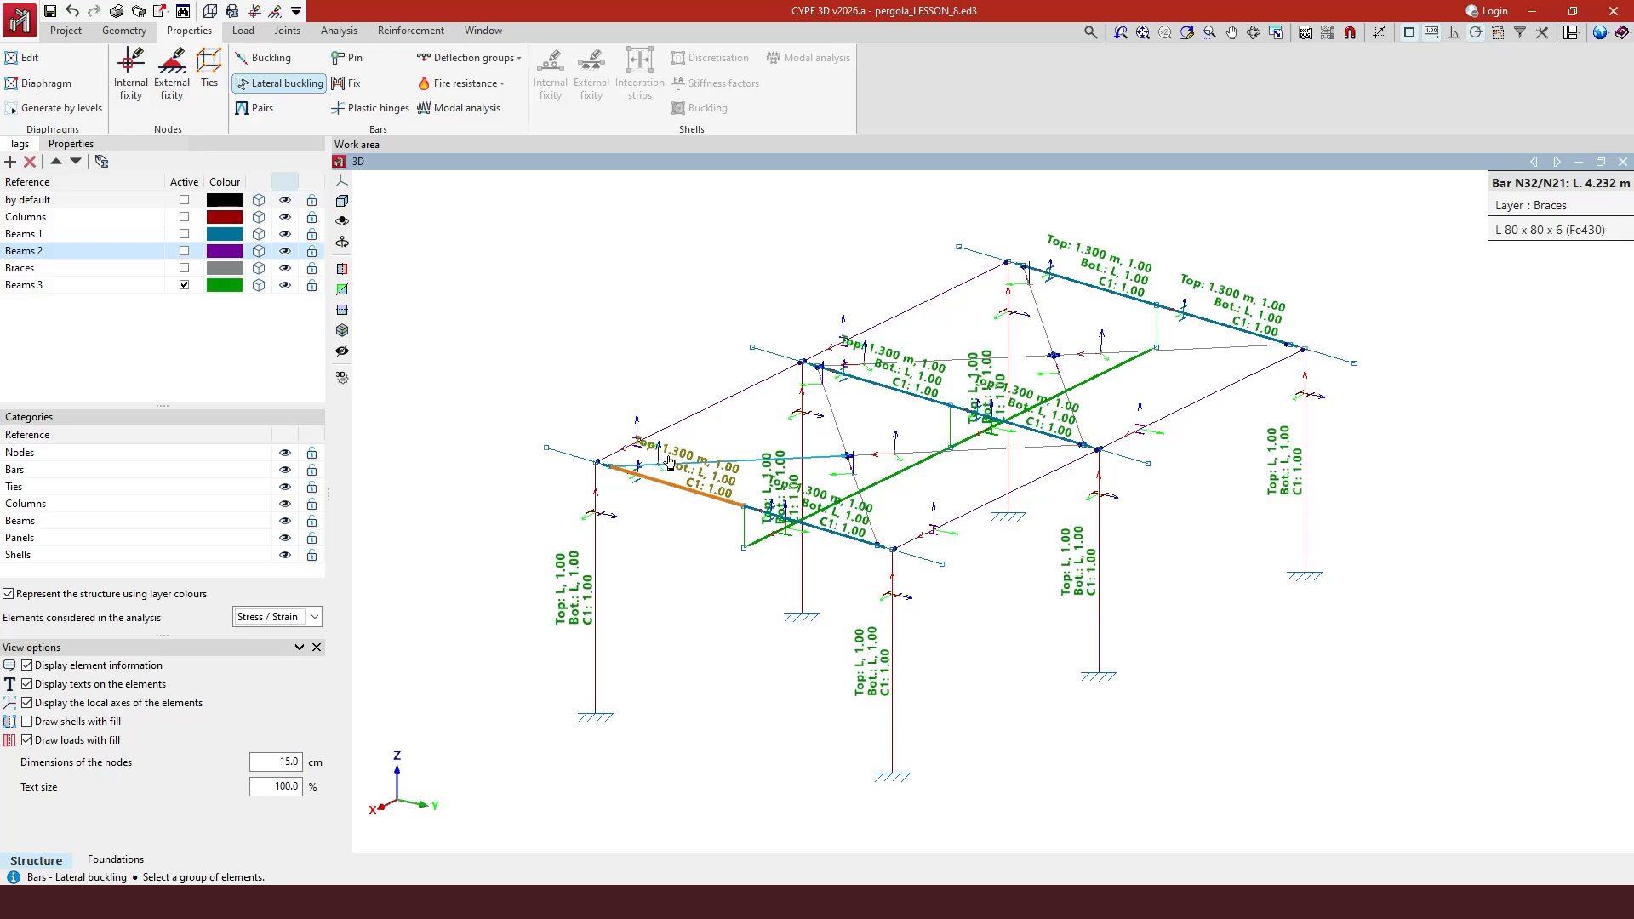
{"action": "right_click", "coordinate": [682, 534]}
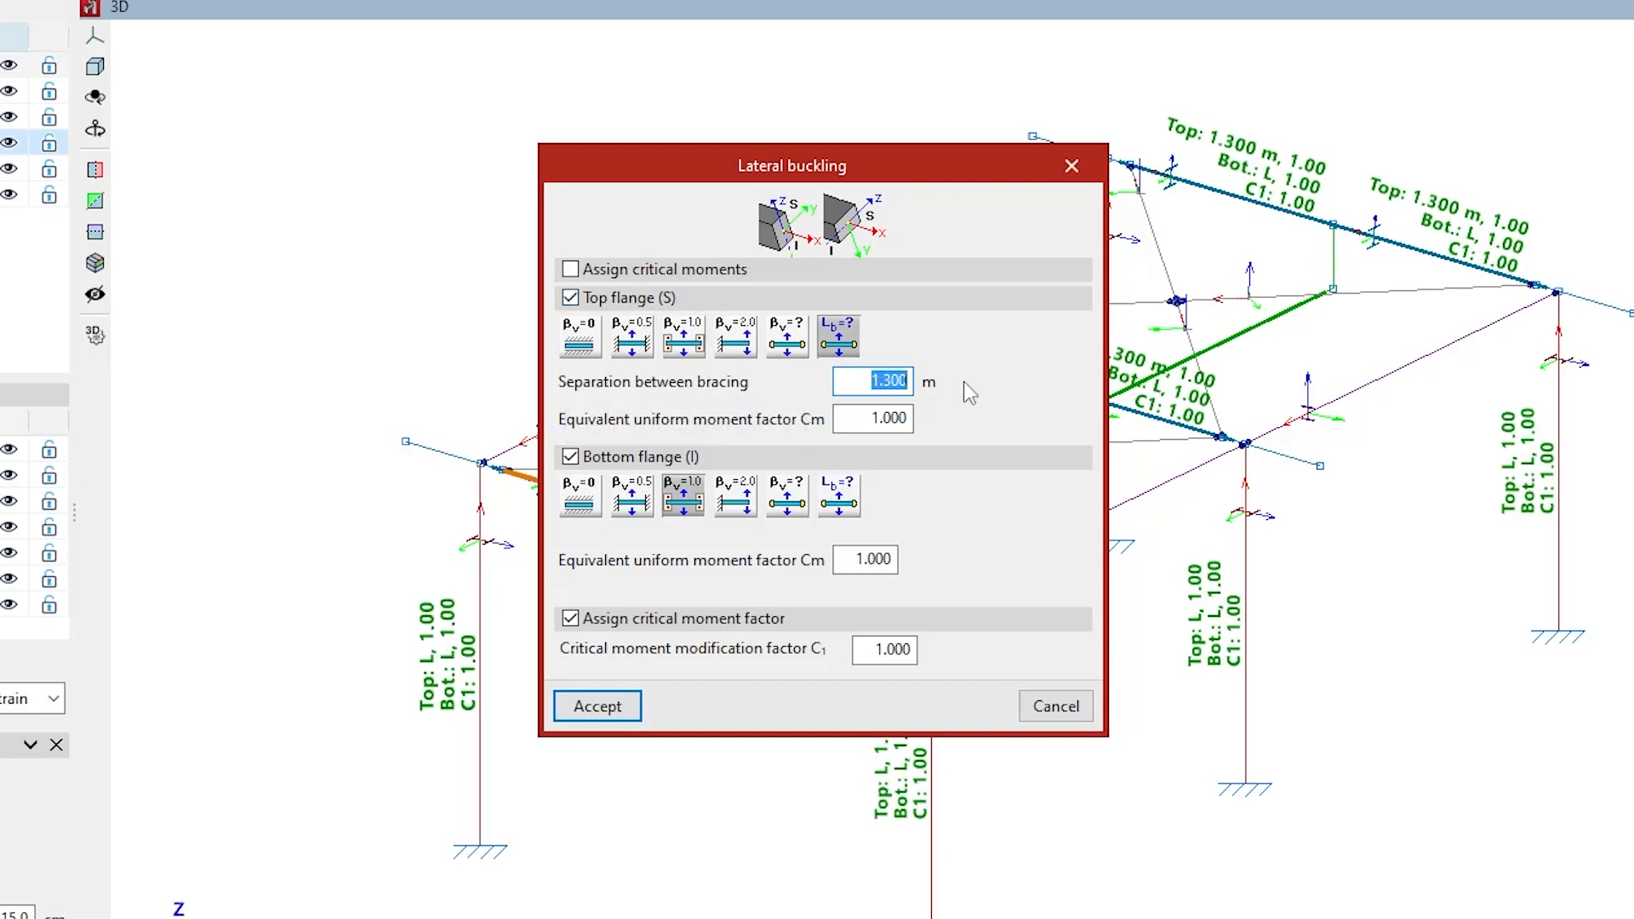
{"action": "left_click", "coordinate": [1071, 167]}
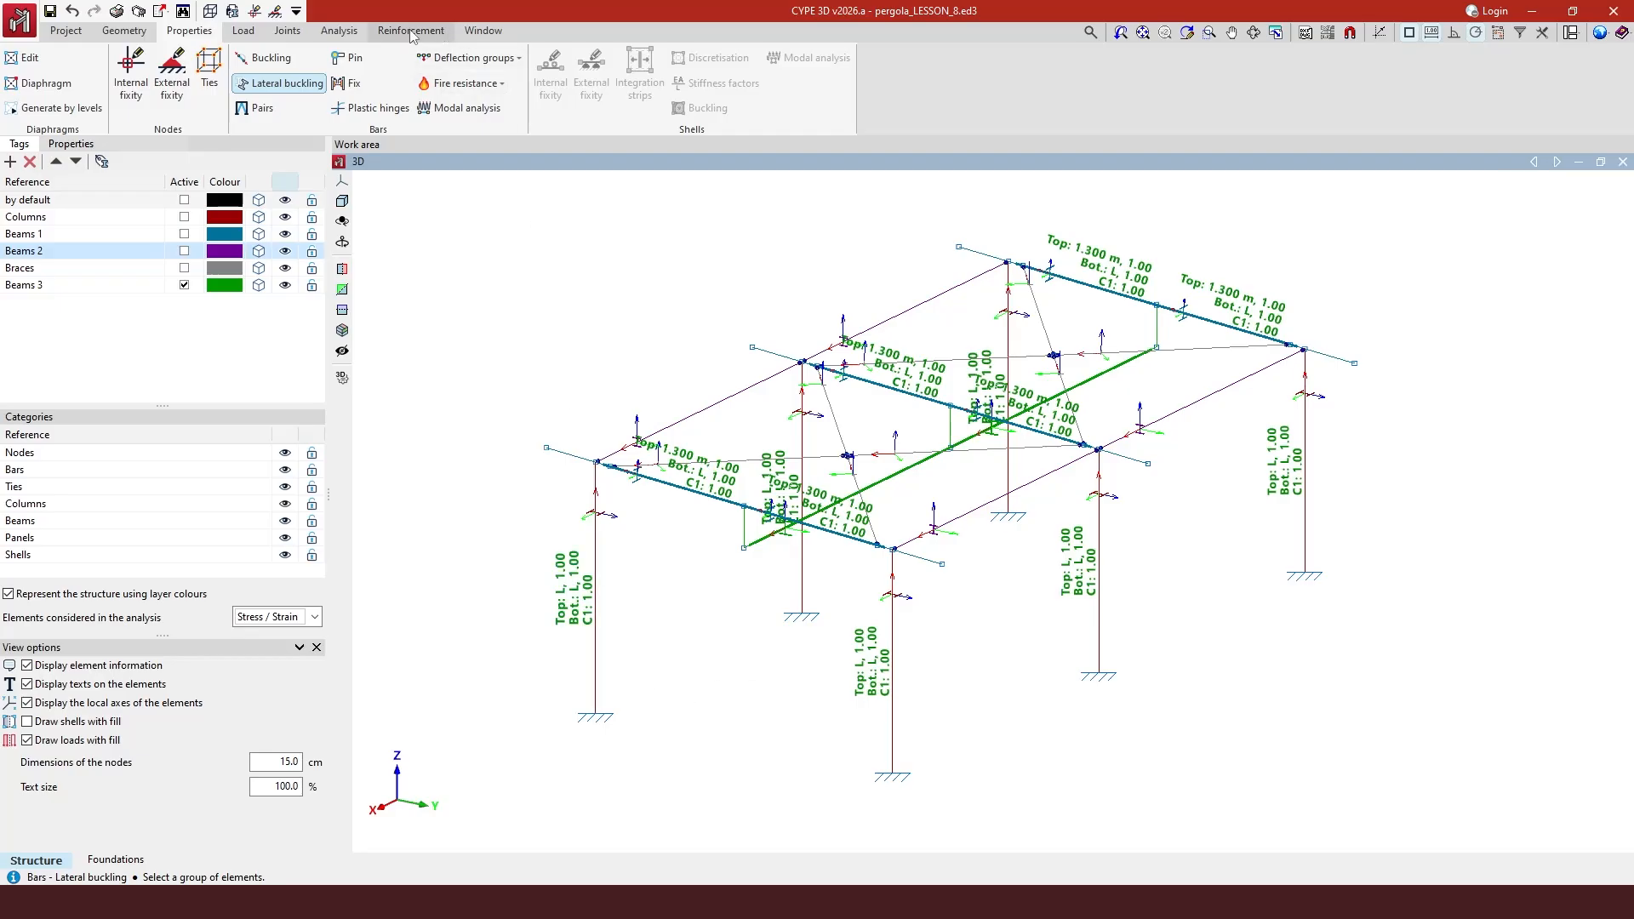
- Open the additional live loadcases in the general data, assigning the use category A. Domestic and household
{"action": "left_click", "coordinate": [68, 34]}
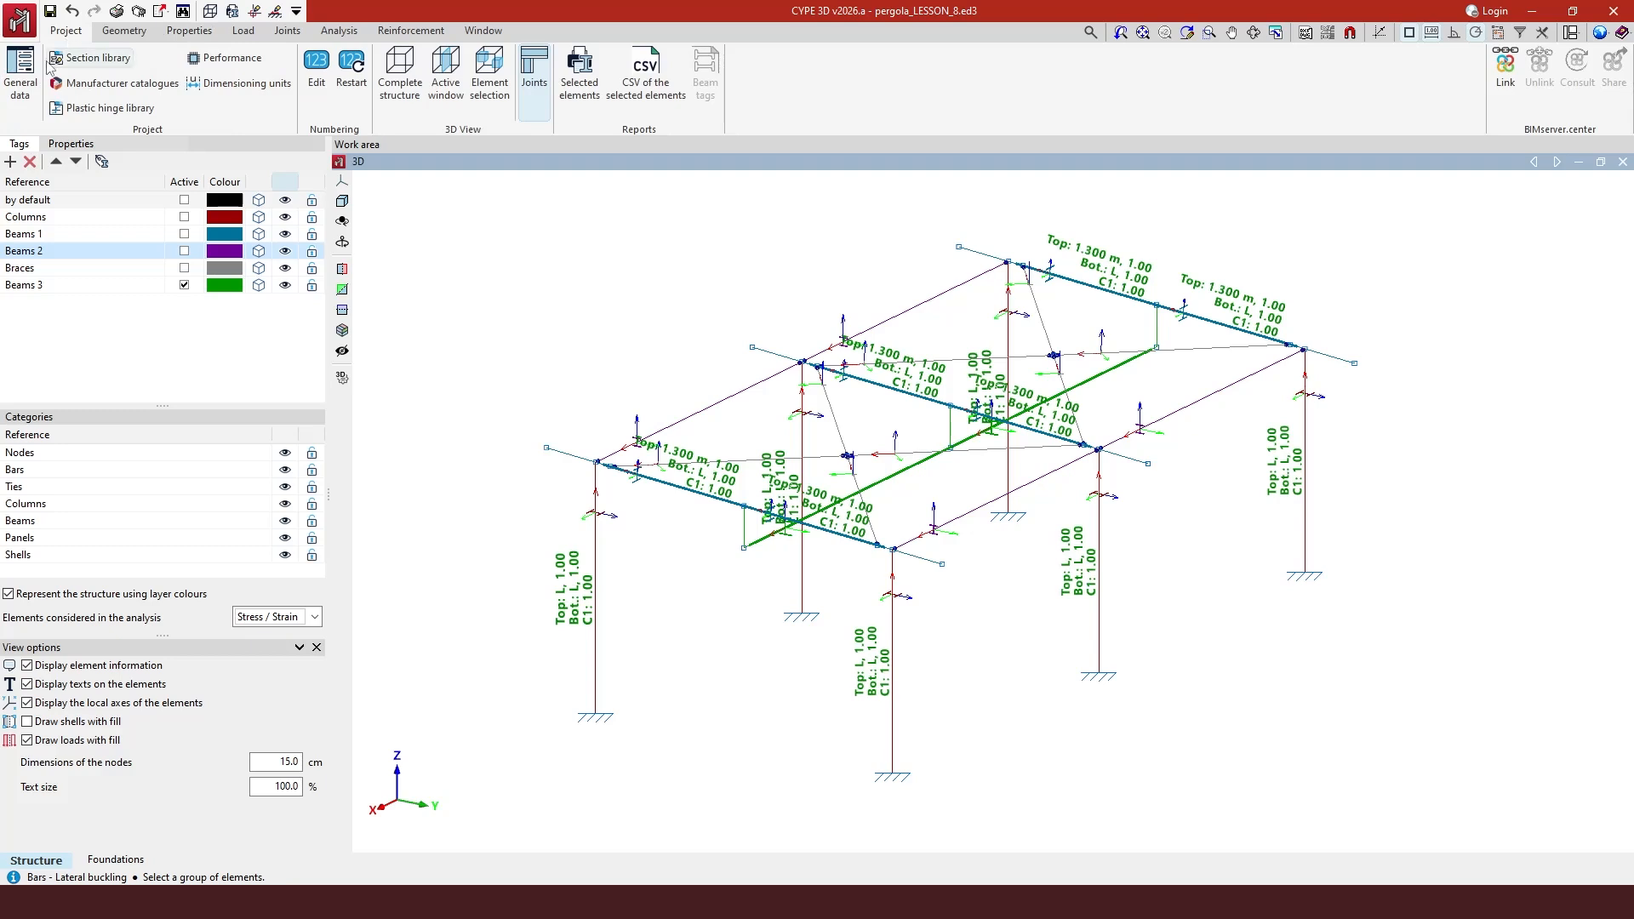
{"action": "left_click", "coordinate": [25, 93]}
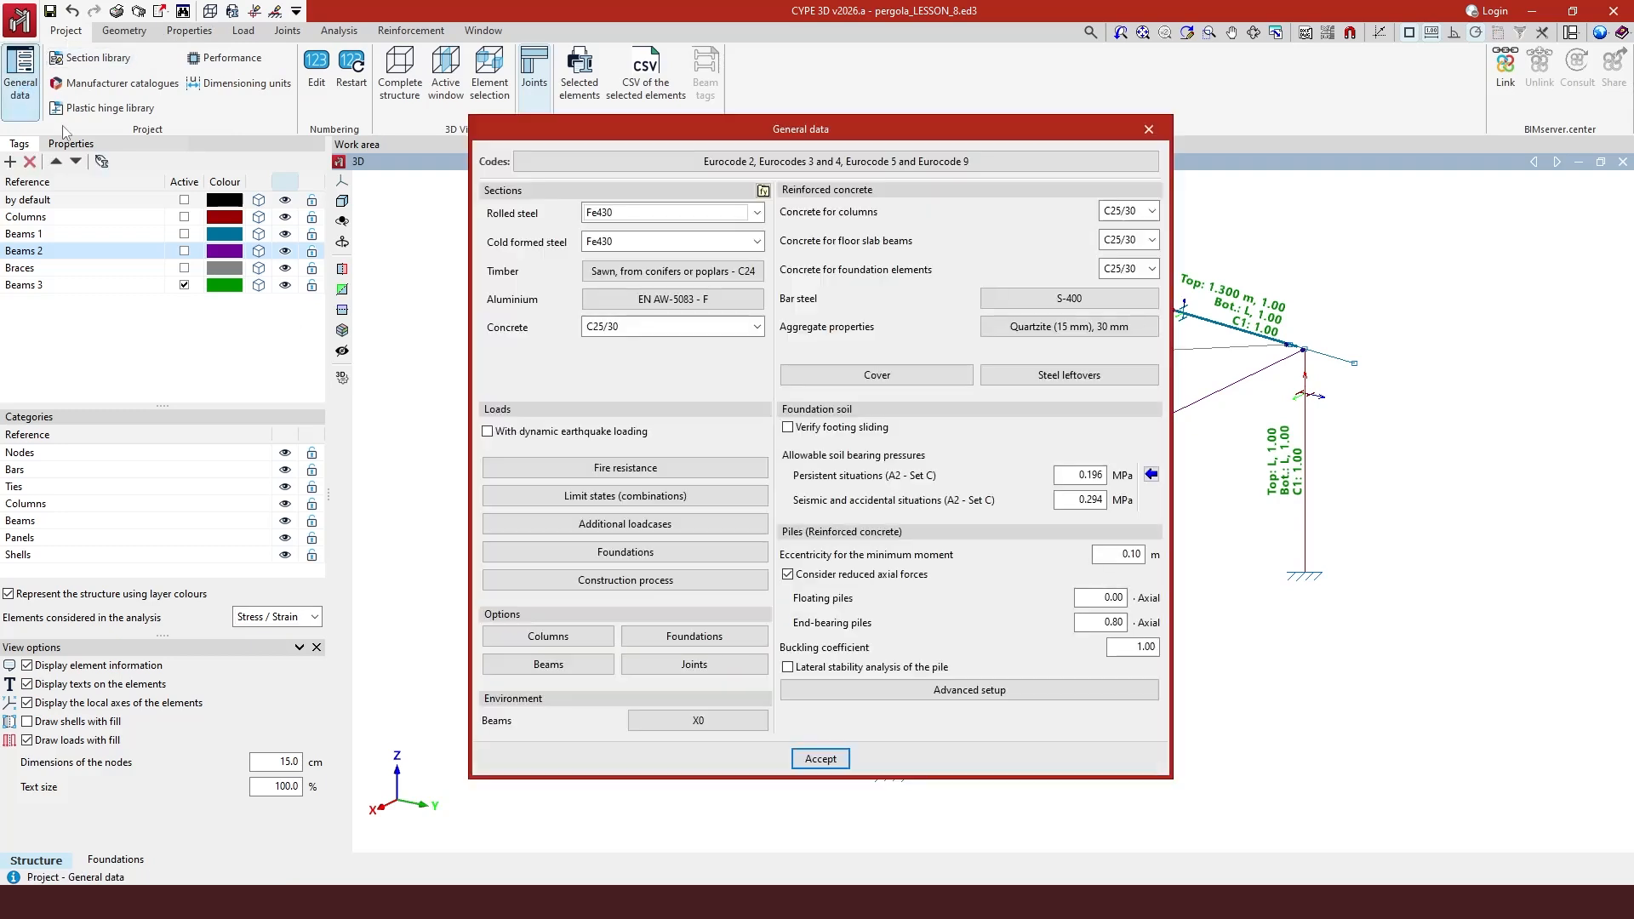
{"action": "left_click", "coordinate": [610, 534]}
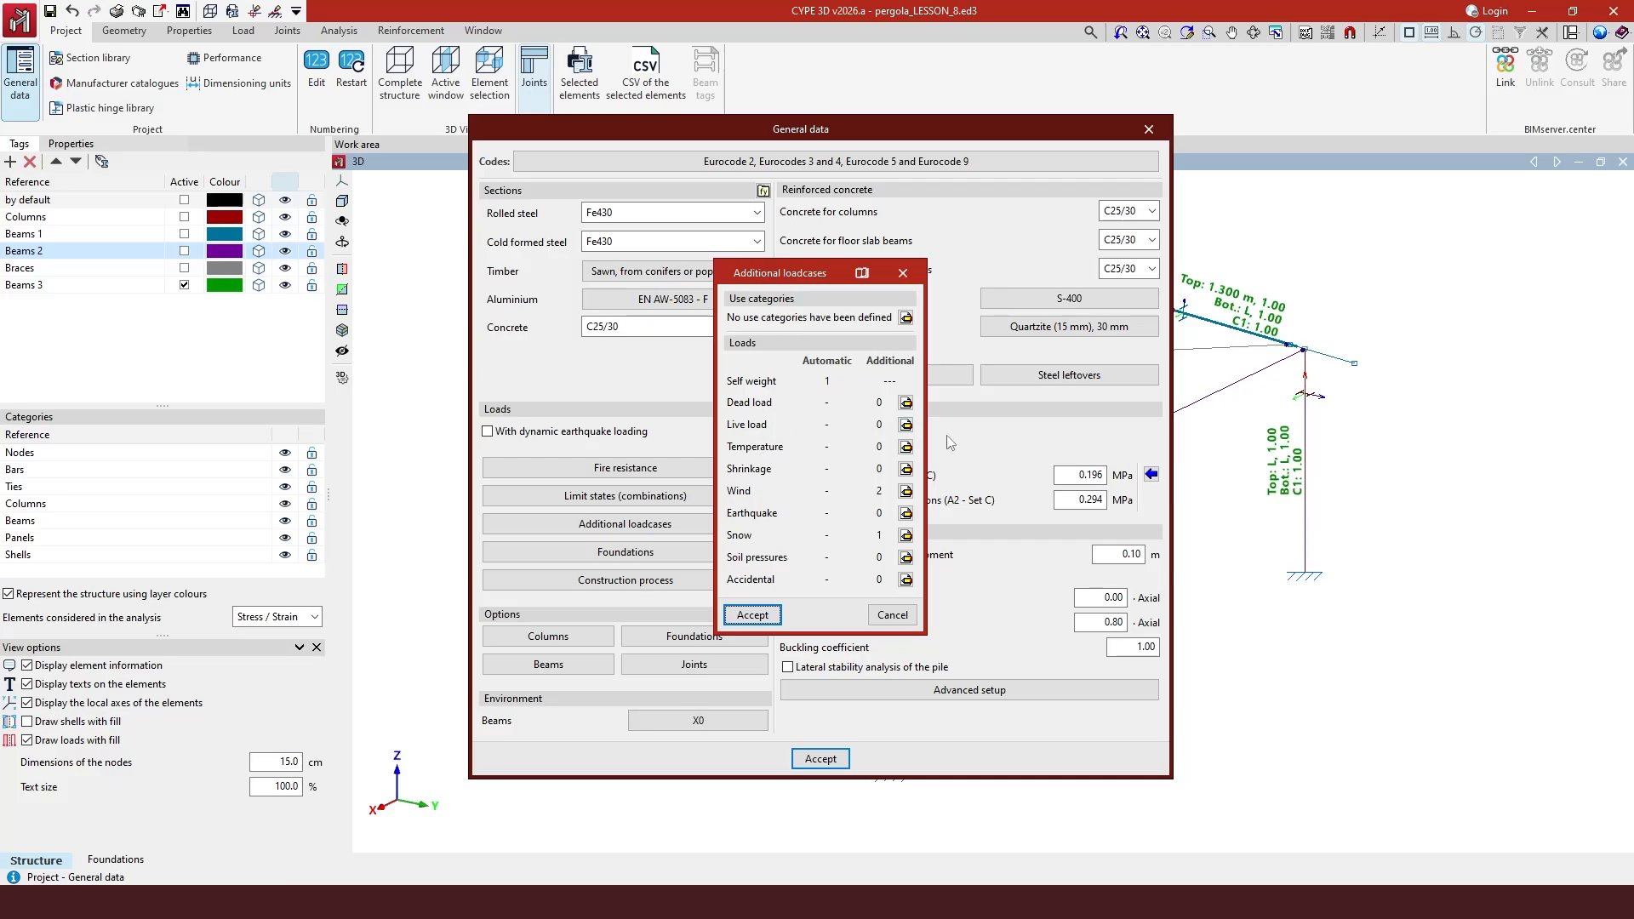
{"action": "left_click", "coordinate": [906, 424]}
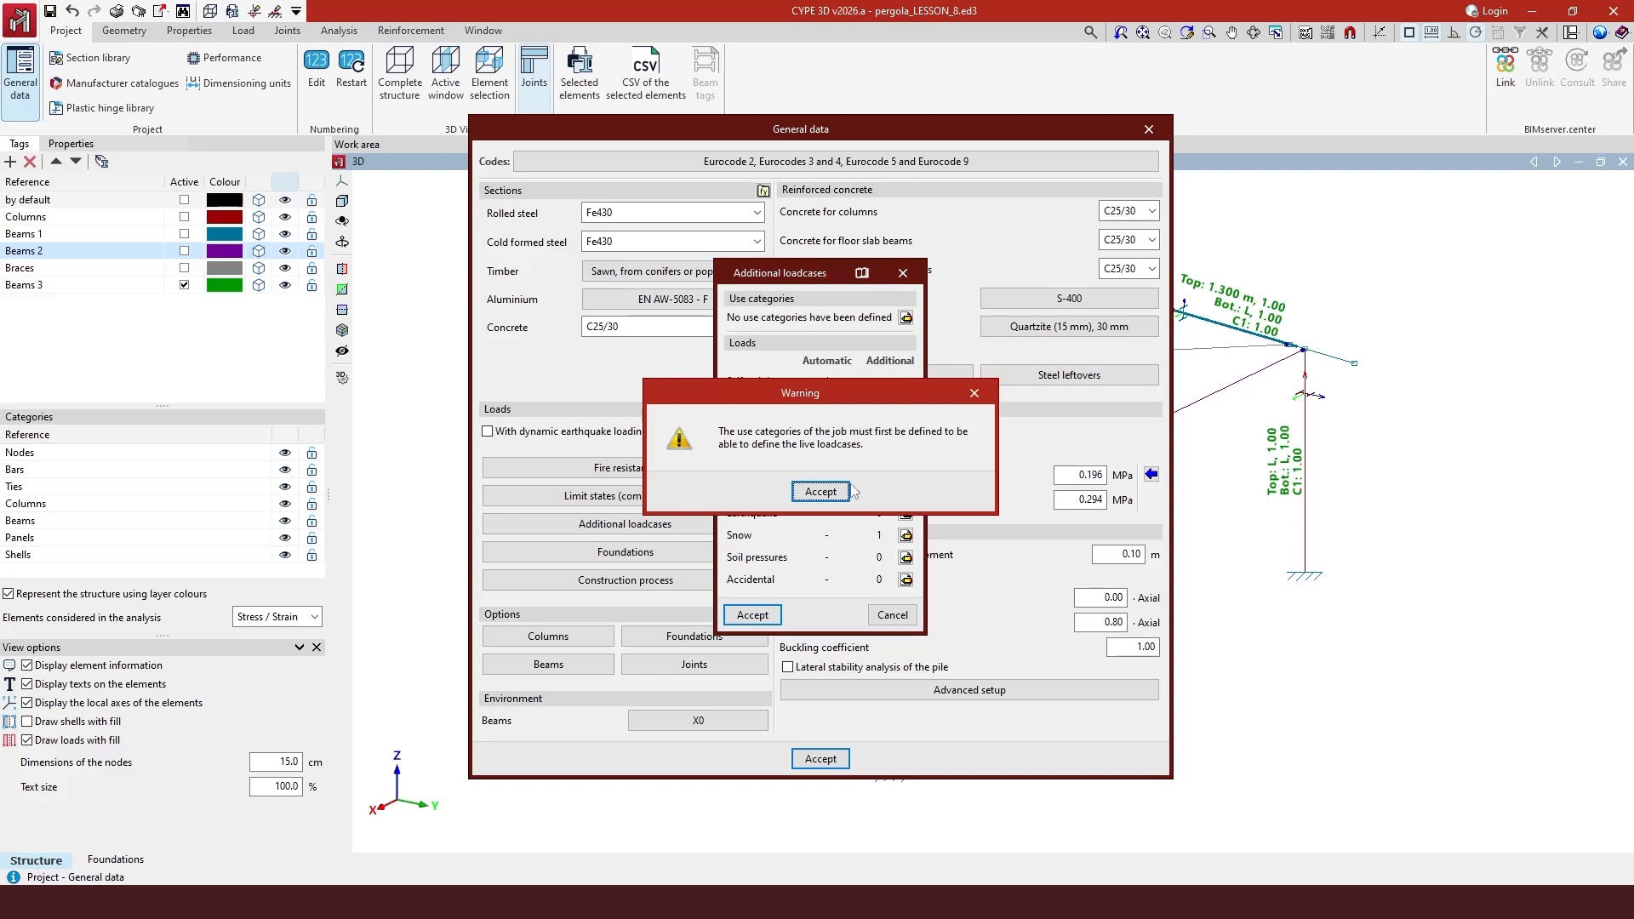
{"action": "left_click", "coordinate": [829, 494]}
{"action": "left_click", "coordinate": [736, 375]}
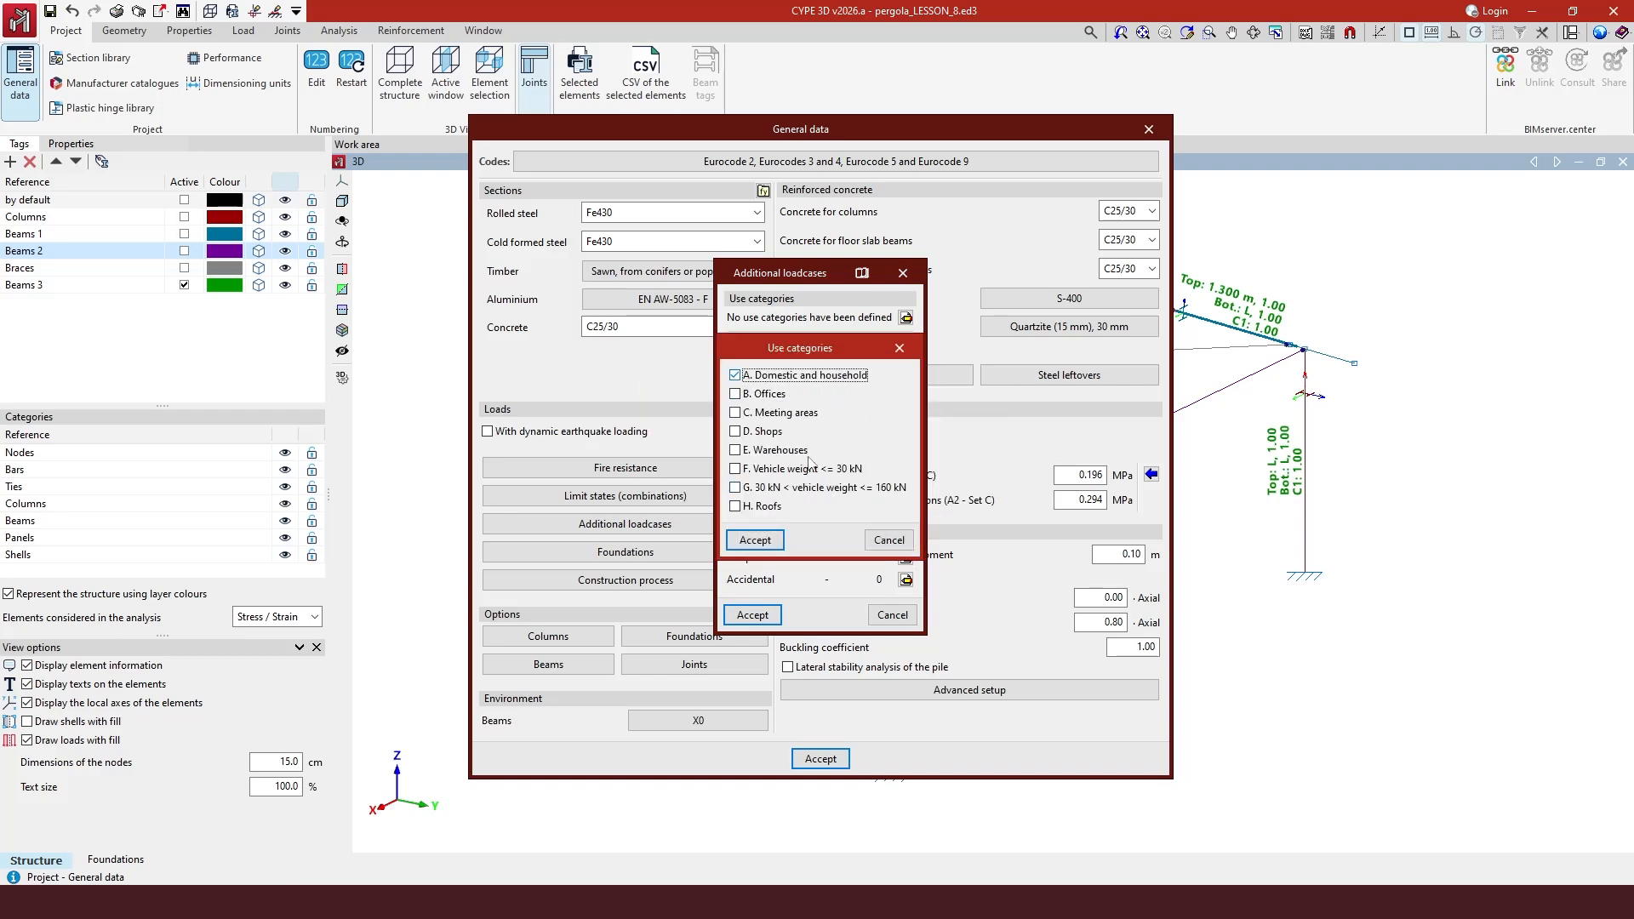
{"action": "left_click", "coordinate": [766, 539]}
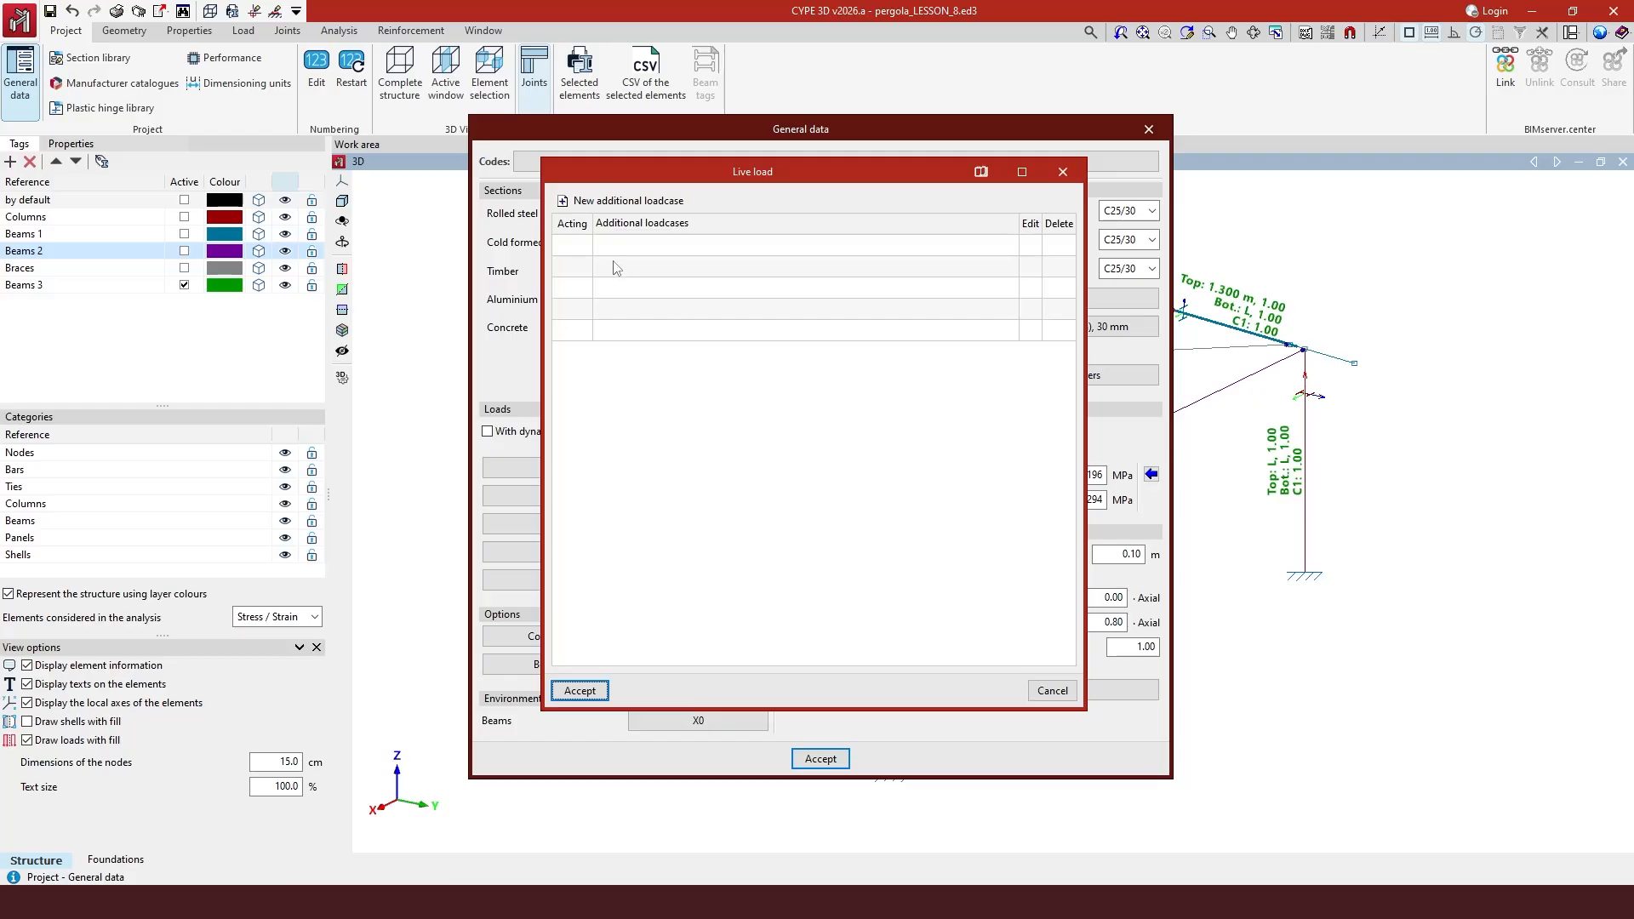
- Add an additional live loadcase LL 1 without different load dispositions and accept the general data
{"action": "left_click", "coordinate": [563, 202]}
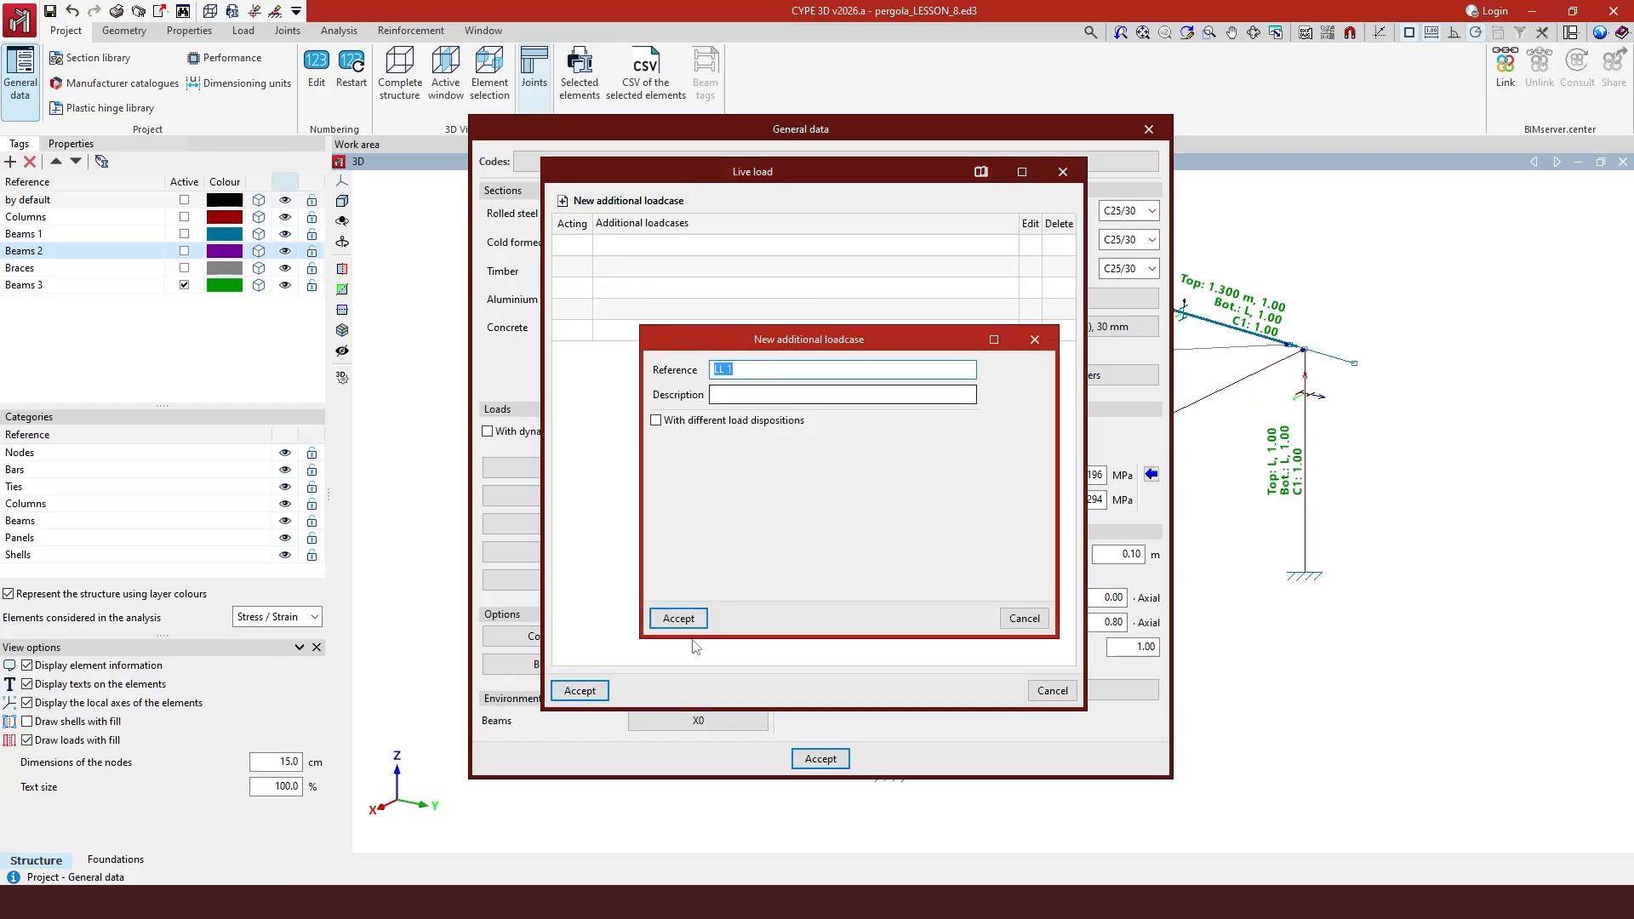
{"action": "left_click", "coordinate": [678, 618]}
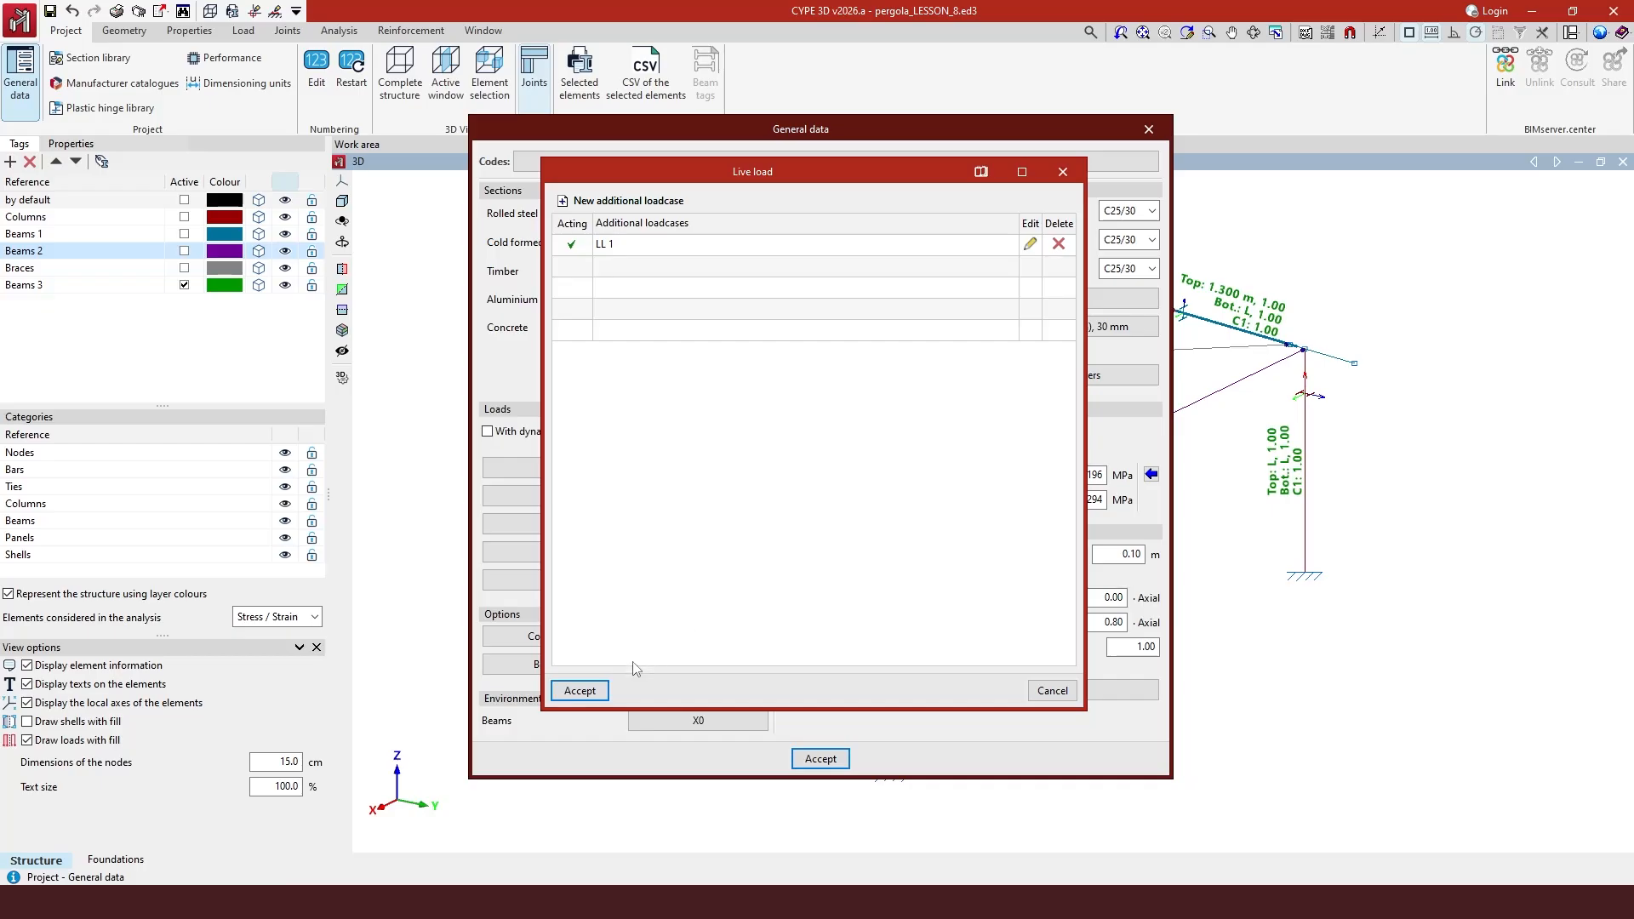
{"action": "left_click", "coordinate": [596, 692]}
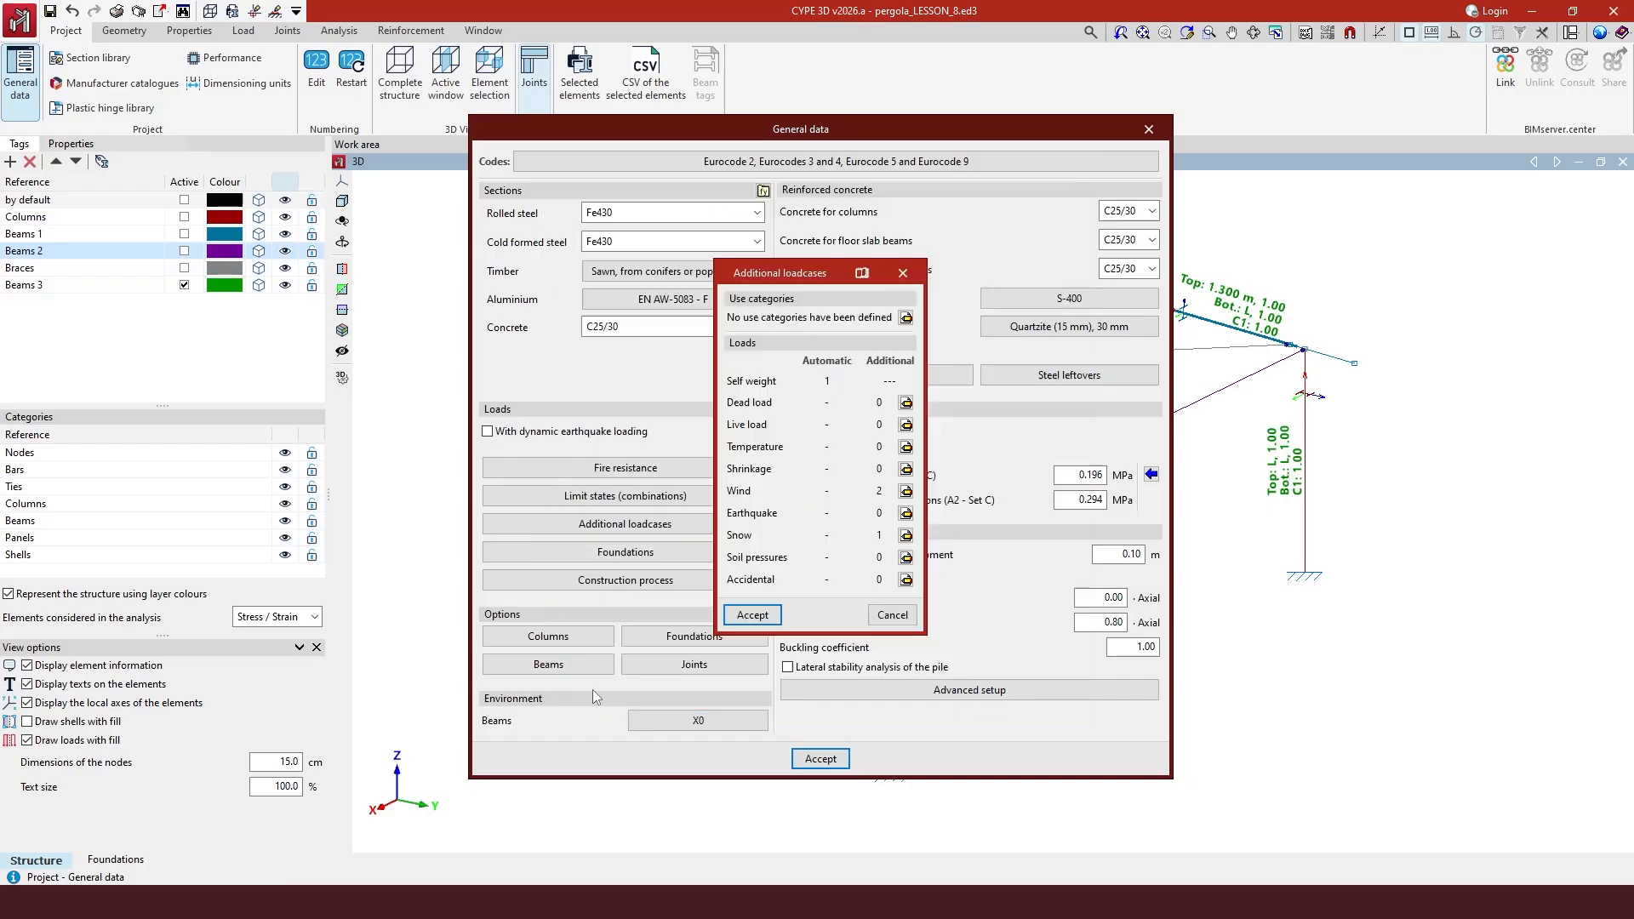
{"action": "left_click", "coordinate": [753, 616]}
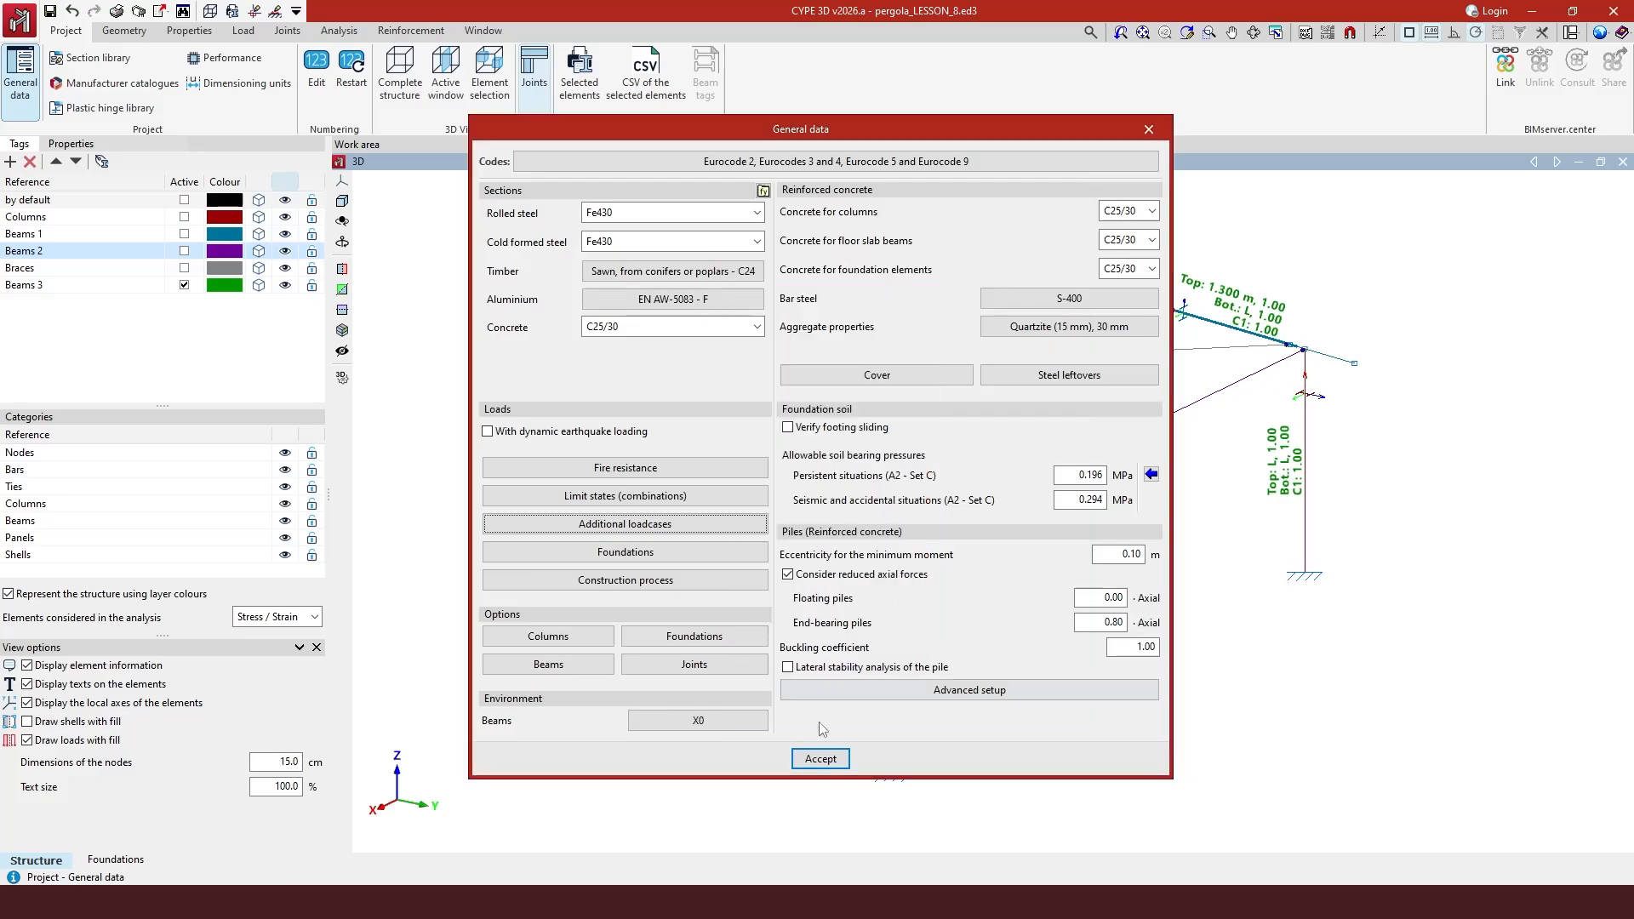
{"action": "left_click", "coordinate": [820, 758]}
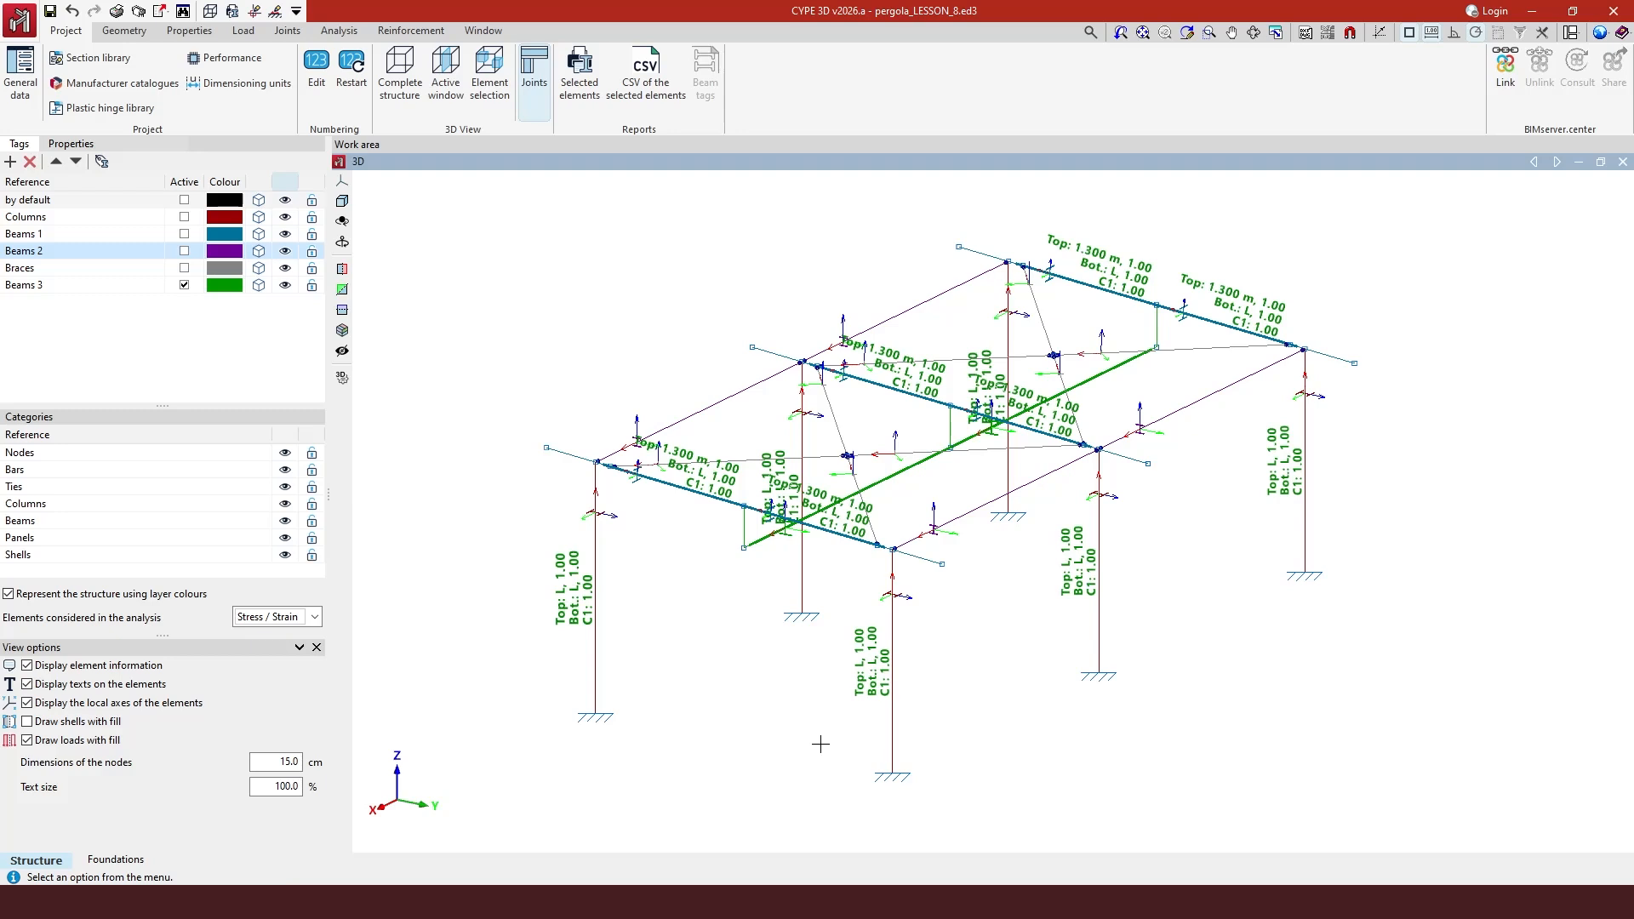
- Display the 2D: ROOF view and open the loads of the roof panel for editing
{"action": "left_click", "coordinate": [482, 33]}
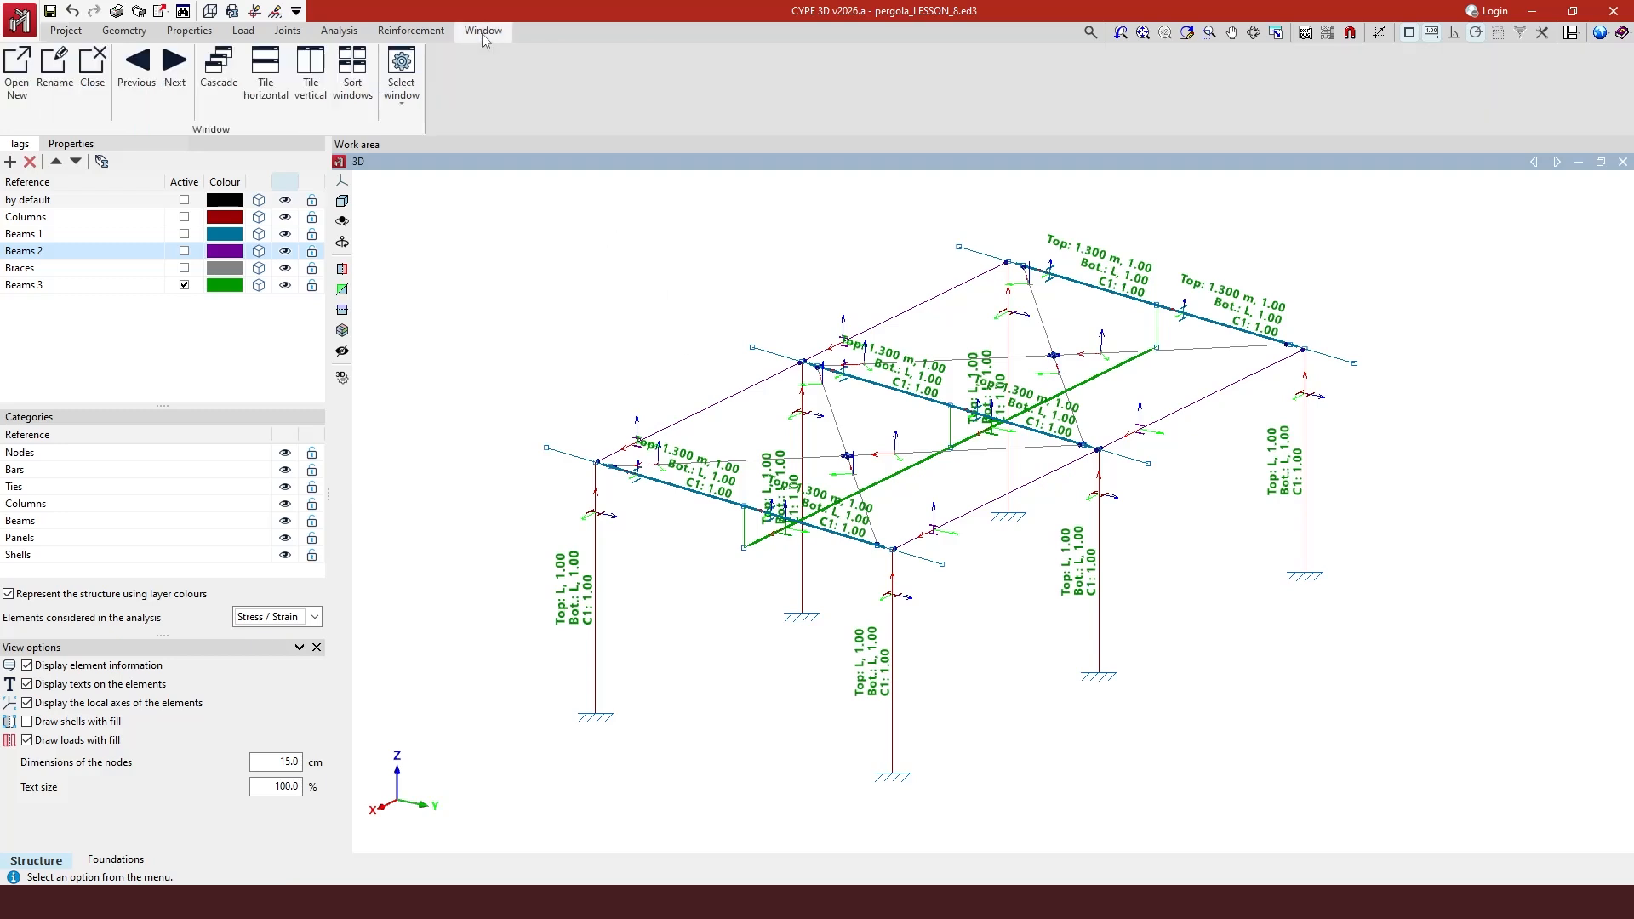
{"action": "left_click", "coordinate": [401, 85]}
{"action": "left_click", "coordinate": [443, 174]}
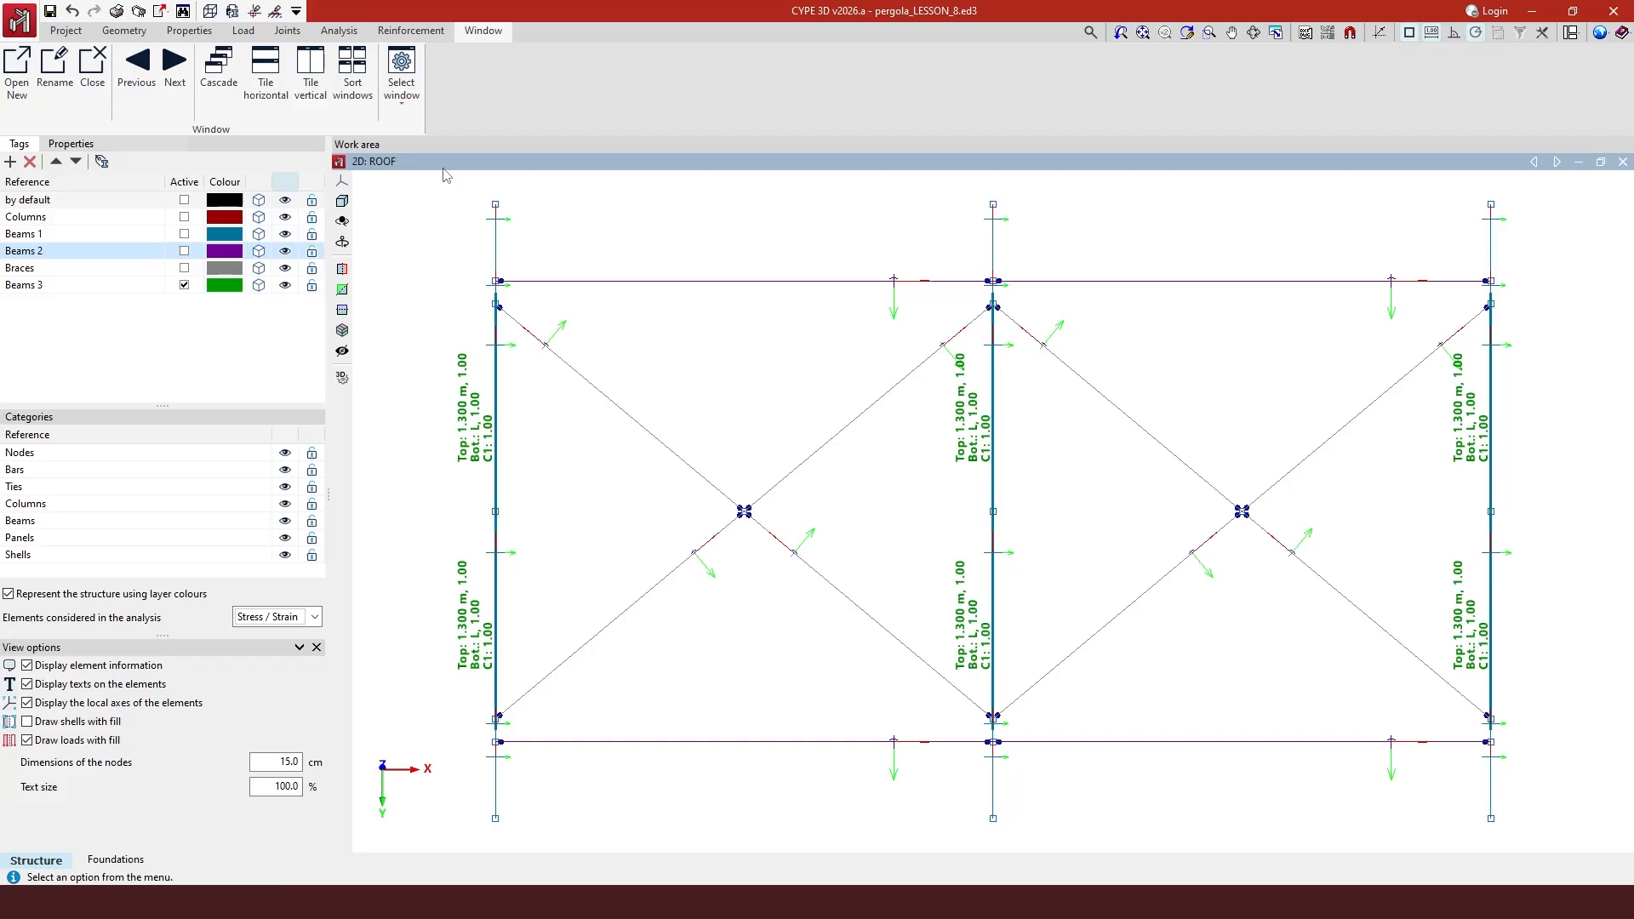
{"action": "left_click", "coordinate": [242, 32]}
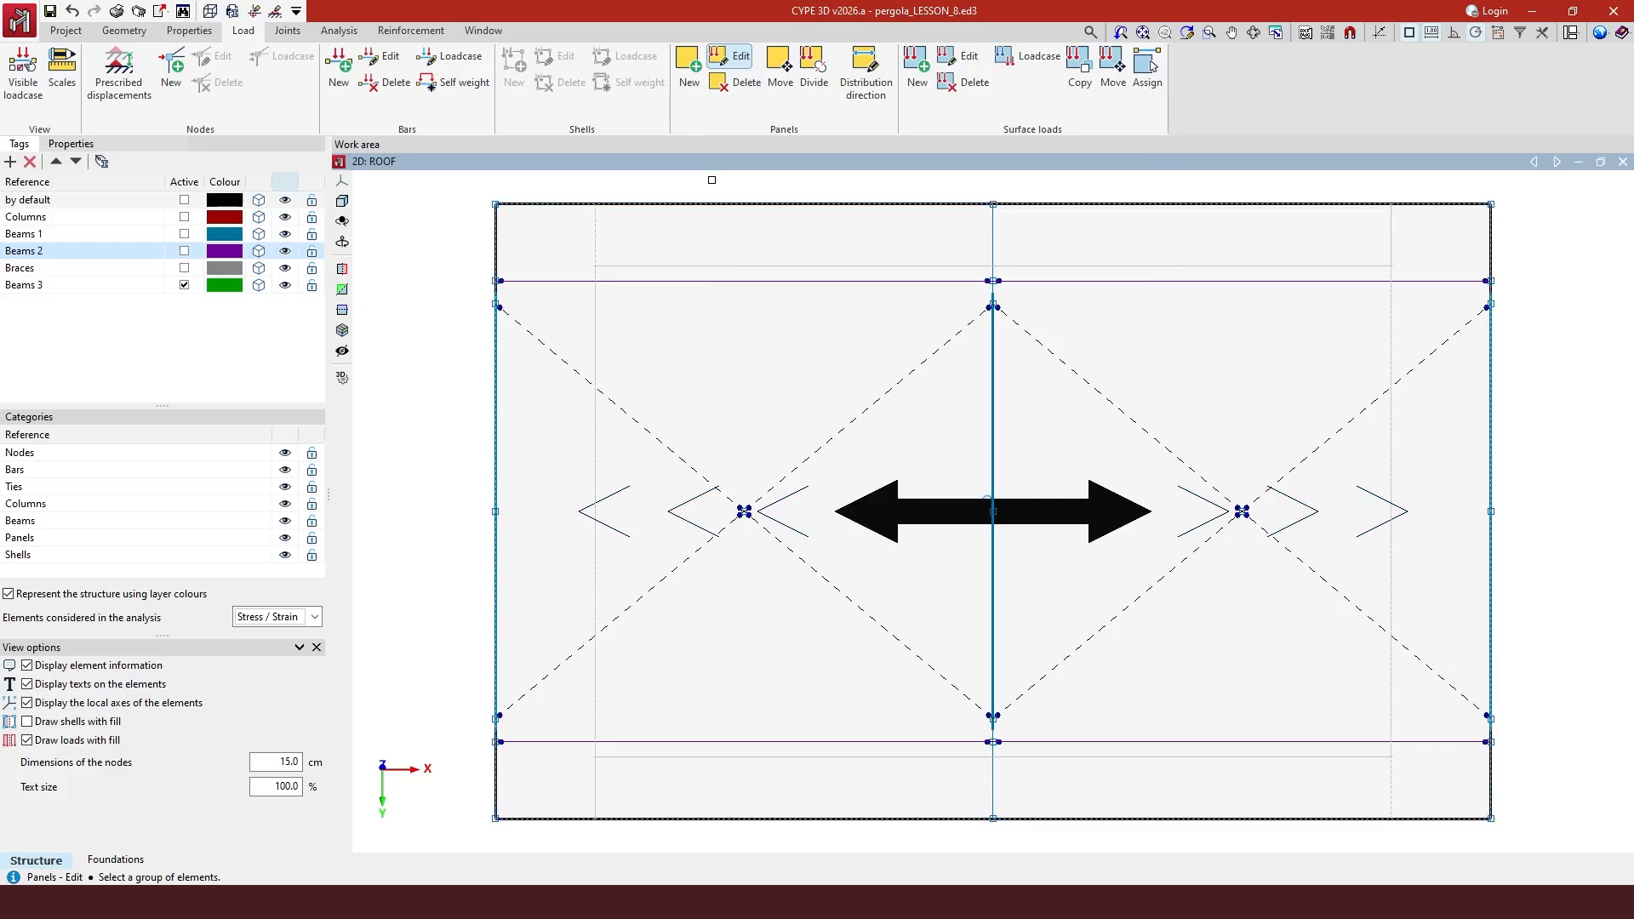
{"action": "left_click", "coordinate": [819, 426]}
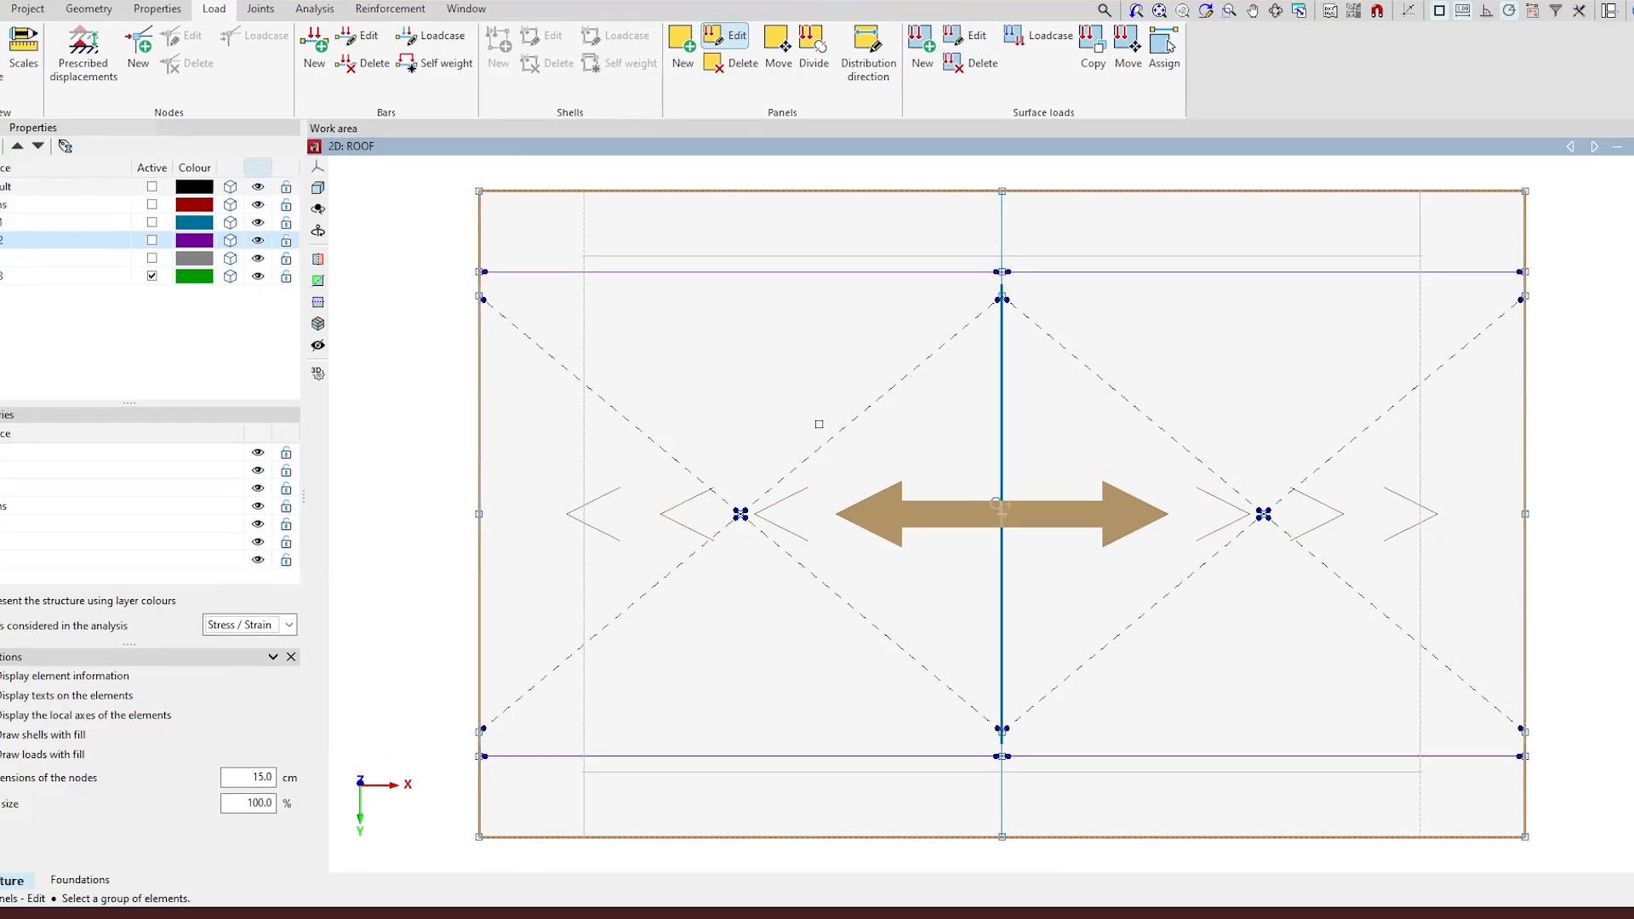
{"action": "right_click", "coordinate": [823, 433]}
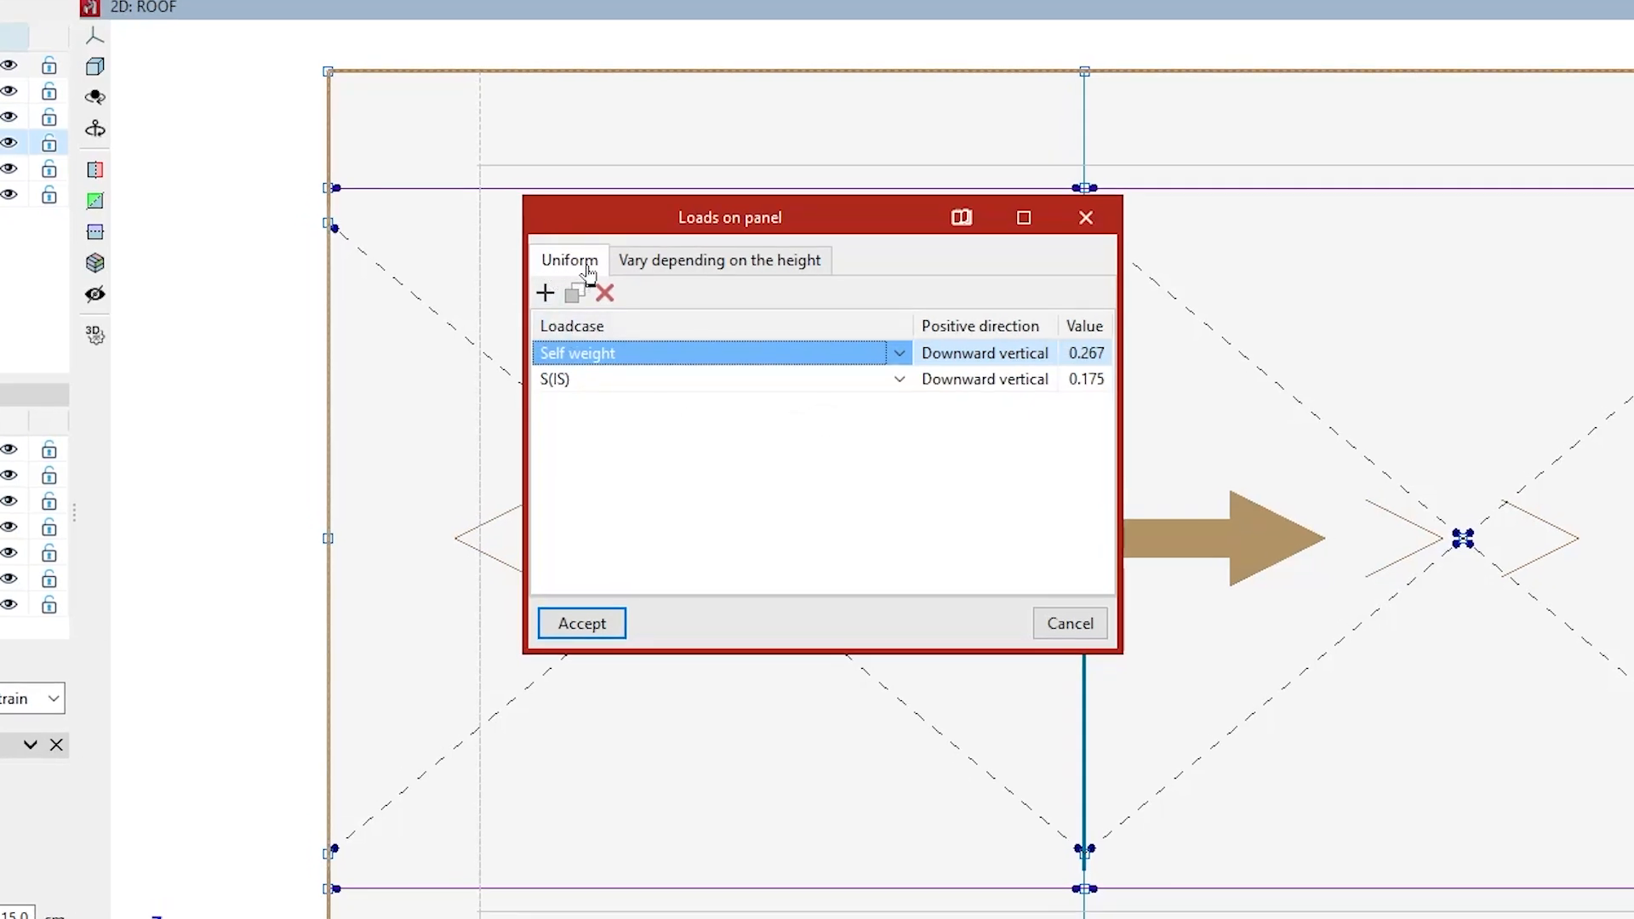
- Add a uniform downward vertical load of 1 kN/m² to the roof panel under loadcase LL 1
{"action": "left_click", "coordinate": [547, 293]}
{"action": "left_click", "coordinate": [900, 406]}
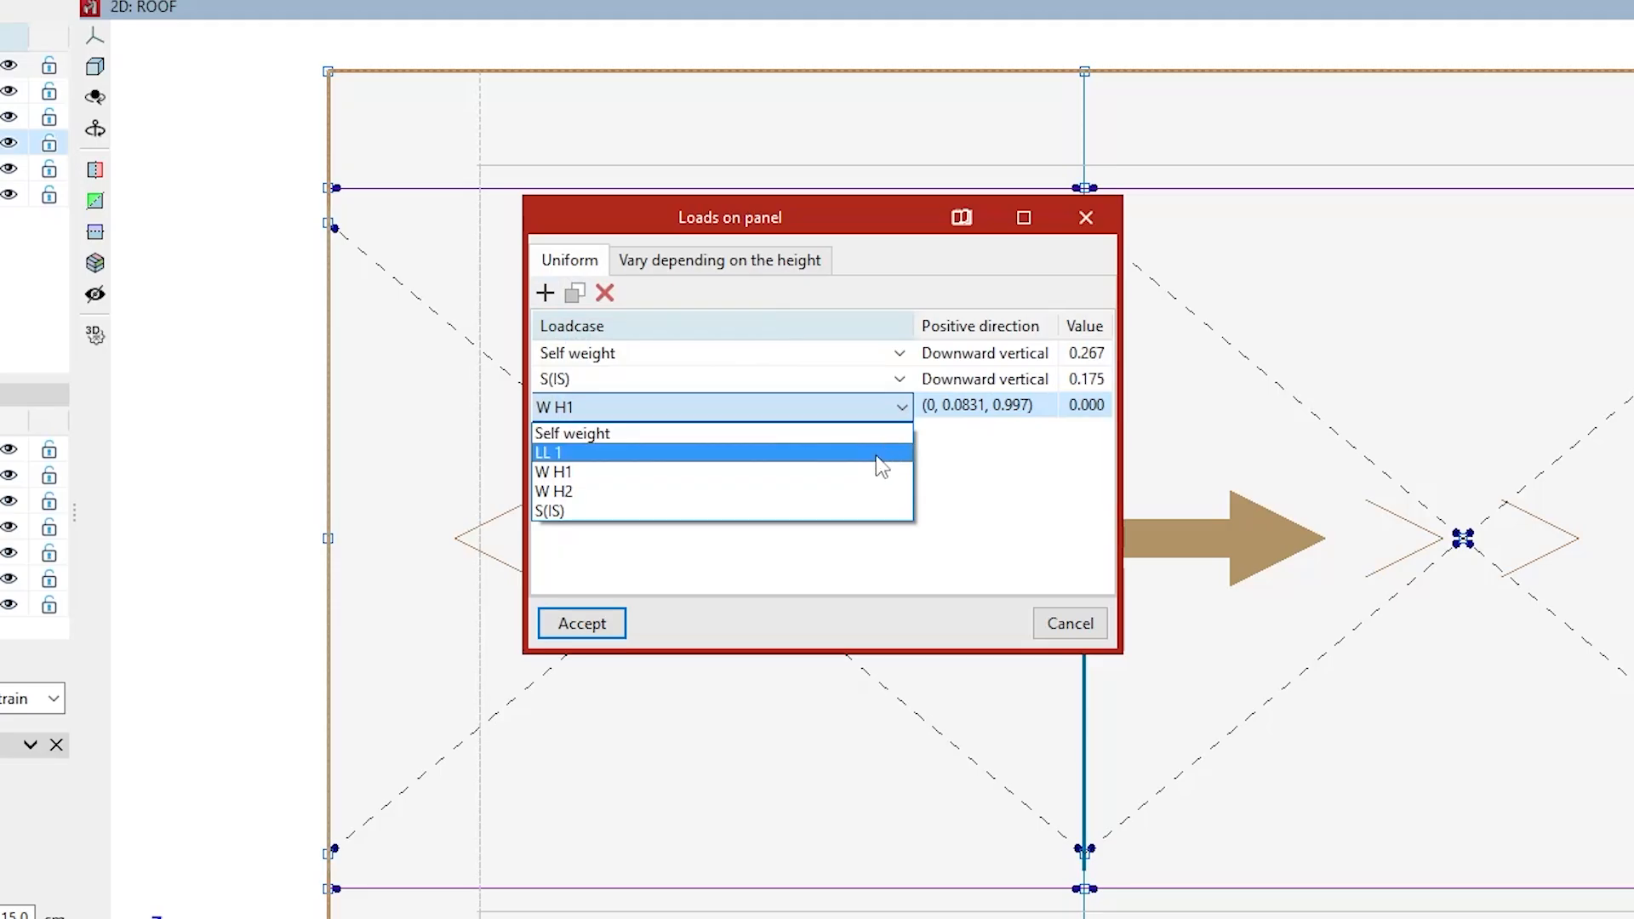
{"action": "left_click", "coordinate": [574, 456]}
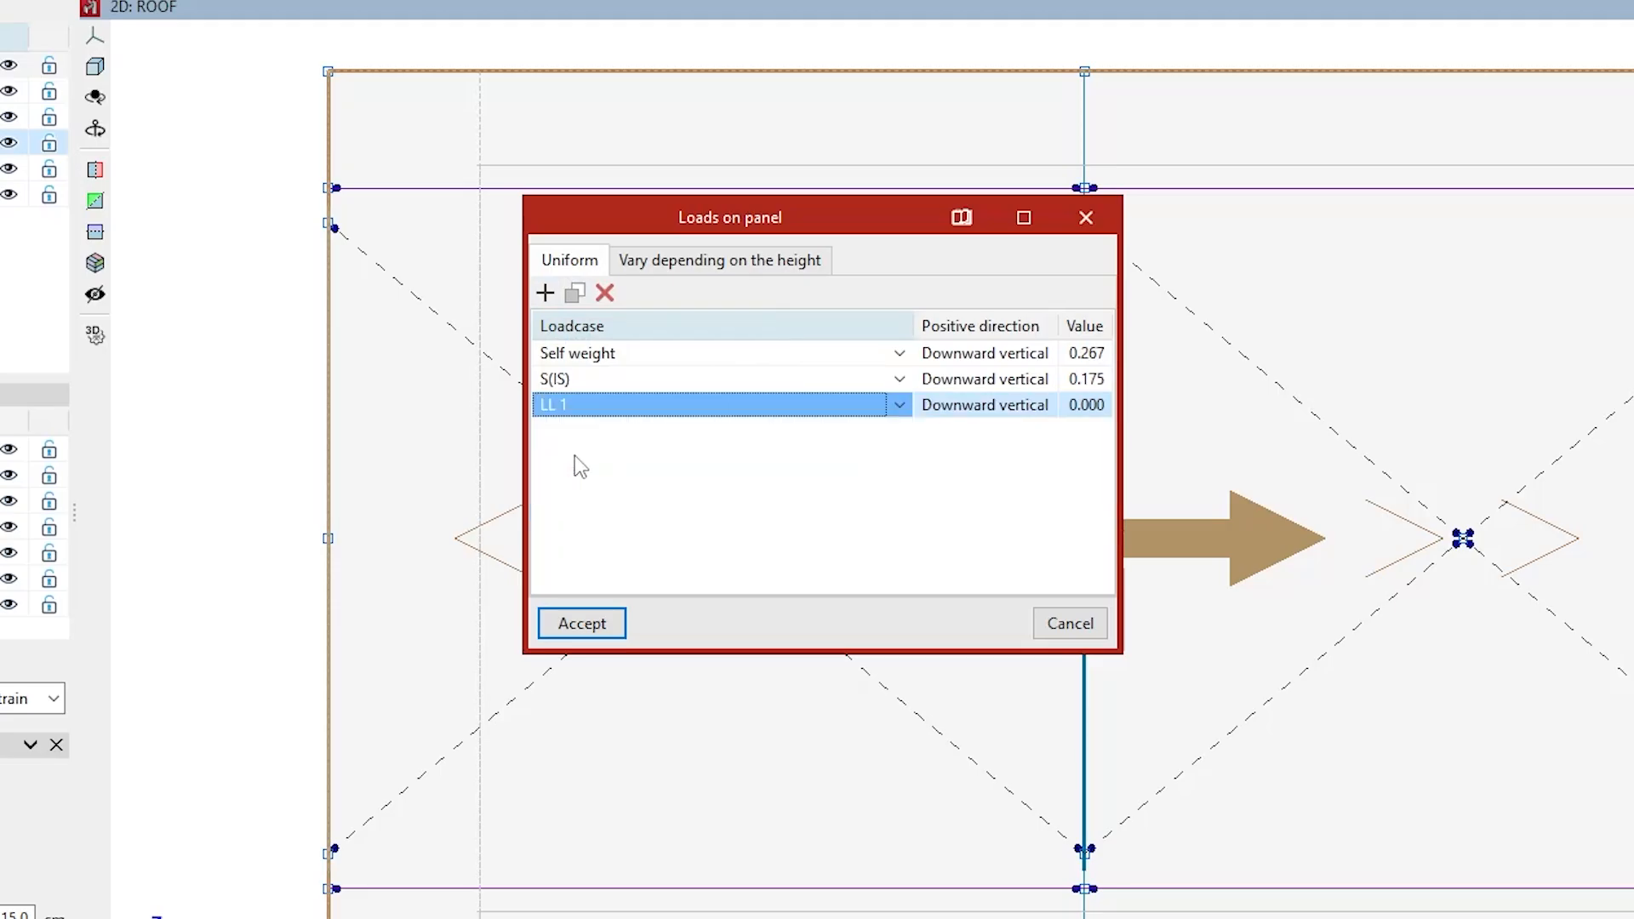
{"action": "left_click", "coordinate": [1081, 406]}
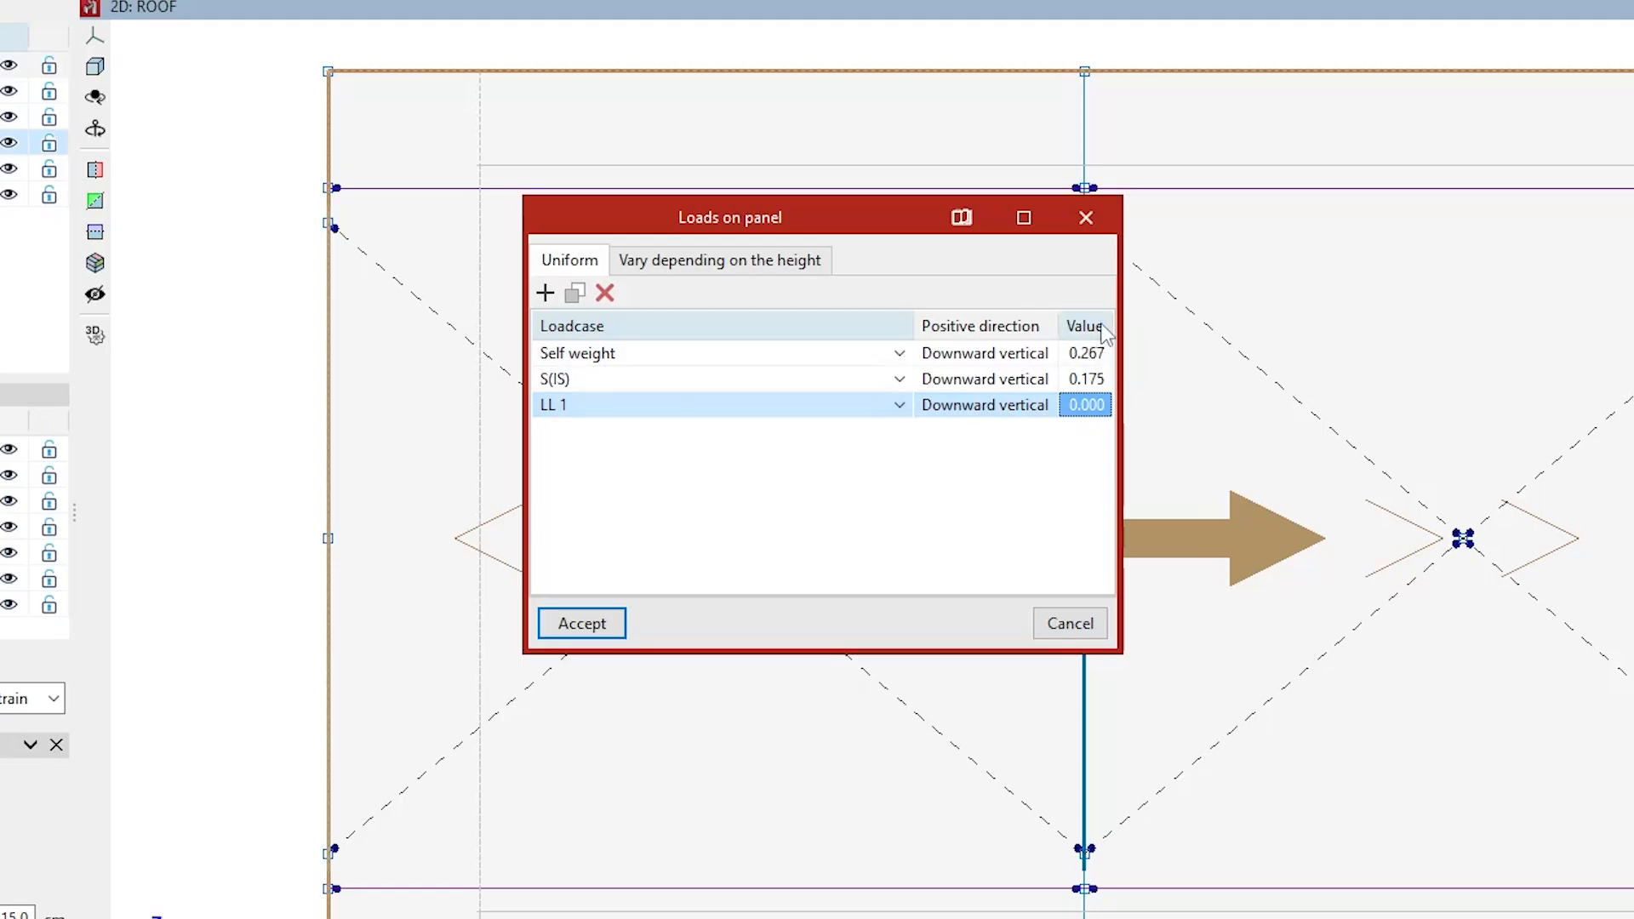
{"action": "left_click", "coordinate": [1096, 406]}
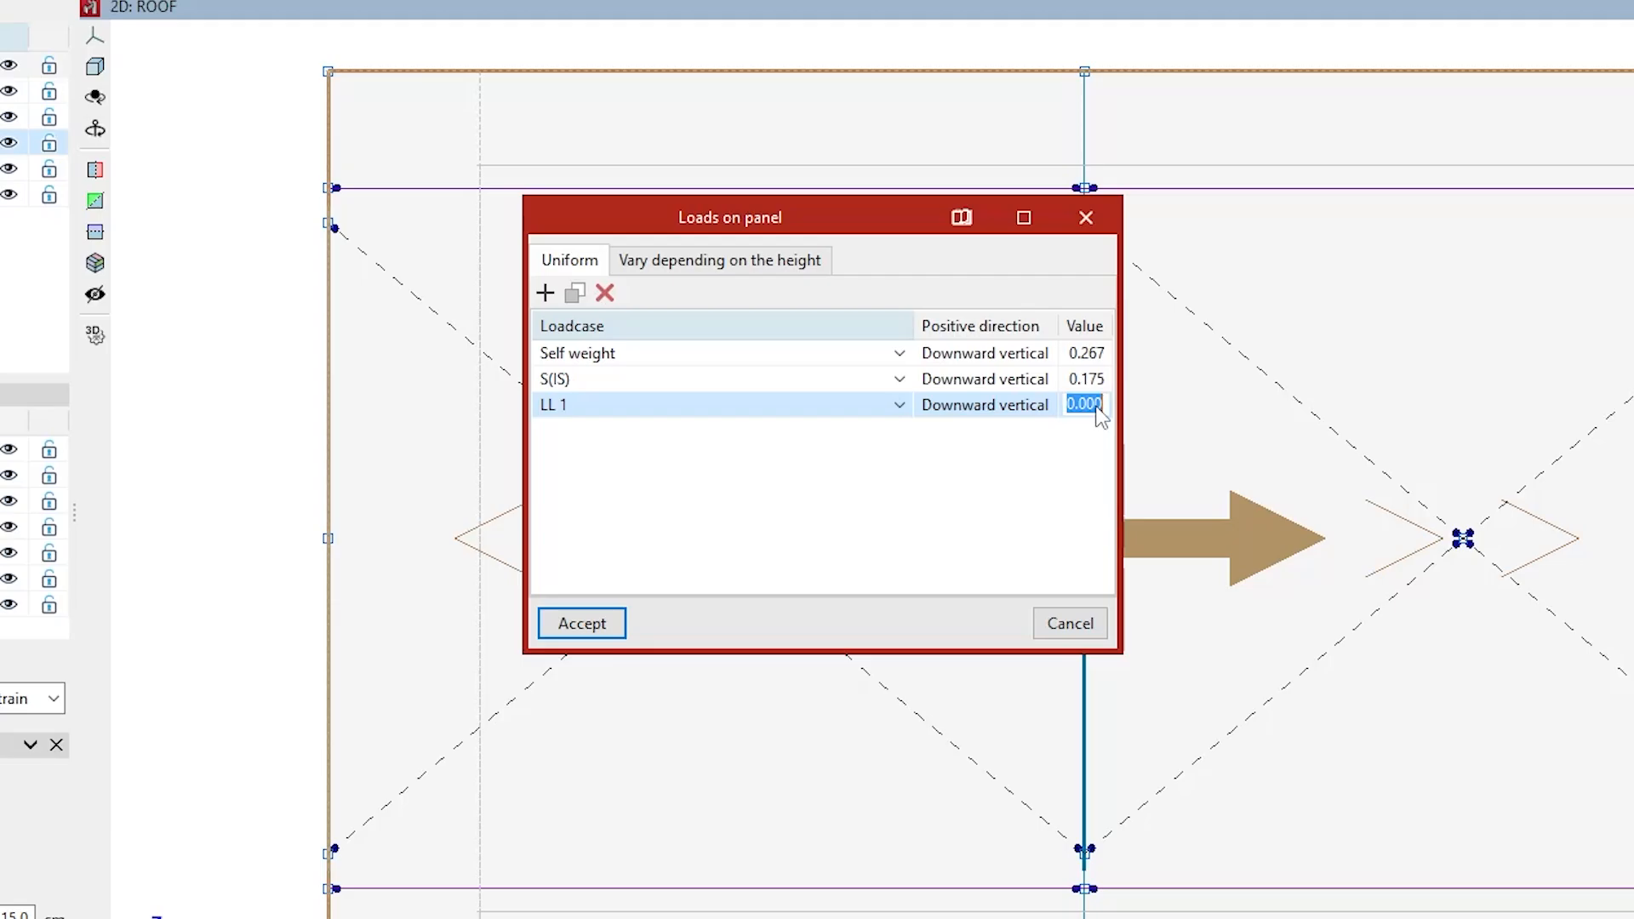
{"action": "type", "text": "1"}
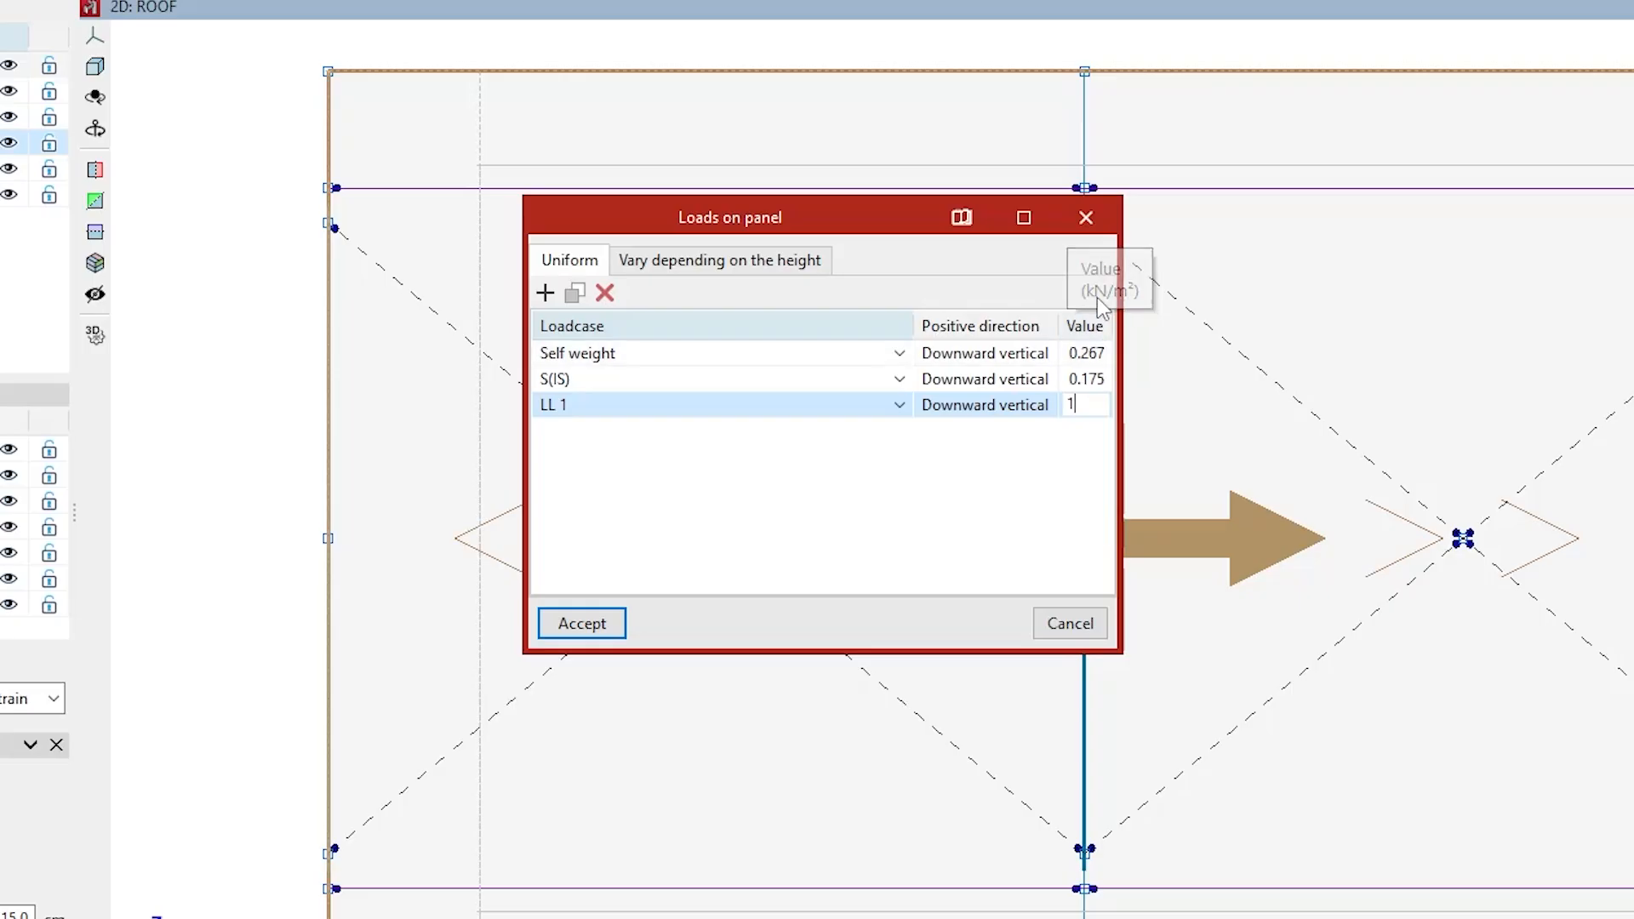
{"action": "left_click", "coordinate": [1087, 378]}
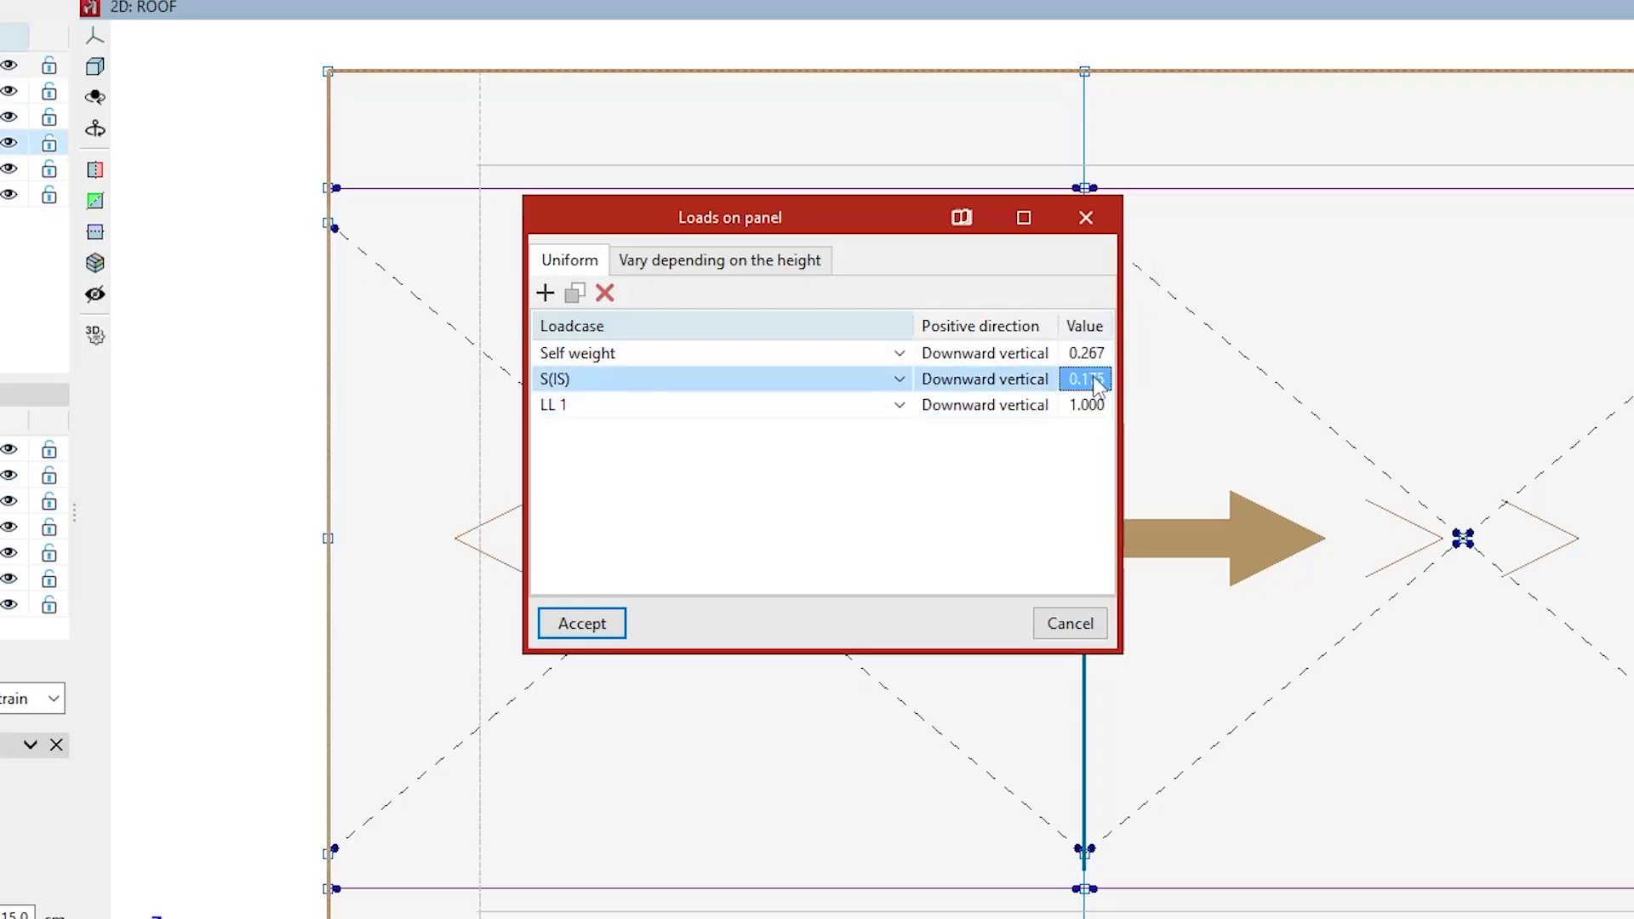
{"action": "left_click", "coordinate": [573, 624]}
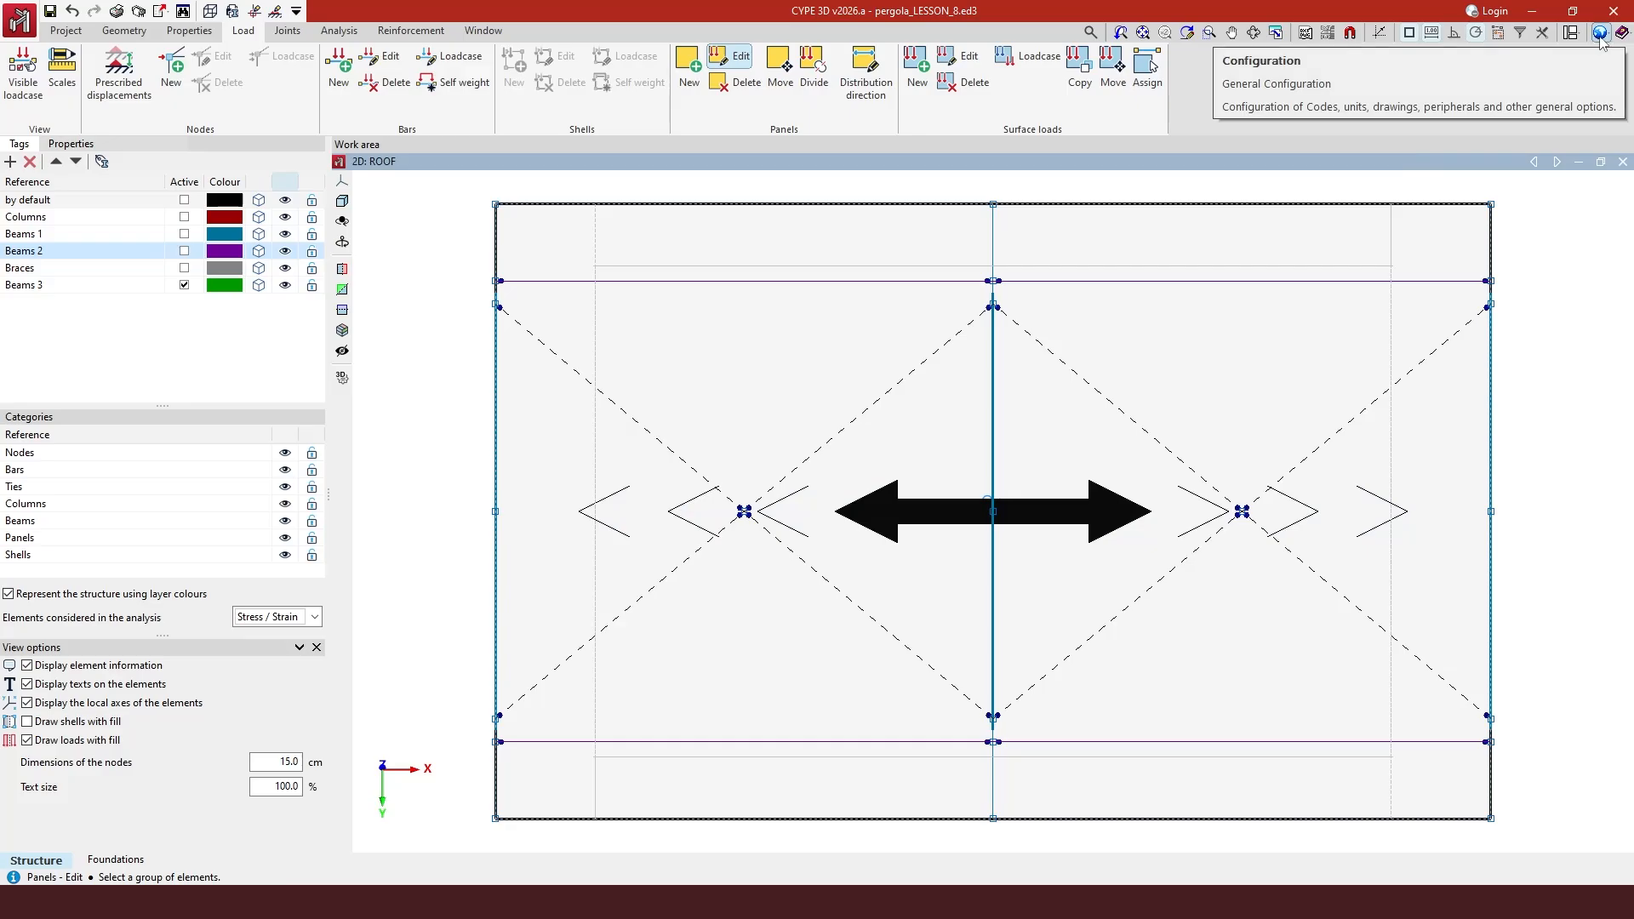
- Check which system of units and energy unit the program configuration uses, leaving them as they are
{"action": "left_click", "coordinate": [1600, 34]}
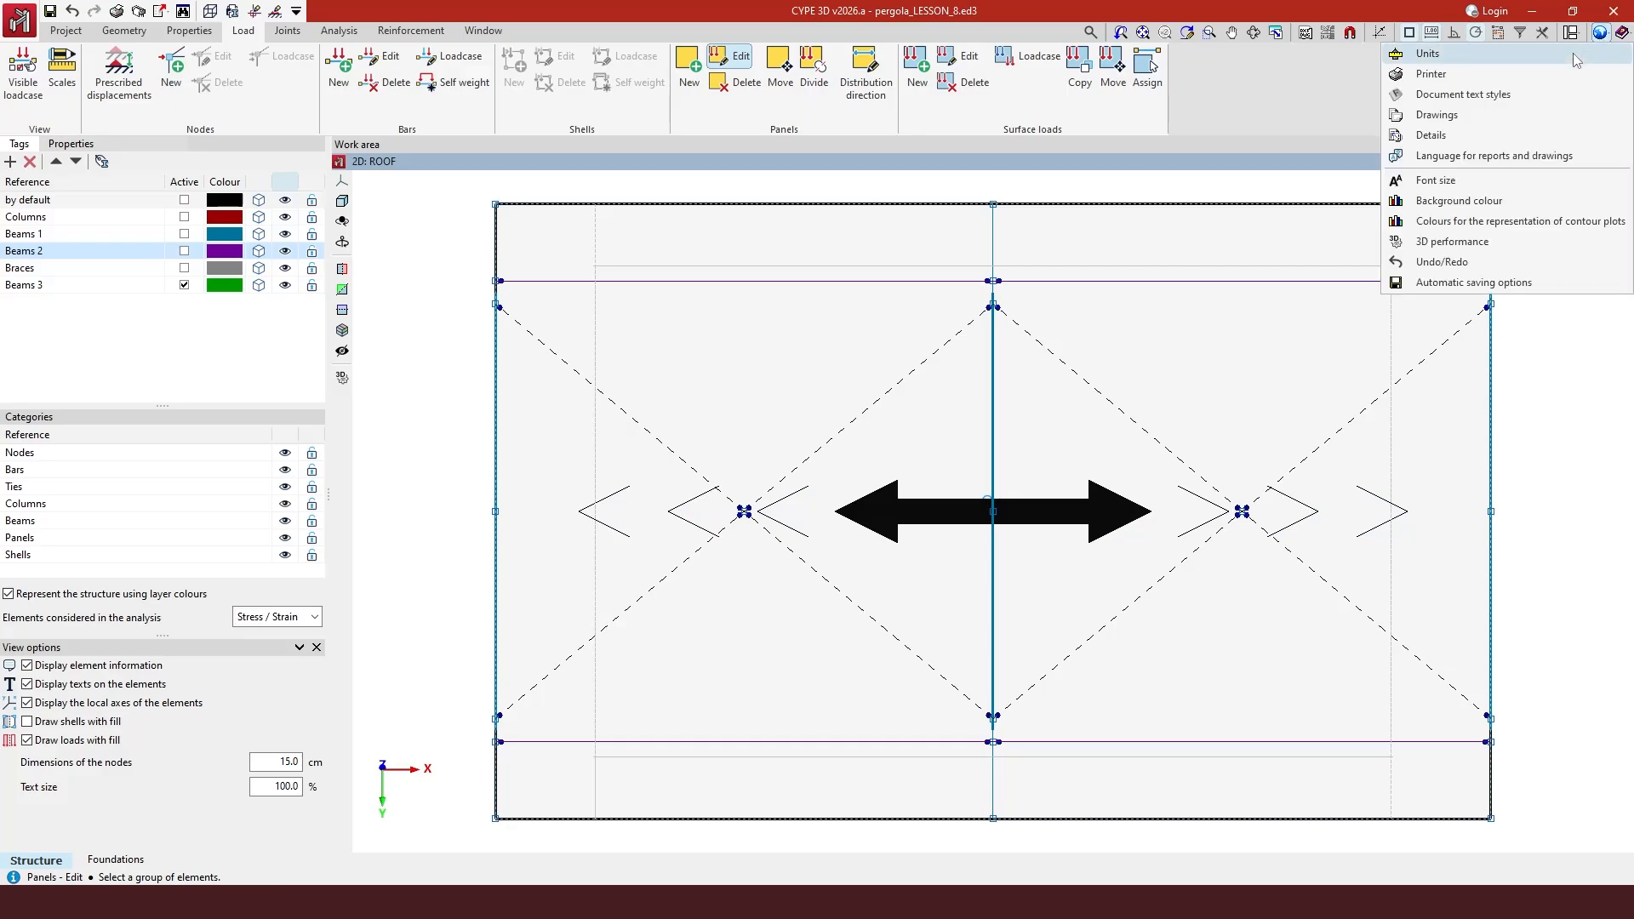
{"action": "left_click", "coordinate": [1569, 58]}
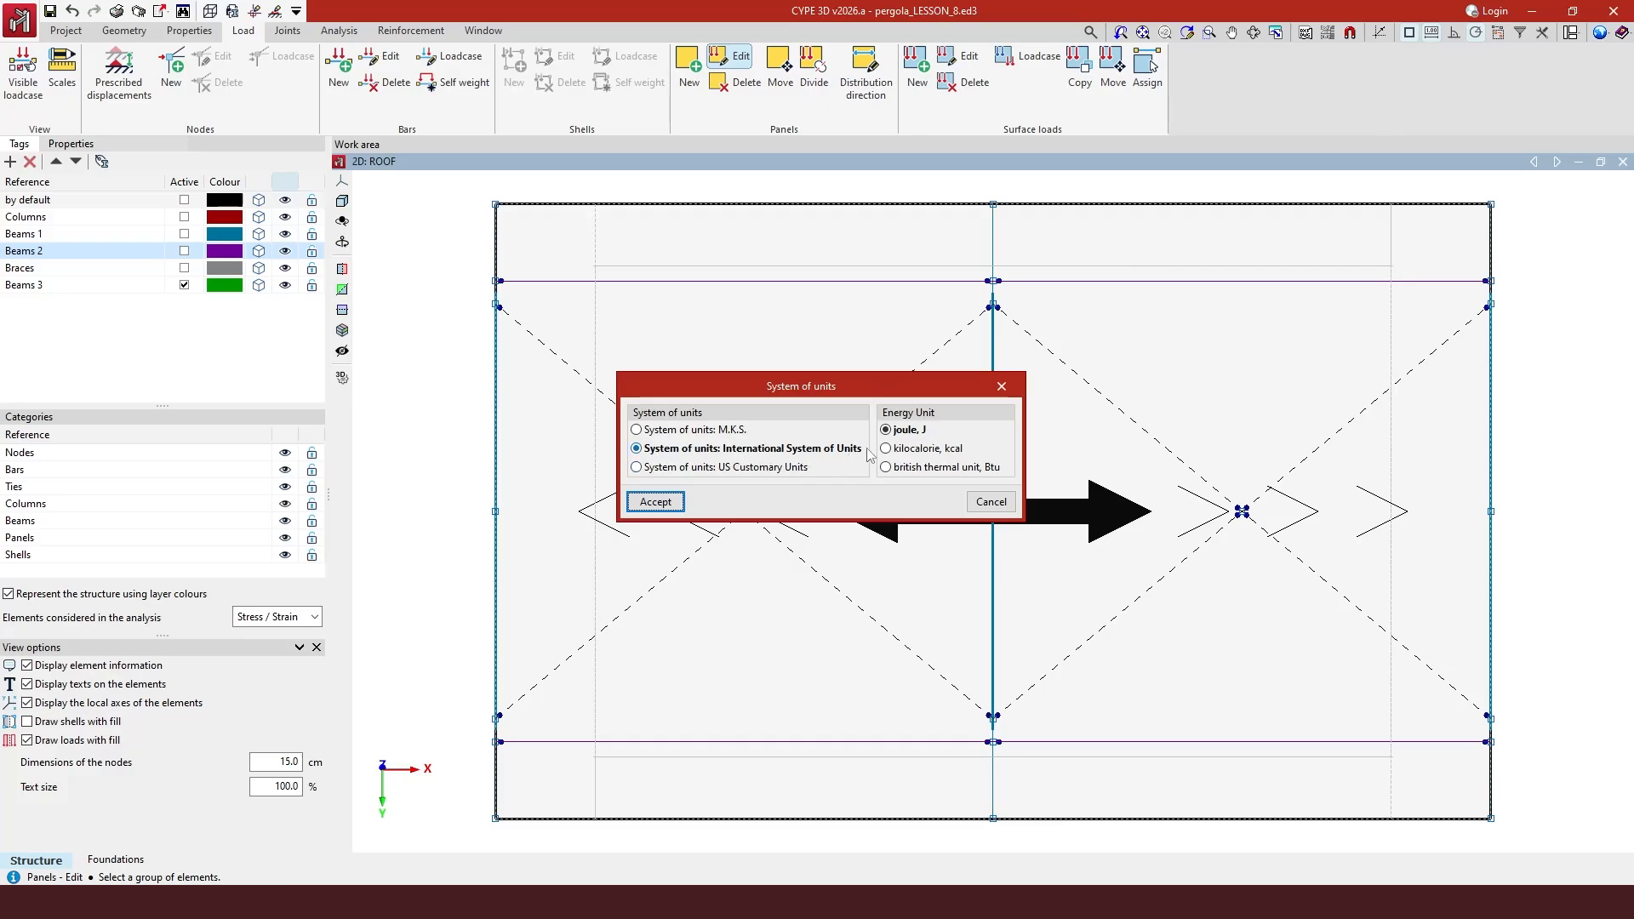
{"action": "left_click", "coordinate": [1002, 387]}
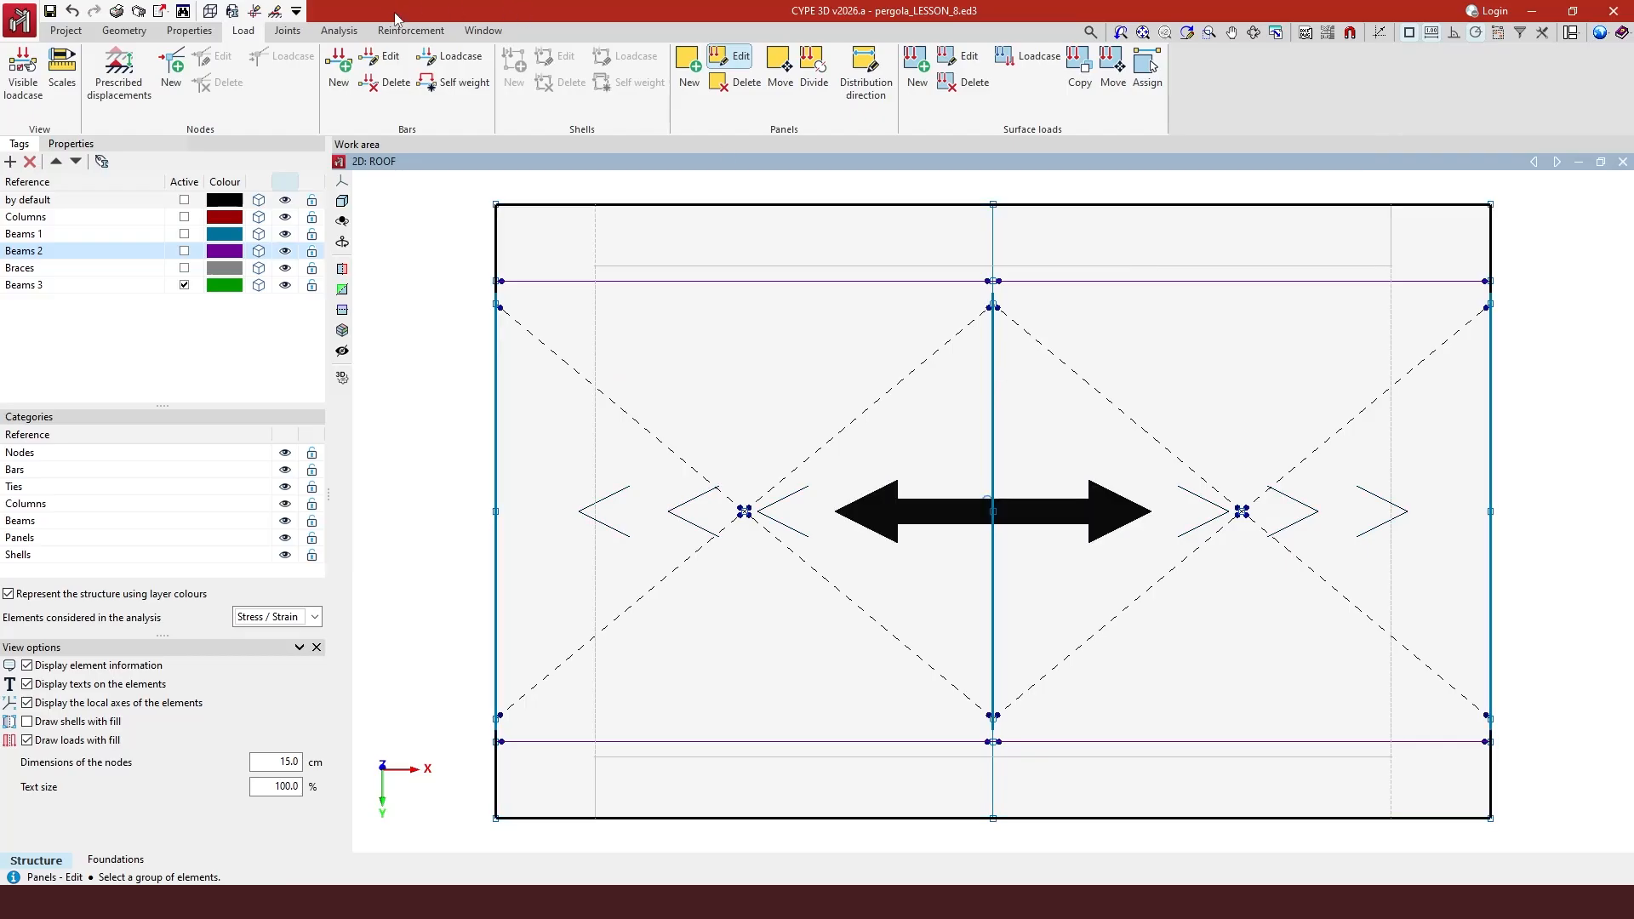
- Return to the 3D view of the pergola and hide the Panels category
{"action": "left_click", "coordinate": [349, 33]}
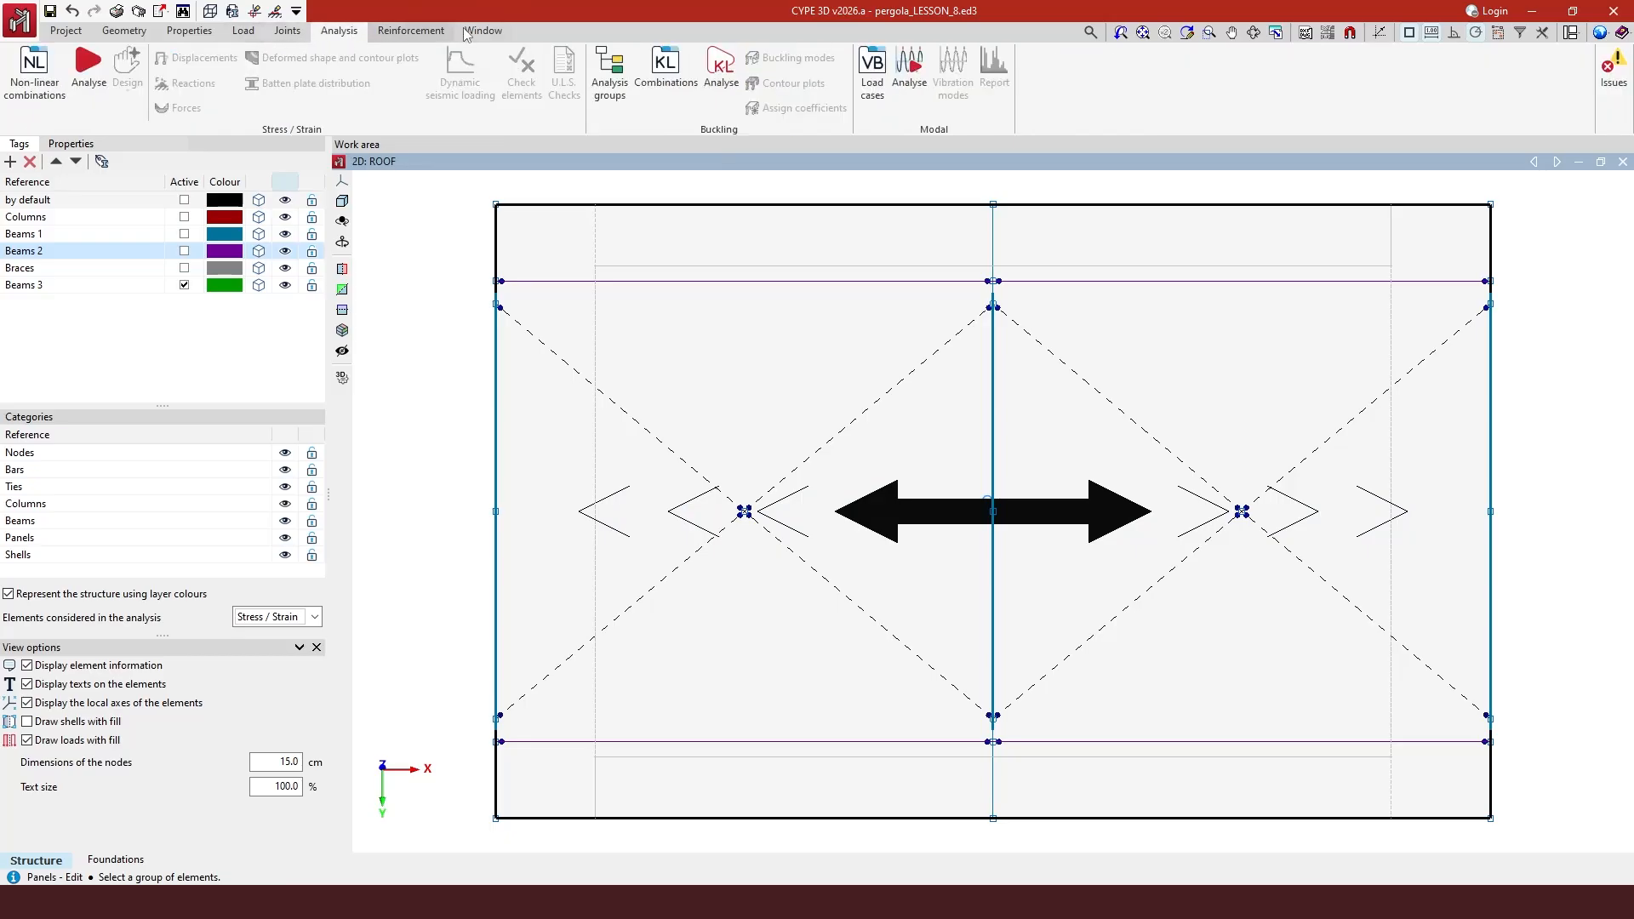
{"action": "left_click", "coordinate": [489, 32]}
{"action": "left_click", "coordinate": [411, 90]}
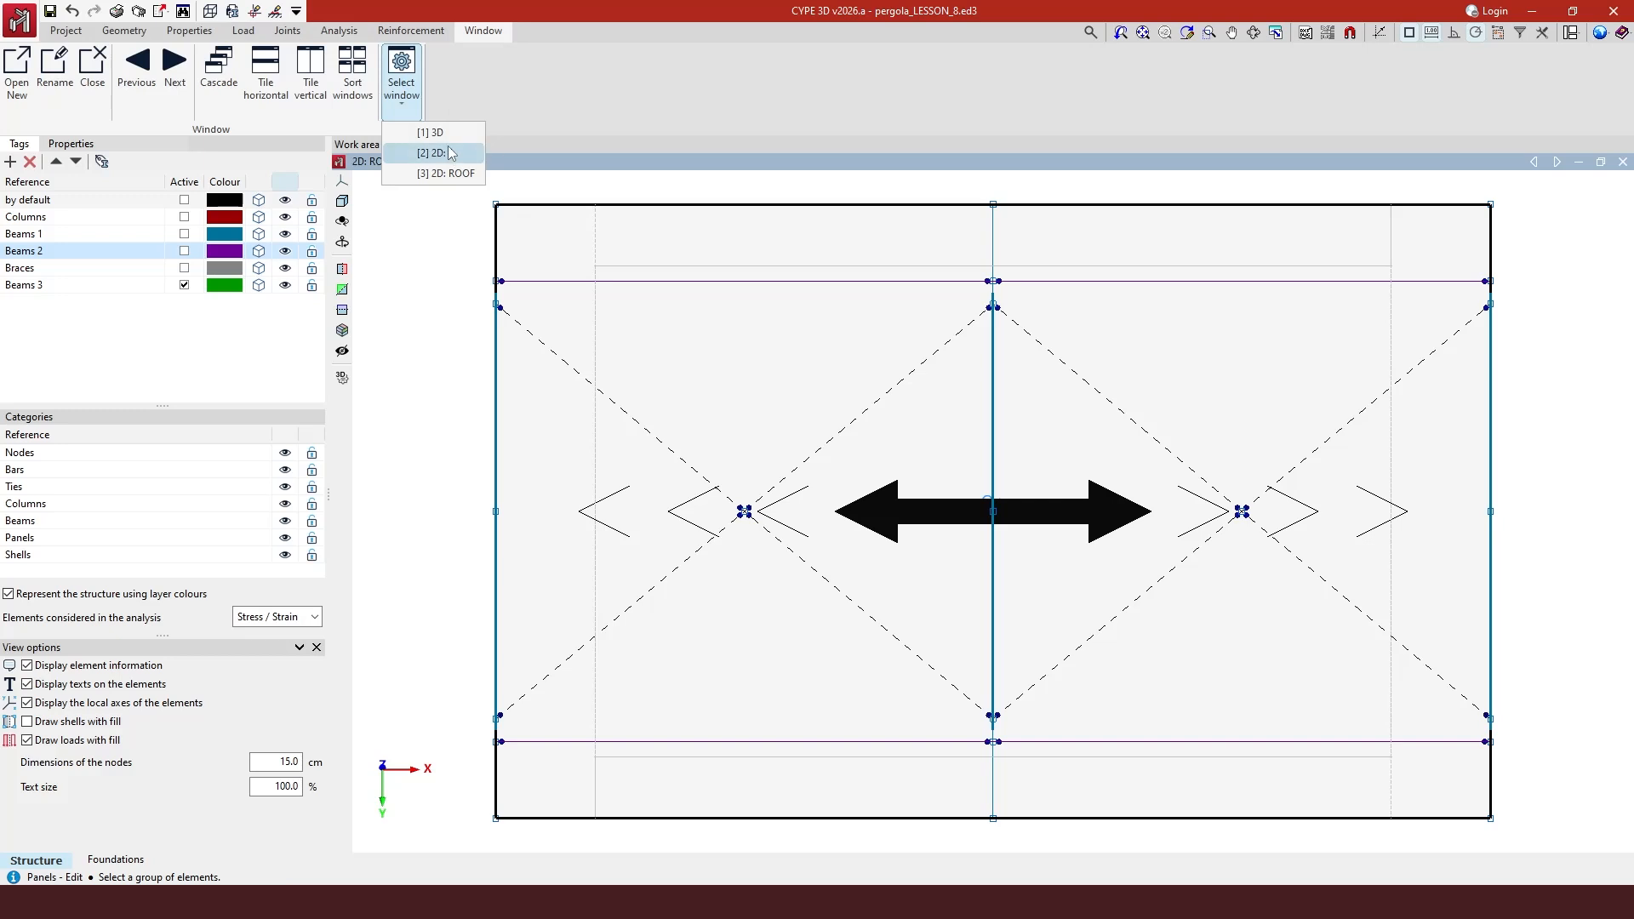
{"action": "left_click", "coordinate": [450, 137]}
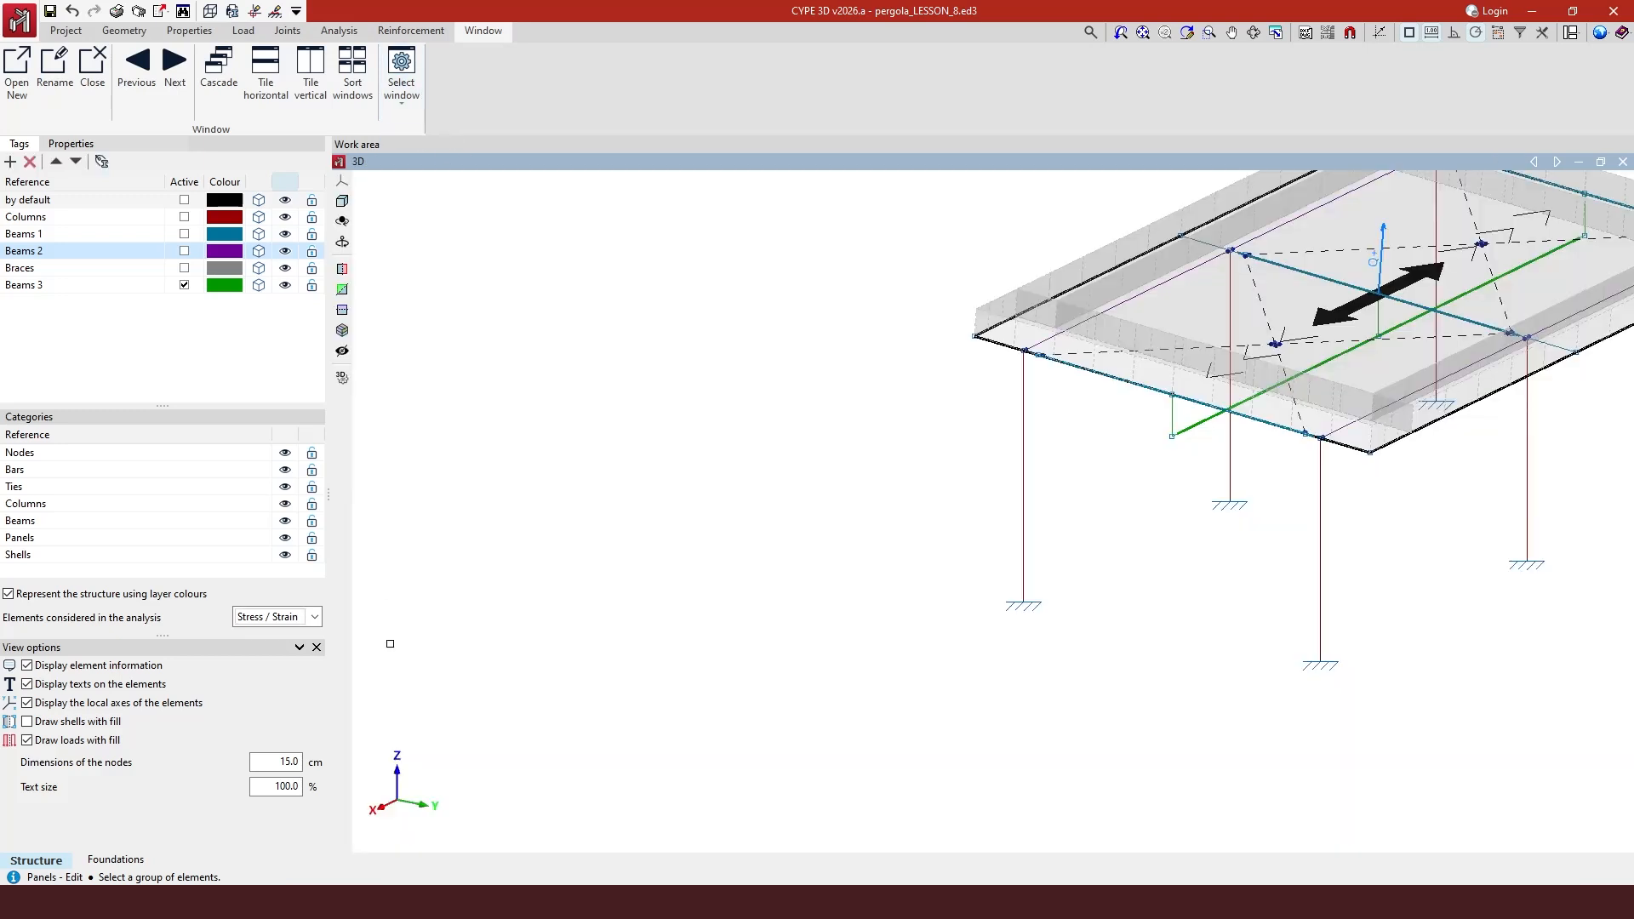
{"action": "scroll", "coordinate": [565, 696], "scroll_direction": "down", "scroll_amount": 3}
{"action": "scroll", "coordinate": [1029, 536], "scroll_direction": "up", "scroll_amount": 2}
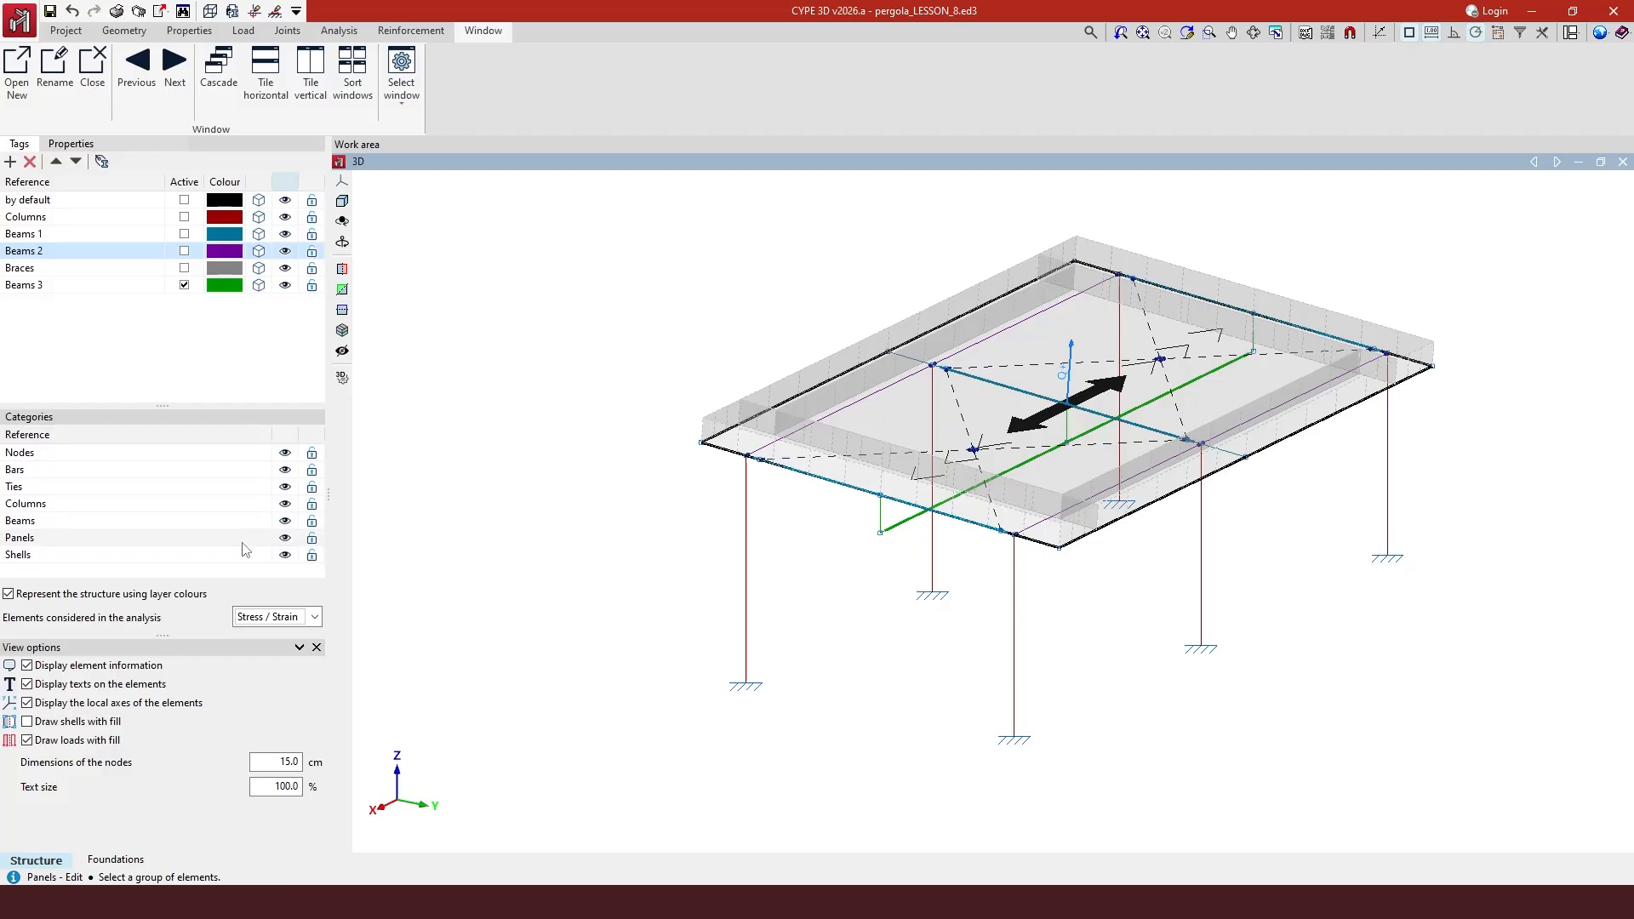
{"action": "left_click", "coordinate": [285, 539]}
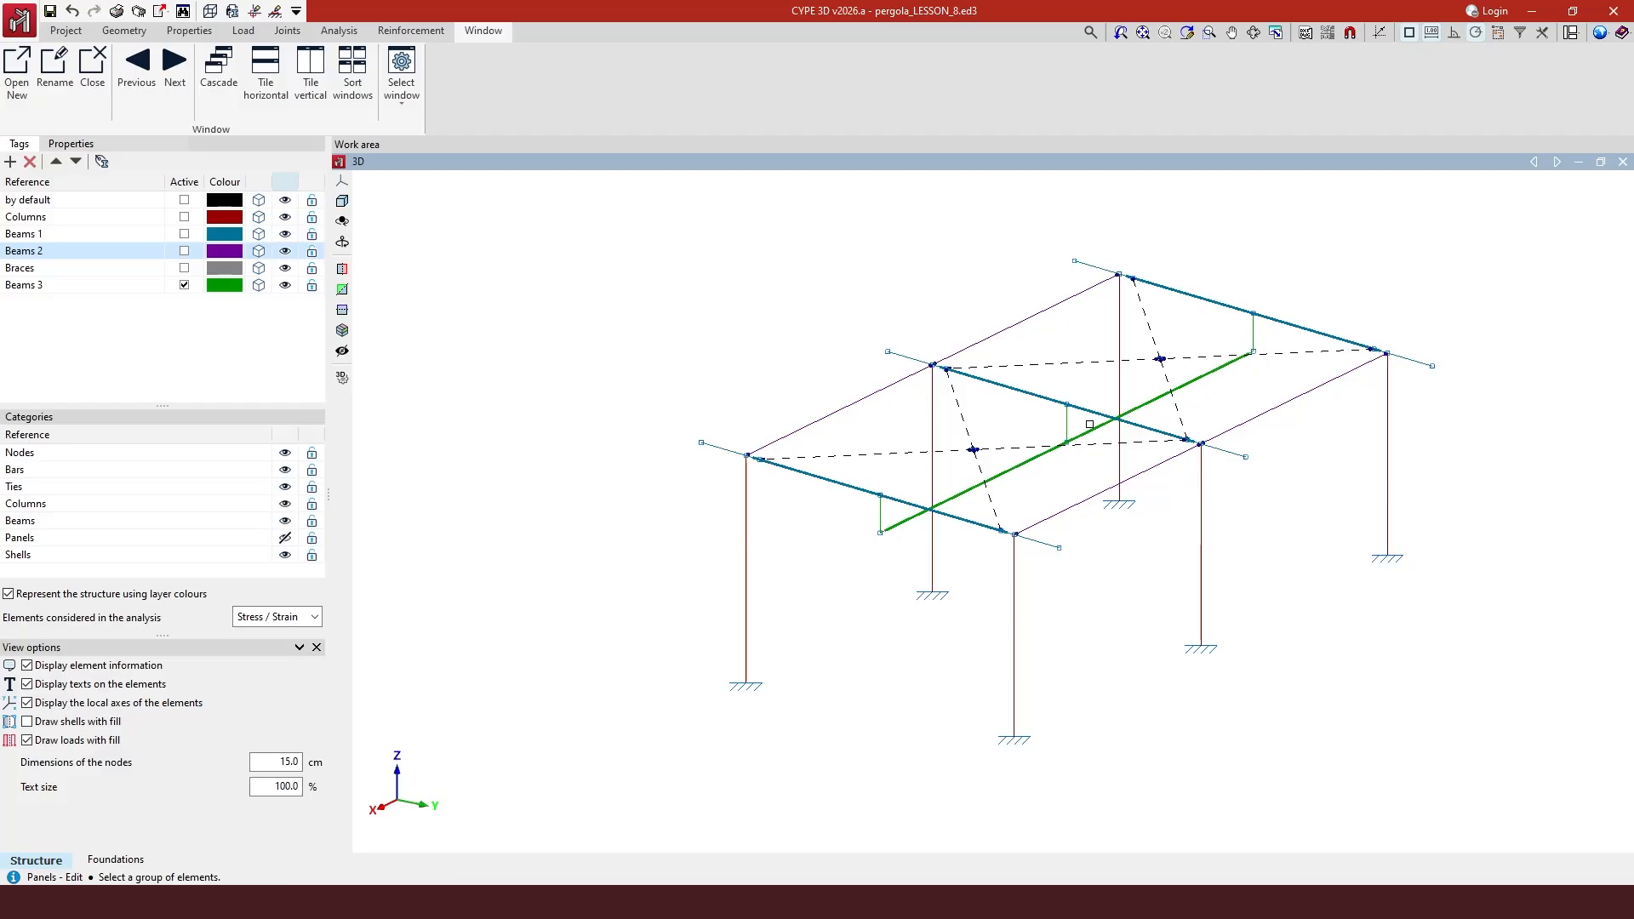
{"action": "scroll", "coordinate": [529, 493], "scroll_direction": "up", "scroll_amount": 5}
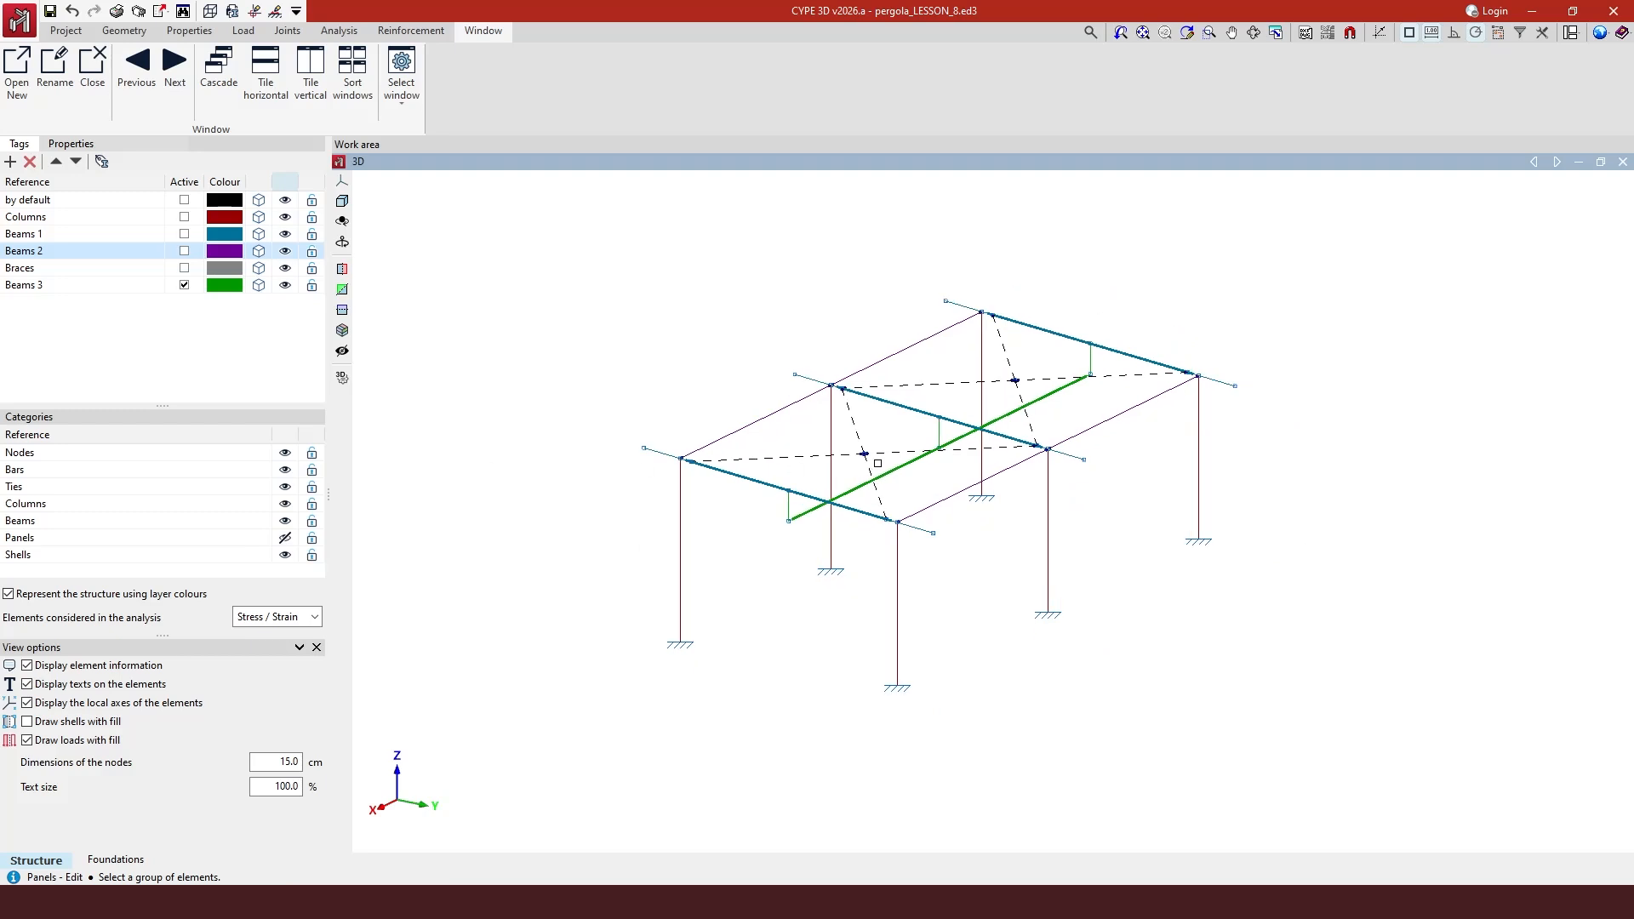
{"action": "scroll", "coordinate": [767, 552], "scroll_direction": "up", "scroll_amount": 6}
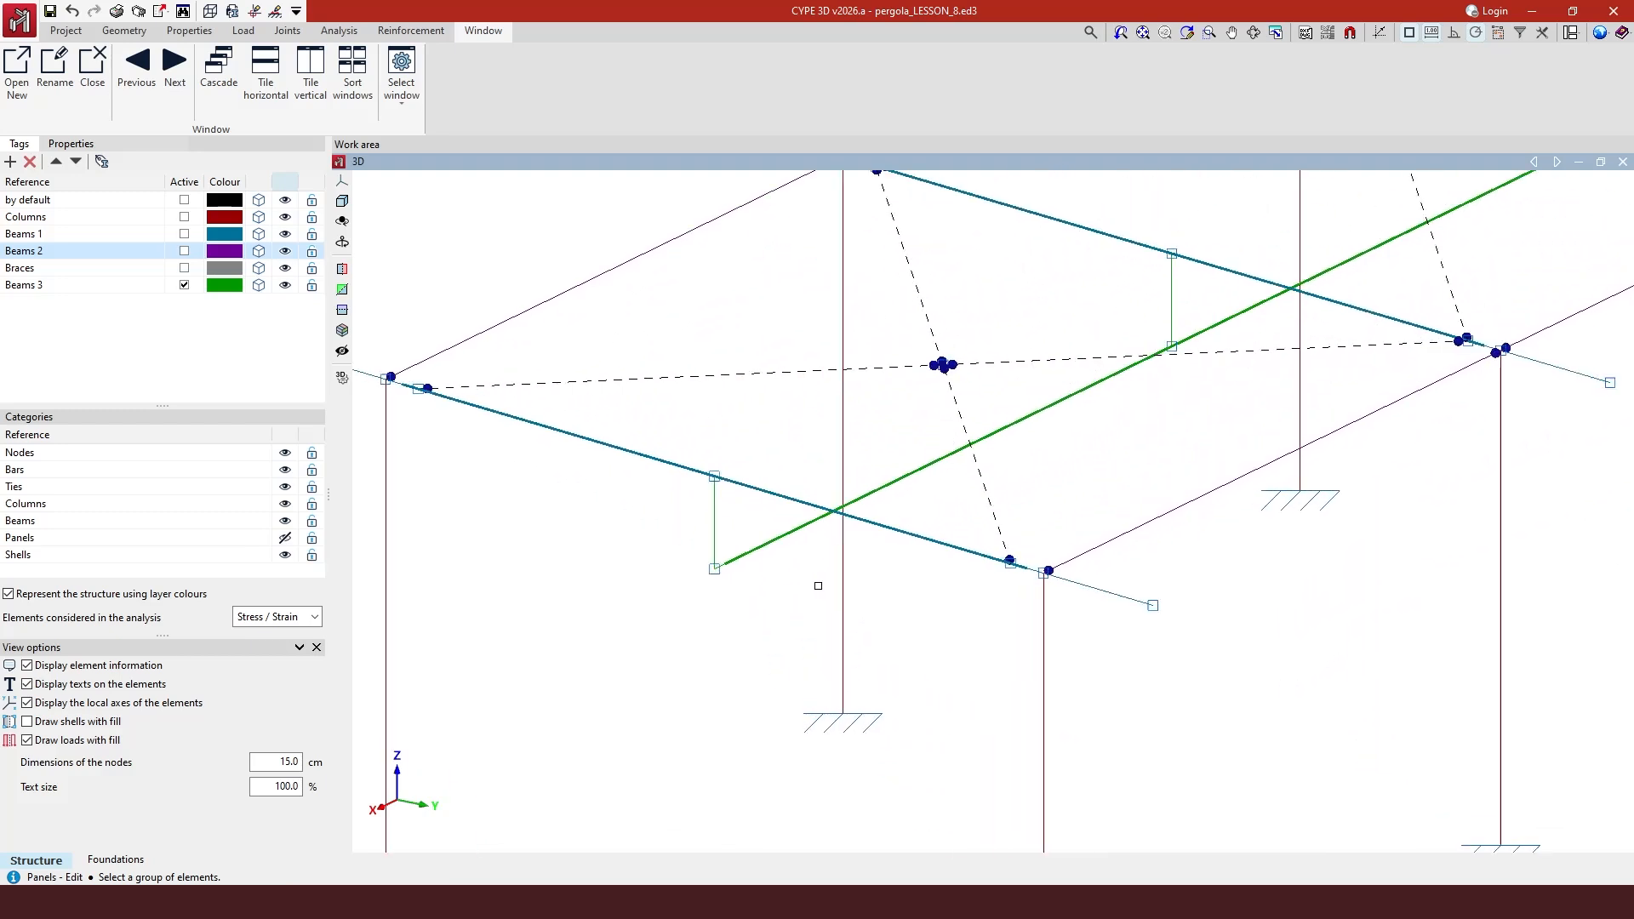
{"action": "scroll", "coordinate": [763, 535], "scroll_direction": "down", "scroll_amount": 8}
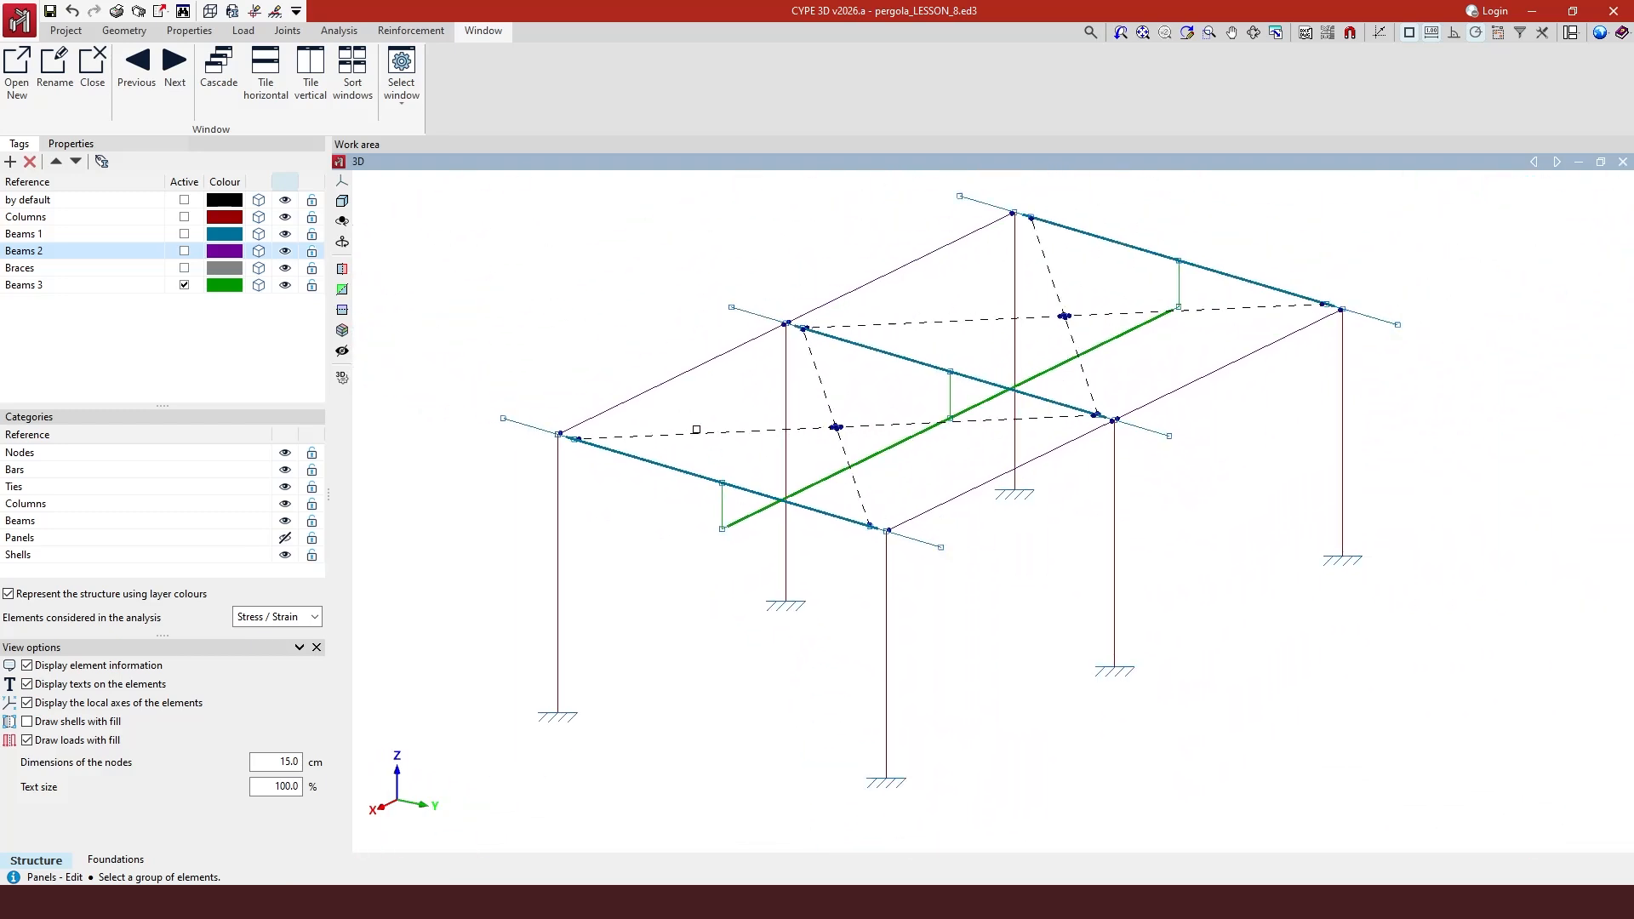
{"action": "left_click", "coordinate": [30, 704]}
{"action": "left_click", "coordinate": [28, 703]}
{"action": "scroll", "coordinate": [776, 453], "scroll_direction": "up", "scroll_amount": 5}
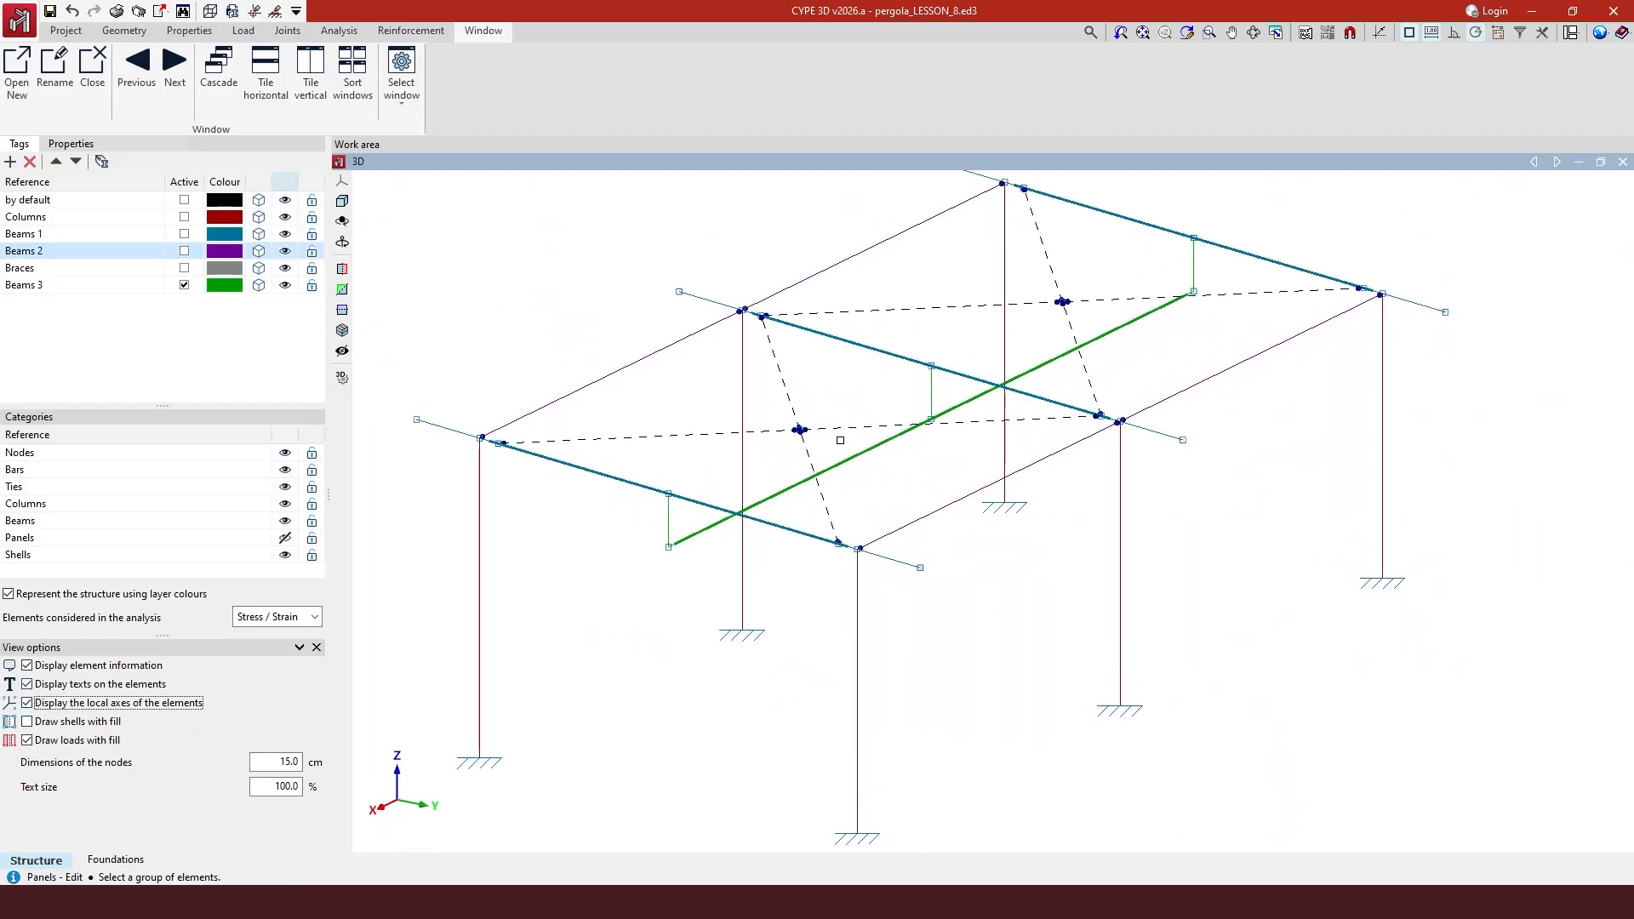
- Add a live loadcase LL 2 to the project's additional loadcases, with different load dispositions 1, 2 and 3
{"action": "scroll", "coordinate": [776, 452], "scroll_direction": "down", "scroll_amount": 5}
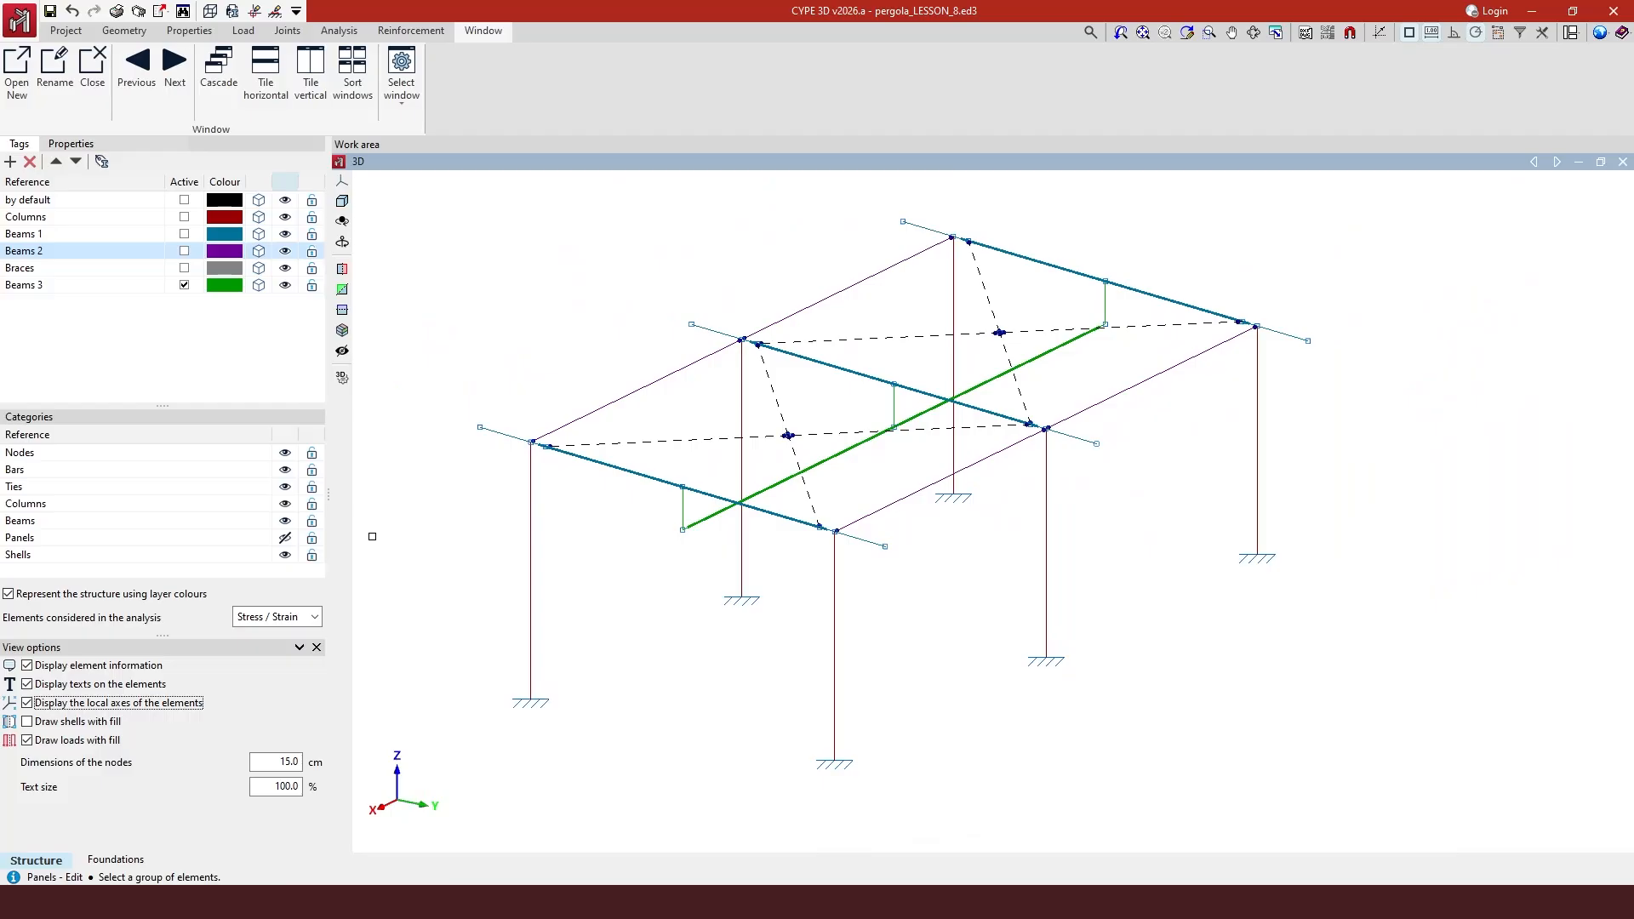
{"action": "left_click", "coordinate": [66, 33]}
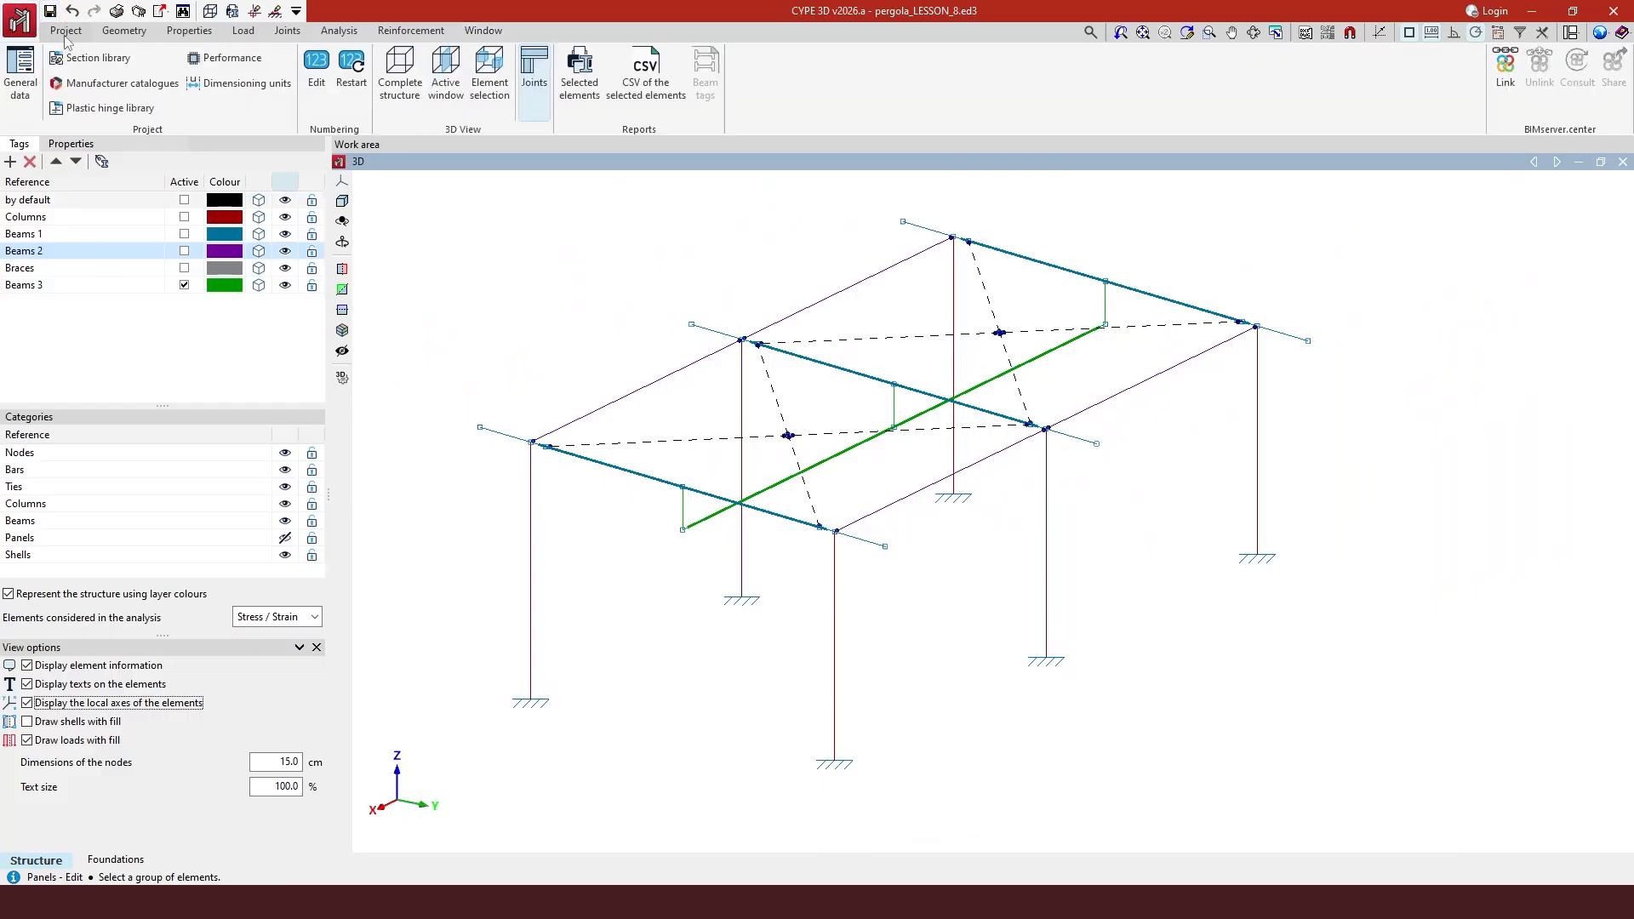
{"action": "left_click", "coordinate": [21, 94]}
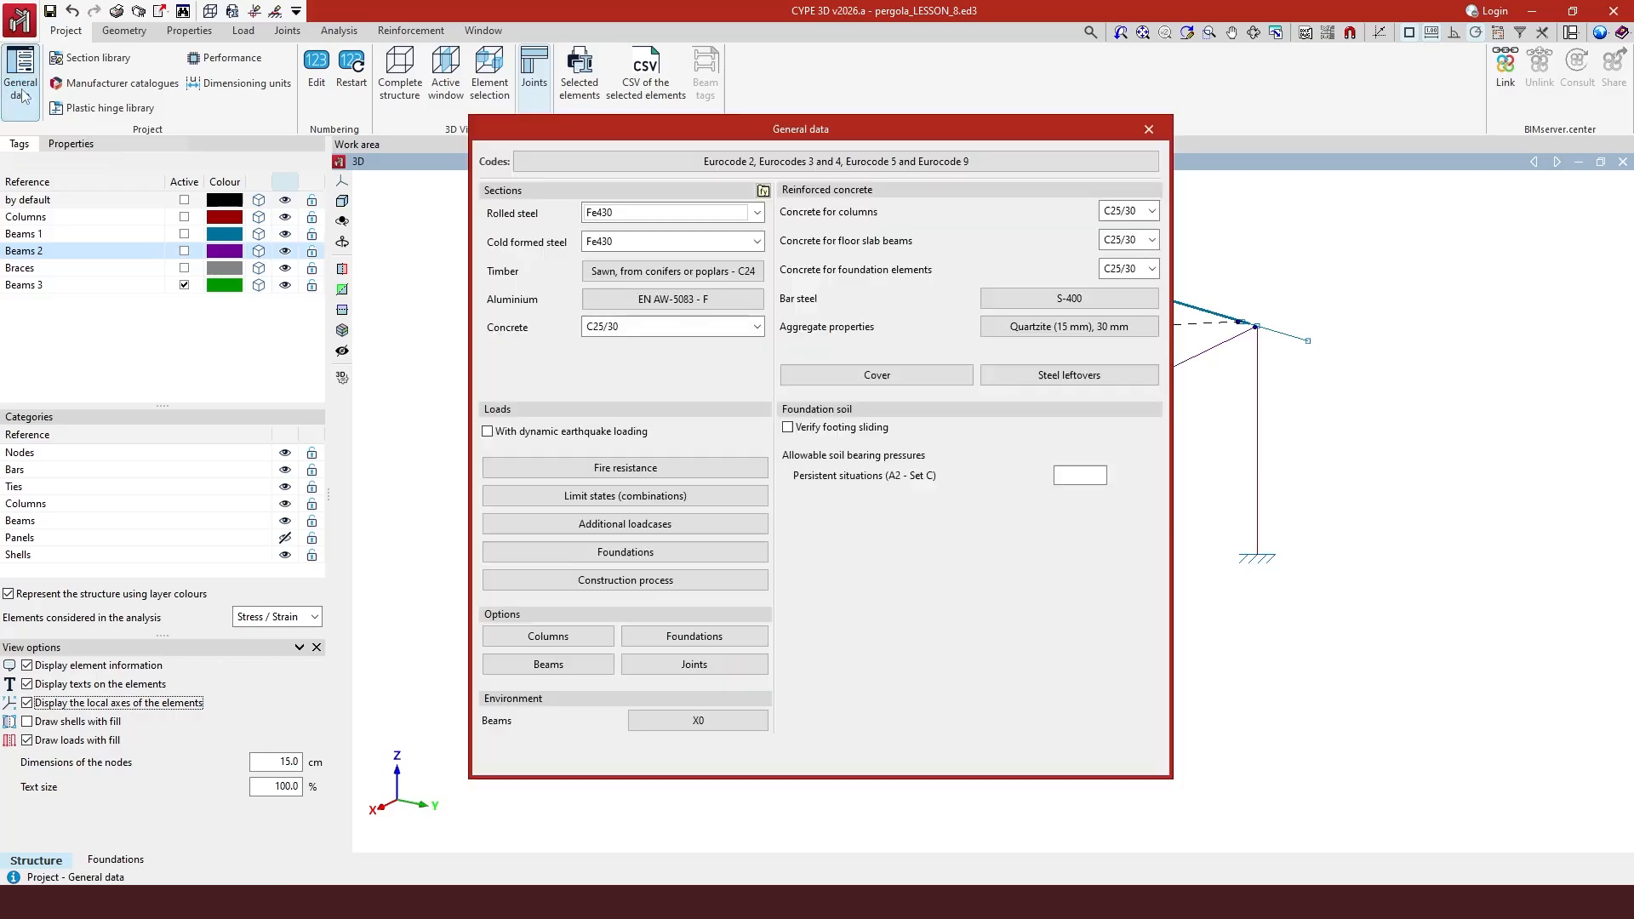
{"action": "left_click", "coordinate": [653, 525]}
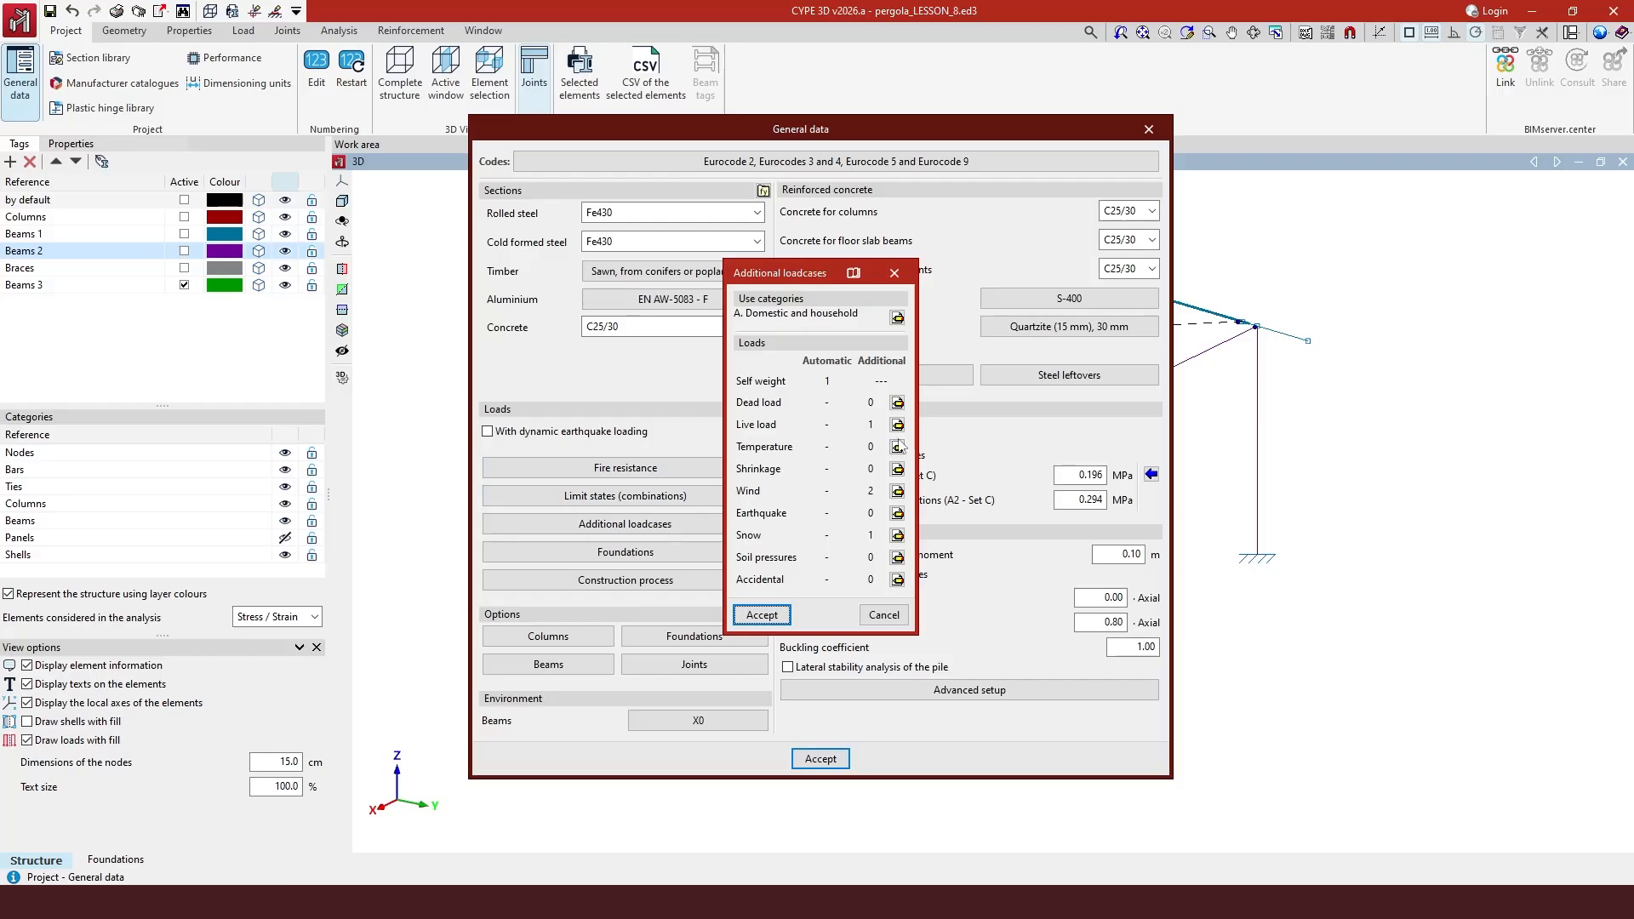
{"action": "left_click", "coordinate": [900, 426]}
{"action": "left_click", "coordinate": [572, 204]}
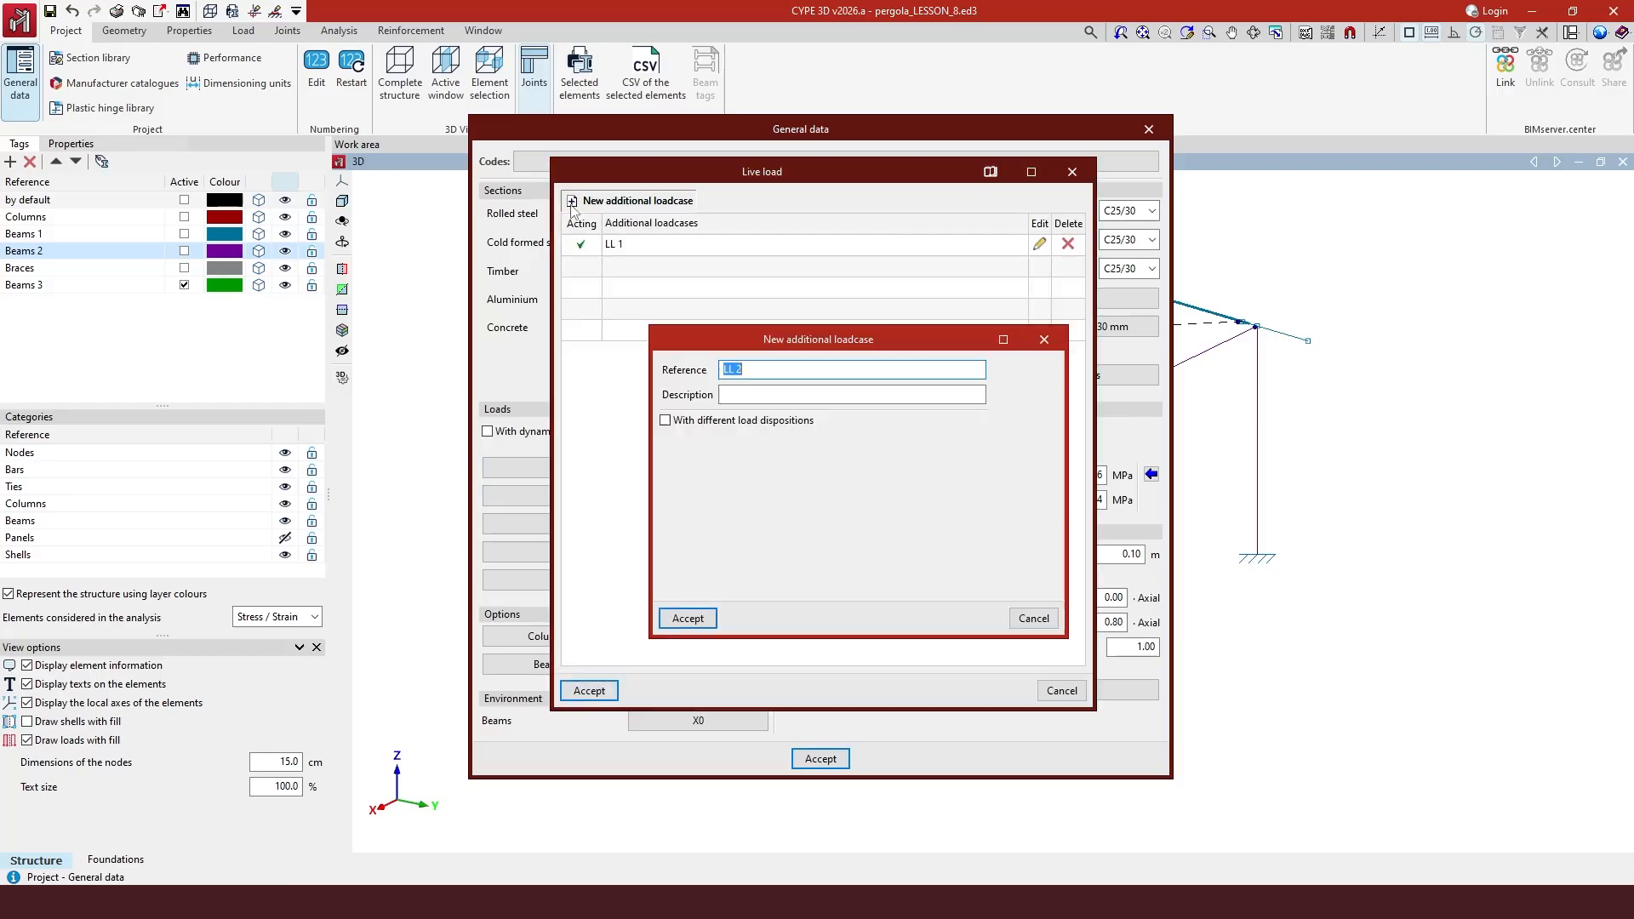
{"action": "mouse_move", "coordinate": [666, 428]}
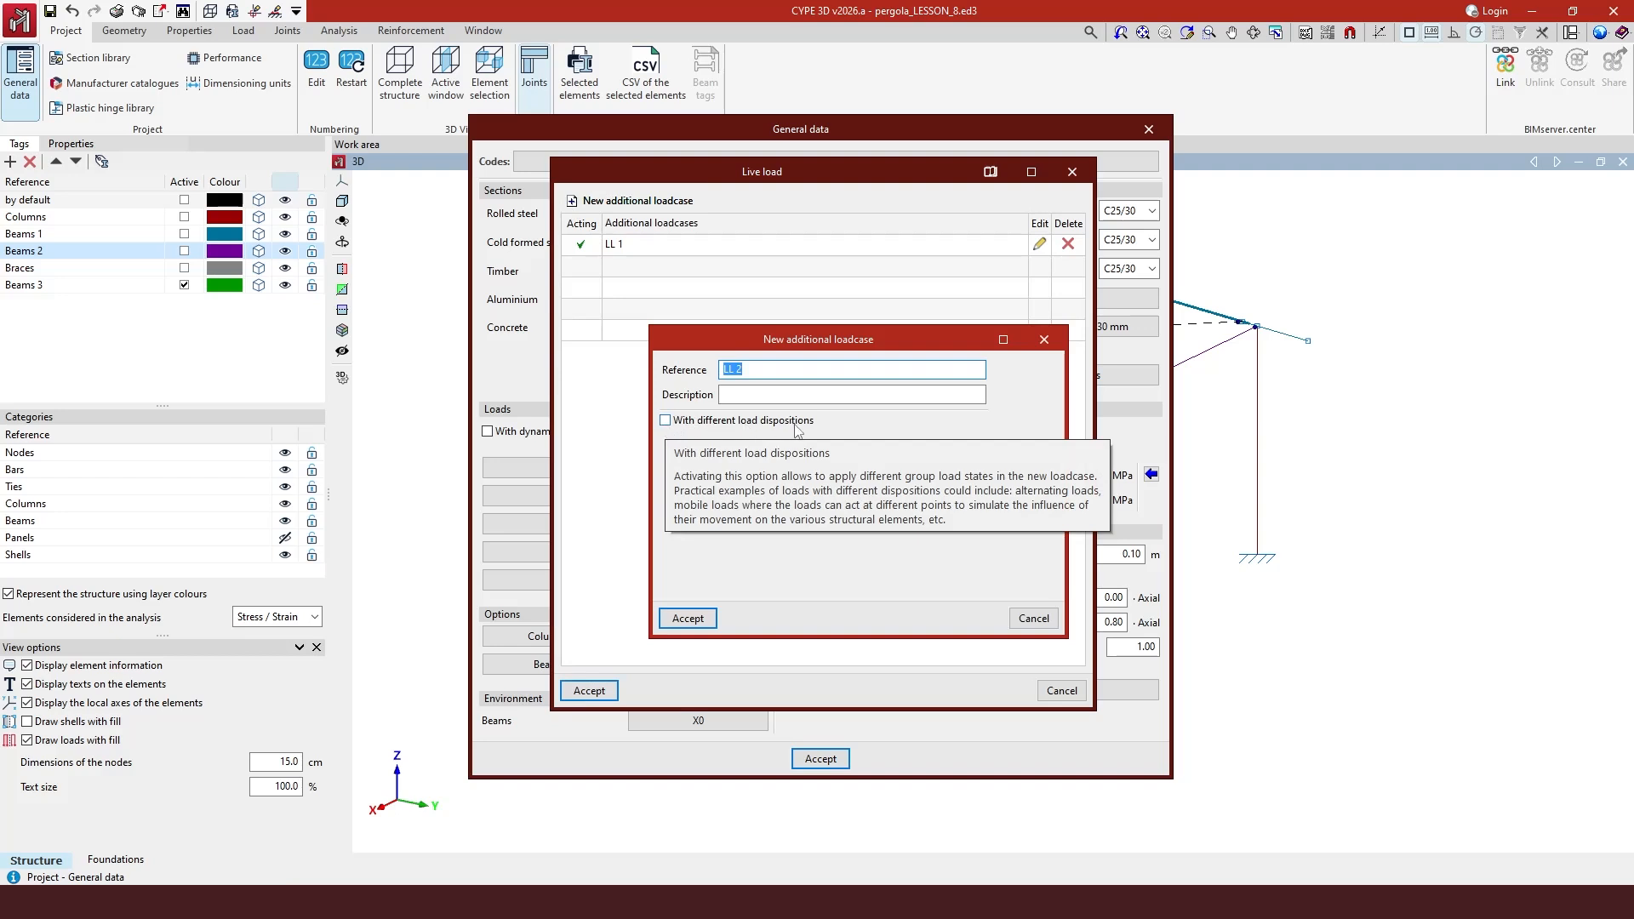
{"action": "left_click", "coordinate": [668, 423]}
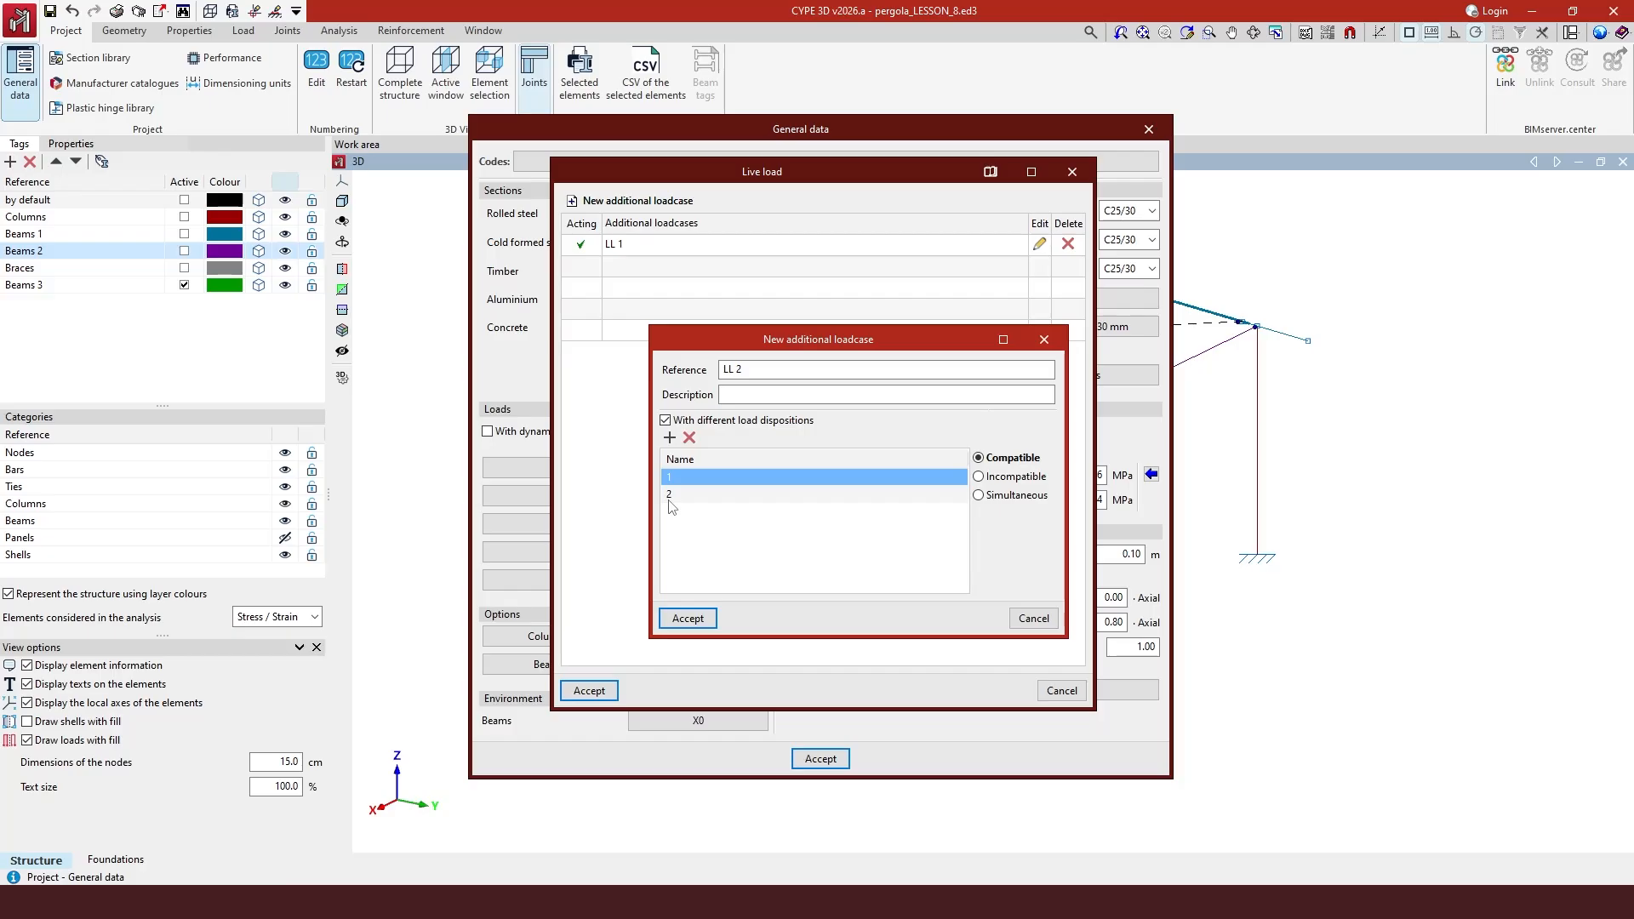
{"action": "left_click", "coordinate": [669, 438]}
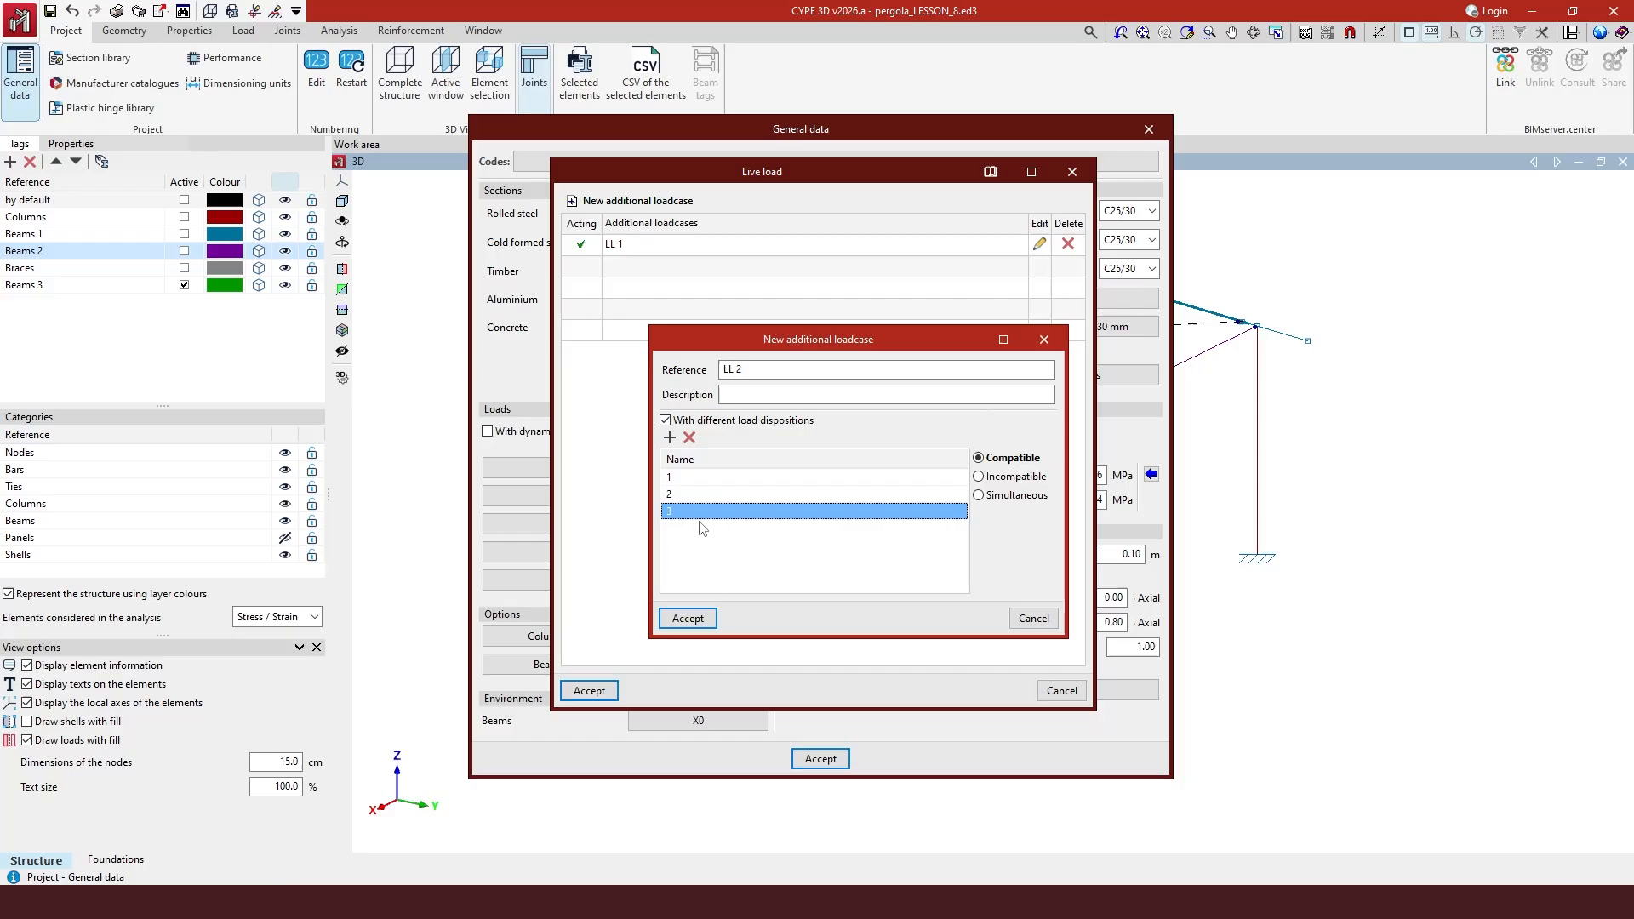
- Make the three dispositions of loadcase LL 2 incompatible and accept the live load and general data settings
{"action": "left_click", "coordinate": [691, 478]}
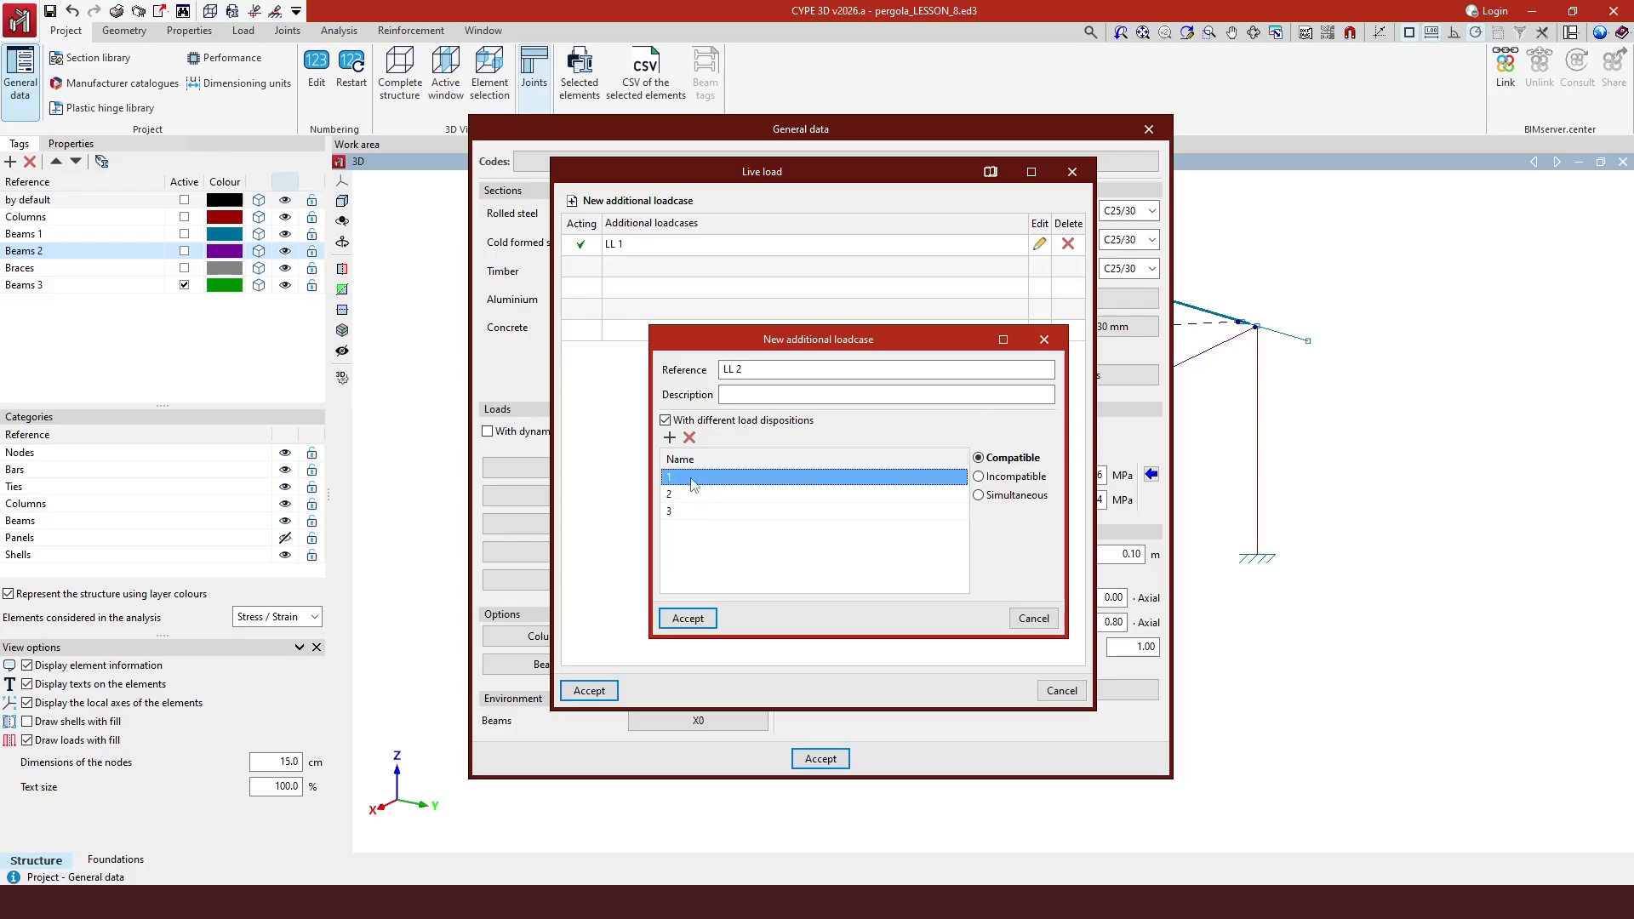
{"action": "left_click", "coordinate": [694, 495]}
{"action": "left_click", "coordinate": [697, 514]}
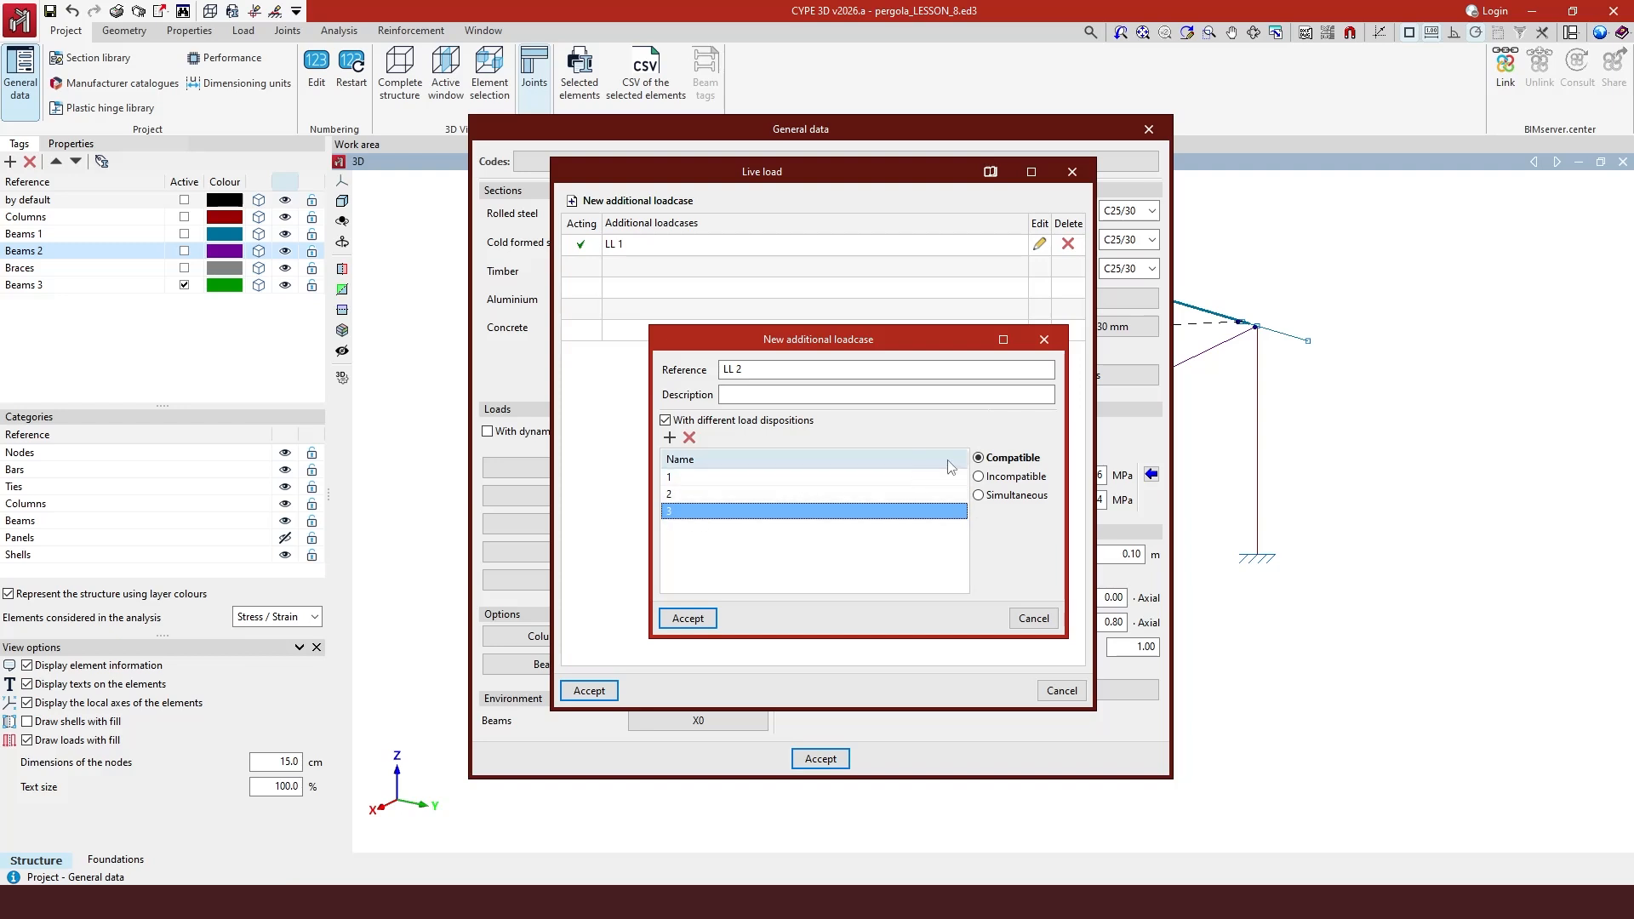
{"action": "left_click", "coordinate": [979, 477]}
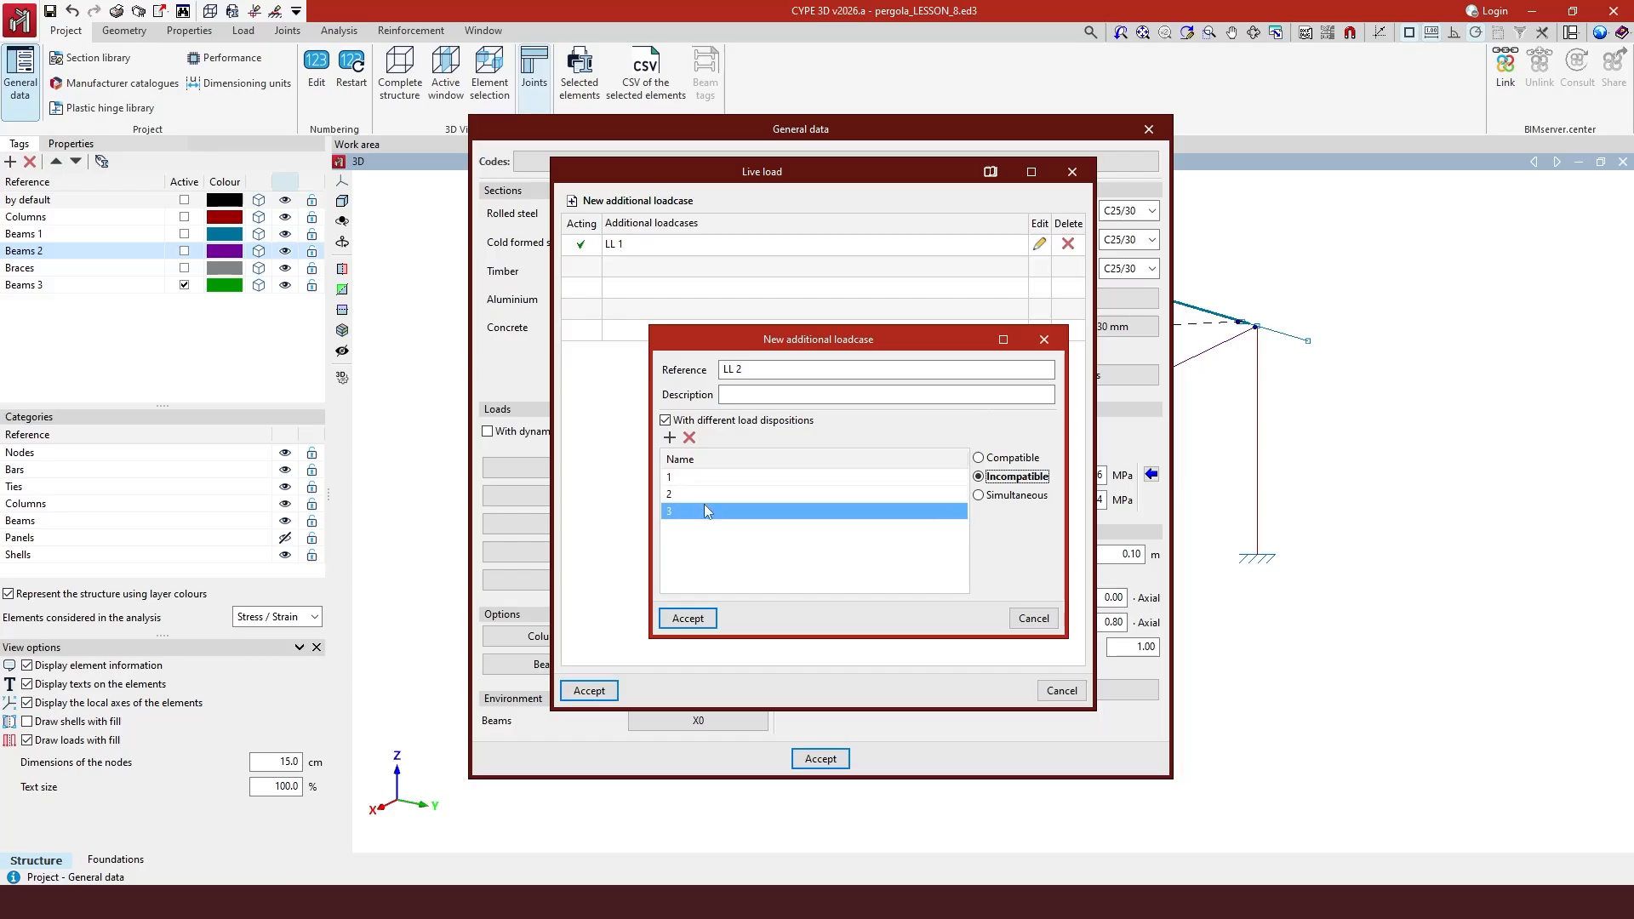
{"action": "left_click", "coordinate": [688, 619]}
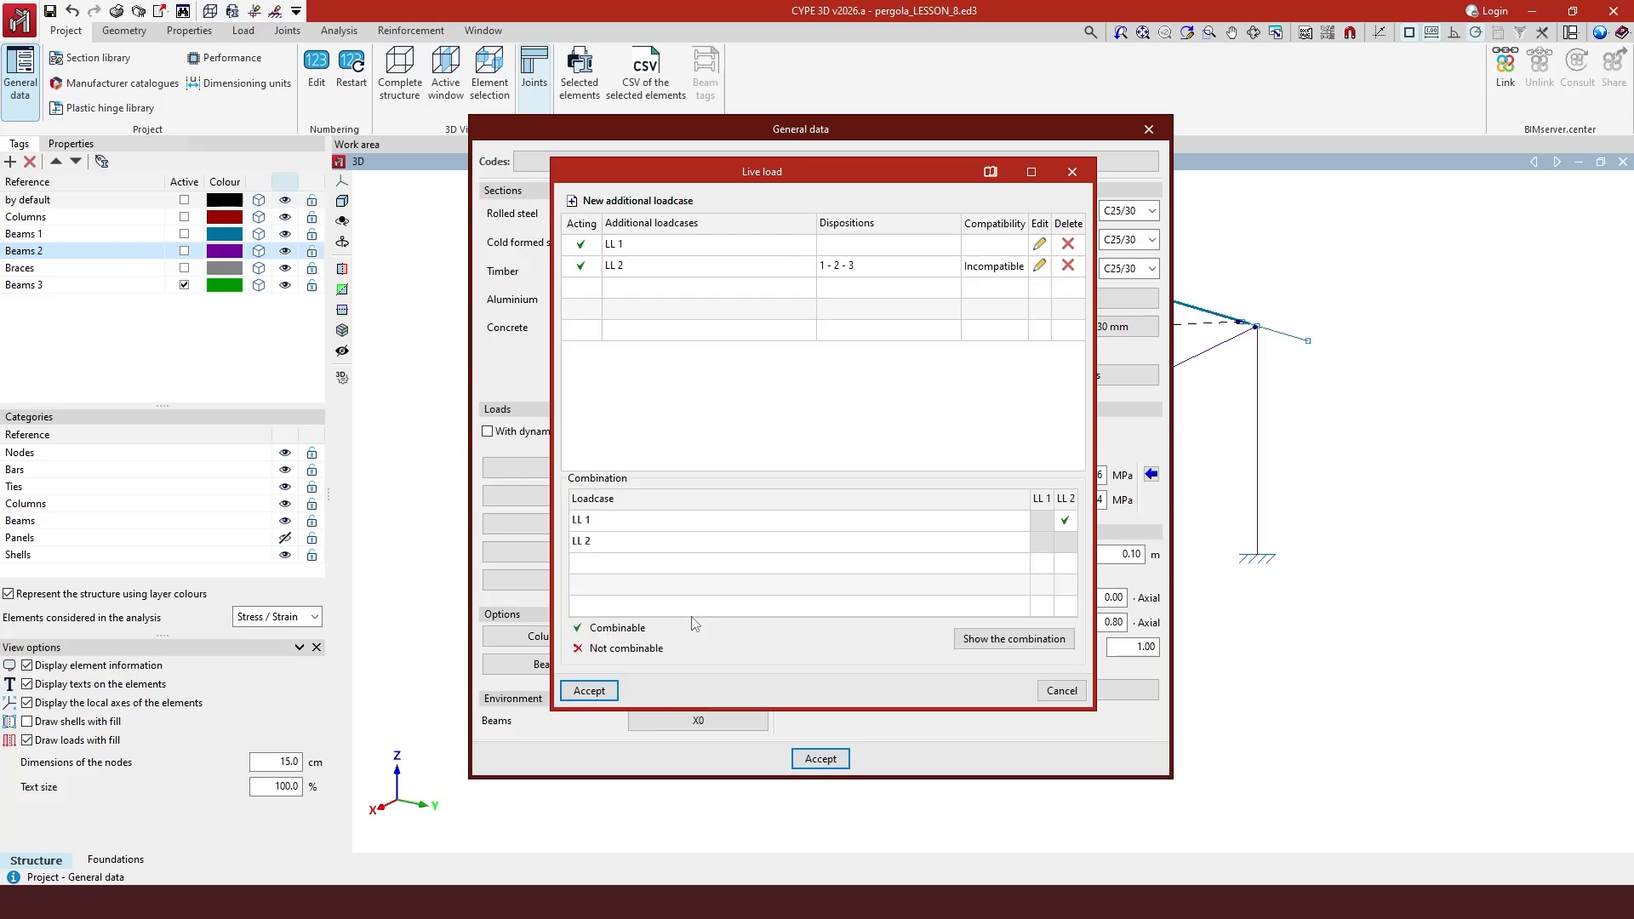
{"action": "left_click", "coordinate": [589, 690]}
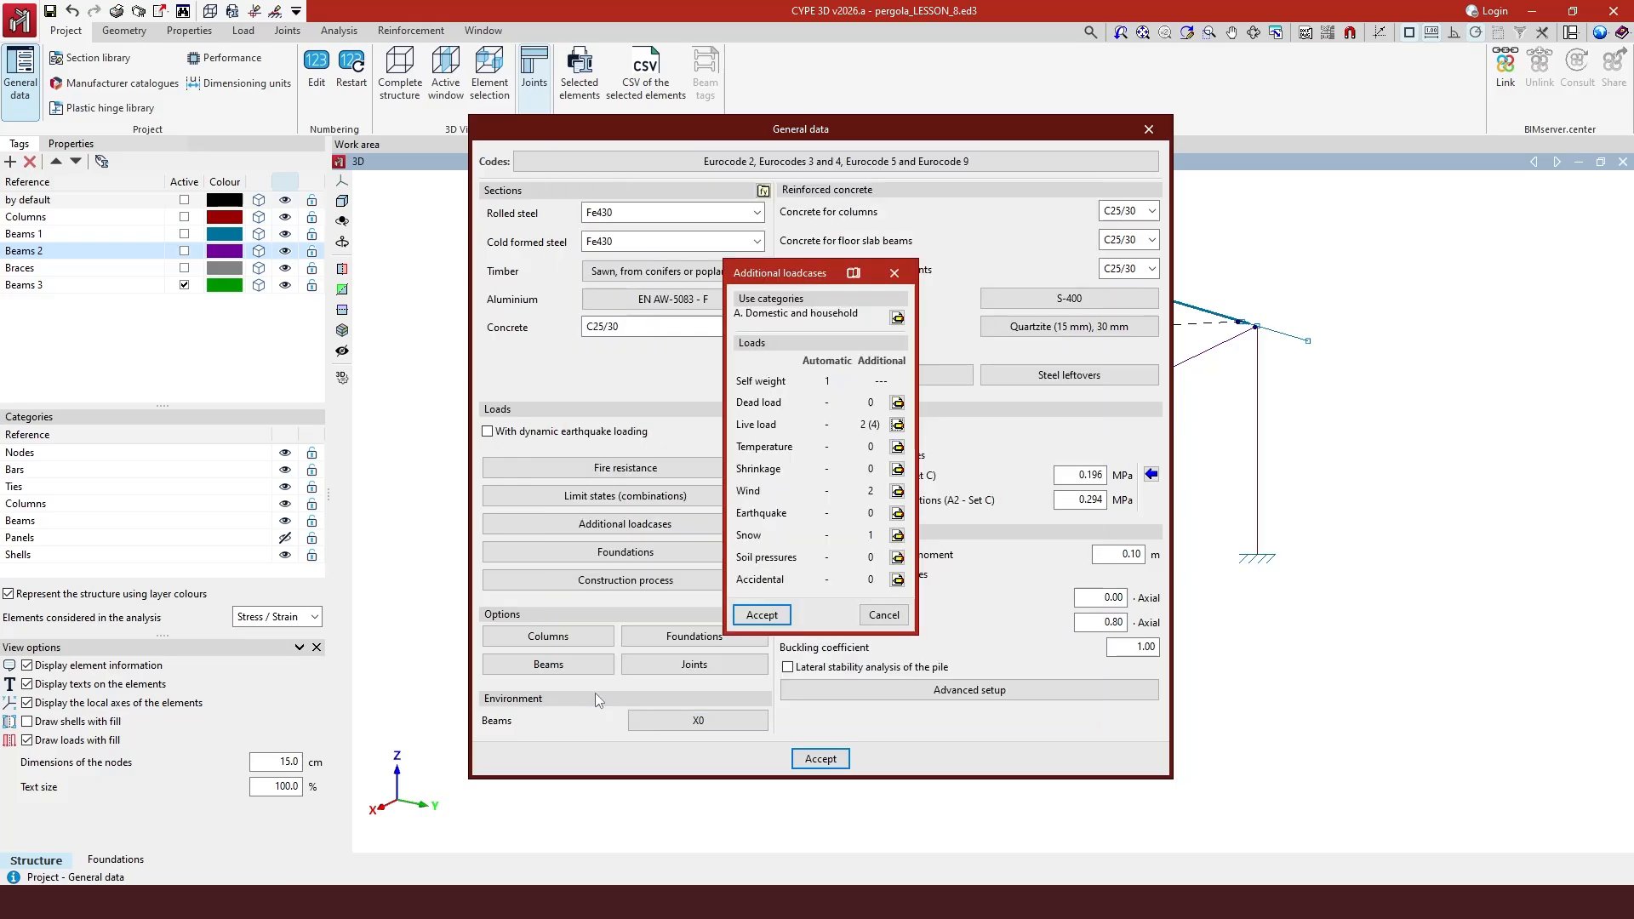
{"action": "left_click", "coordinate": [762, 614]}
{"action": "left_click", "coordinate": [821, 758]}
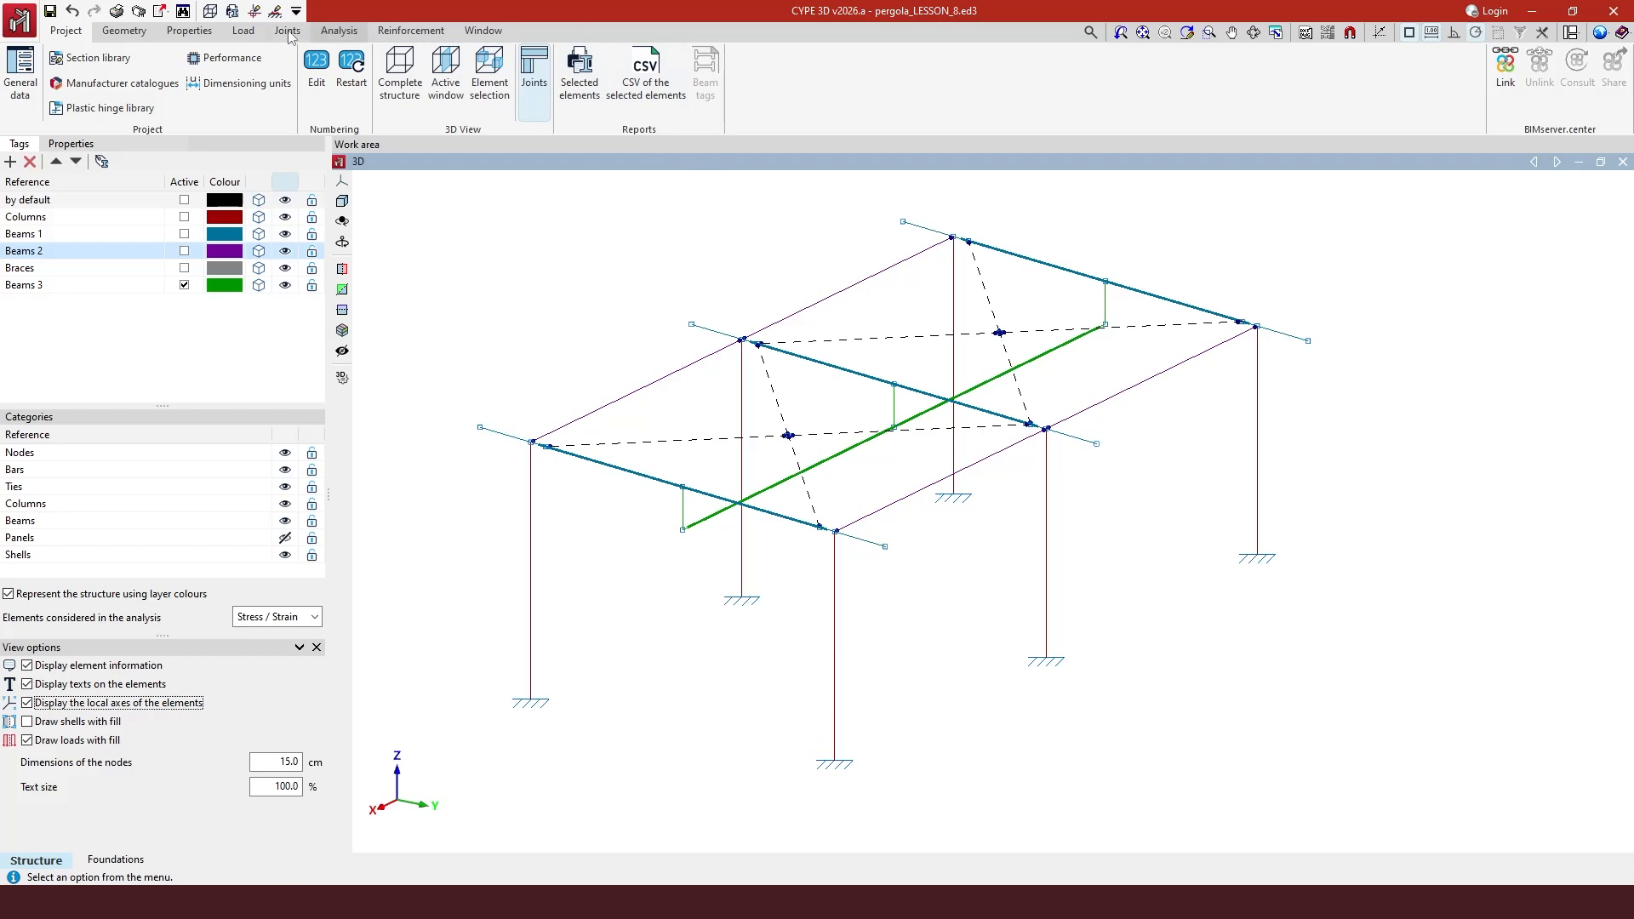
- Begin a new bar load on the front half of the green Beams 3 beam, assigned to loadcase LL 2 (1)
{"action": "left_click", "coordinate": [245, 32]}
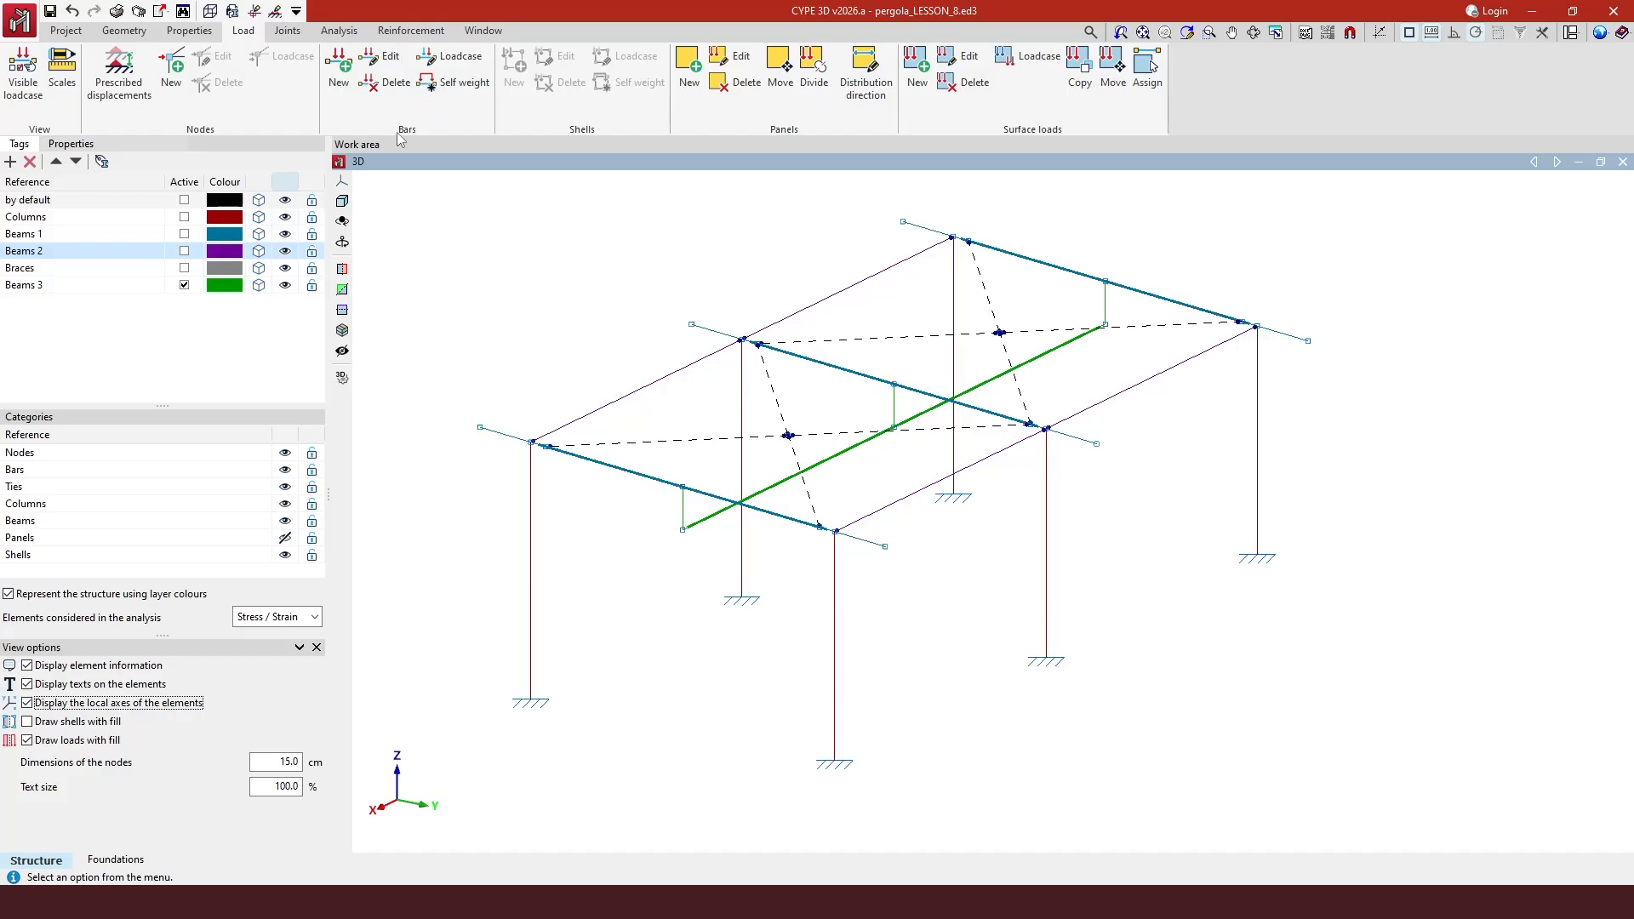
{"action": "left_click", "coordinate": [344, 75]}
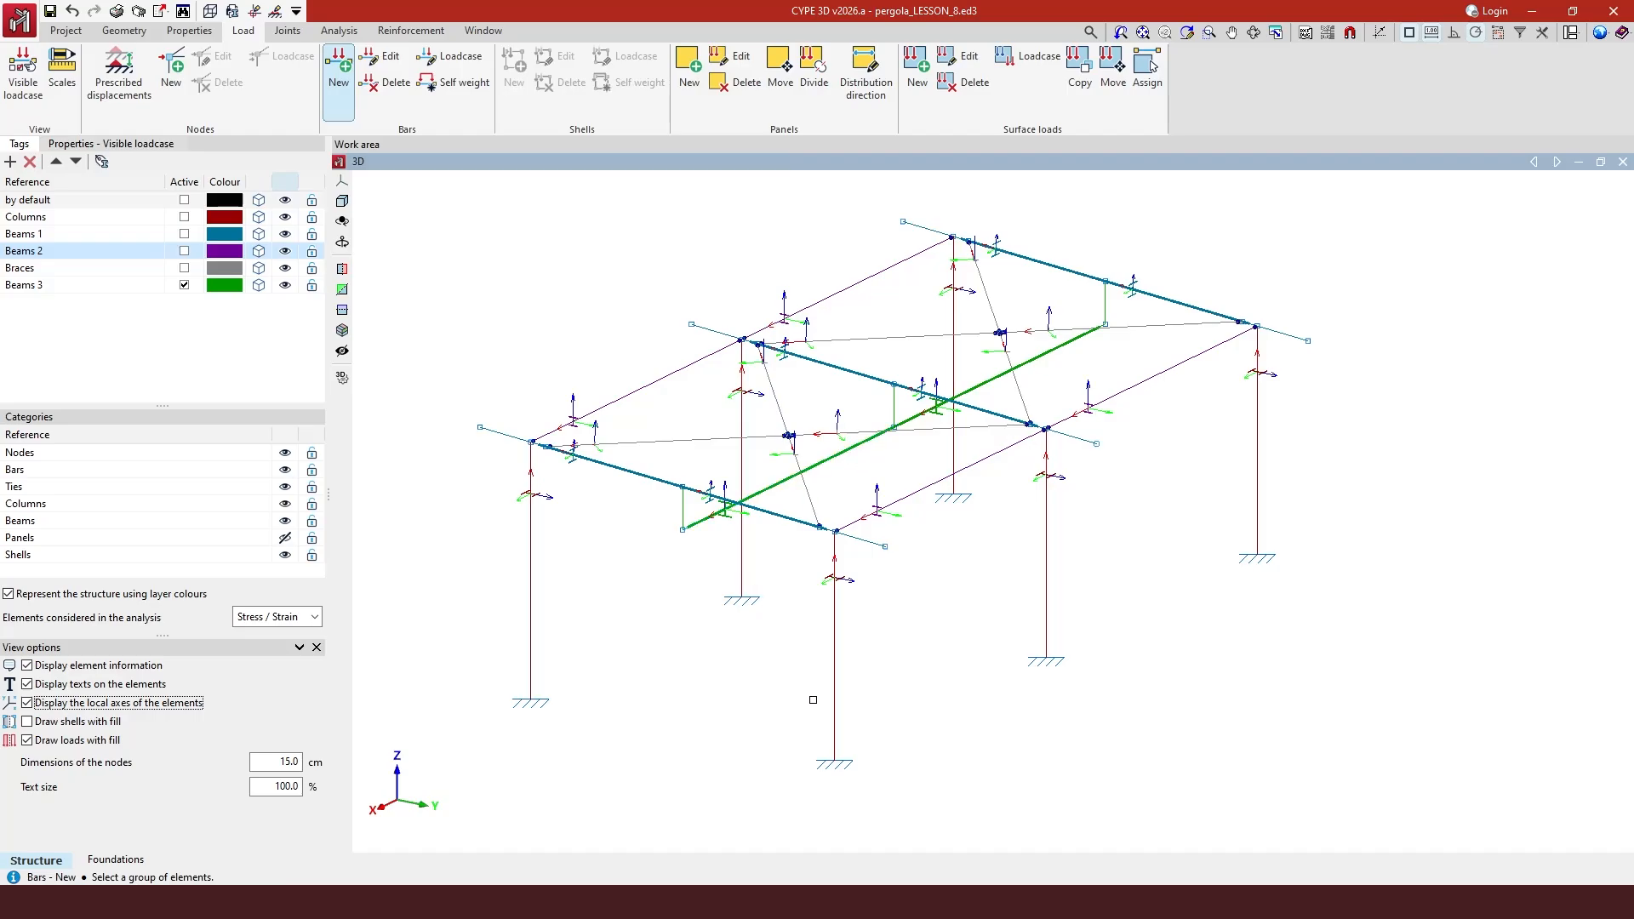
{"action": "middle_click_drag", "start_coordinate": [815, 694], "coordinate": [909, 678]}
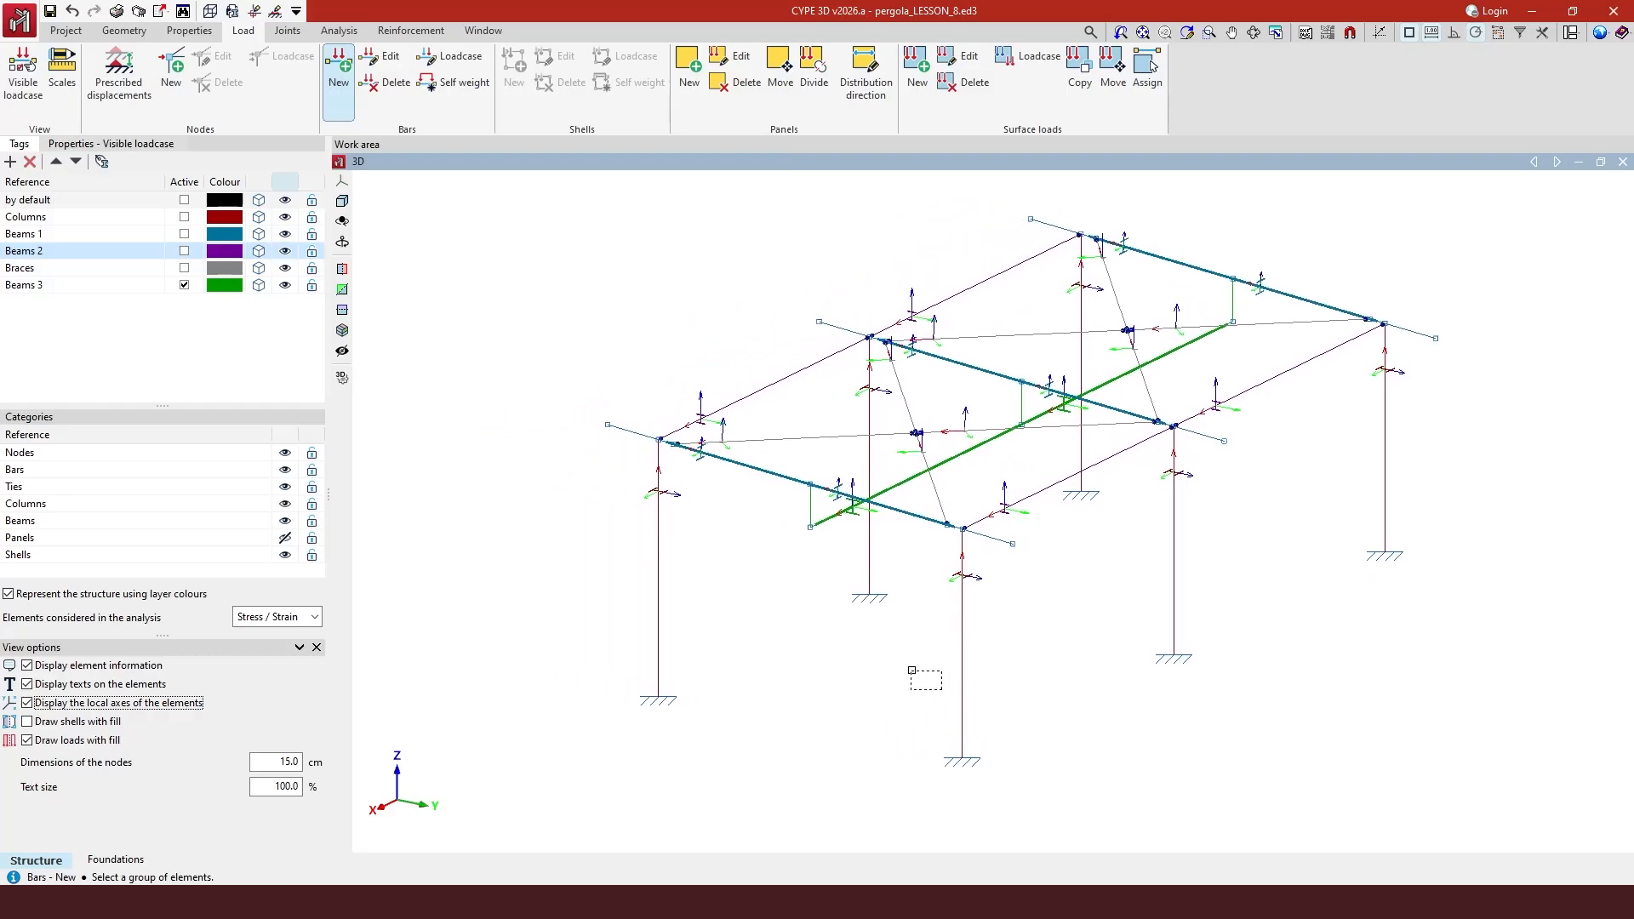
{"action": "middle_click_drag", "start_coordinate": [885, 600], "coordinate": [923, 599], "text": "shift"}
{"action": "left_click_drag", "start_coordinate": [941, 689], "coordinate": [723, 676]}
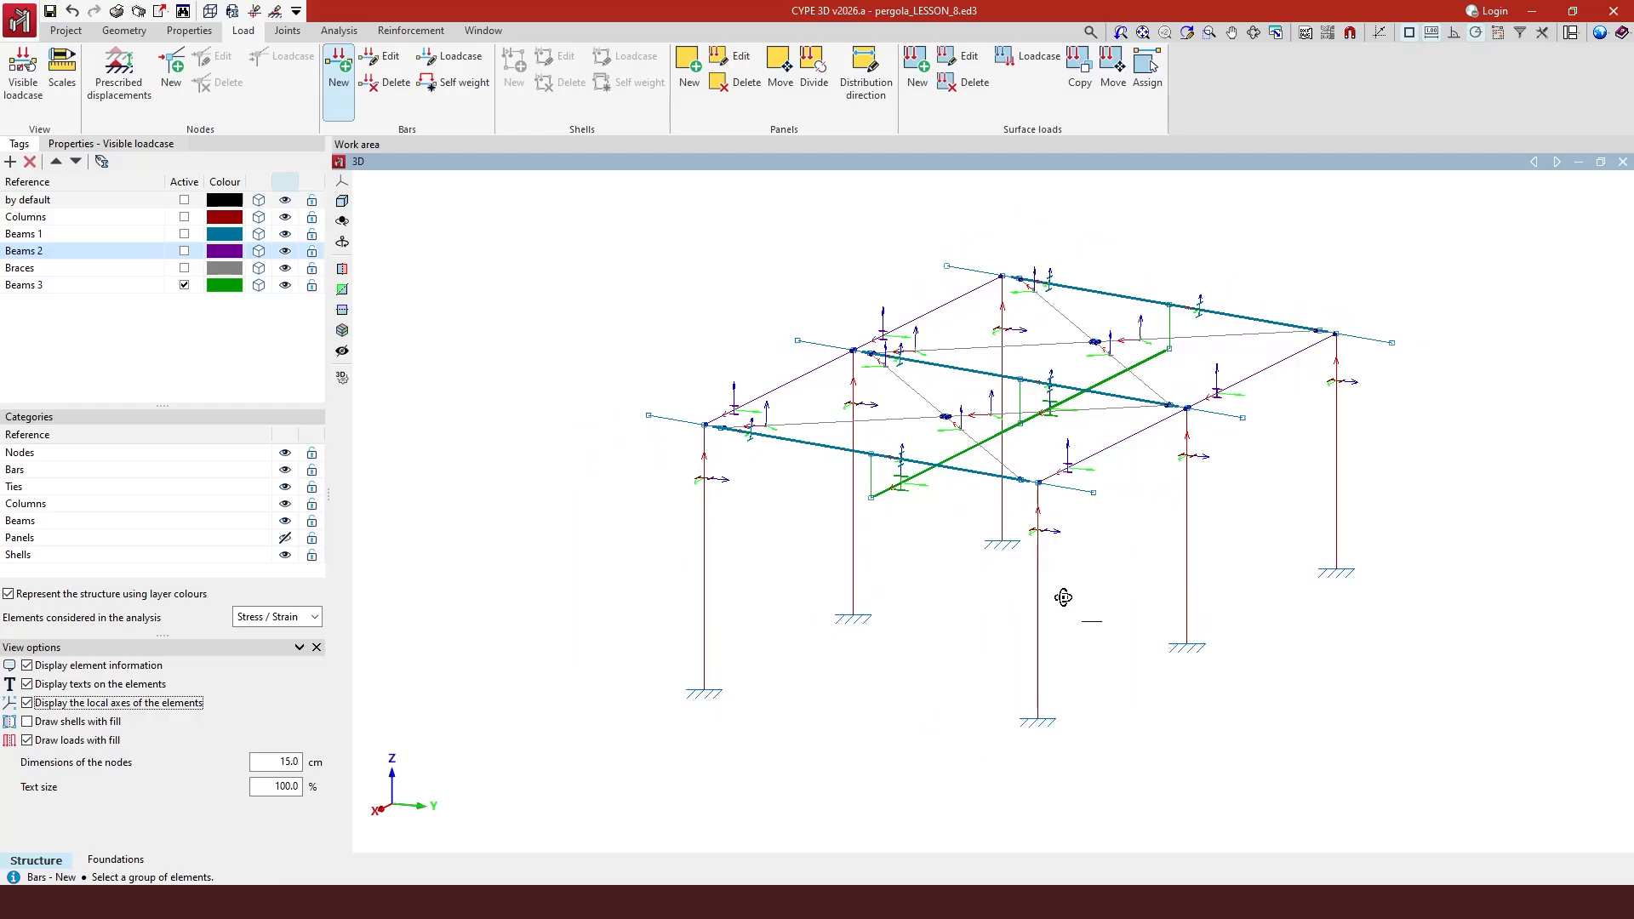
{"action": "middle_click_drag", "start_coordinate": [1065, 598], "coordinate": [1024, 598], "text": "shift"}
{"action": "left_click", "coordinate": [948, 453]}
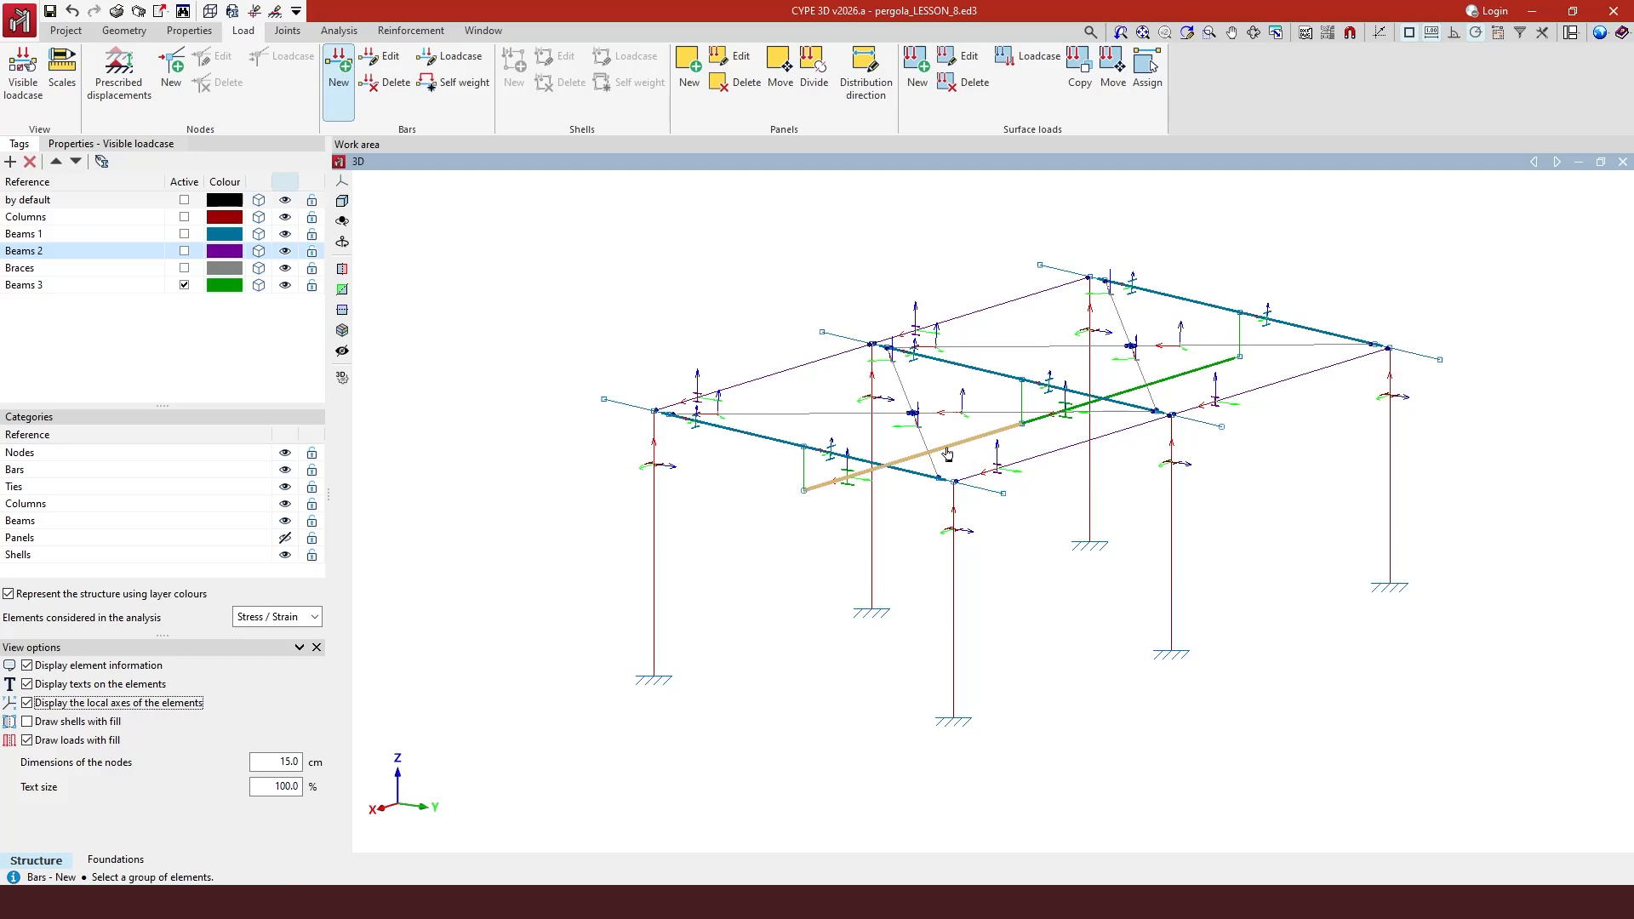
{"action": "right_click", "coordinate": [948, 454]}
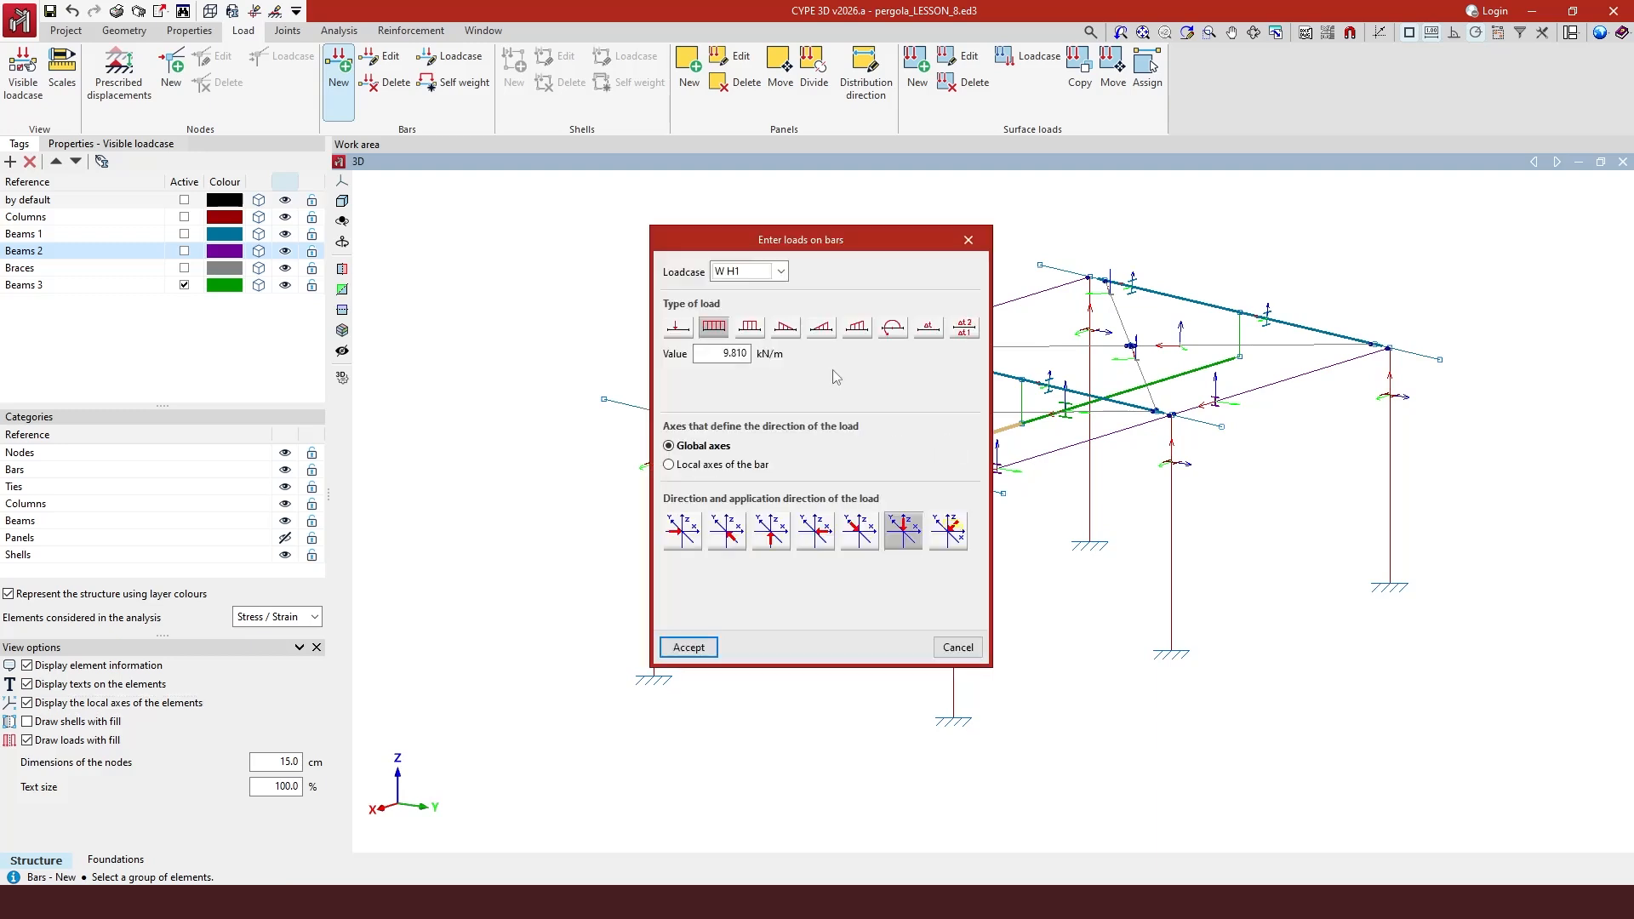
{"action": "left_click", "coordinate": [780, 271]}
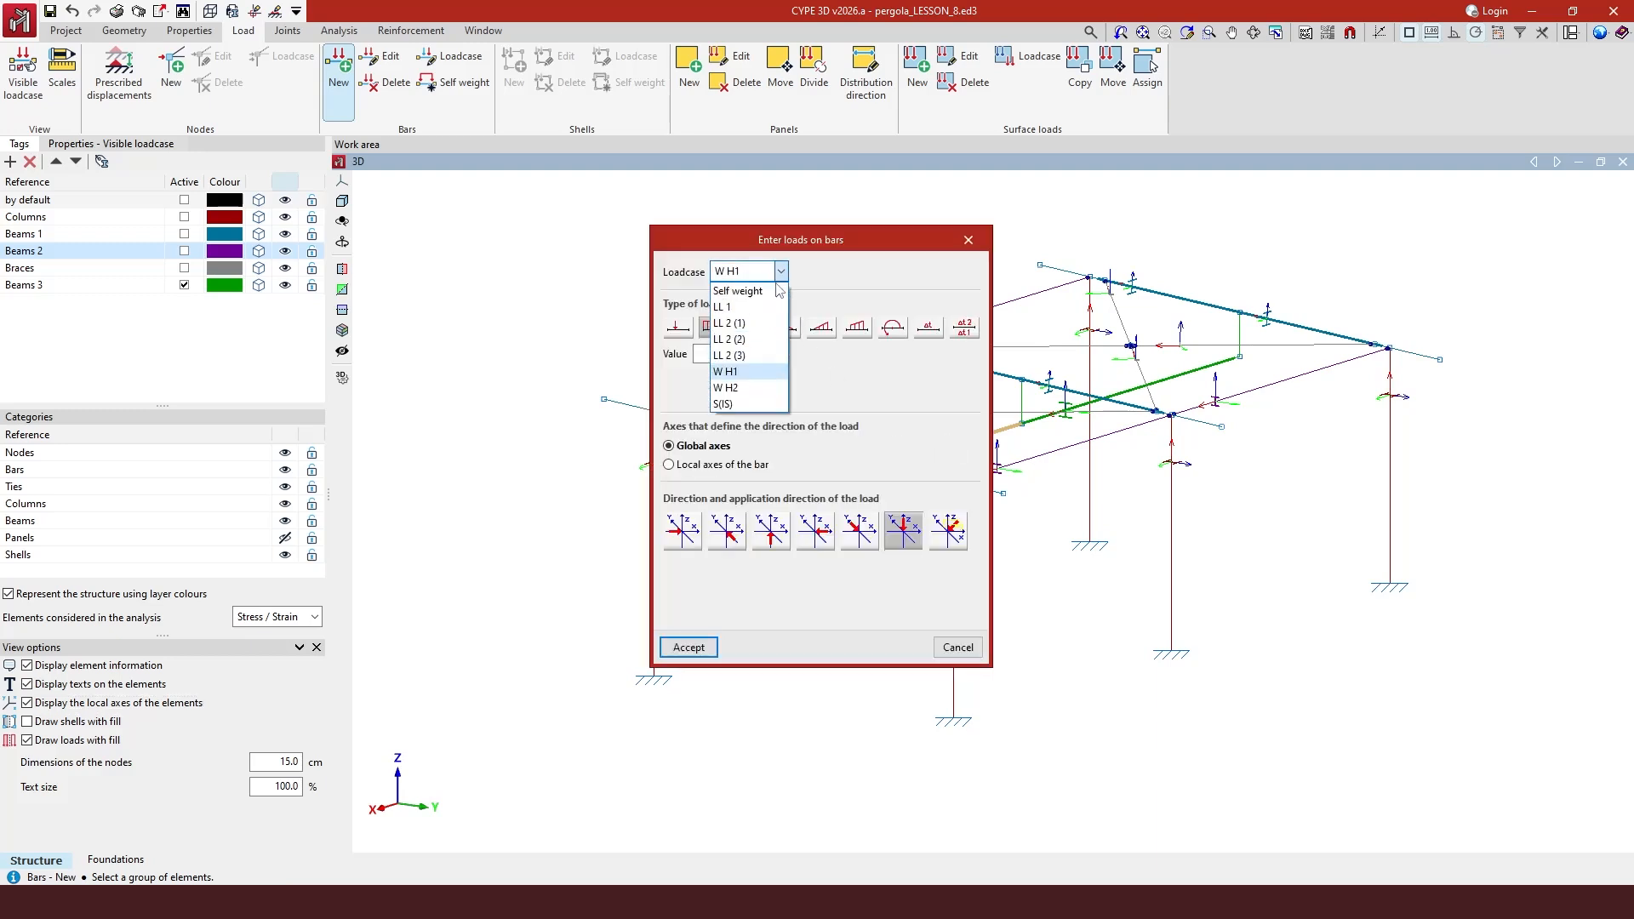
{"action": "left_click", "coordinate": [755, 327]}
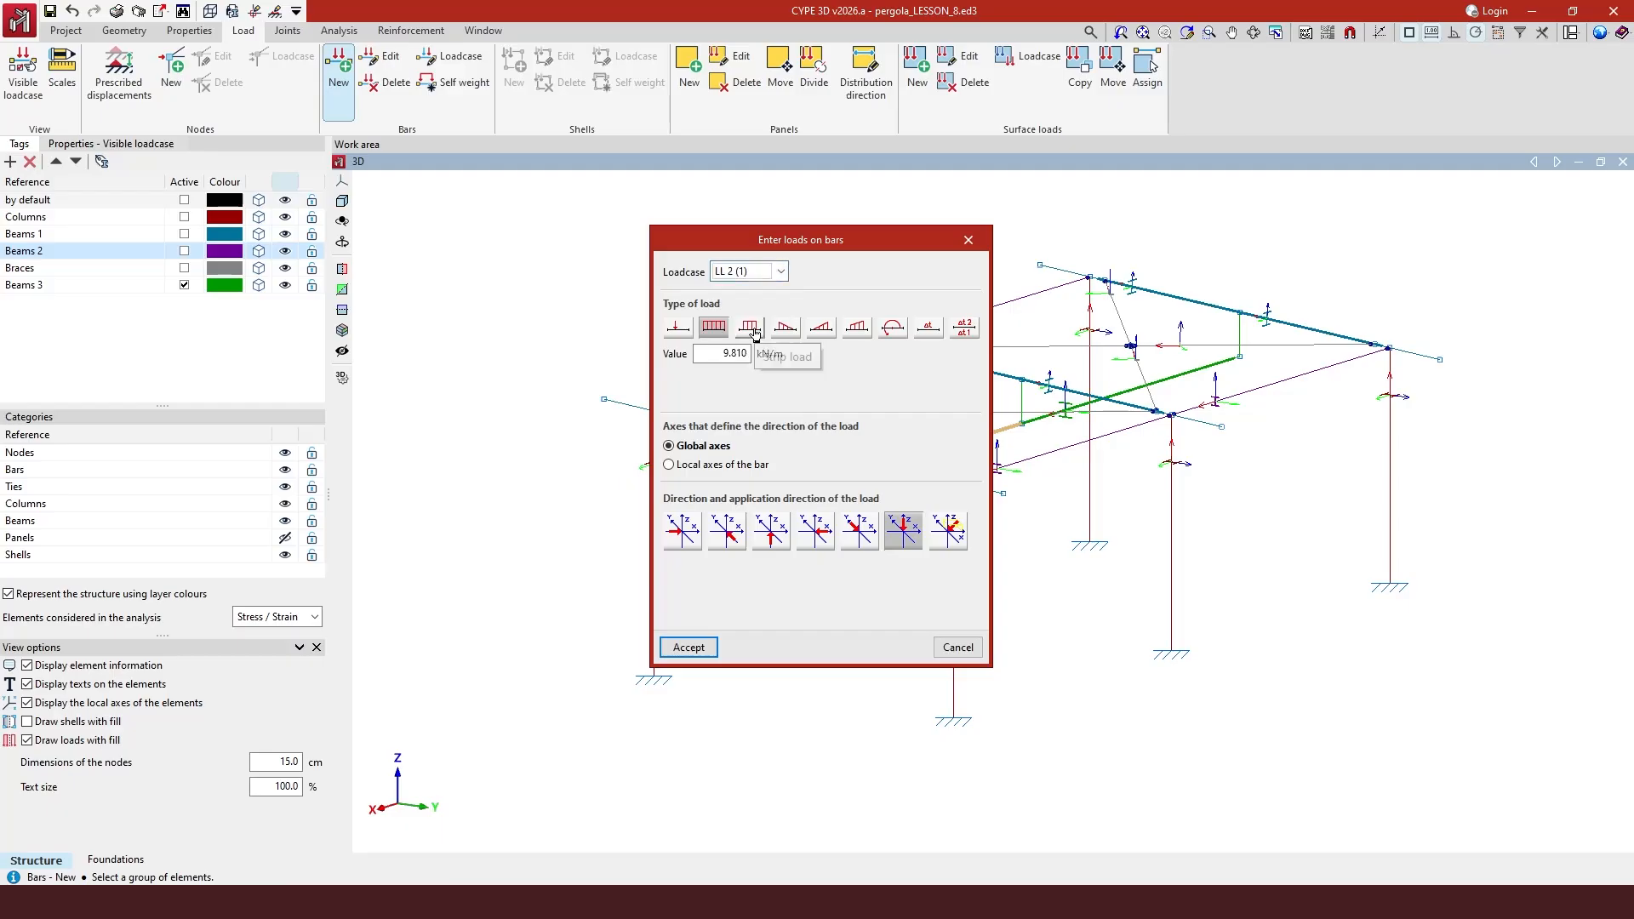
- Define the bar load as a 20 kN downward point load at a relative distance of 0.5 along the bar
{"action": "left_click", "coordinate": [679, 328]}
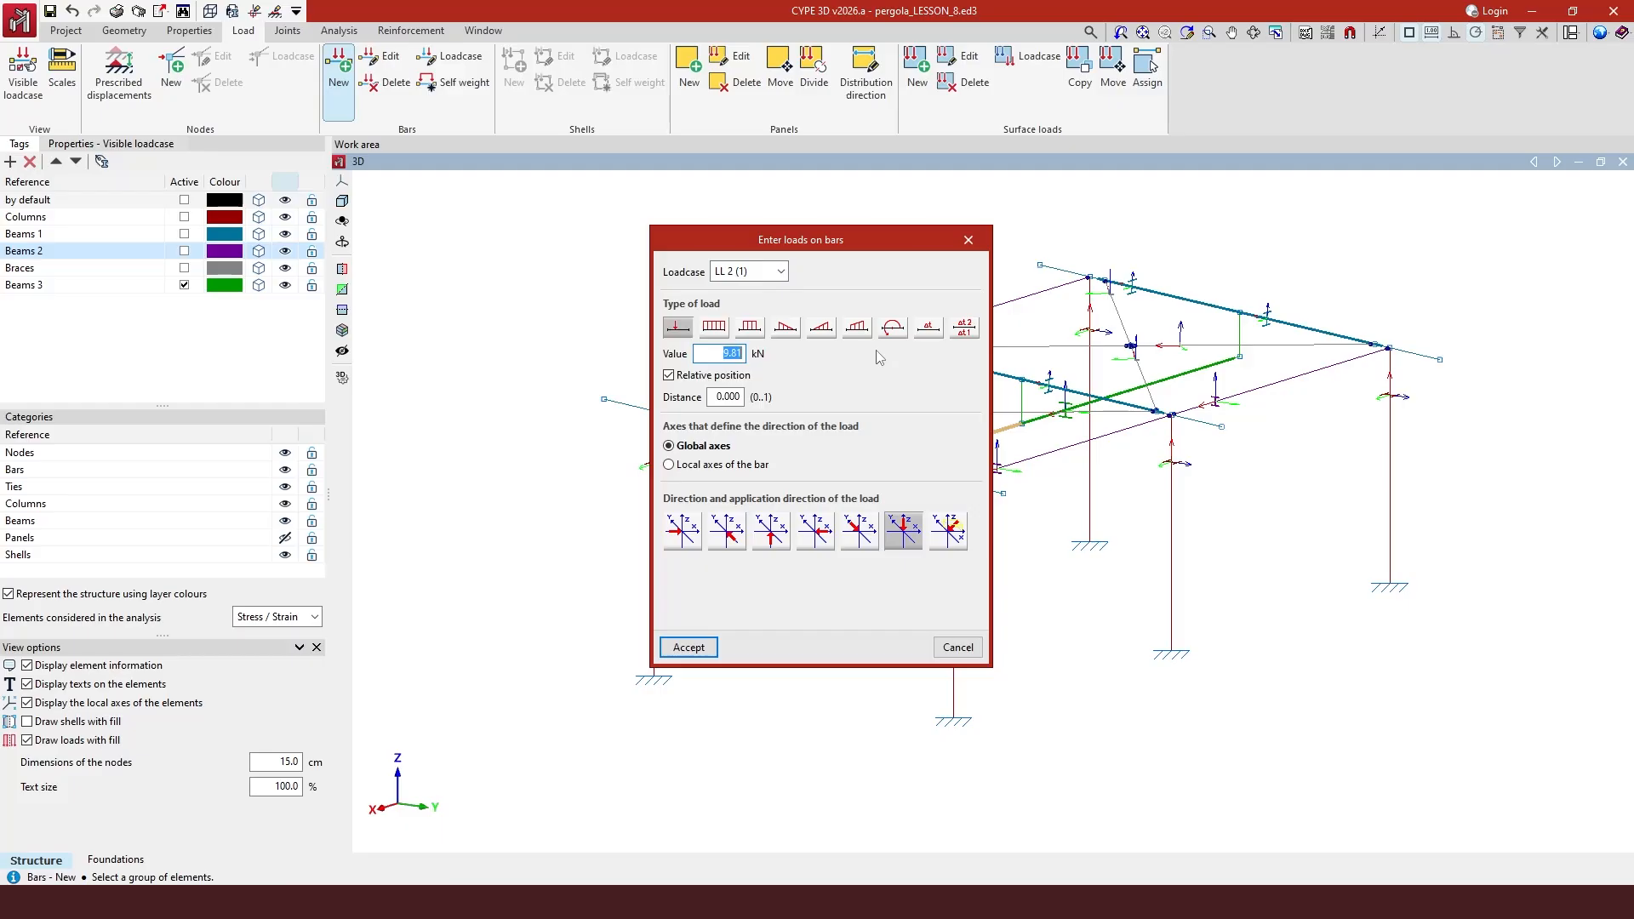
{"action": "type", "text": "20"}
{"action": "key", "text": "Tab"}
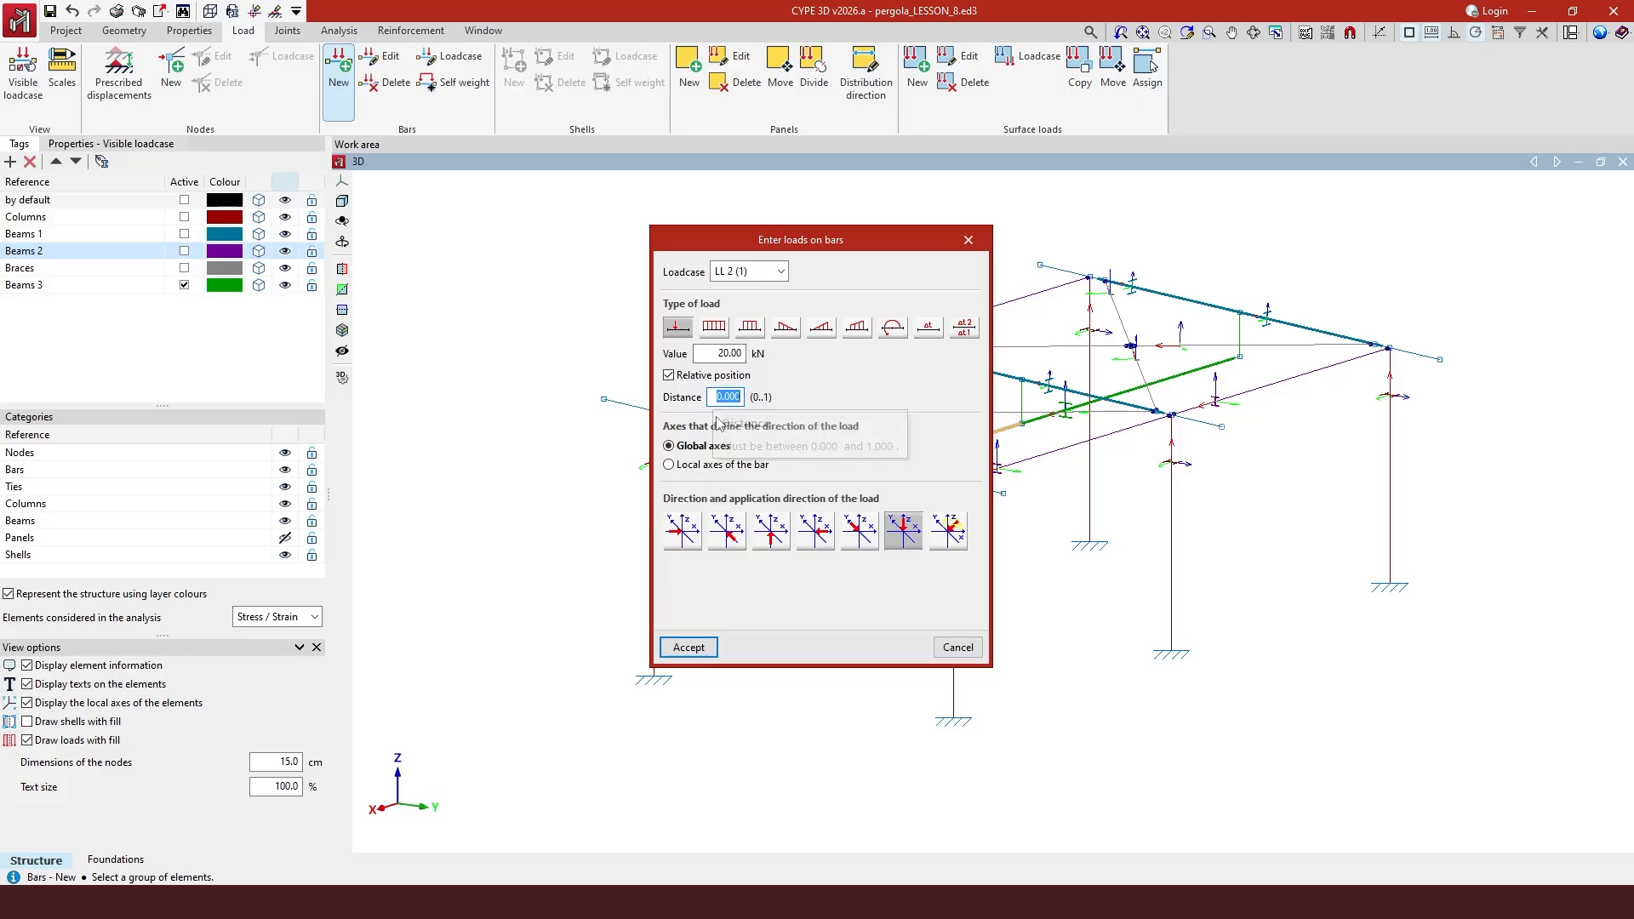
{"action": "key", "text": "BackSpace"}
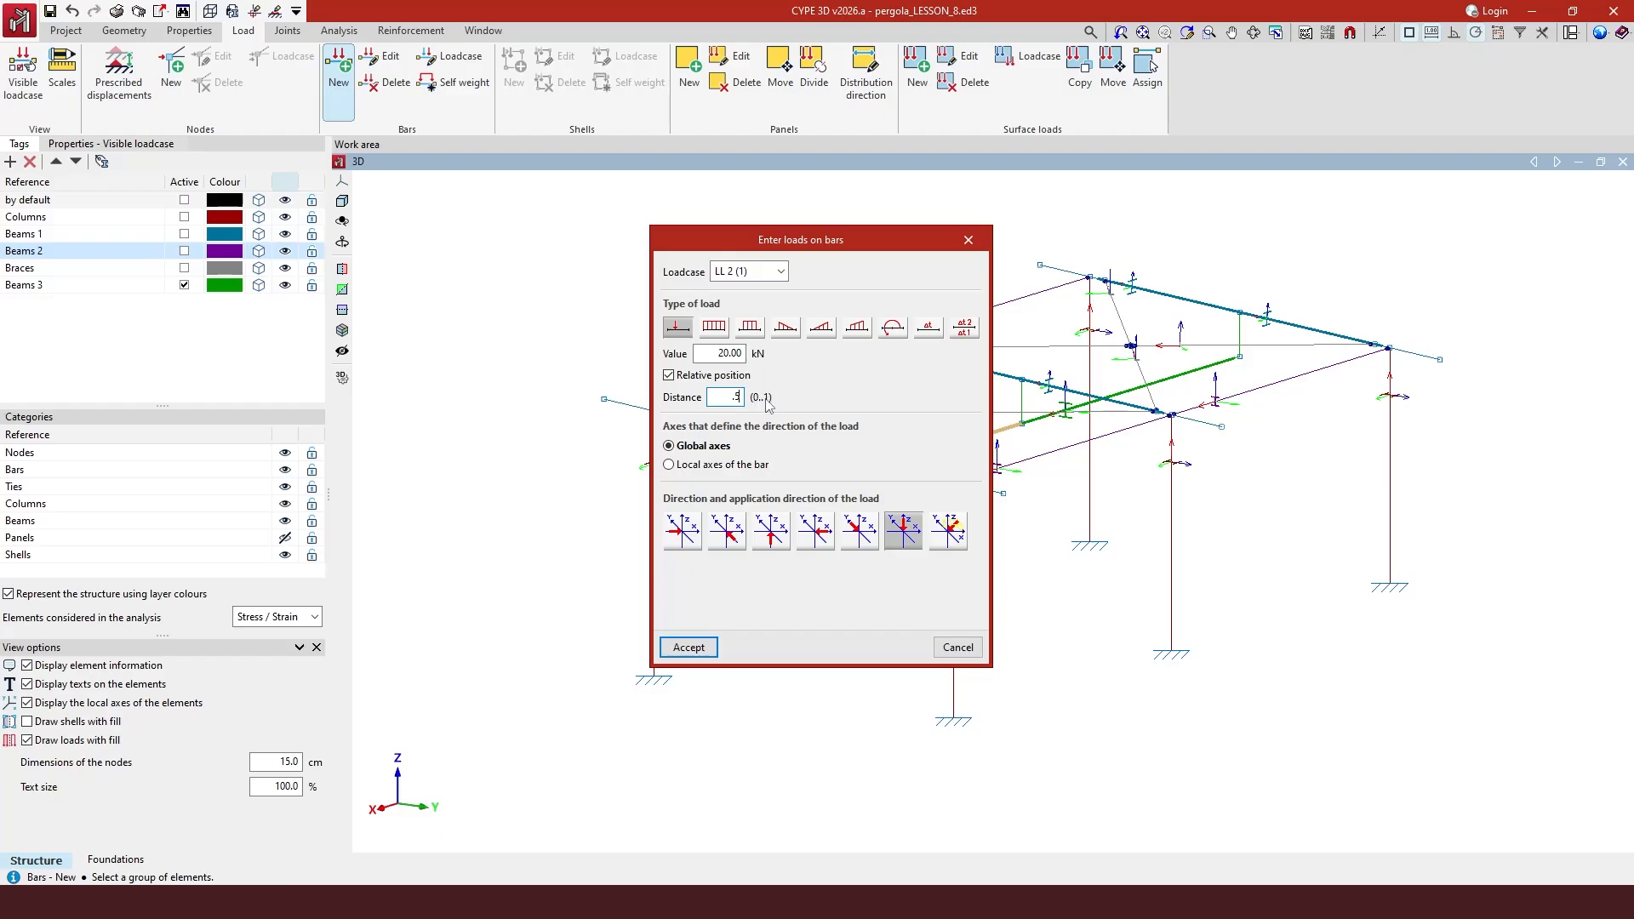
{"action": "left_click", "coordinate": [690, 648]}
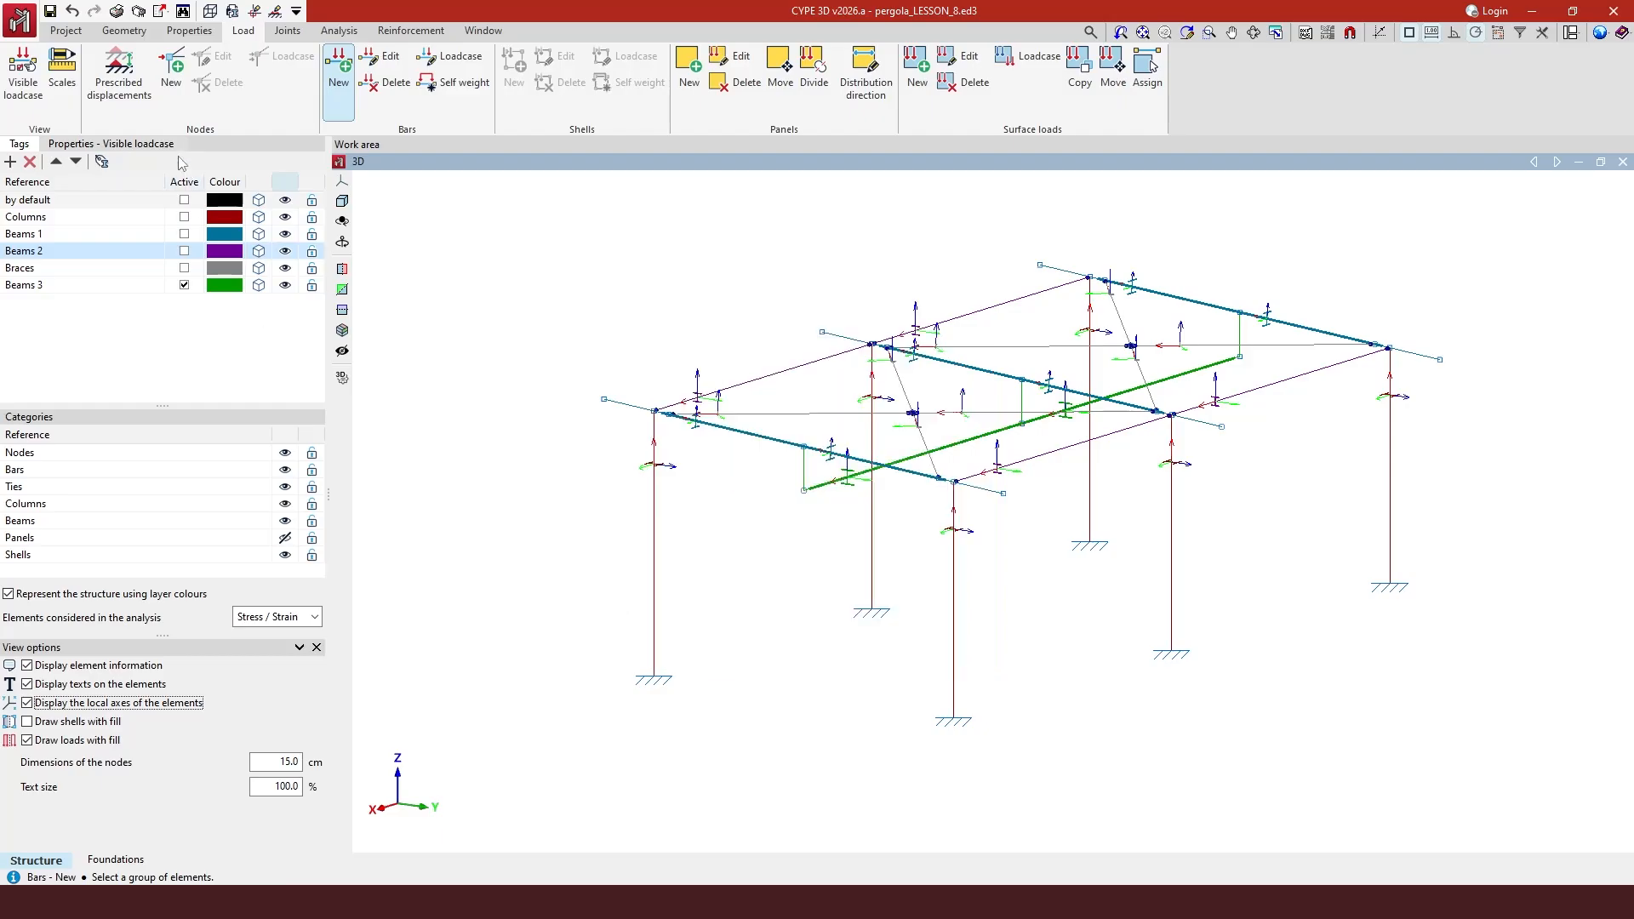
- Make LL 2 (1) the visible loadcase and examine the point load on the green beam
{"action": "left_click", "coordinate": [21, 109]}
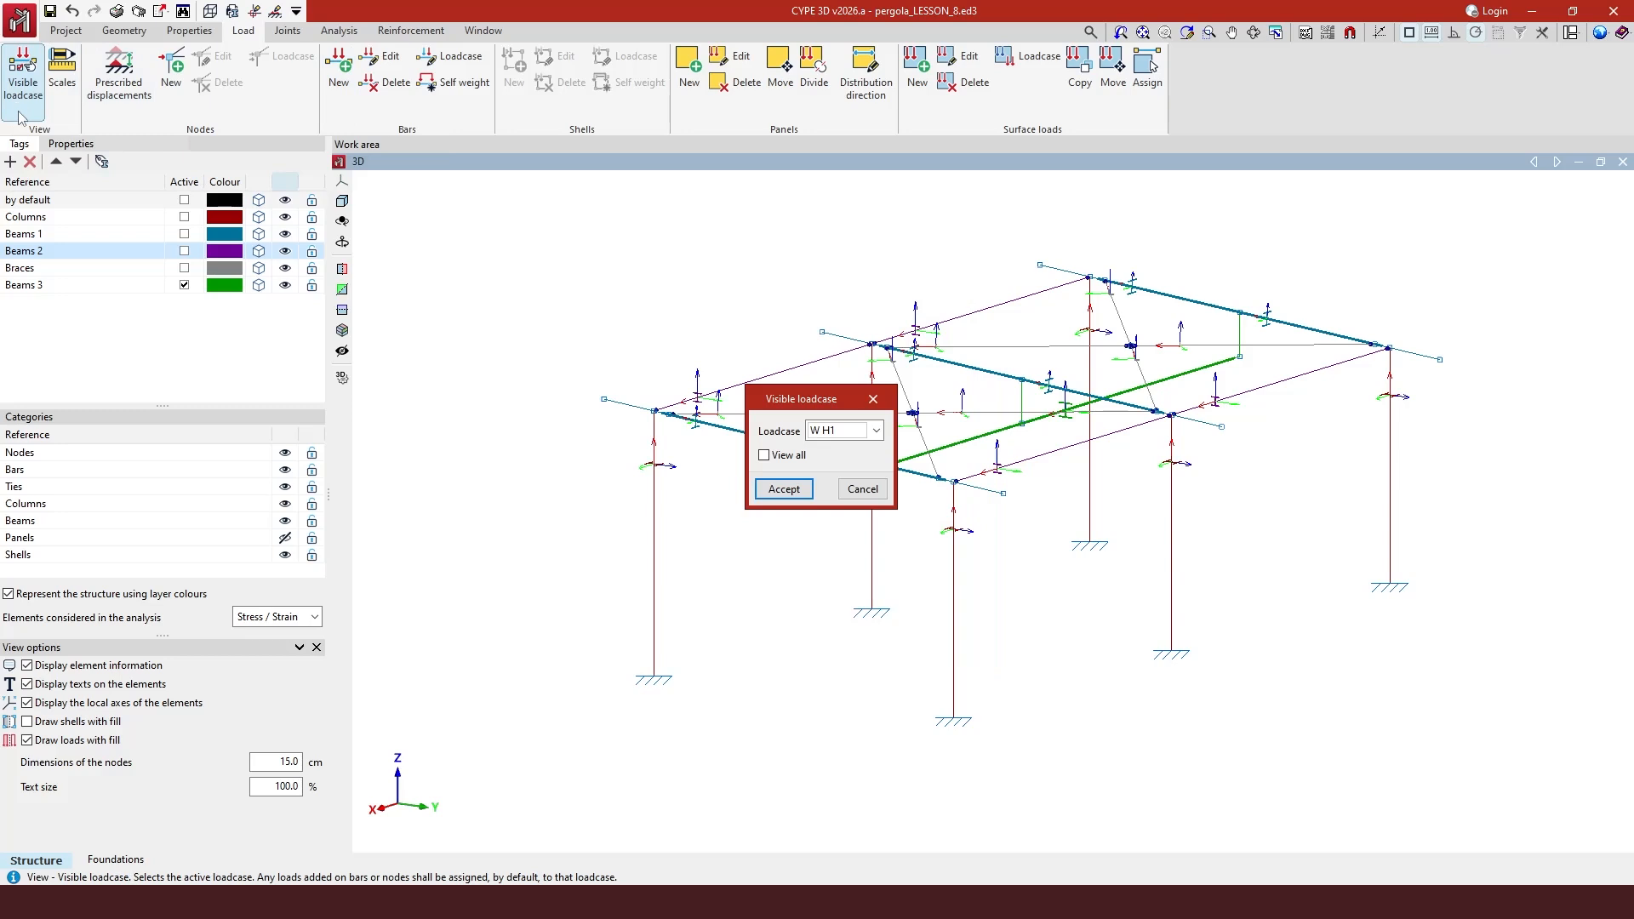
{"action": "left_click", "coordinate": [851, 431]}
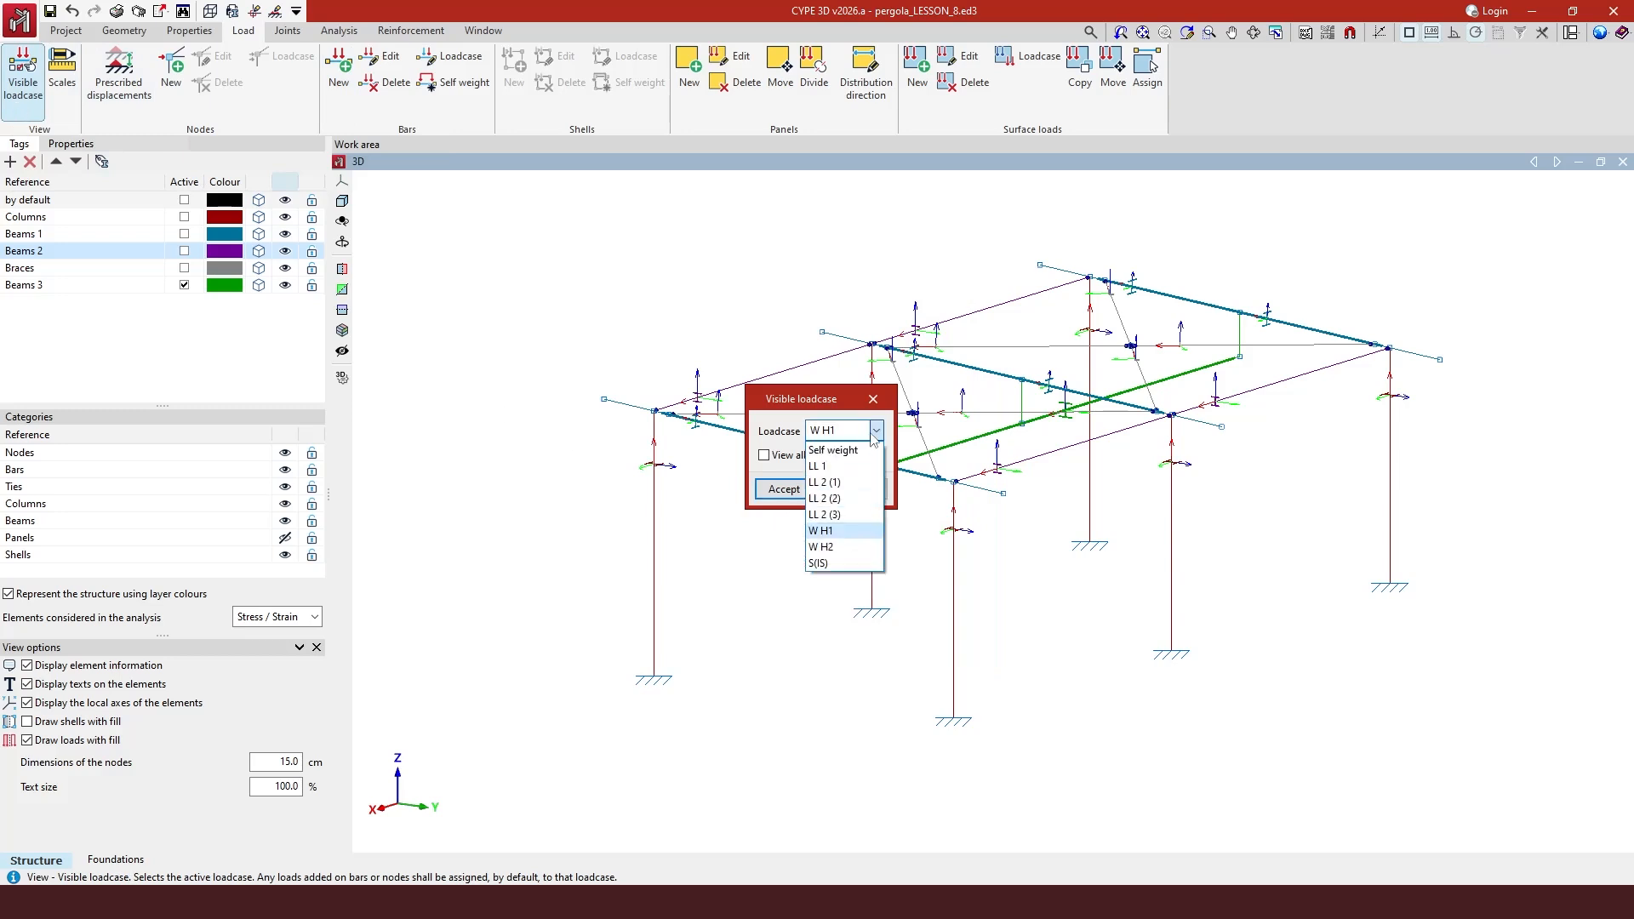
{"action": "left_click", "coordinate": [834, 483]}
{"action": "left_click", "coordinate": [786, 489]}
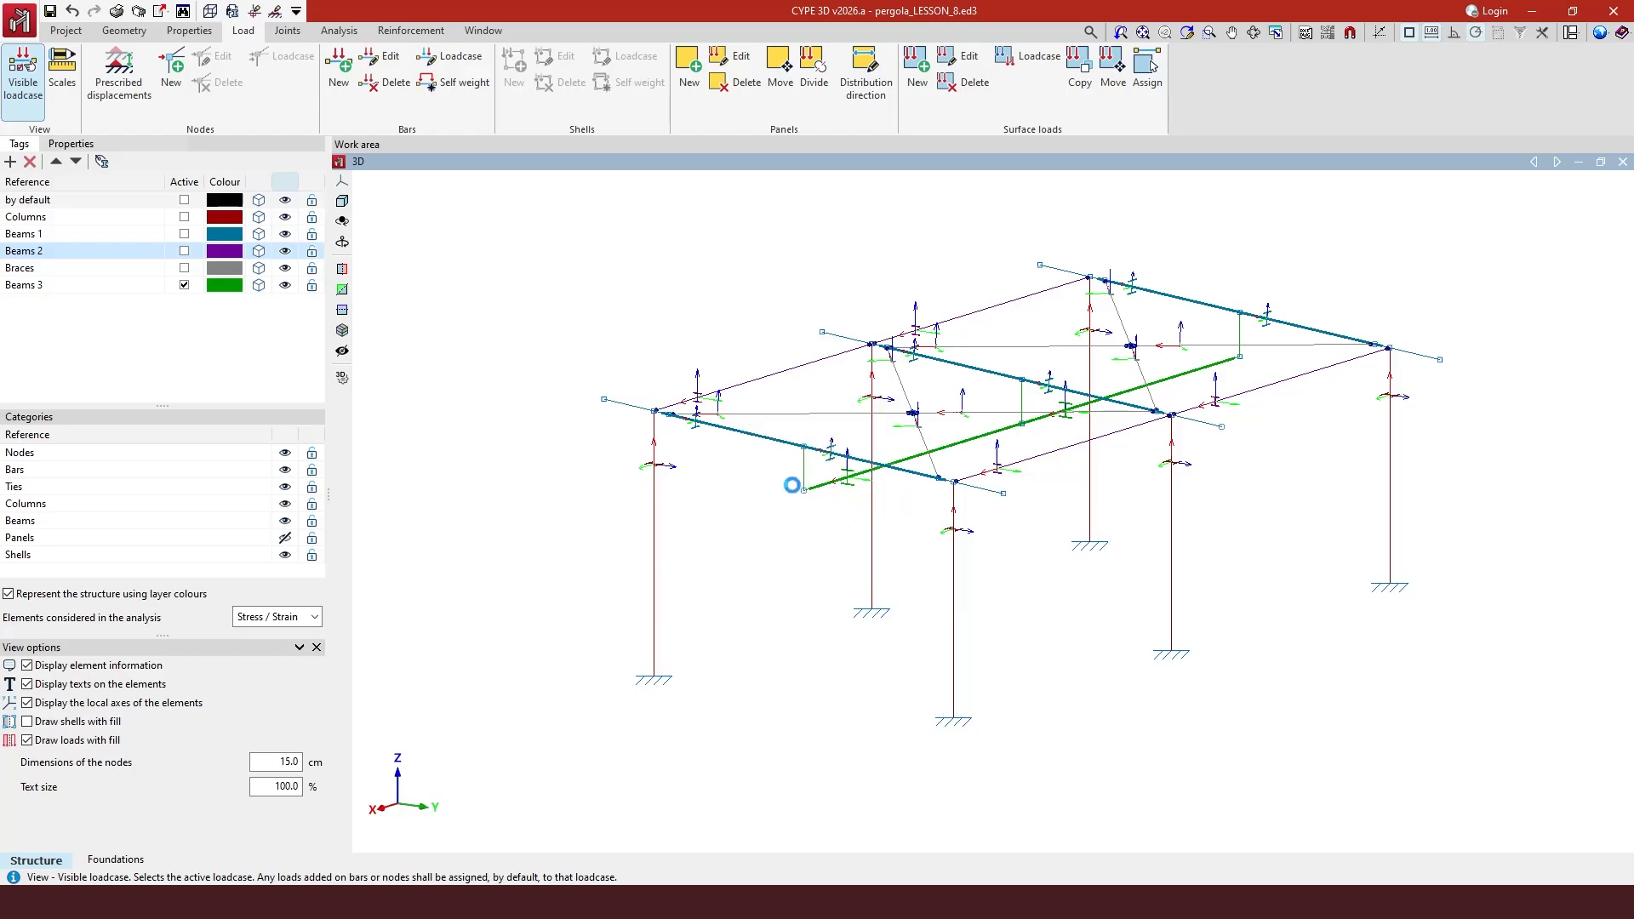
{"action": "scroll", "coordinate": [924, 444], "scroll_direction": "up", "scroll_amount": 6}
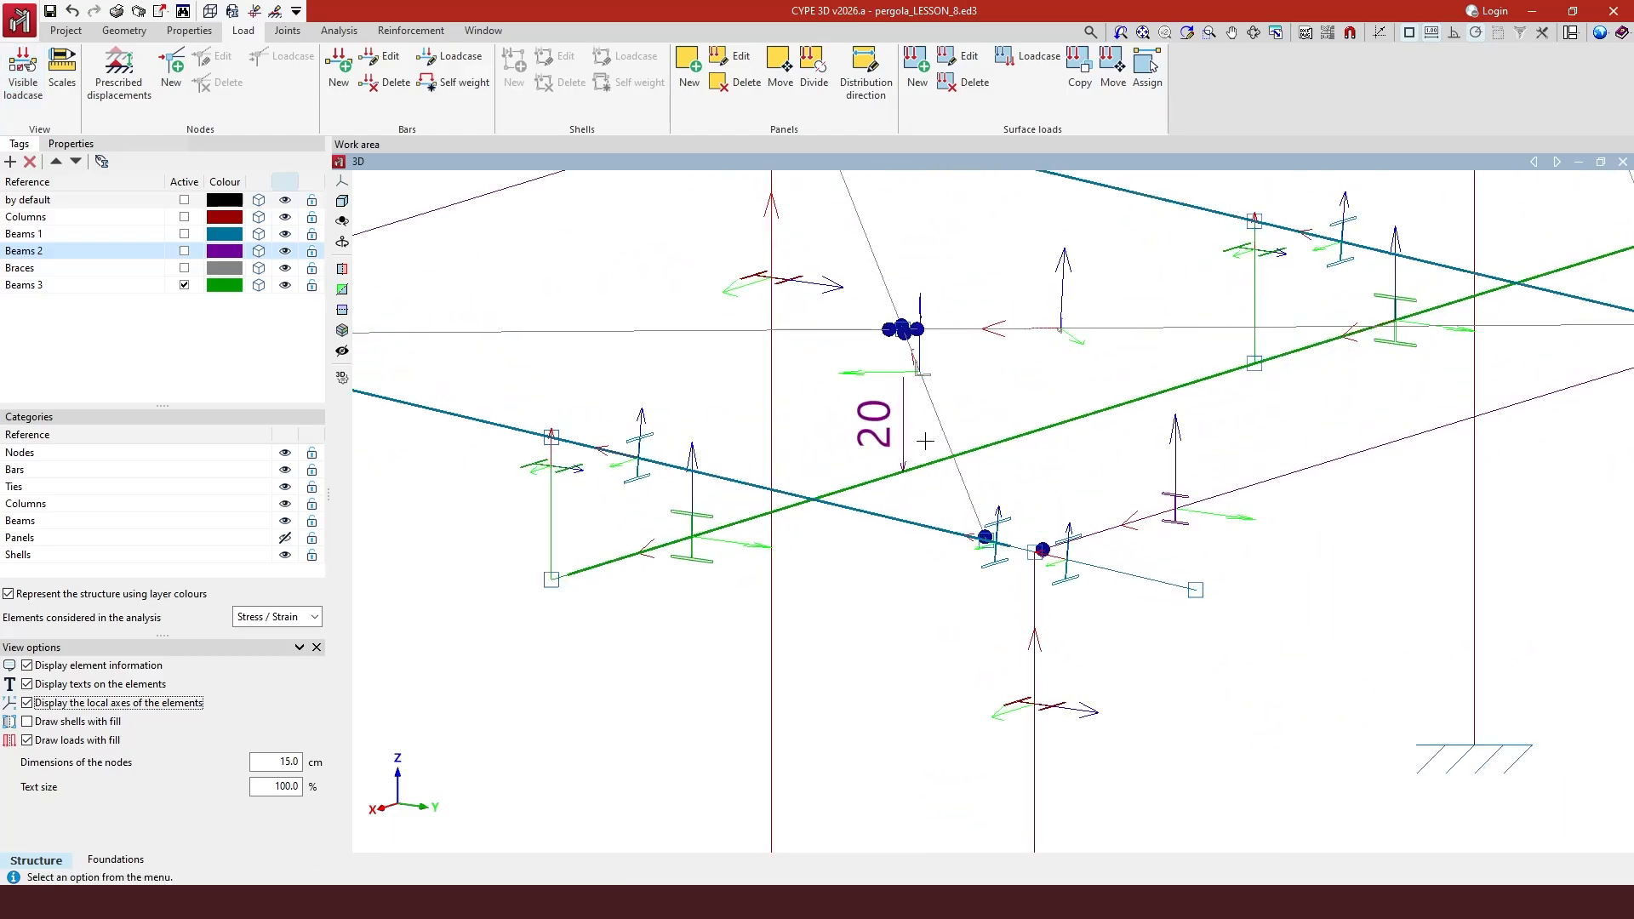
{"action": "scroll", "coordinate": [925, 441], "scroll_direction": "up", "scroll_amount": 2}
{"action": "scroll", "coordinate": [887, 396], "scroll_direction": "down", "scroll_amount": 5}
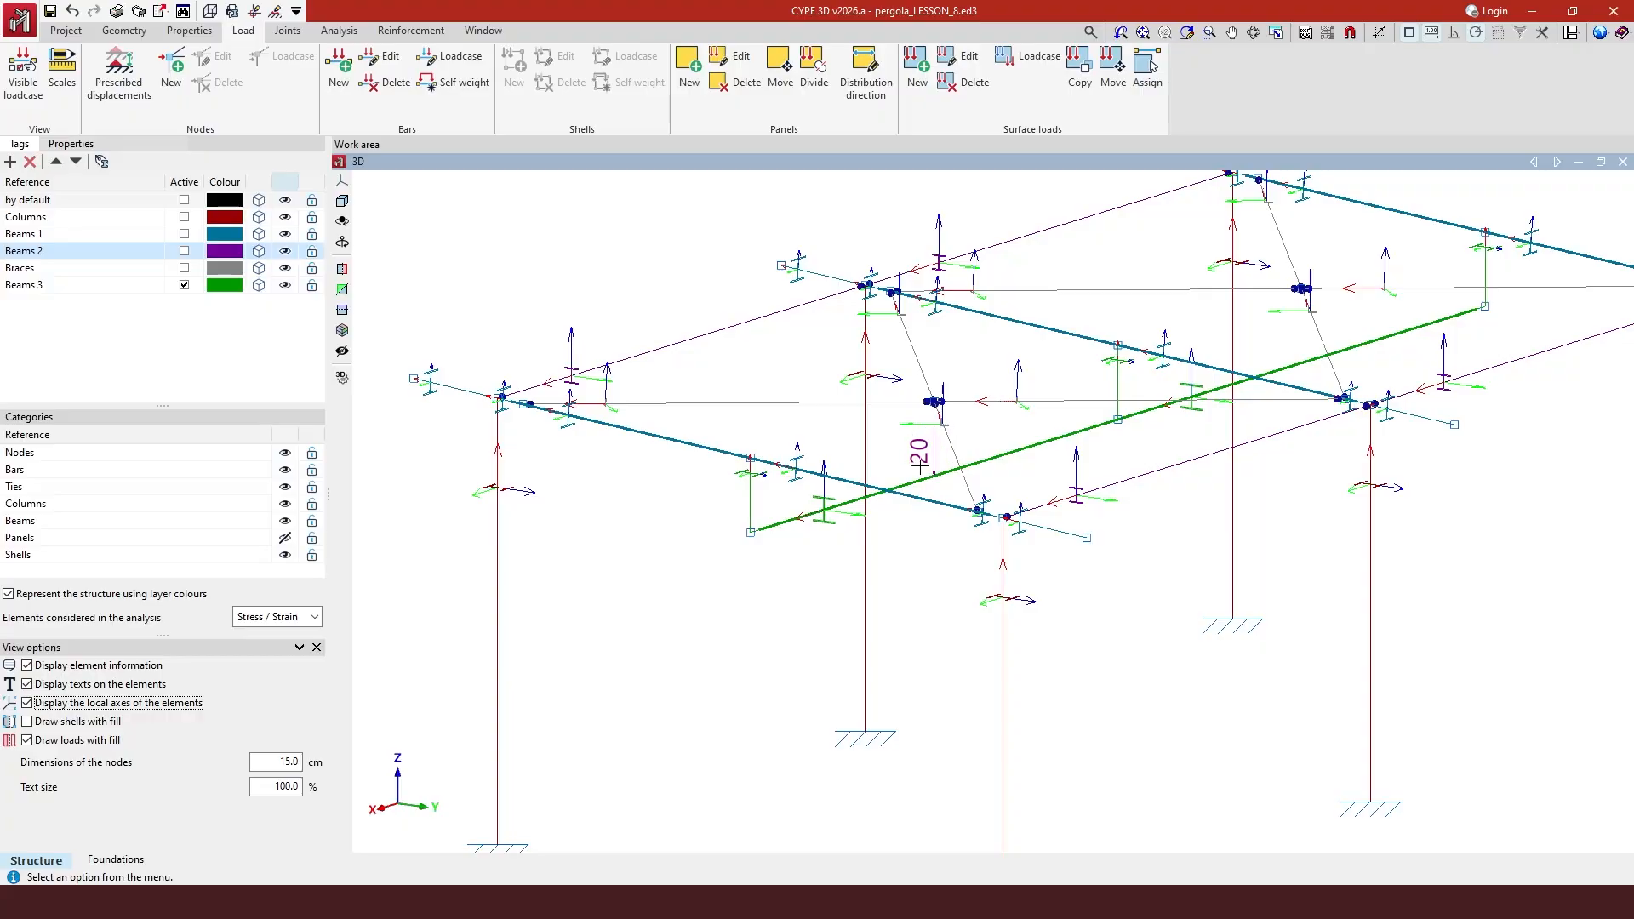
{"action": "scroll", "coordinate": [747, 388], "scroll_direction": "down", "scroll_amount": 3}
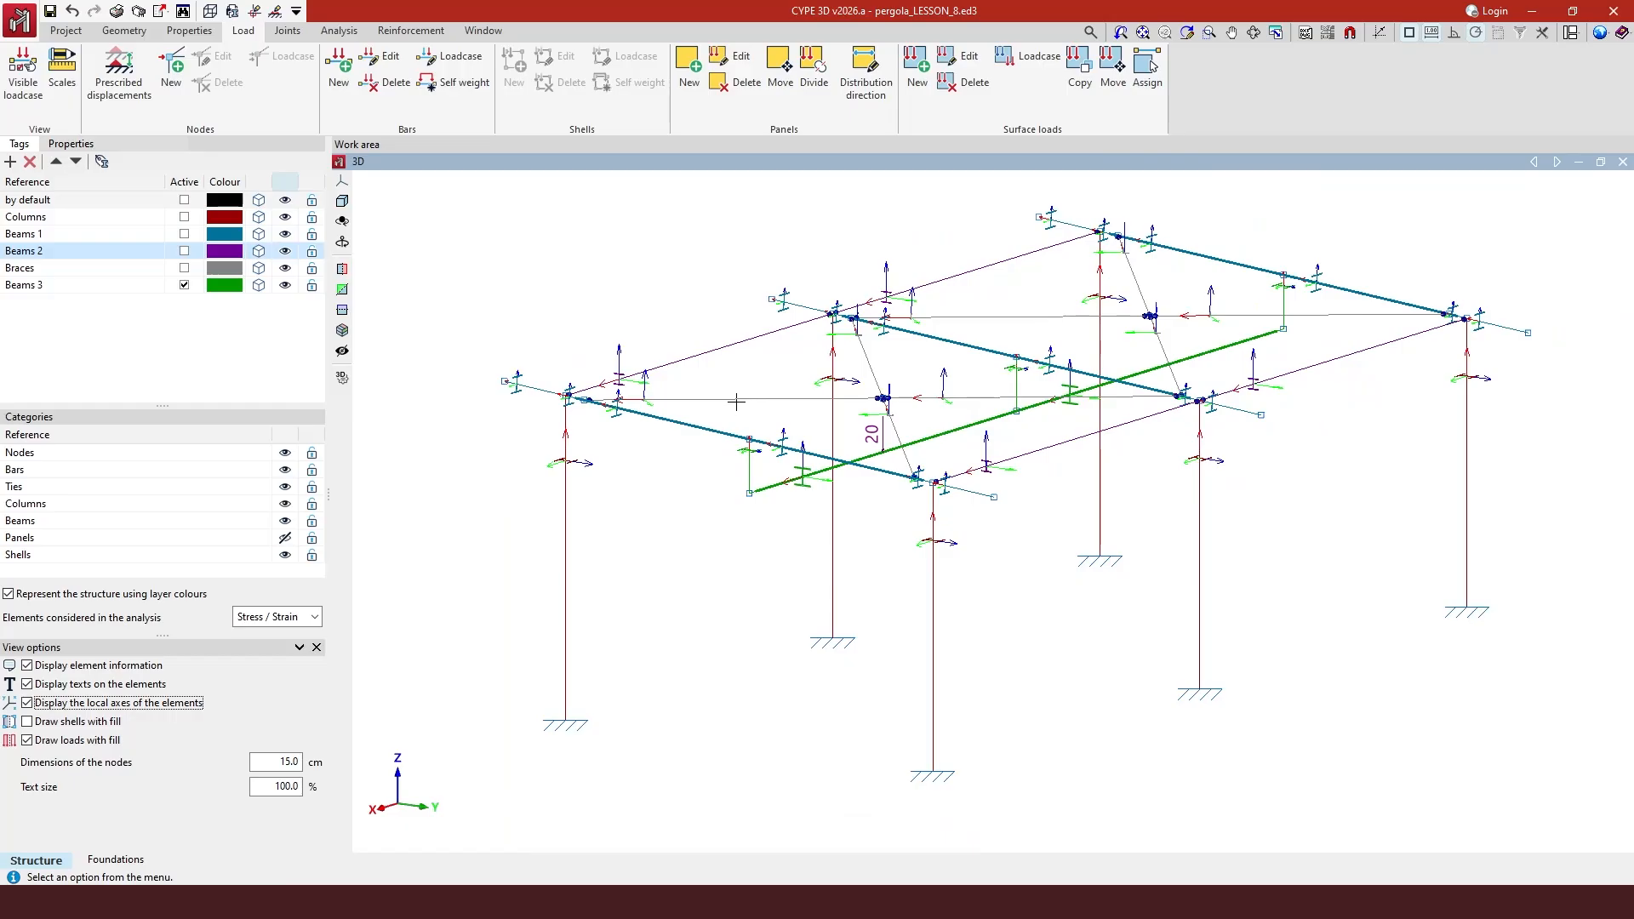
- Add a 10 kN point load in the positive global X direction on the front half of the Beams 3 beam, at relative distance 0.5 in LL 2 (1)
{"action": "left_click", "coordinate": [339, 68]}
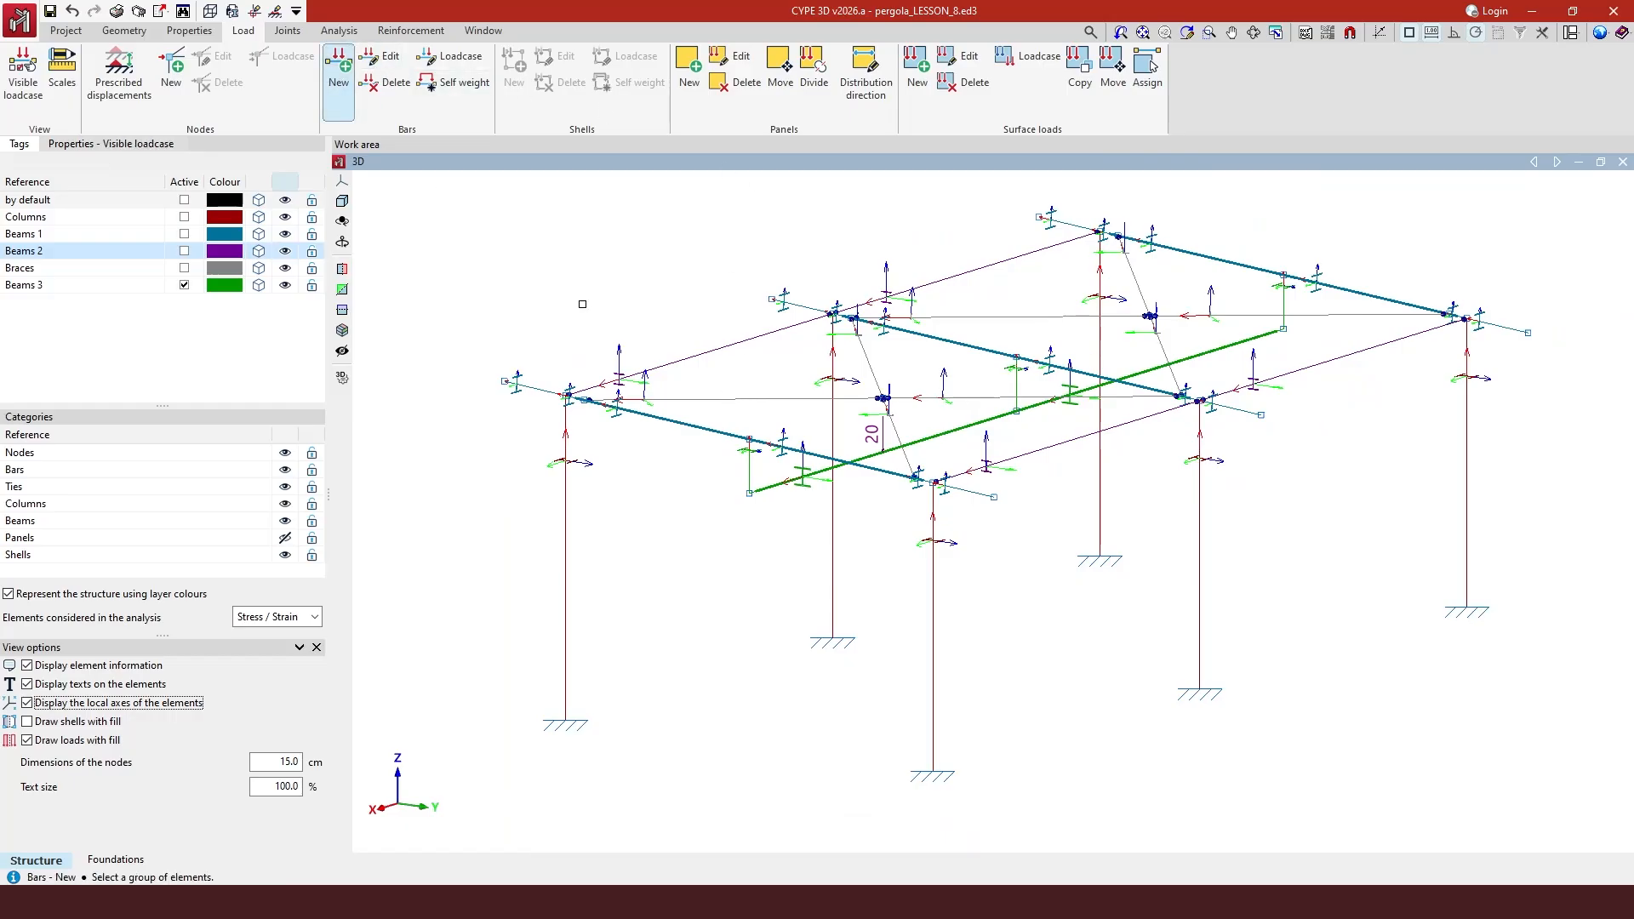
{"action": "left_click", "coordinate": [877, 459]}
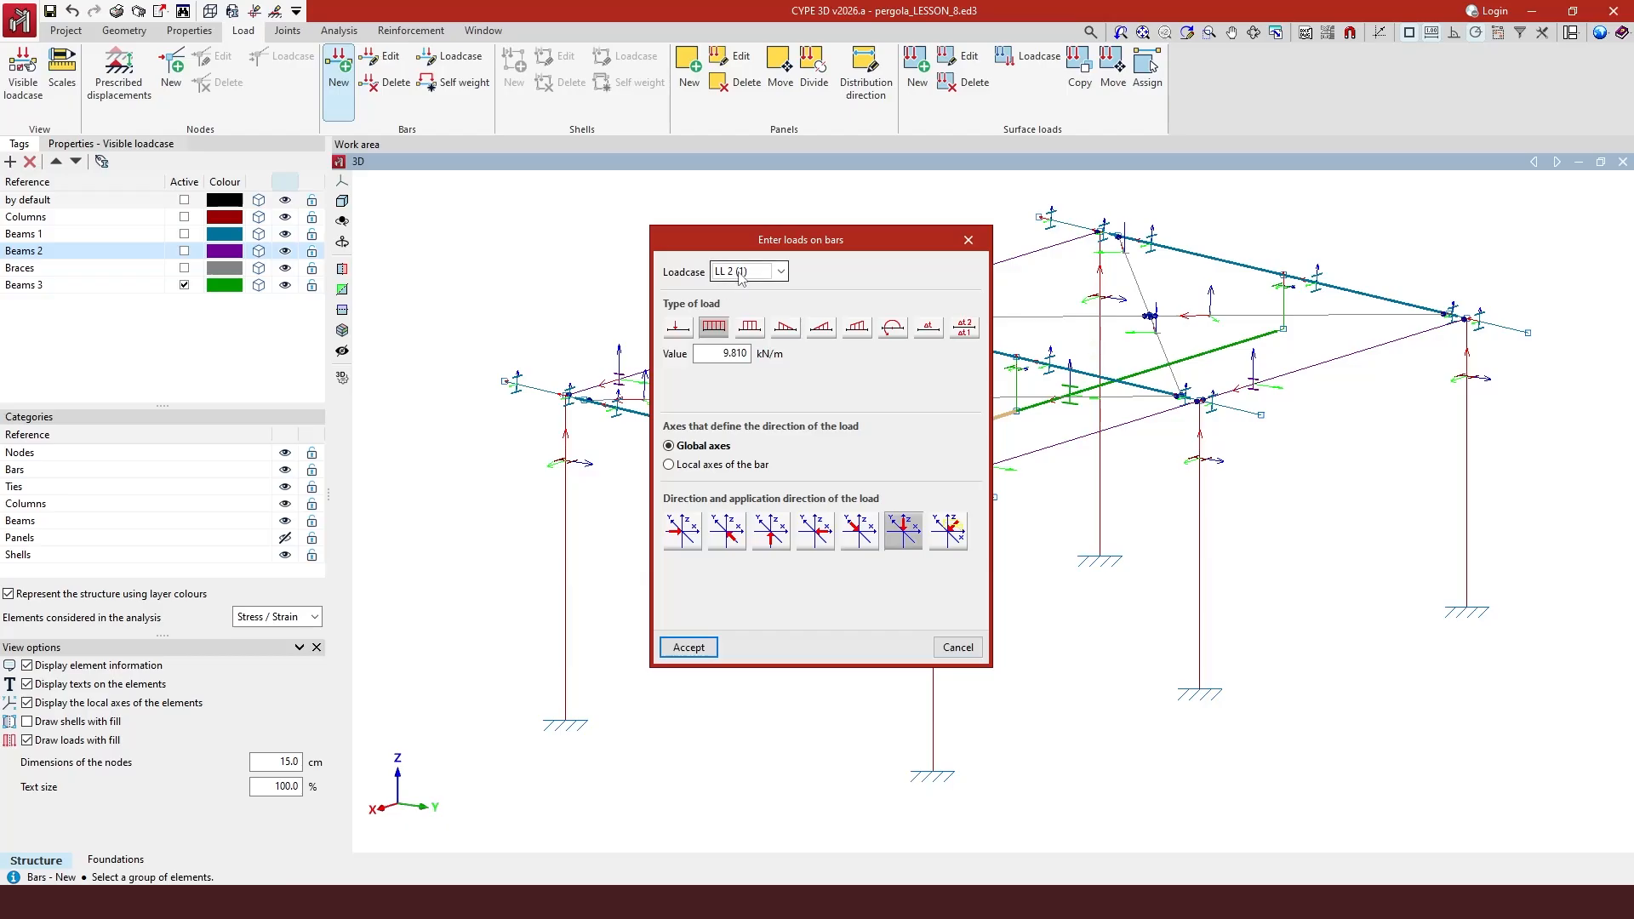
{"action": "left_click", "coordinate": [686, 334]}
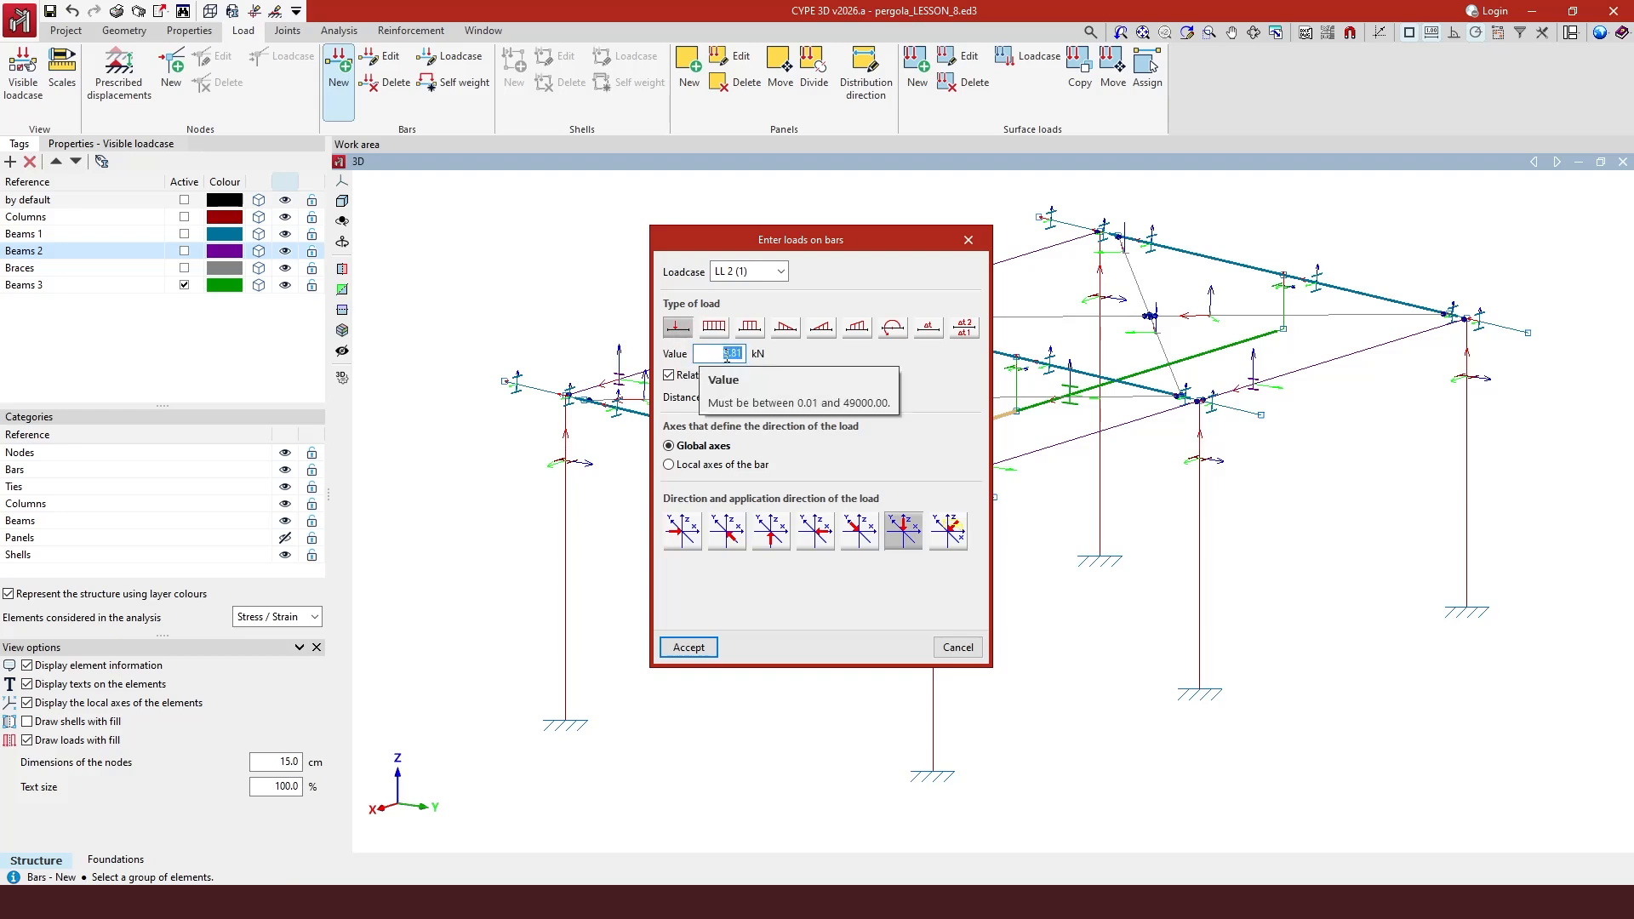
{"action": "type", "text": "10"}
{"action": "key", "text": "Tab"}
{"action": "type", "text": "."}
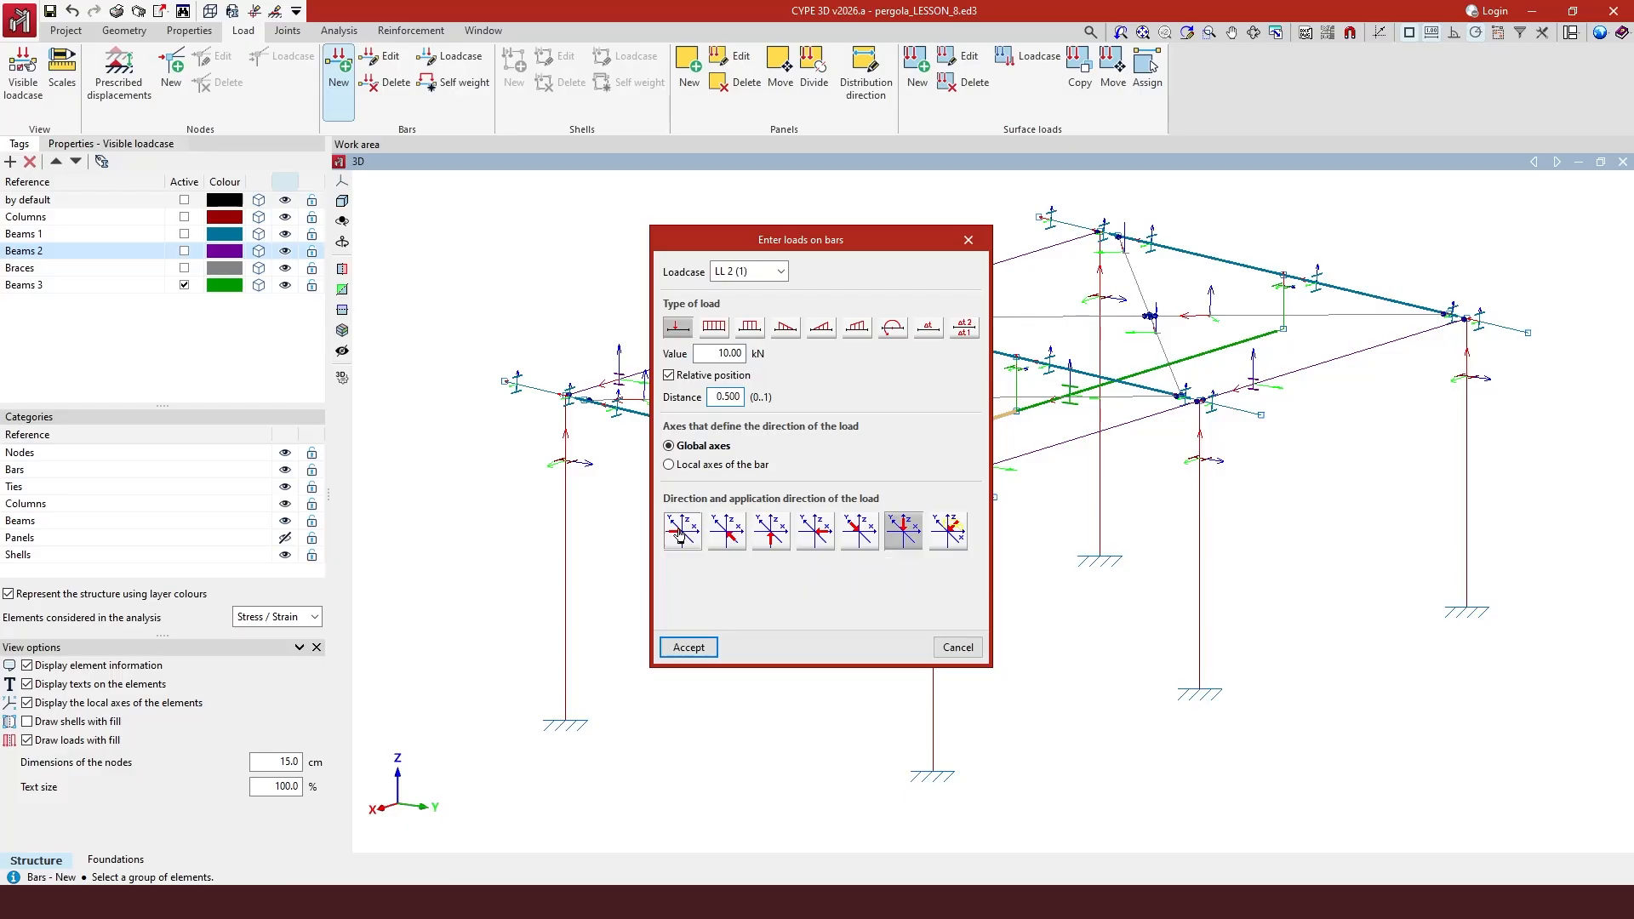
{"action": "left_click", "coordinate": [679, 533]}
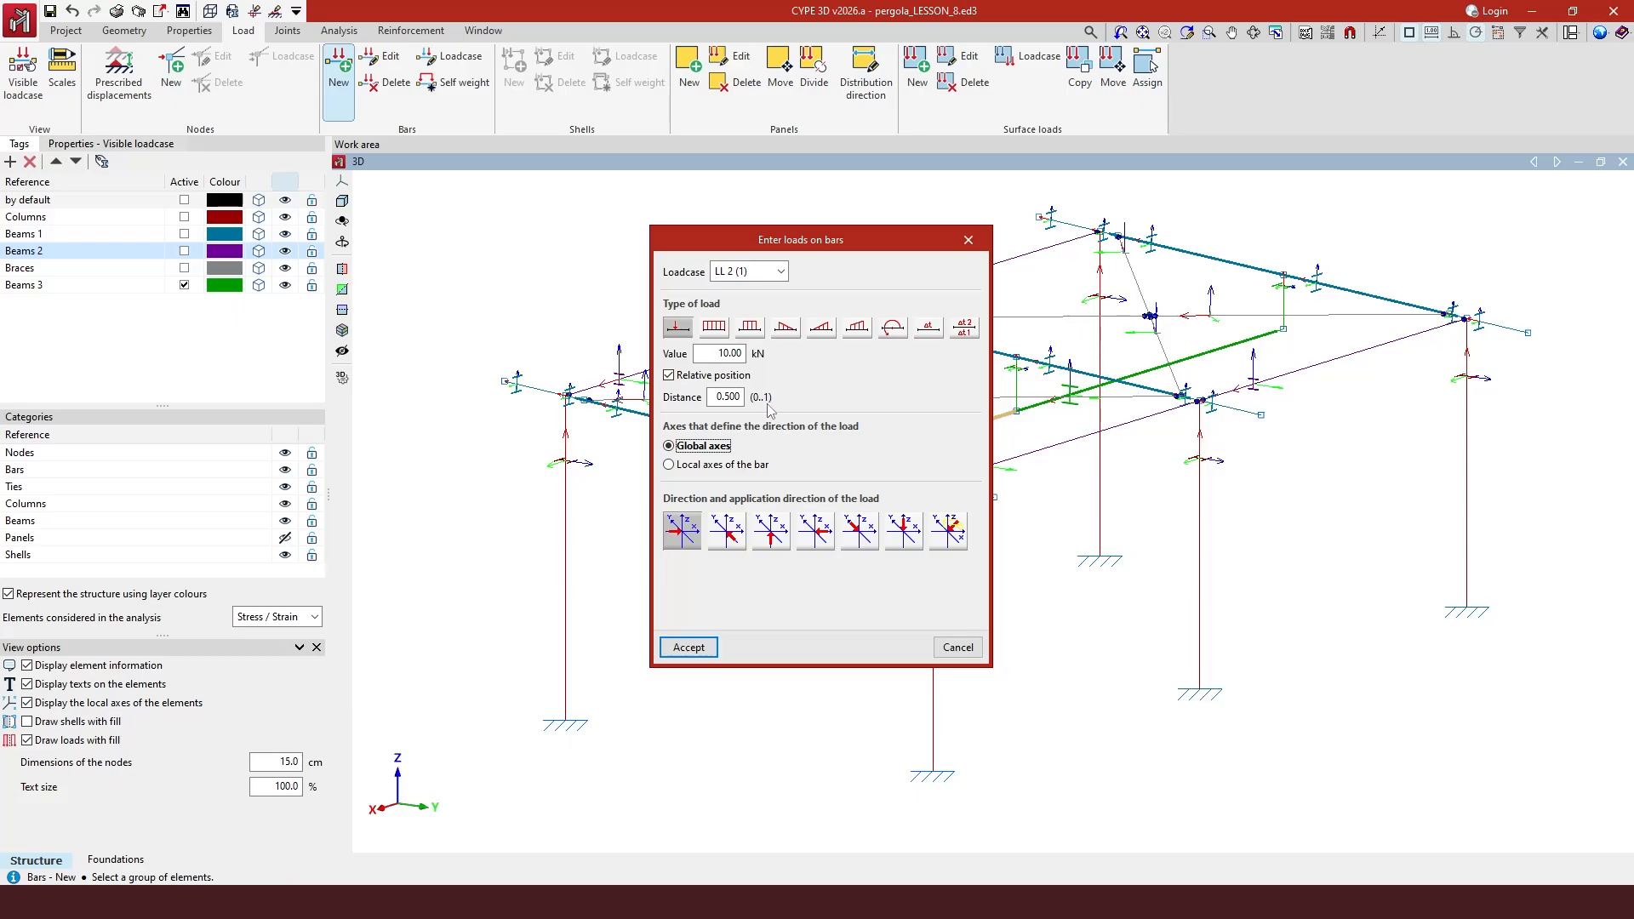
{"action": "left_click", "coordinate": [688, 647]}
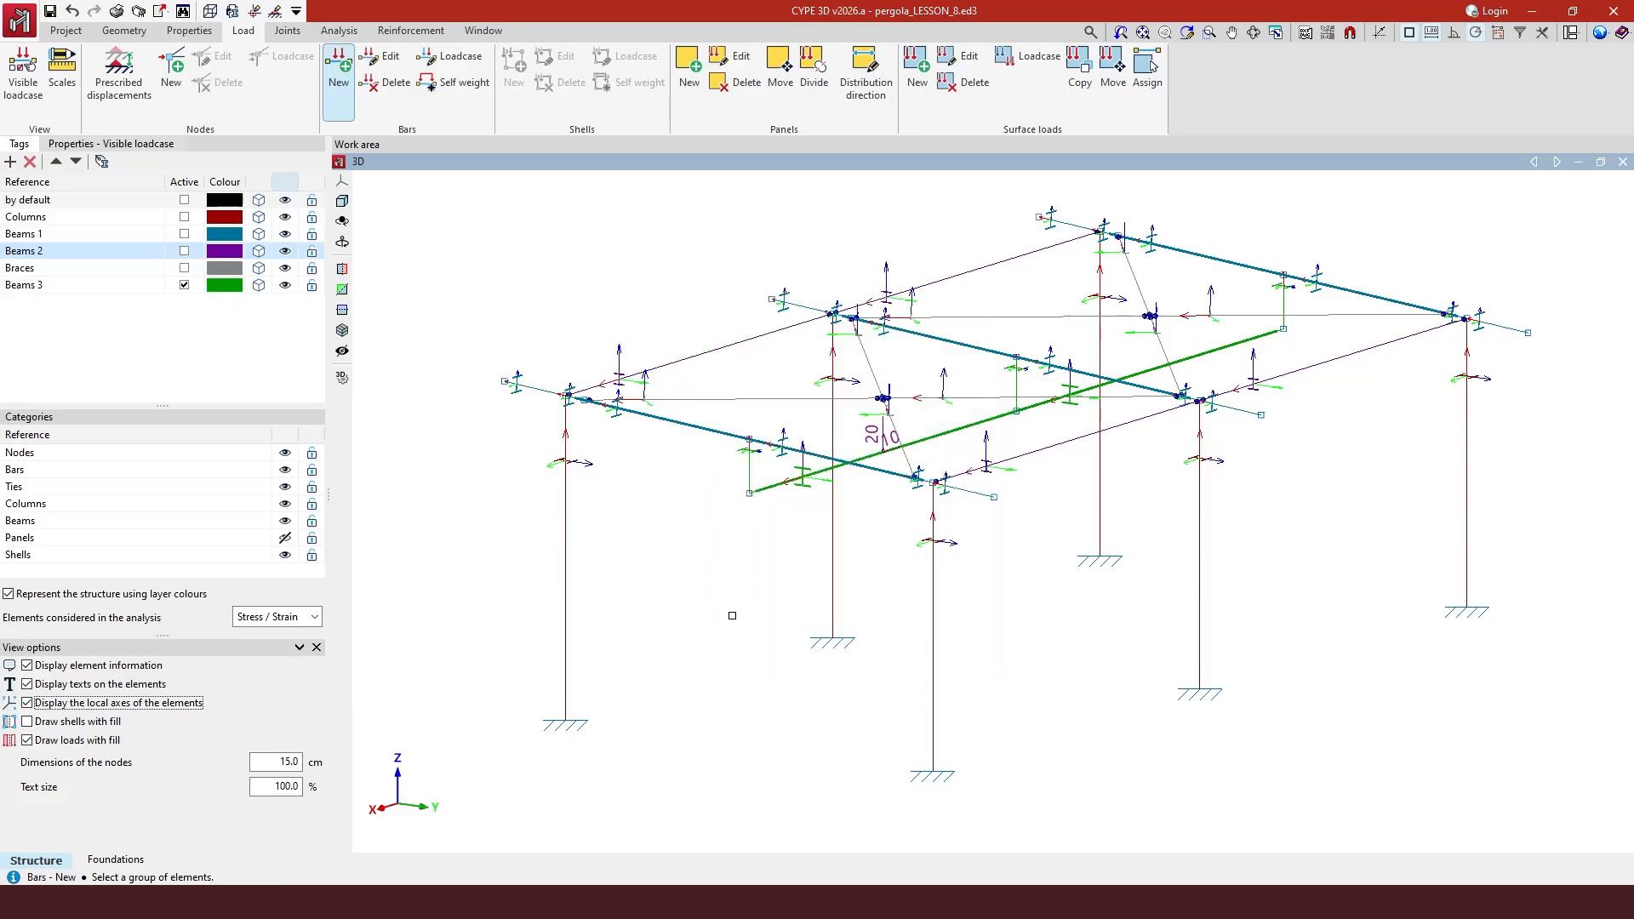
- Examine the point loads, local axes and end nodes of both halves of the green Beams 3 beam
{"action": "scroll", "coordinate": [983, 339], "scroll_direction": "up", "scroll_amount": 4}
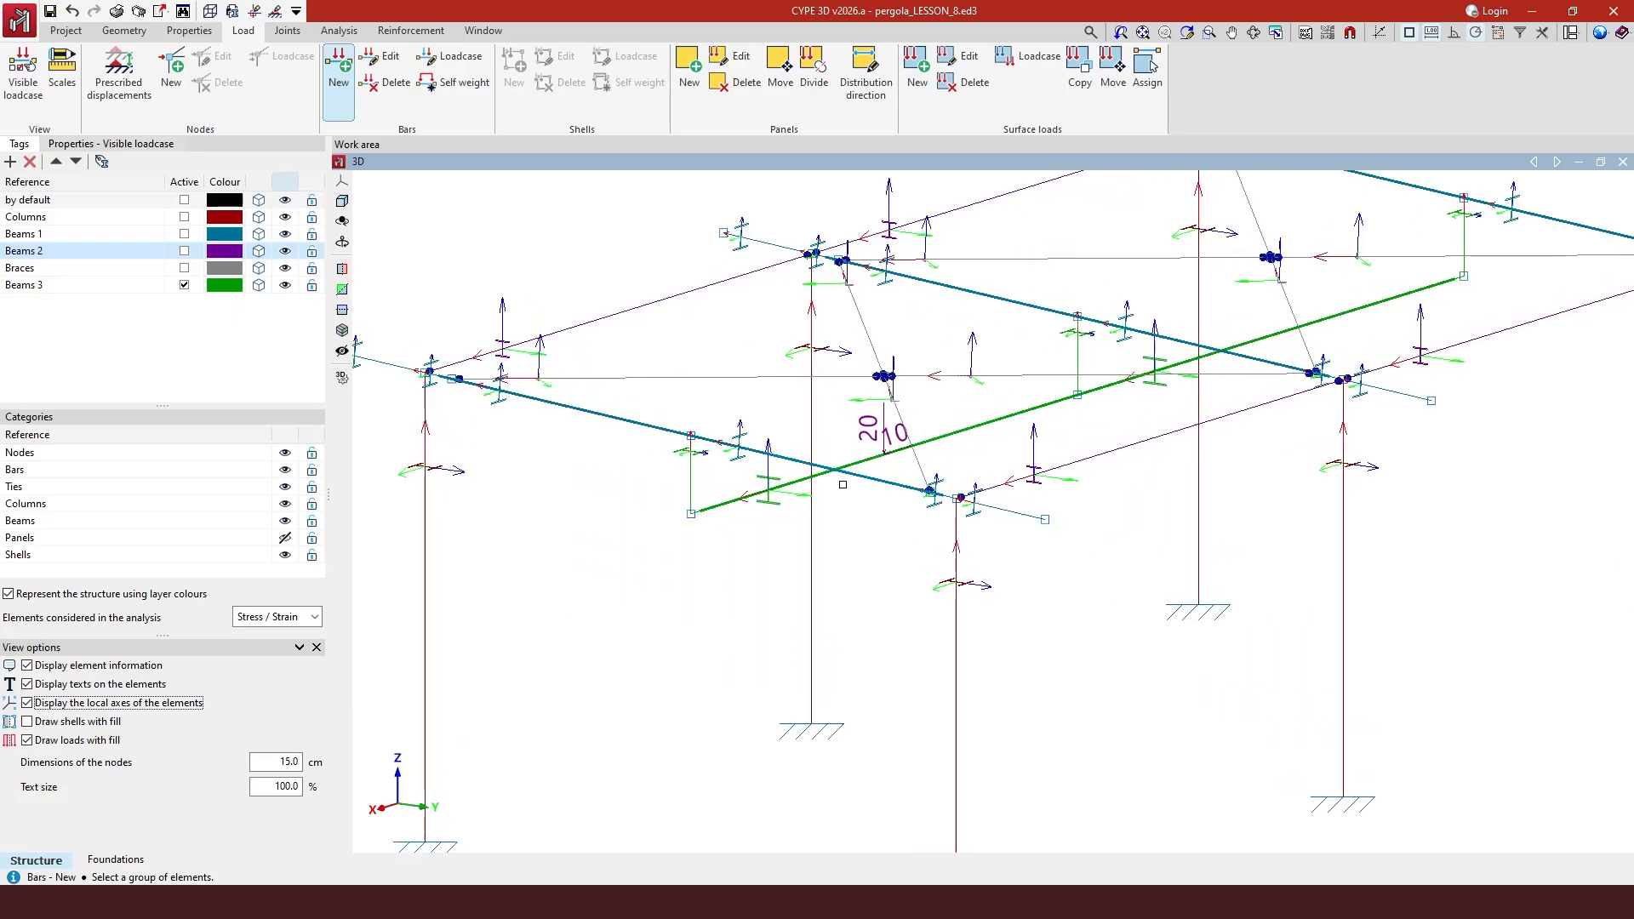
{"action": "scroll", "coordinate": [664, 434], "scroll_direction": "up", "scroll_amount": 2}
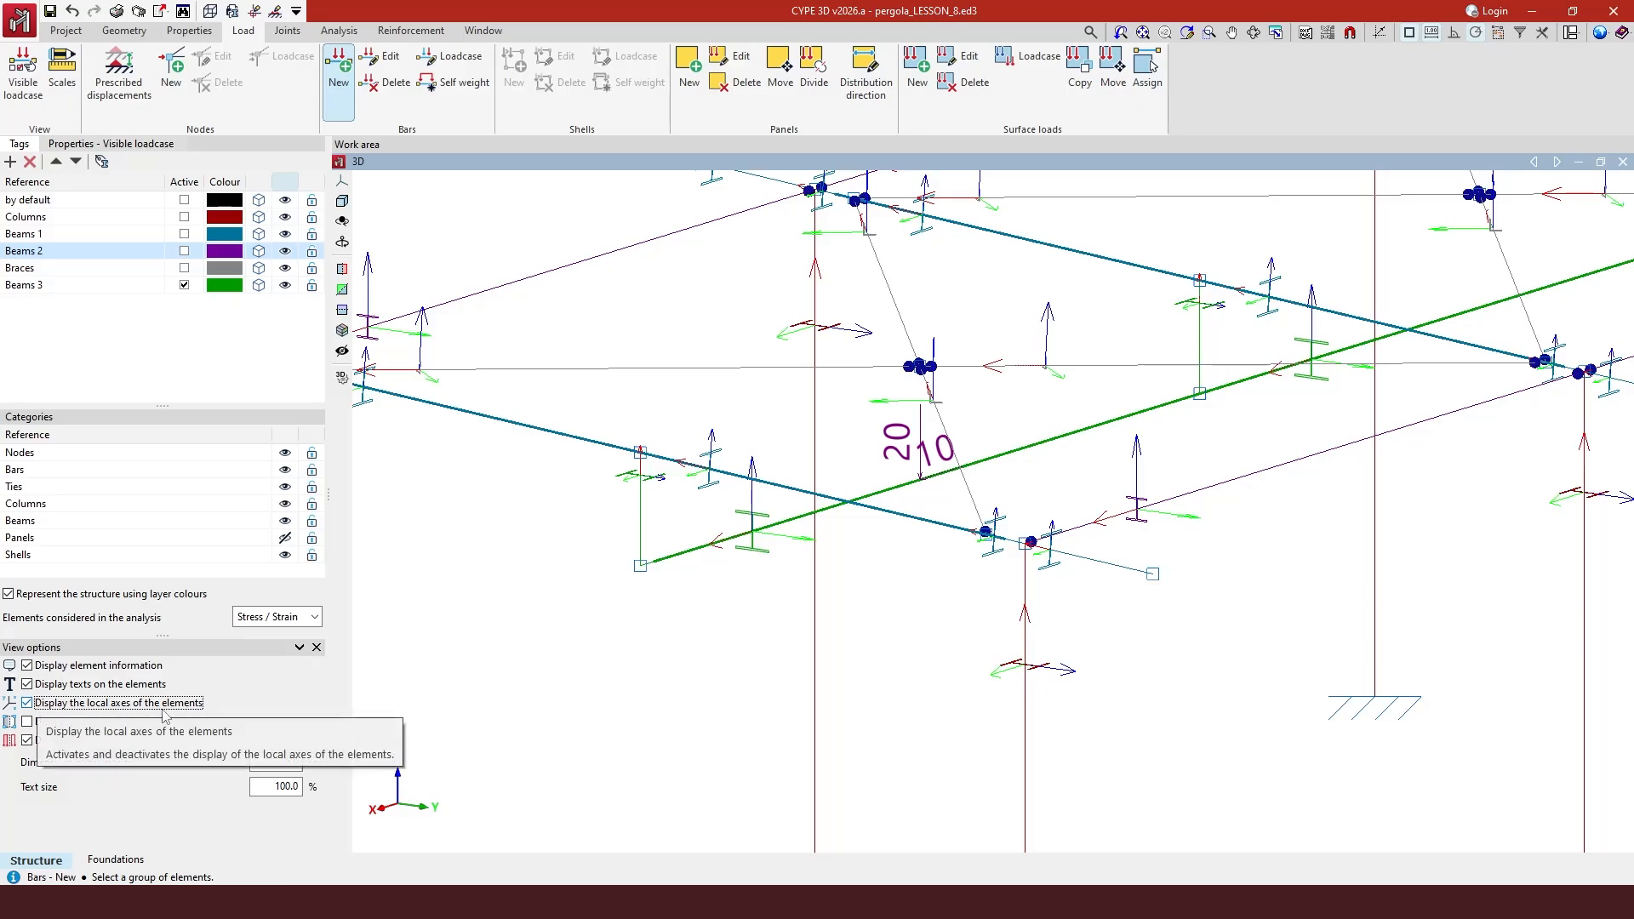
{"action": "scroll", "coordinate": [741, 498], "scroll_direction": "up", "scroll_amount": 3}
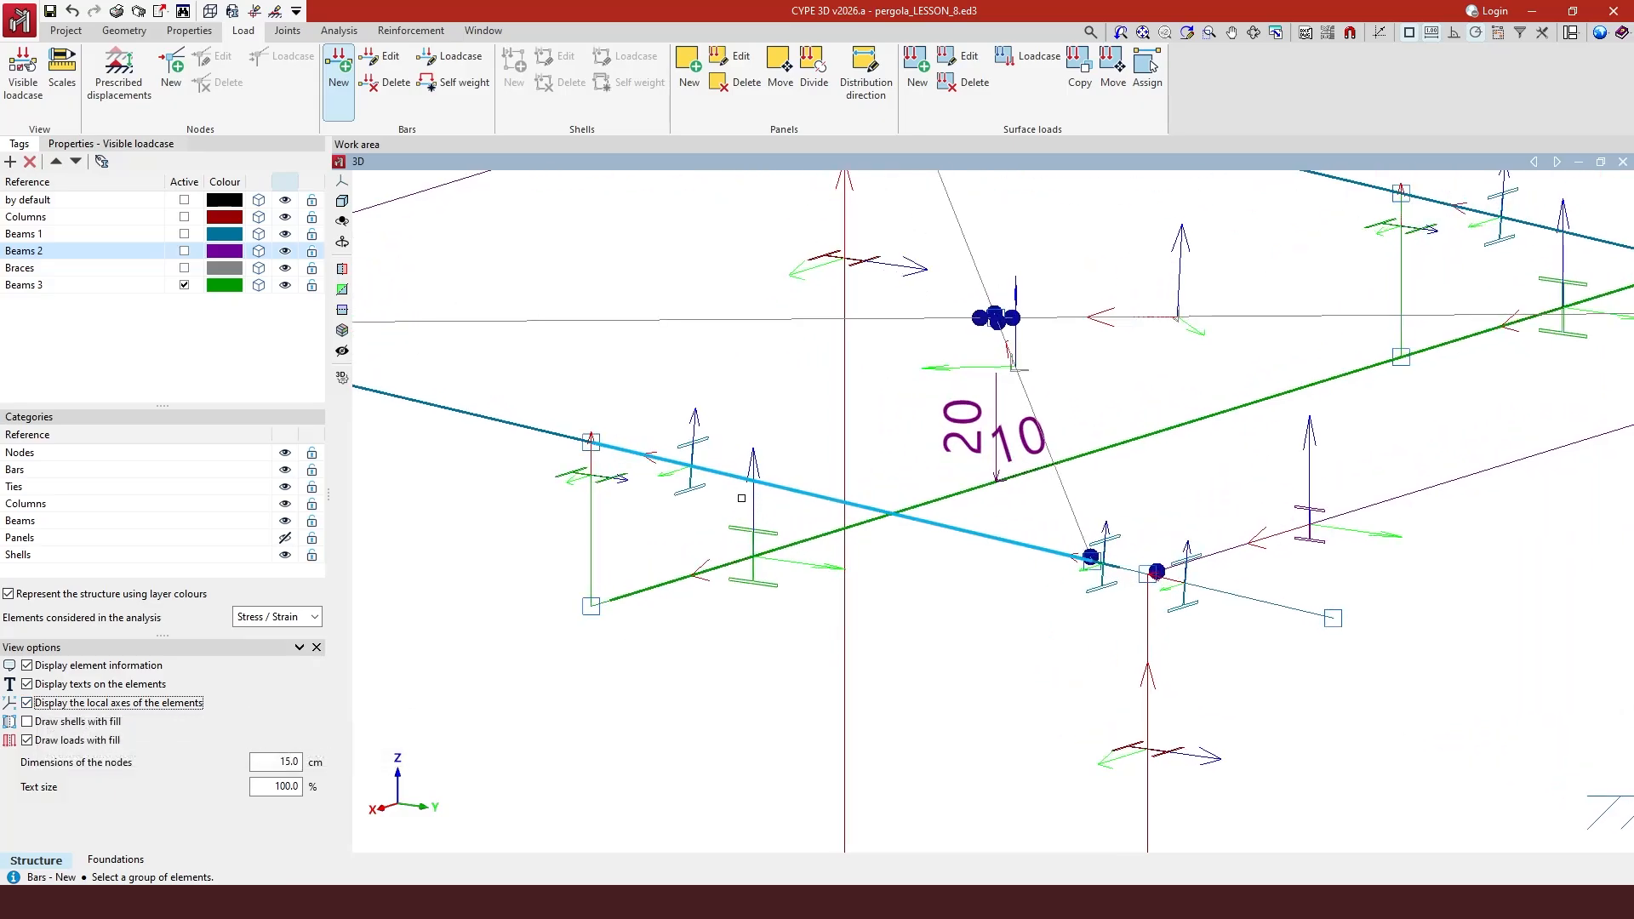
{"action": "scroll", "coordinate": [741, 498], "scroll_direction": "up", "scroll_amount": 2}
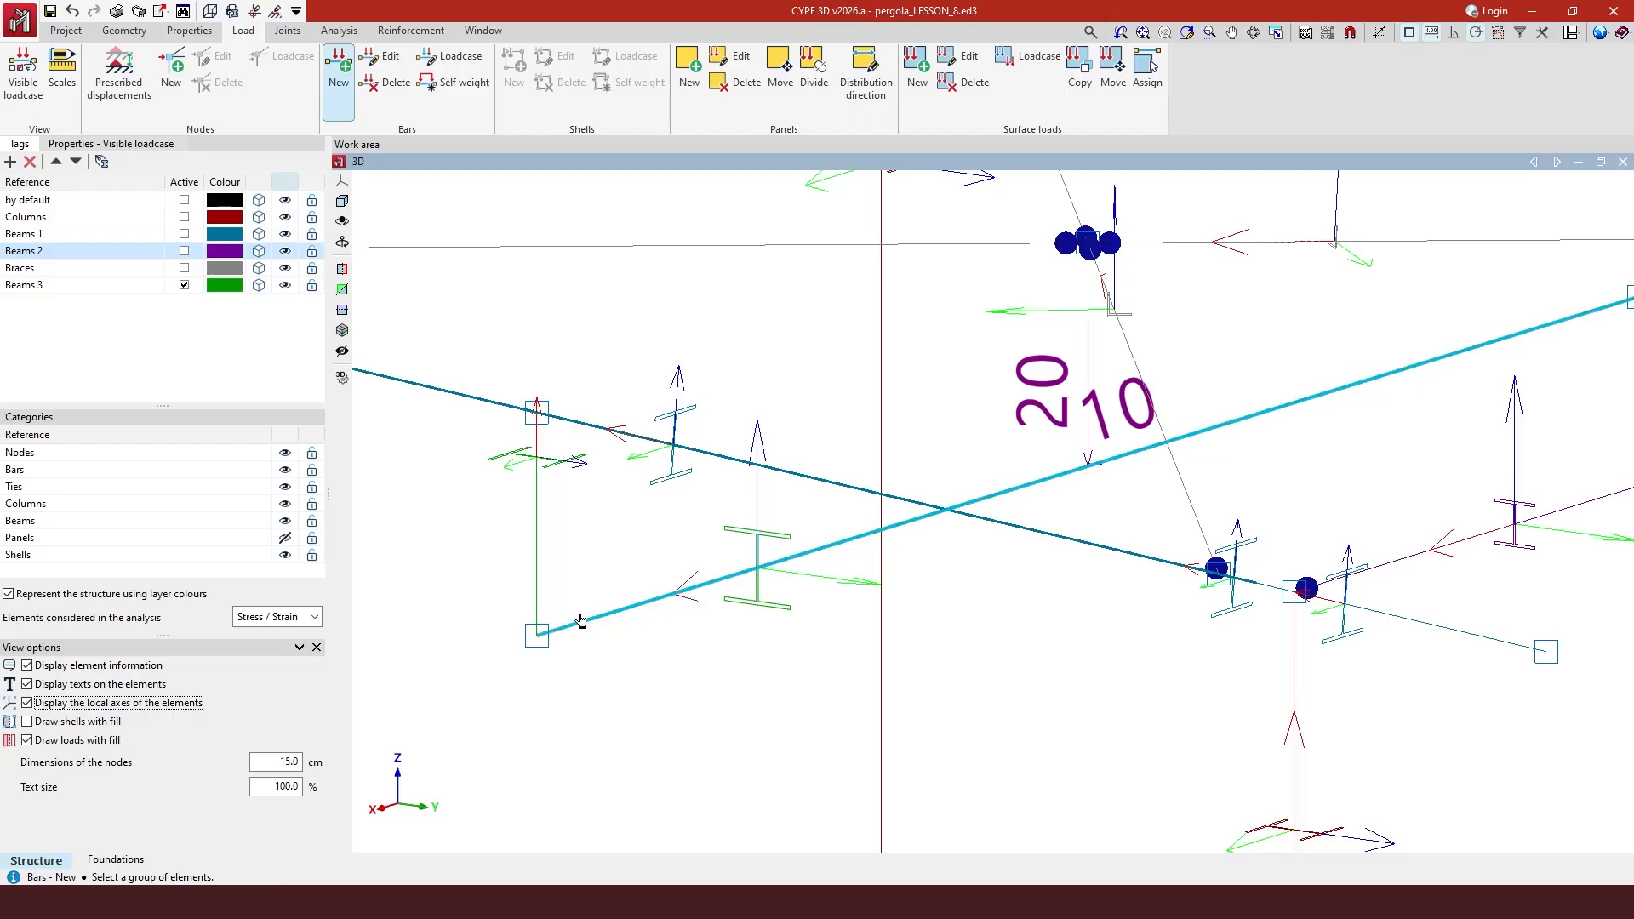
{"action": "scroll", "coordinate": [666, 607], "scroll_direction": "down", "scroll_amount": 5}
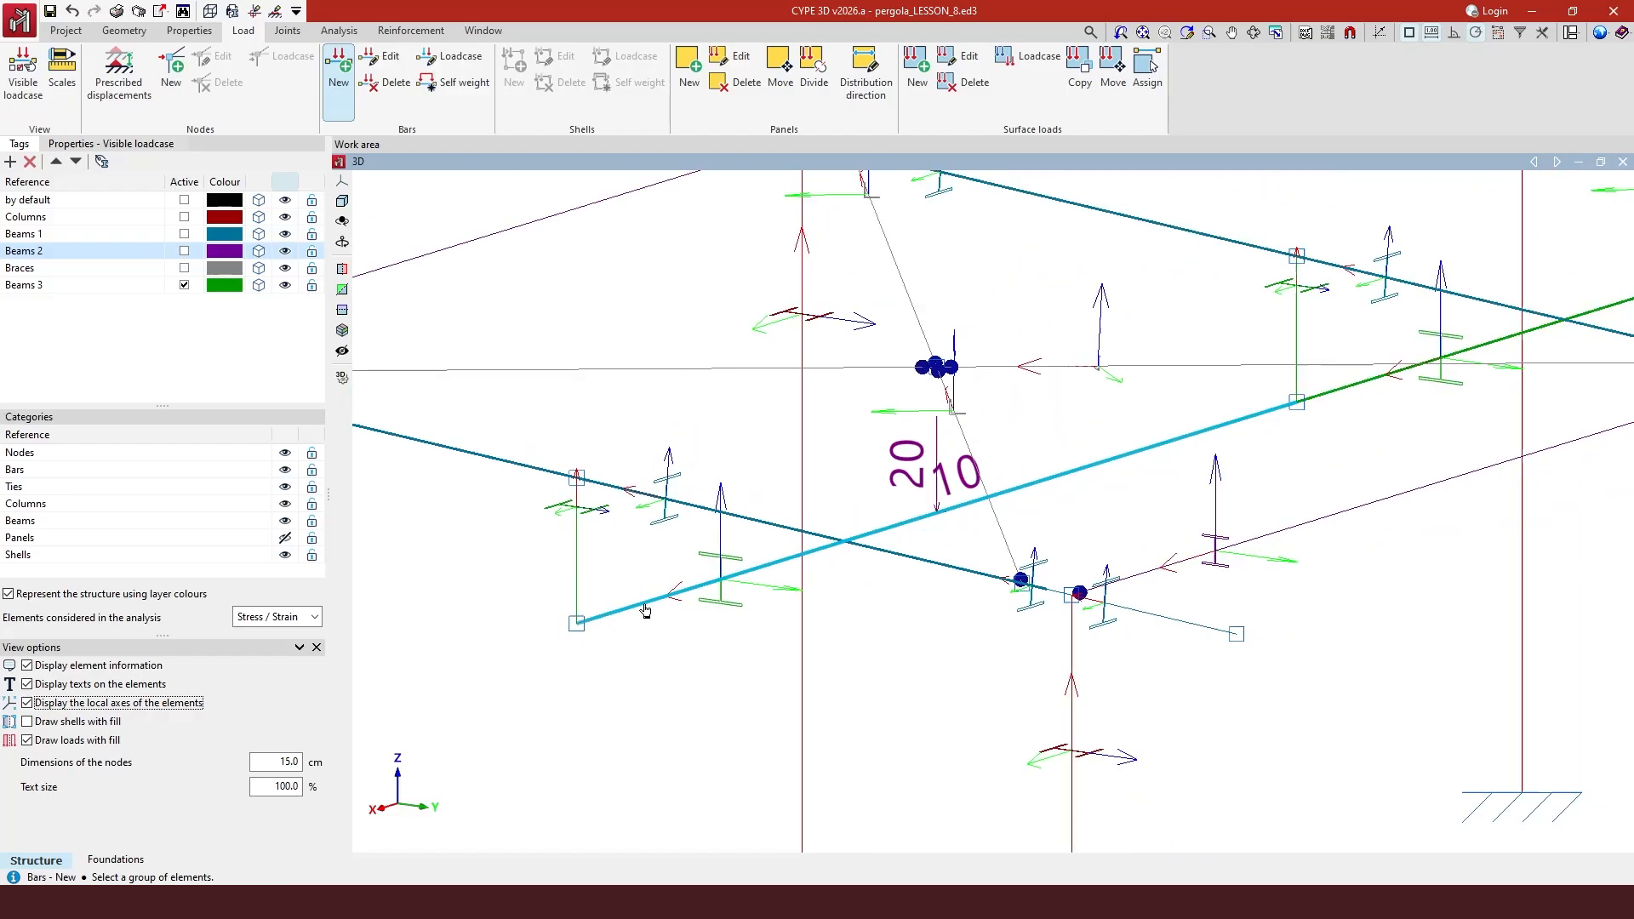
{"action": "scroll", "coordinate": [500, 666], "scroll_direction": "down", "scroll_amount": 2}
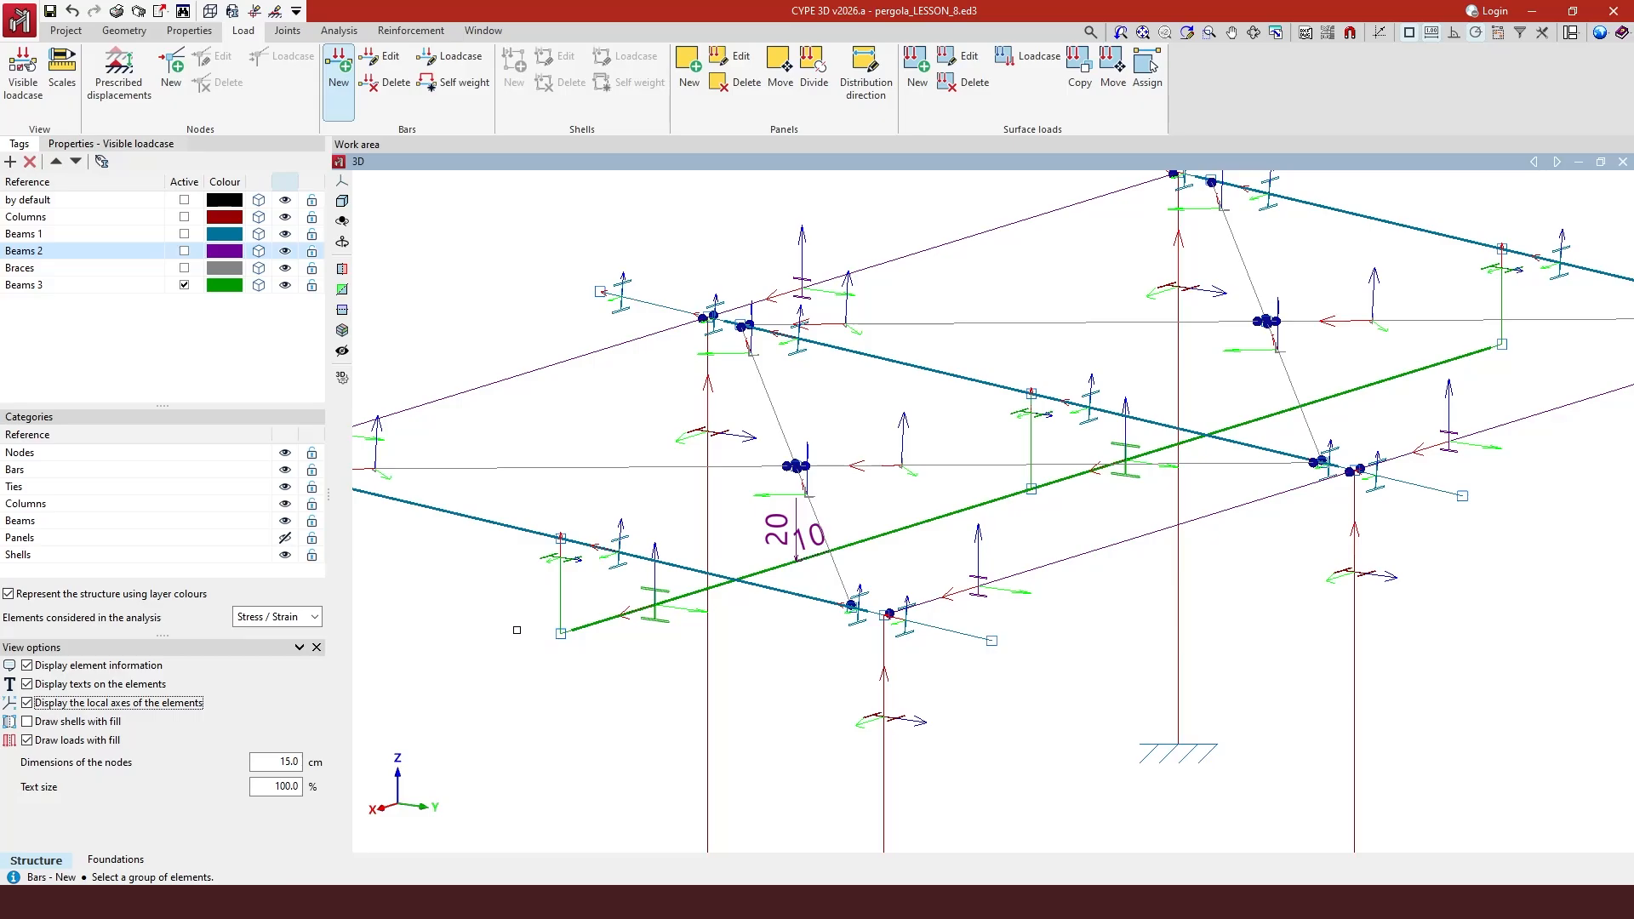
{"action": "scroll", "coordinate": [516, 629], "scroll_direction": "down", "scroll_amount": 3}
{"action": "scroll", "coordinate": [962, 533], "scroll_direction": "up", "scroll_amount": 4}
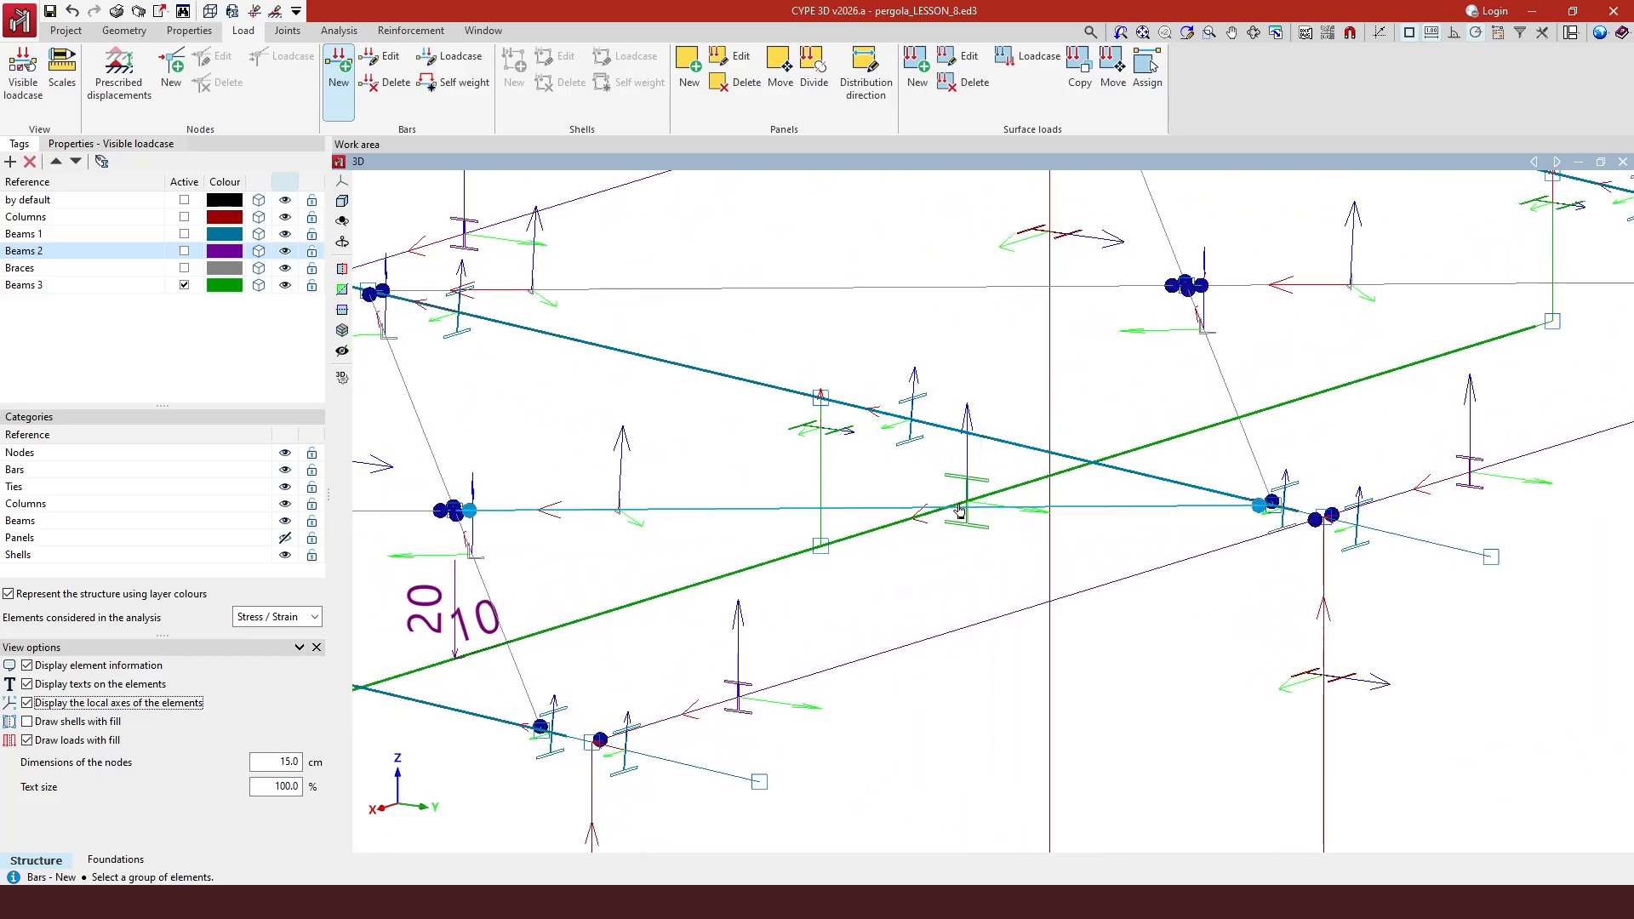
{"action": "scroll", "coordinate": [1001, 471], "scroll_direction": "down", "scroll_amount": 2}
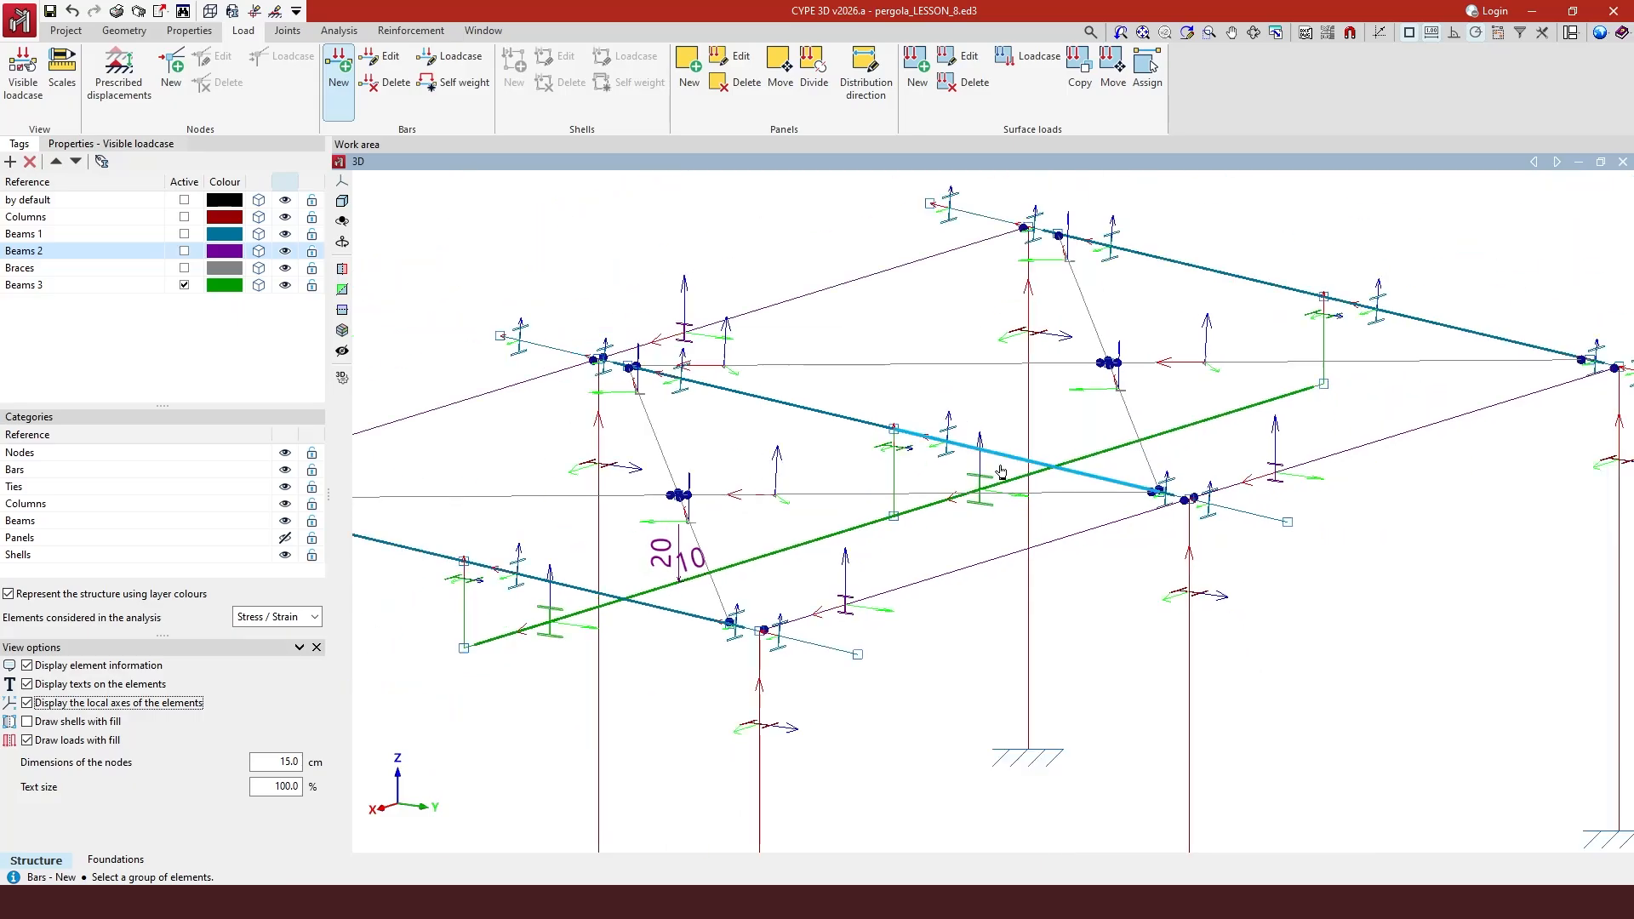
{"action": "scroll", "coordinate": [1001, 471], "scroll_direction": "down", "scroll_amount": 2}
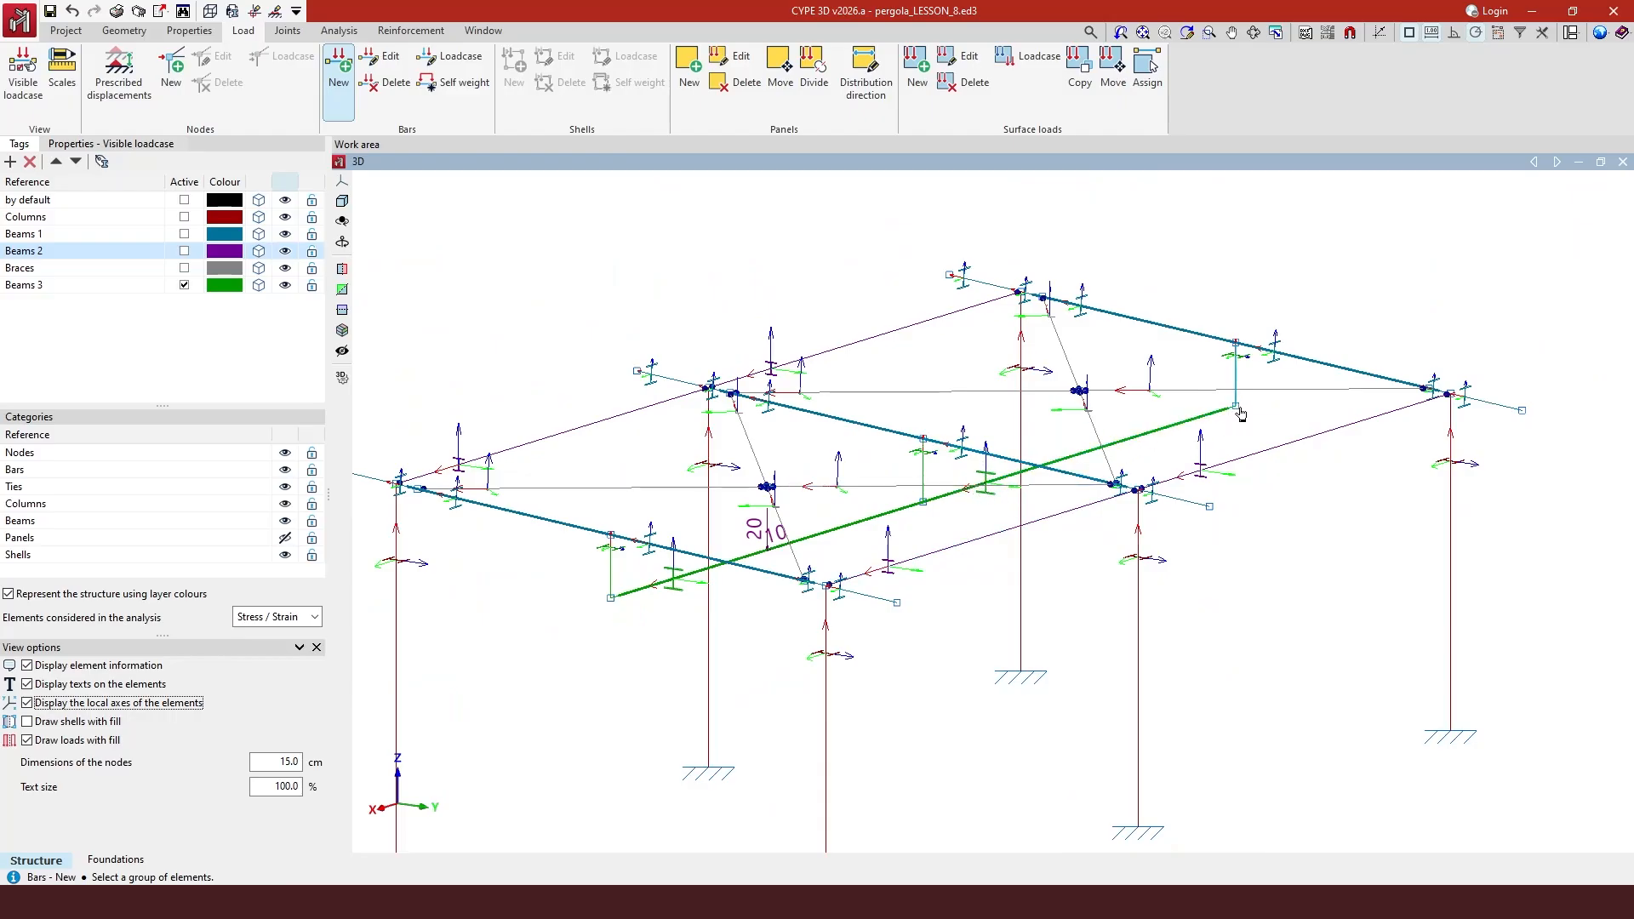
{"action": "left_click", "coordinate": [124, 30]}
{"action": "left_click", "coordinate": [99, 83]}
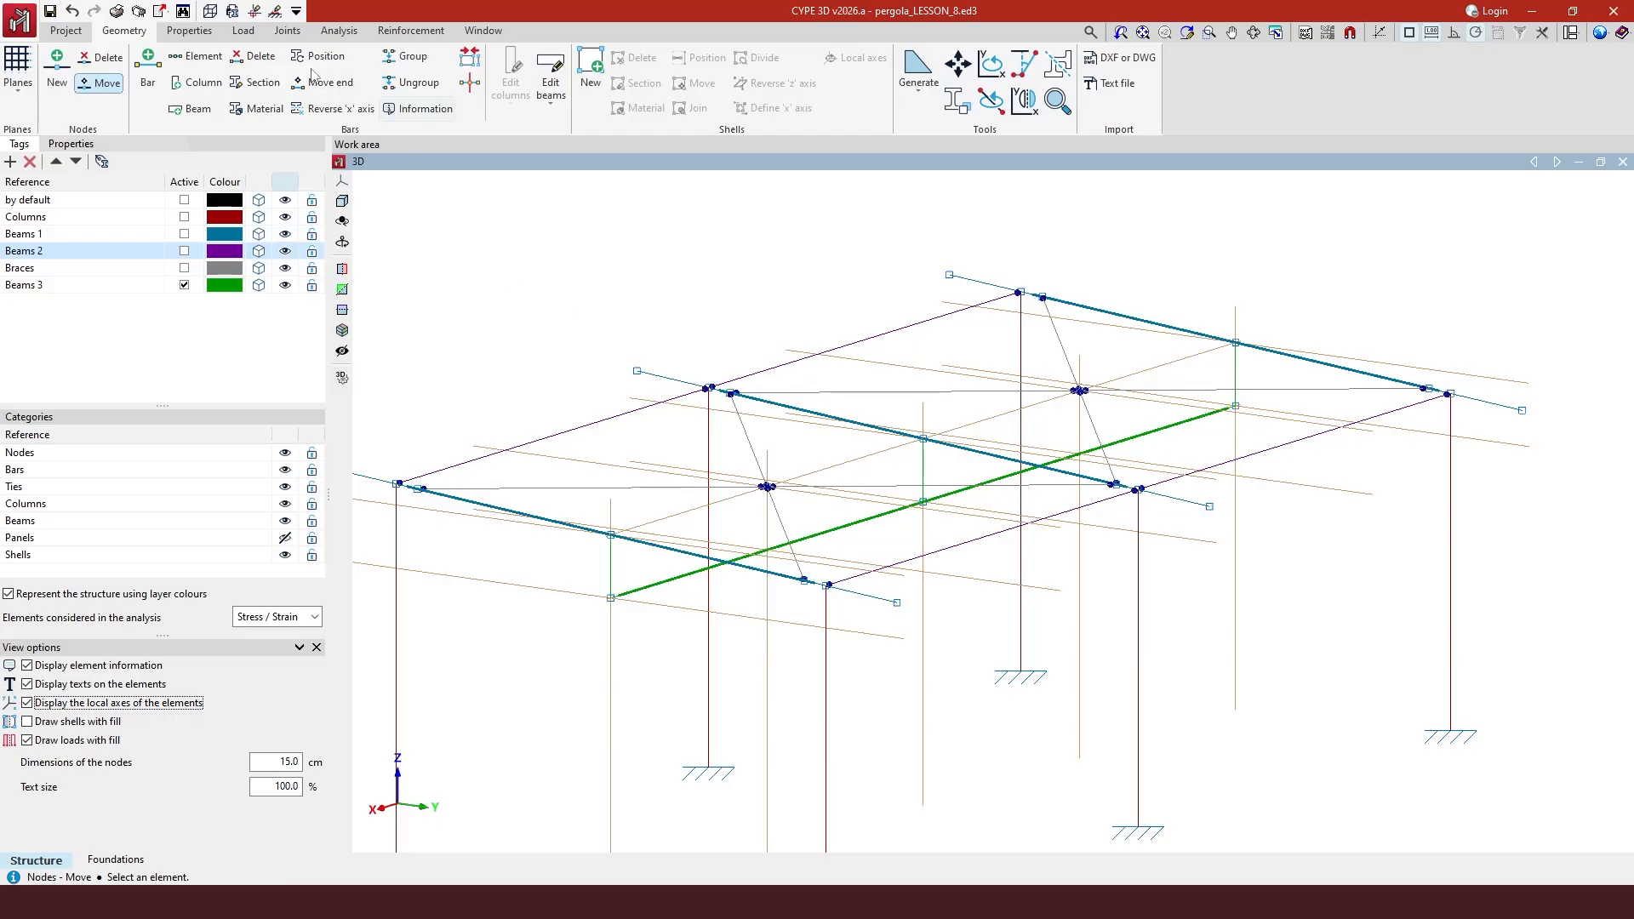
{"action": "left_click", "coordinate": [244, 32]}
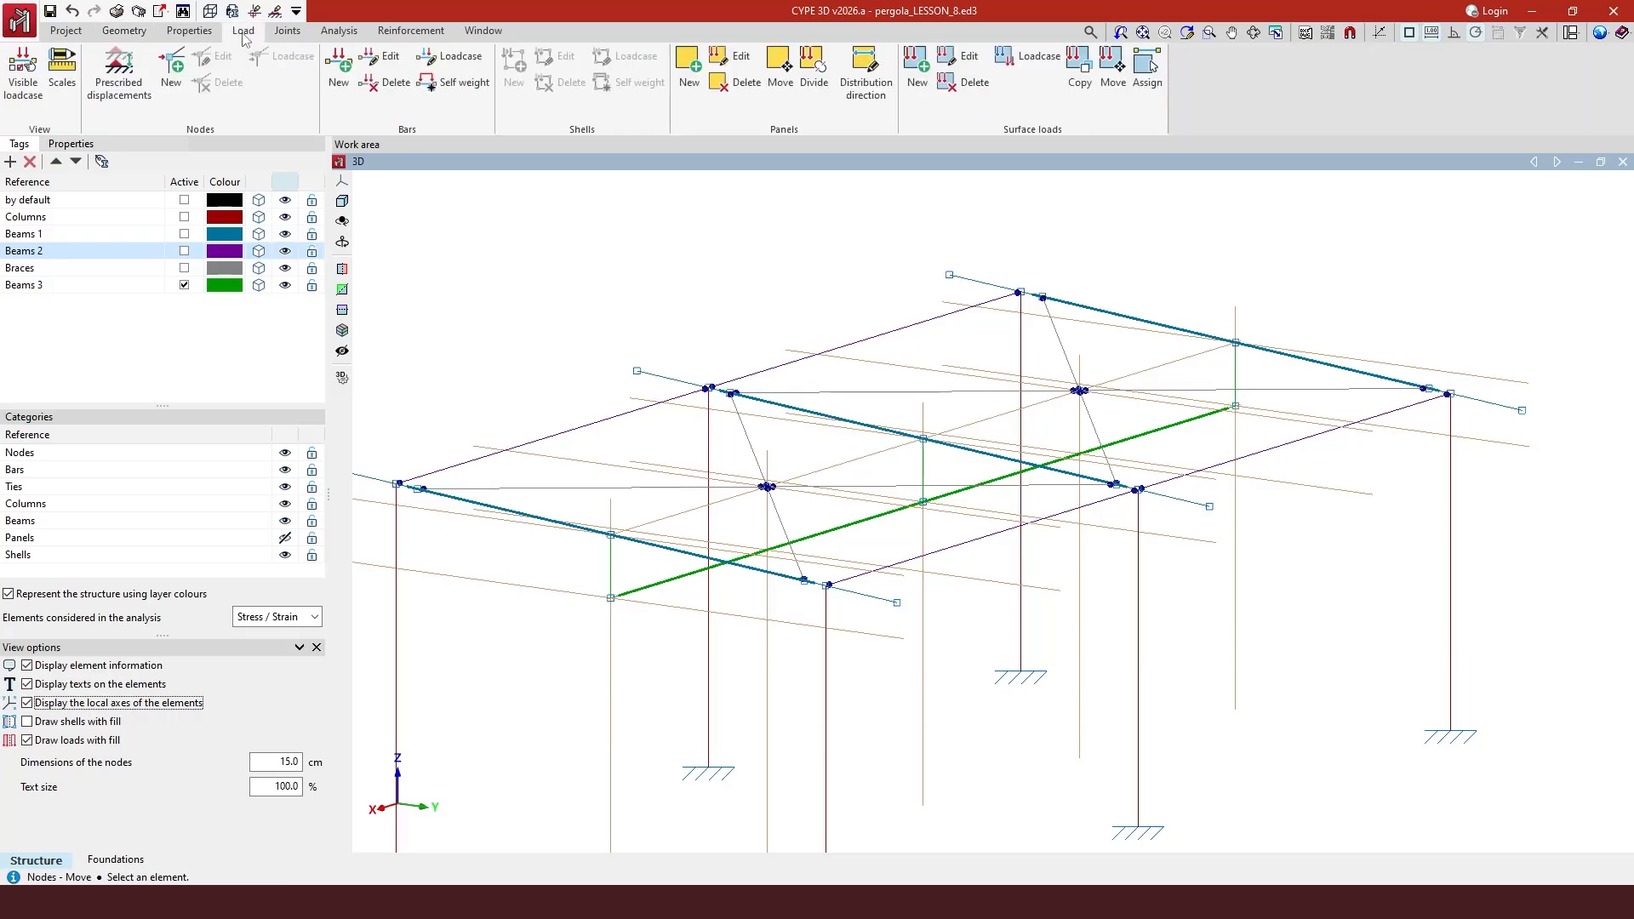
- Begin a new bar load on the rear half of the green Beams 3 beam, assigned to loadcase LL 2 (2)
{"action": "left_click", "coordinate": [343, 82]}
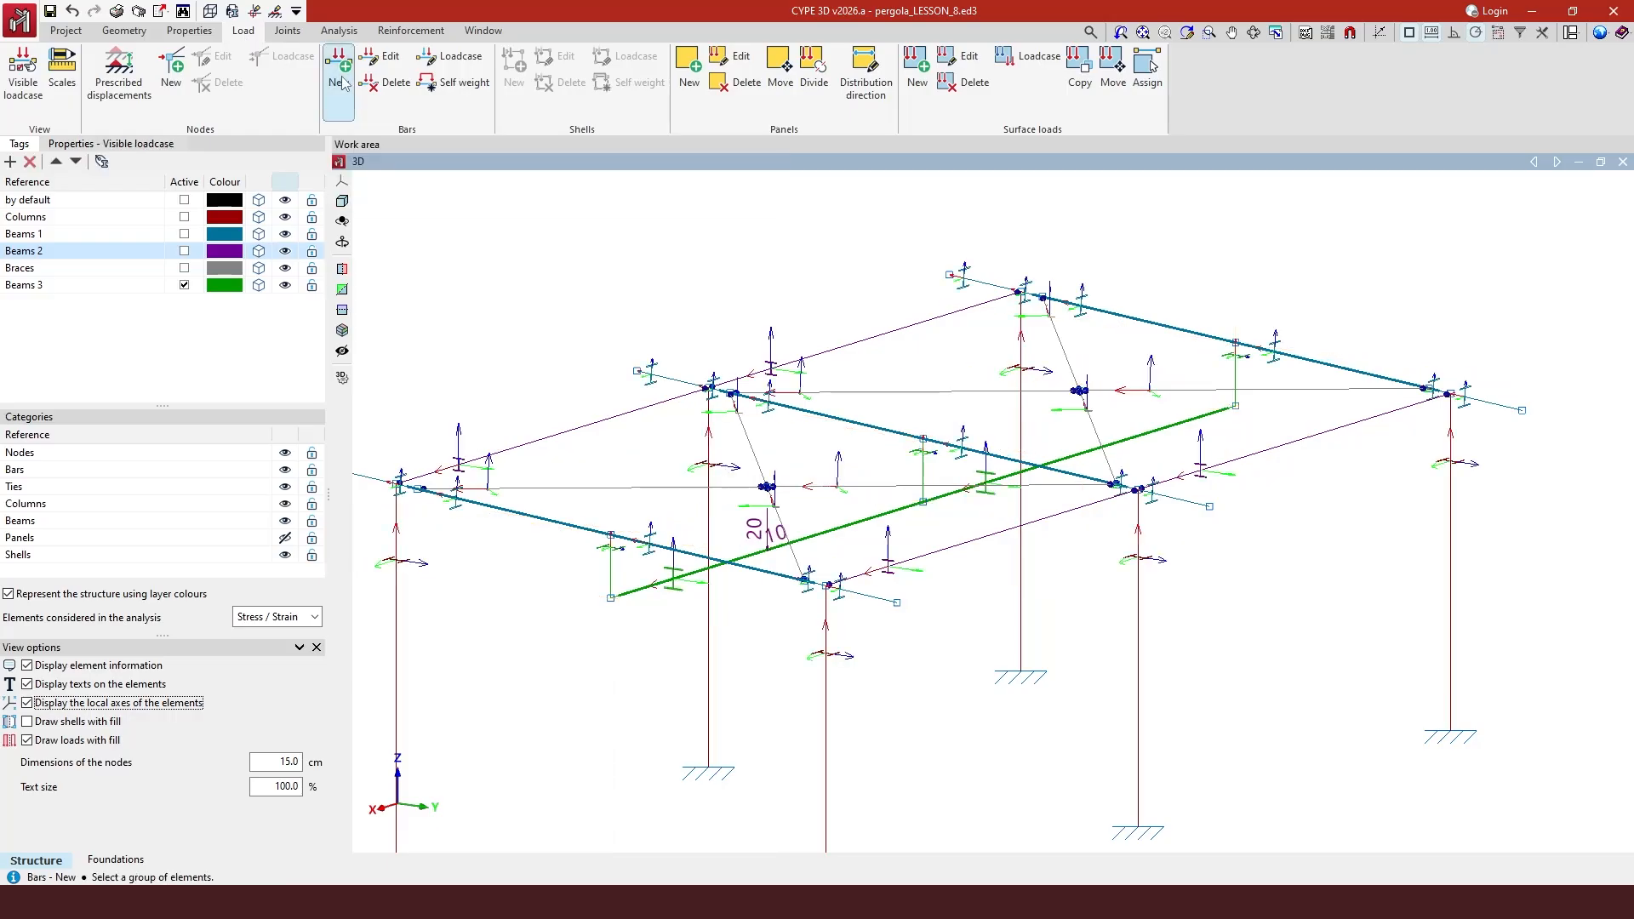
{"action": "left_click", "coordinate": [1087, 460]}
{"action": "right_click", "coordinate": [1088, 460]}
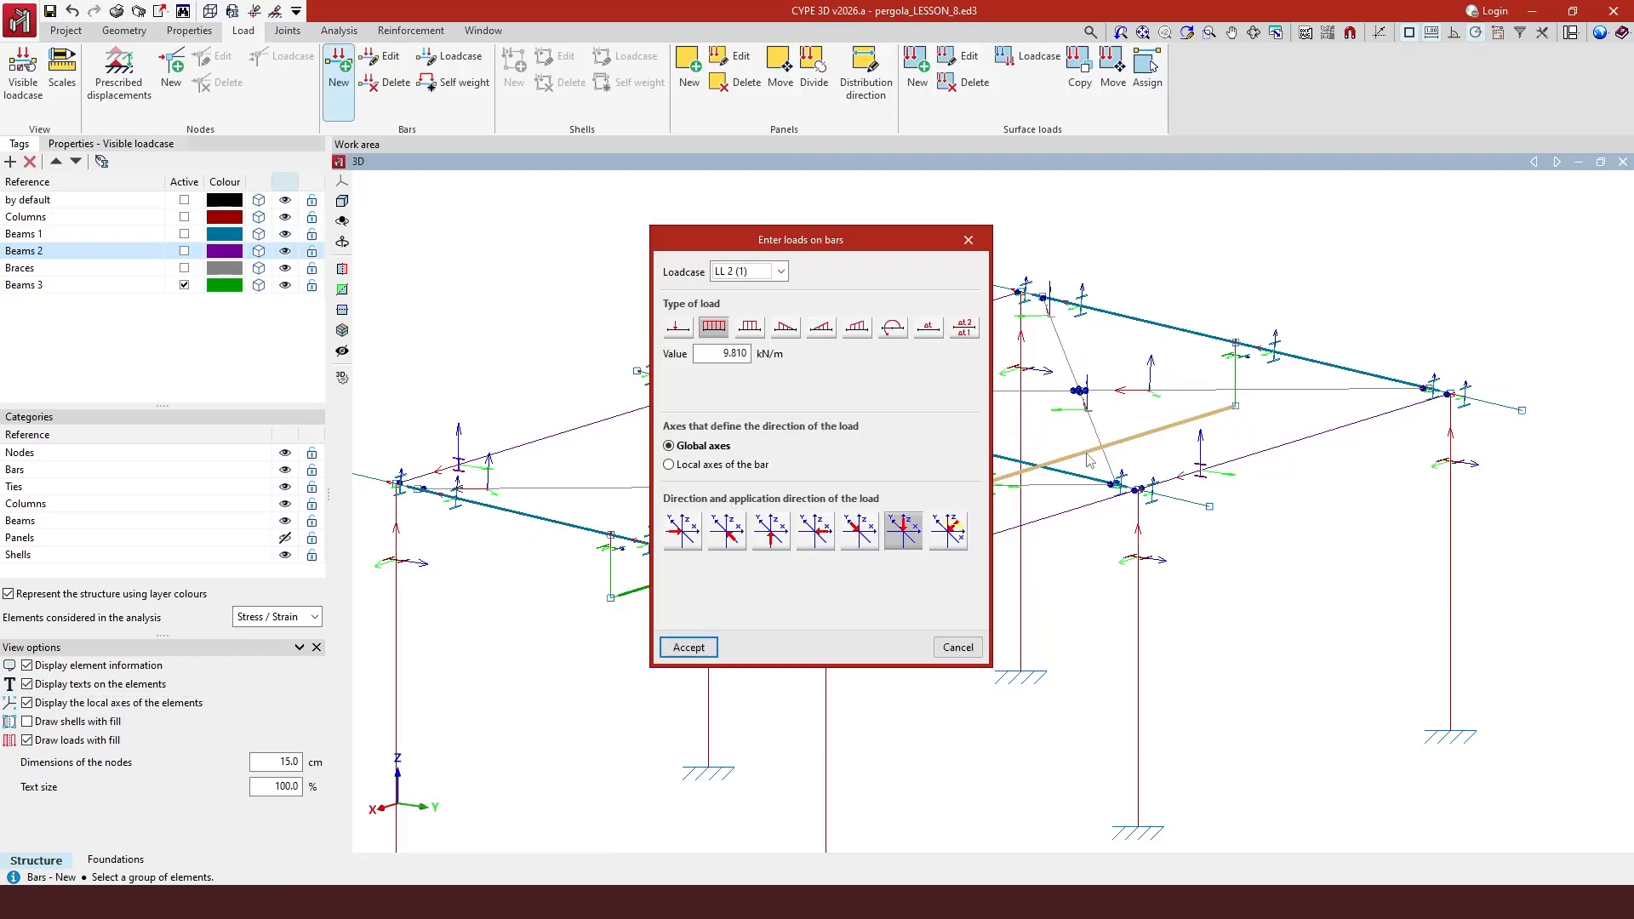
{"action": "left_click_drag", "start_coordinate": [813, 245], "coordinate": [518, 173]}
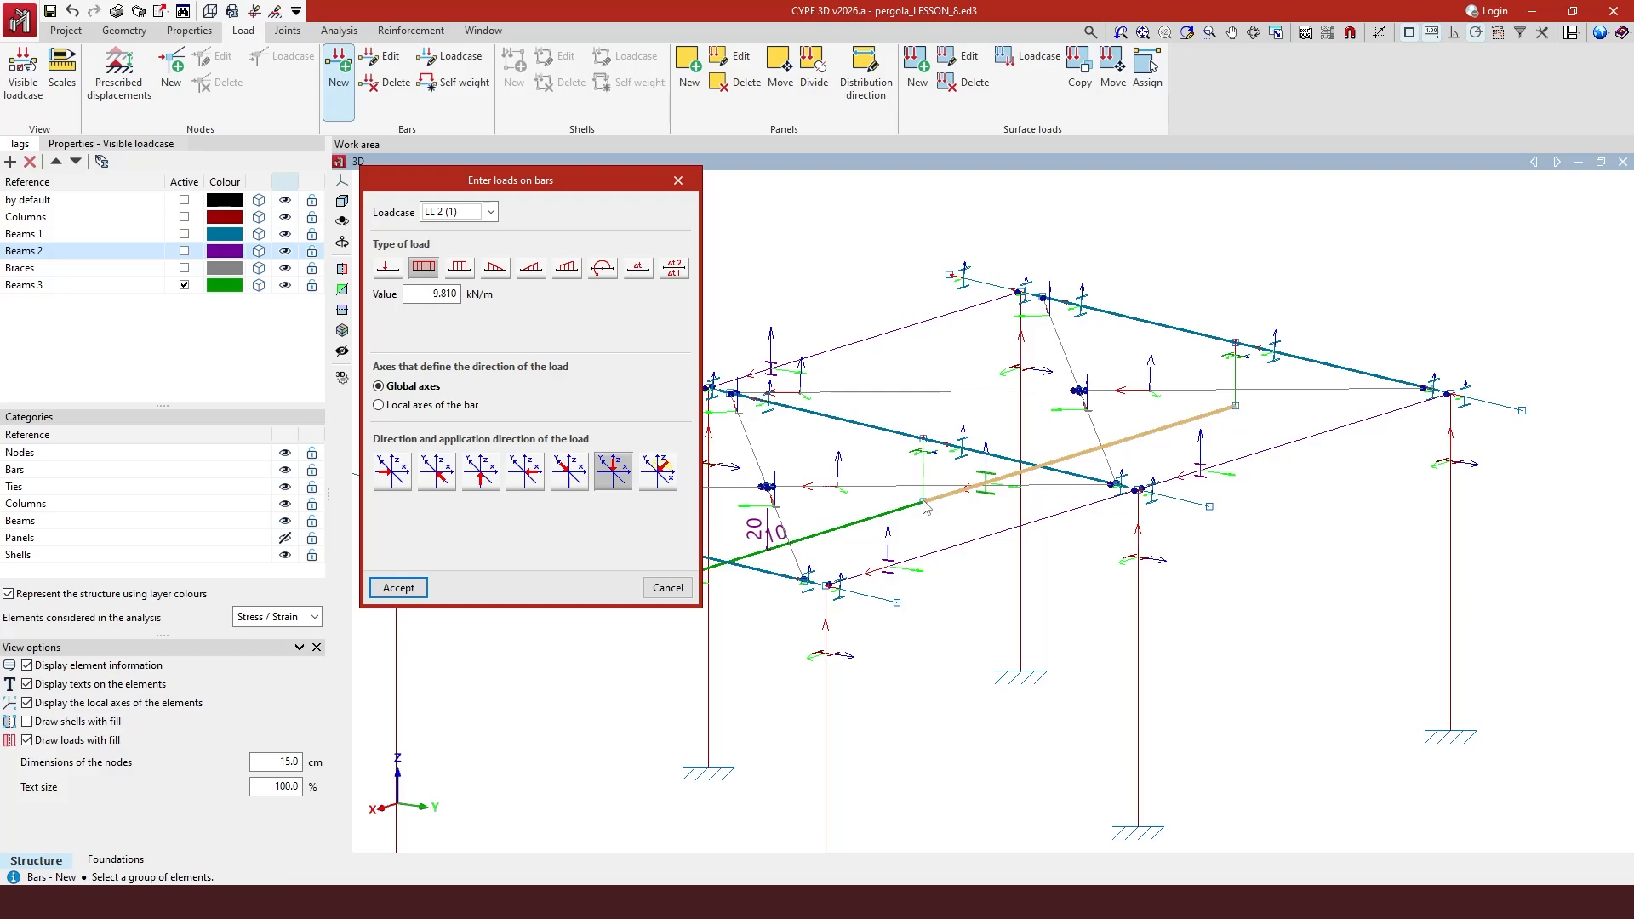
{"action": "left_click", "coordinate": [491, 213]}
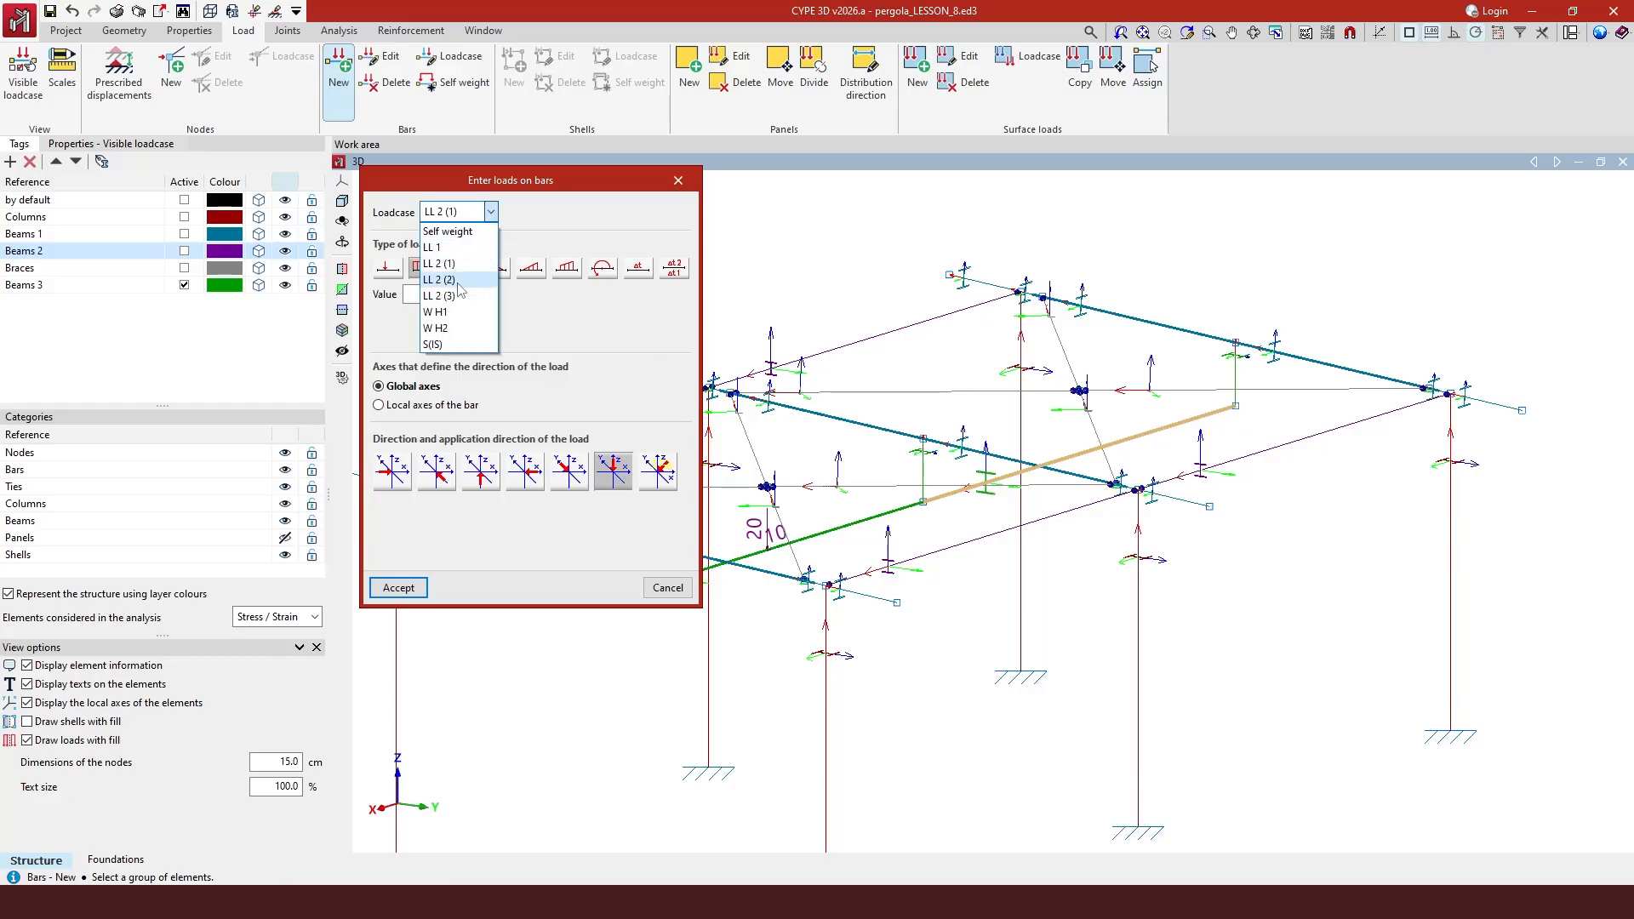
{"action": "left_click", "coordinate": [442, 280]}
- Define the bar load as a 3 kN point load in the positive global X direction at a relative distance of 1
{"action": "left_click", "coordinate": [387, 268]}
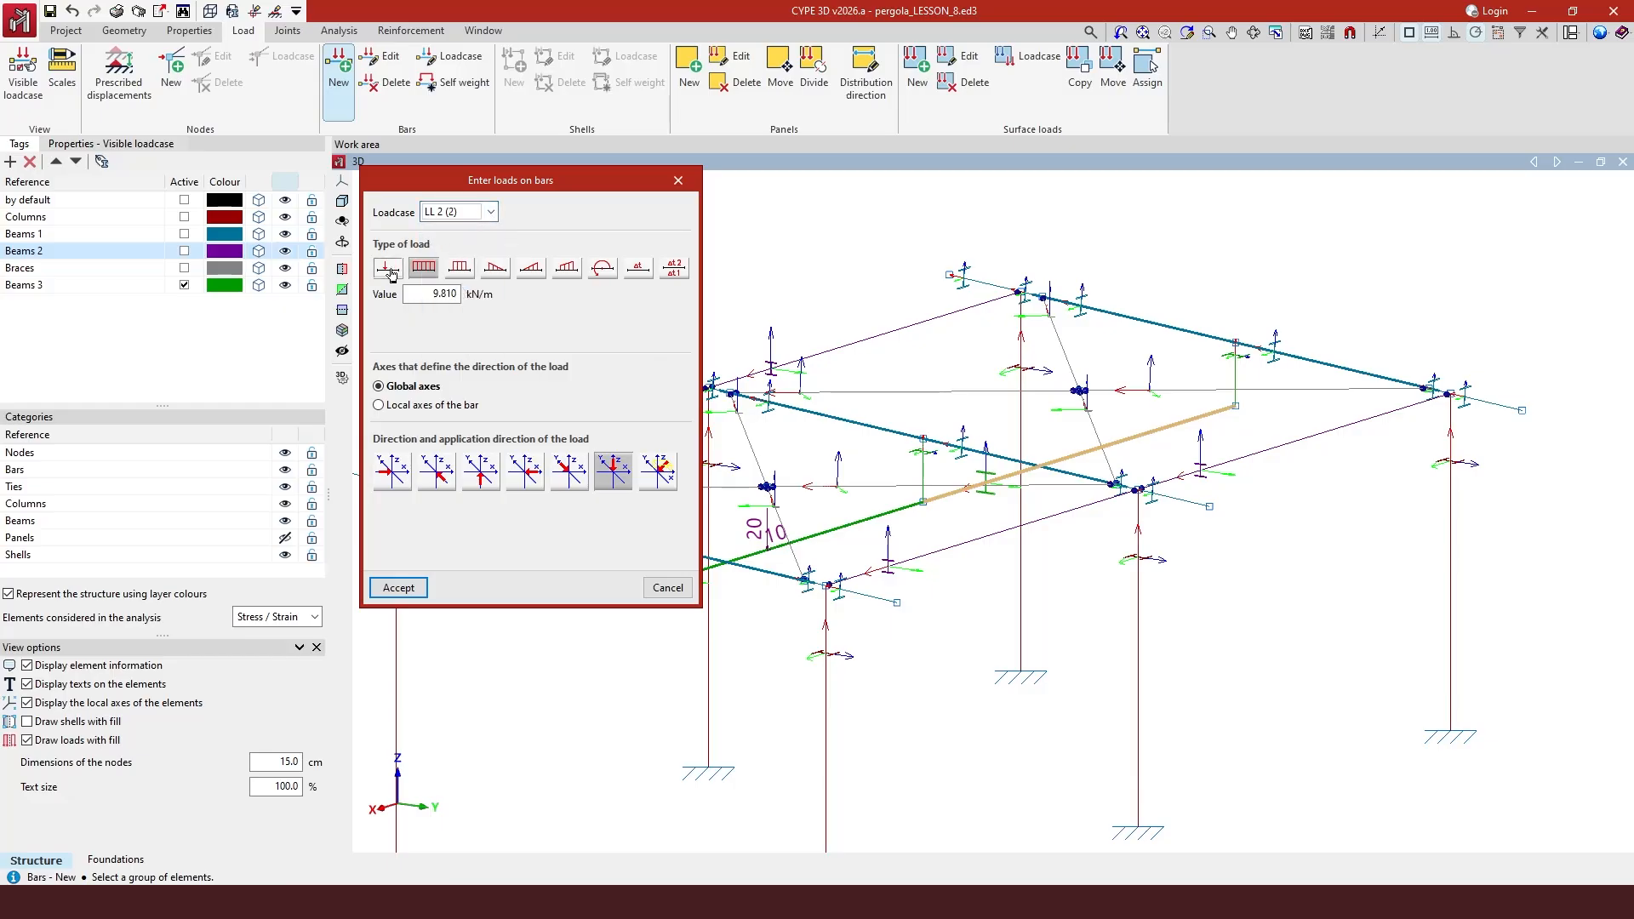
{"action": "left_click_drag", "start_coordinate": [412, 294], "coordinate": [602, 298]}
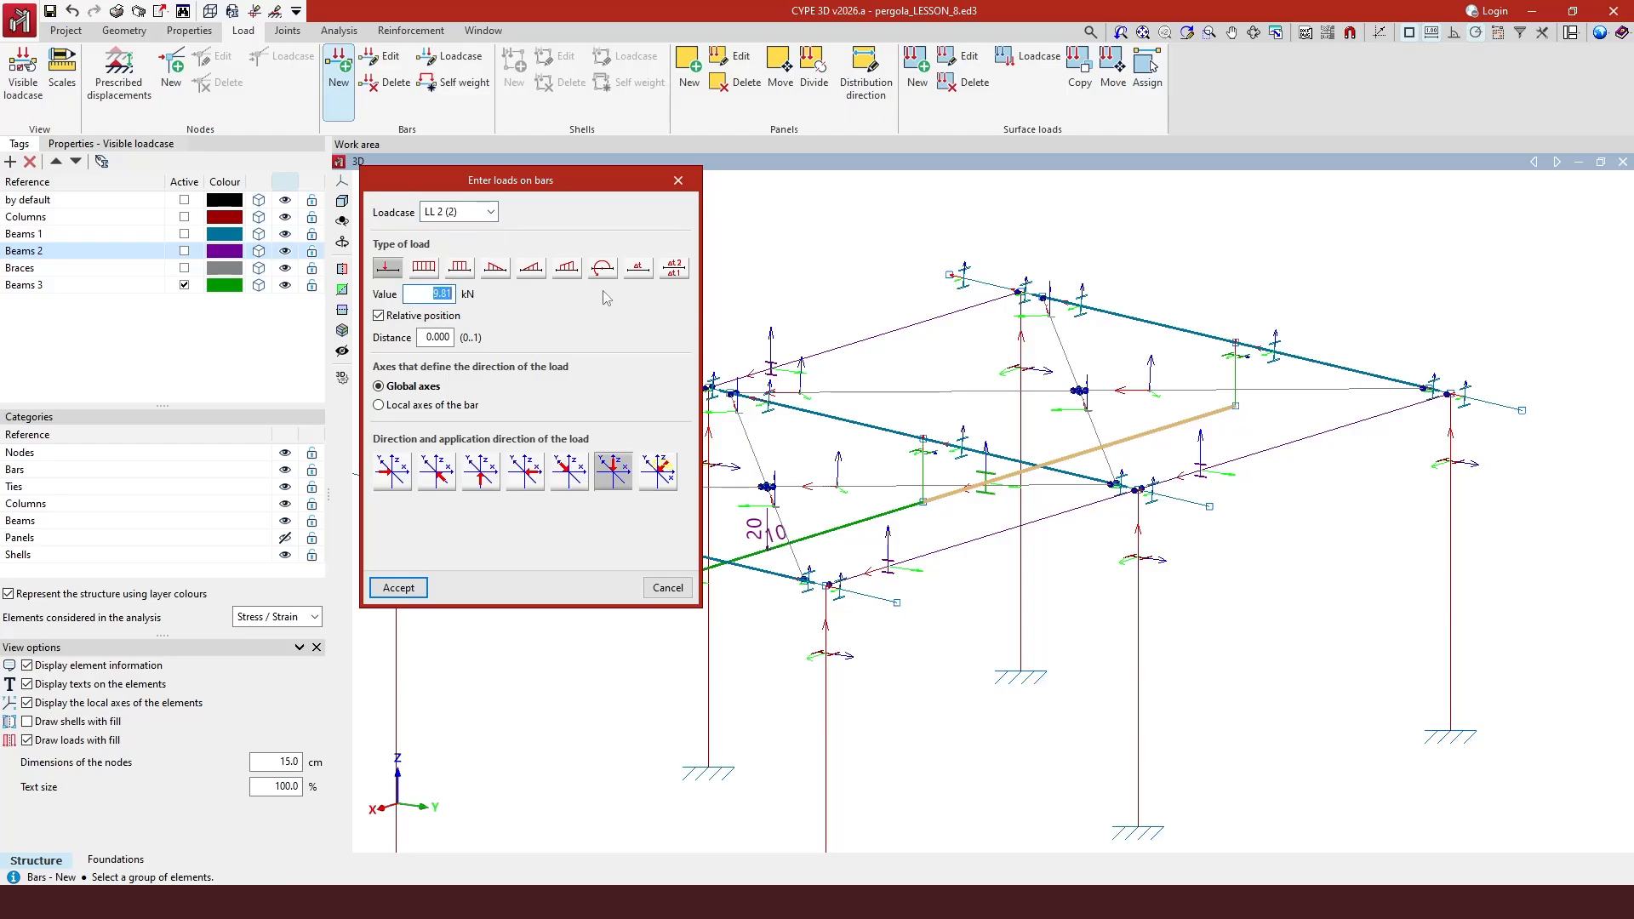
{"action": "type", "text": "3"}
{"action": "left_click_drag", "start_coordinate": [420, 337], "coordinate": [461, 339]}
{"action": "type", "text": "1"}
{"action": "left_click", "coordinate": [393, 473]}
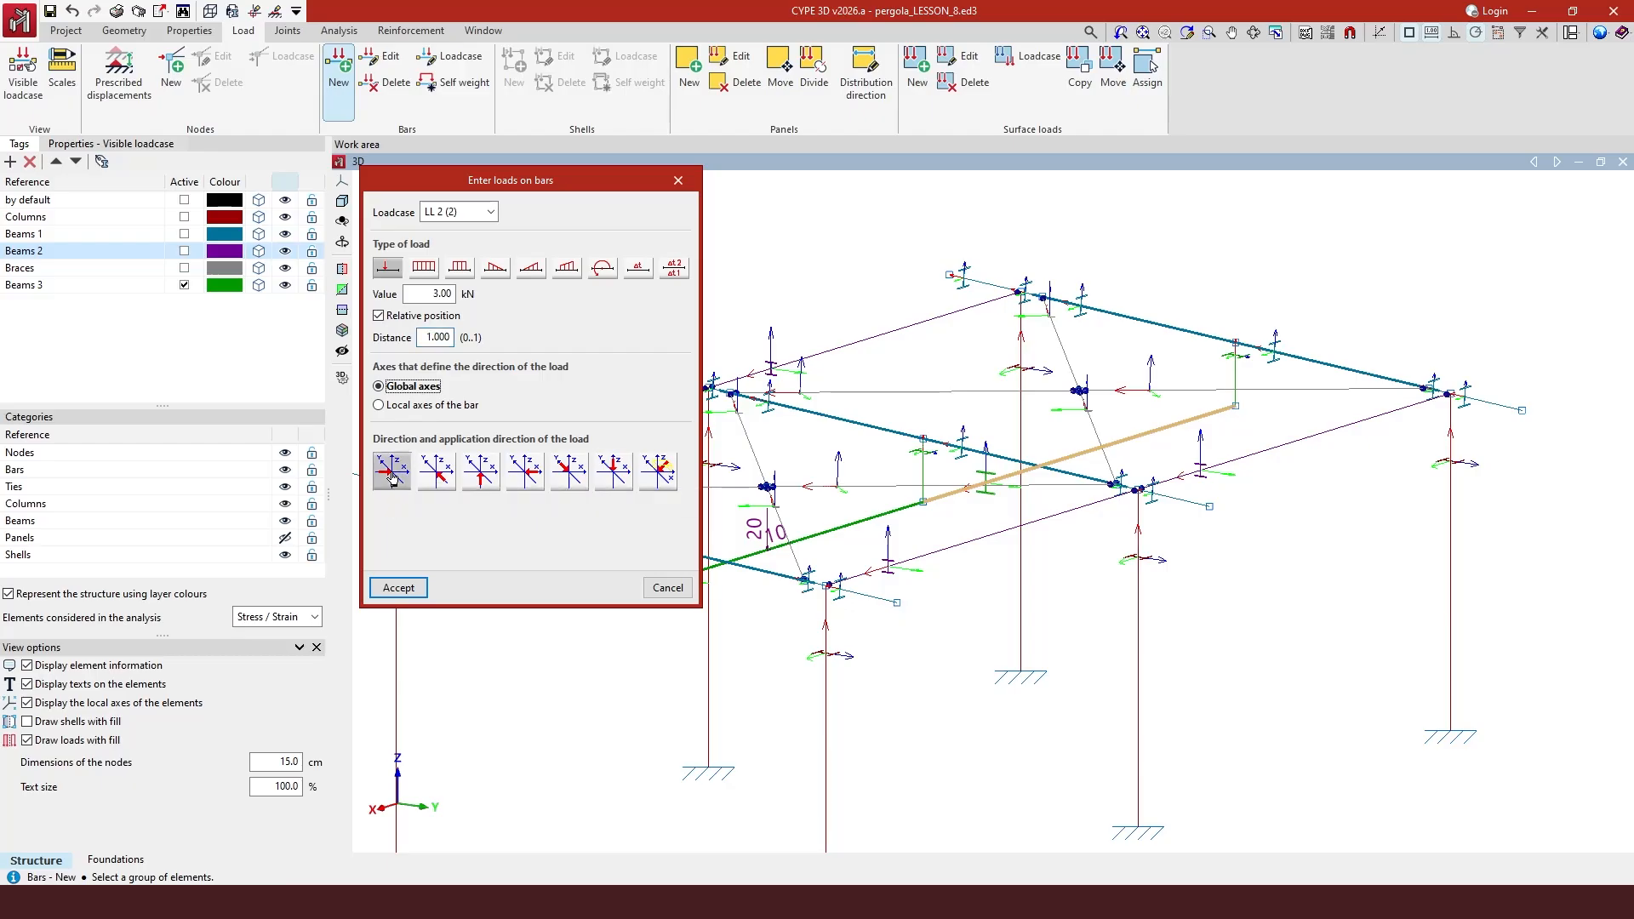
{"action": "left_click", "coordinate": [398, 587]}
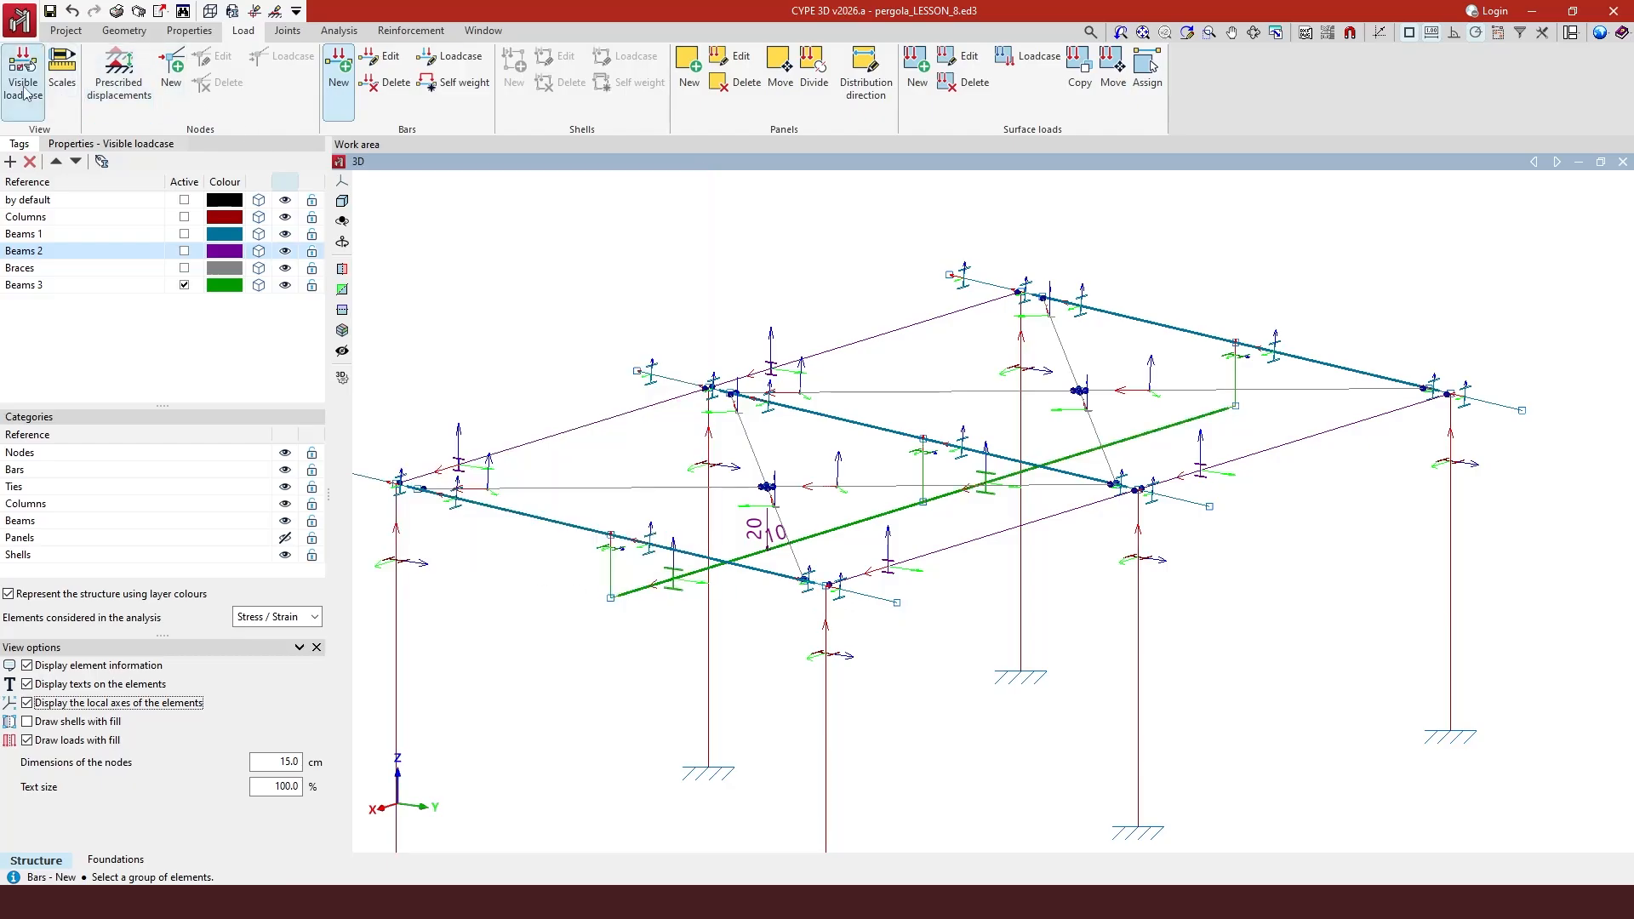
- Make LL 2 (2) the visible loadcase and examine the point load at the green beam's middle node
{"action": "left_click", "coordinate": [46, 104]}
{"action": "left_click", "coordinate": [875, 430]}
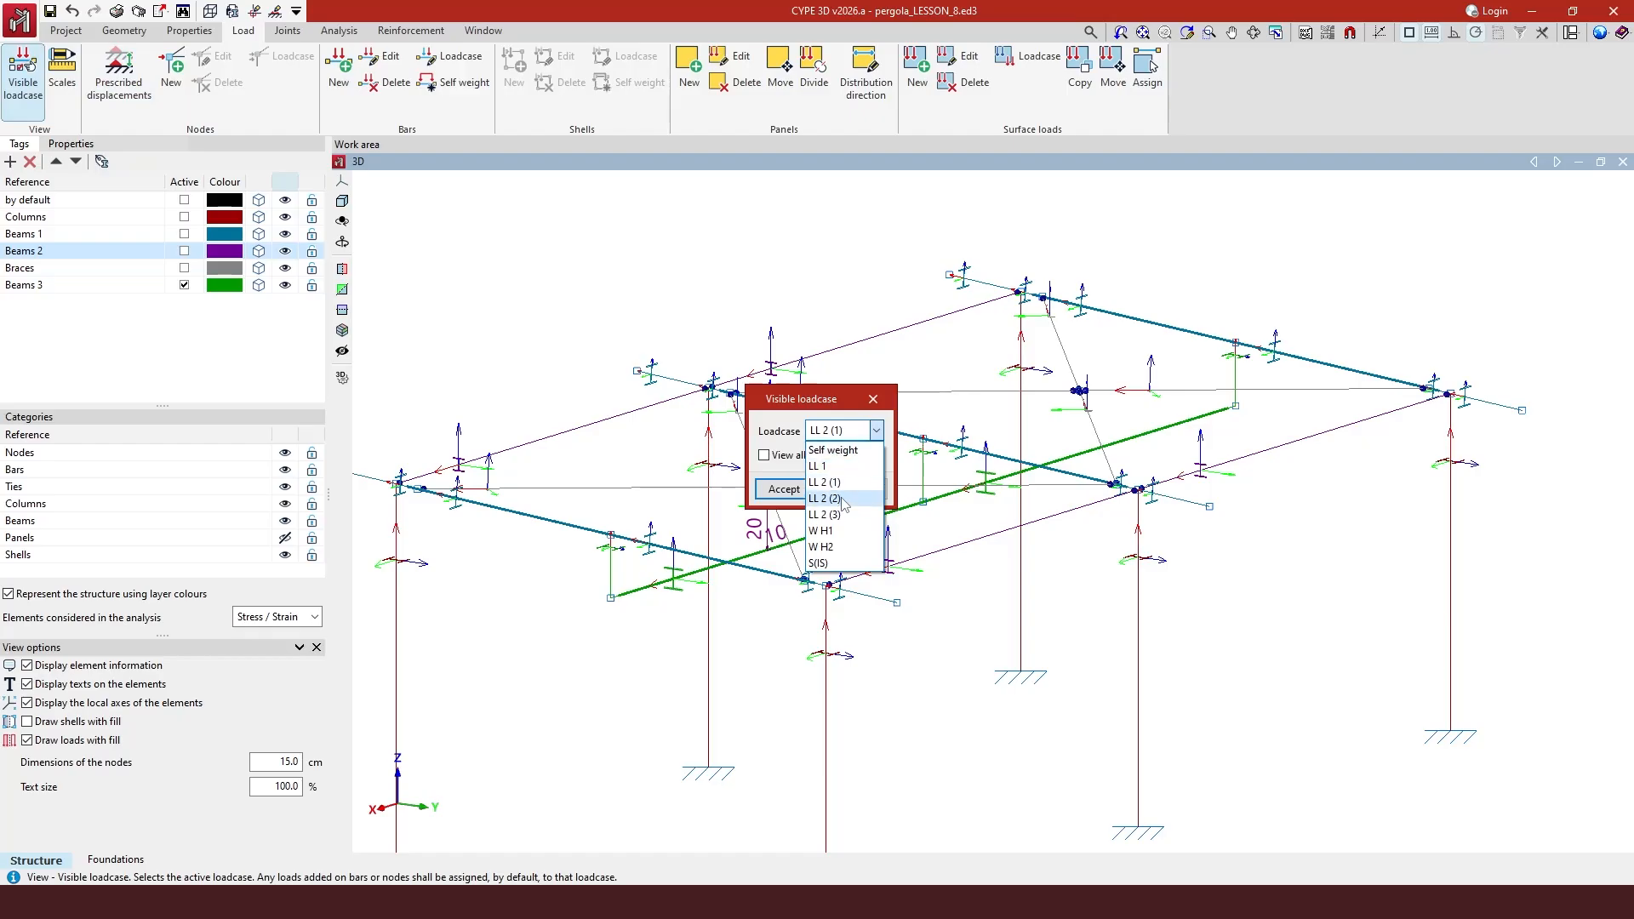
{"action": "left_click", "coordinate": [810, 496]}
{"action": "left_click", "coordinate": [784, 489]}
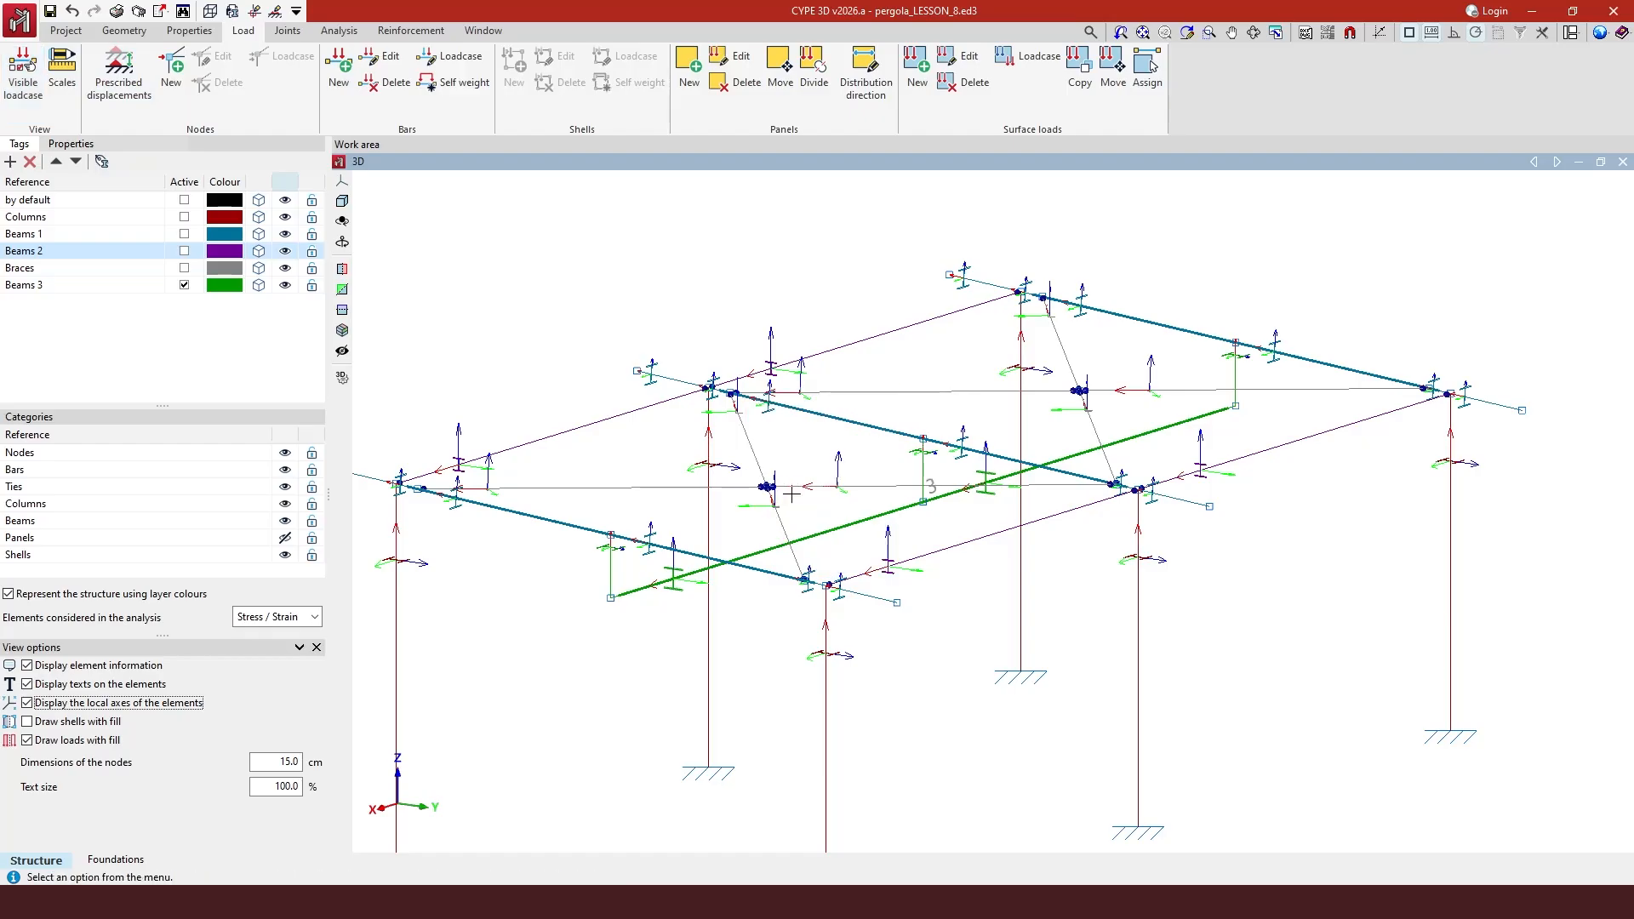
{"action": "scroll", "coordinate": [980, 504], "scroll_direction": "up", "scroll_amount": 10}
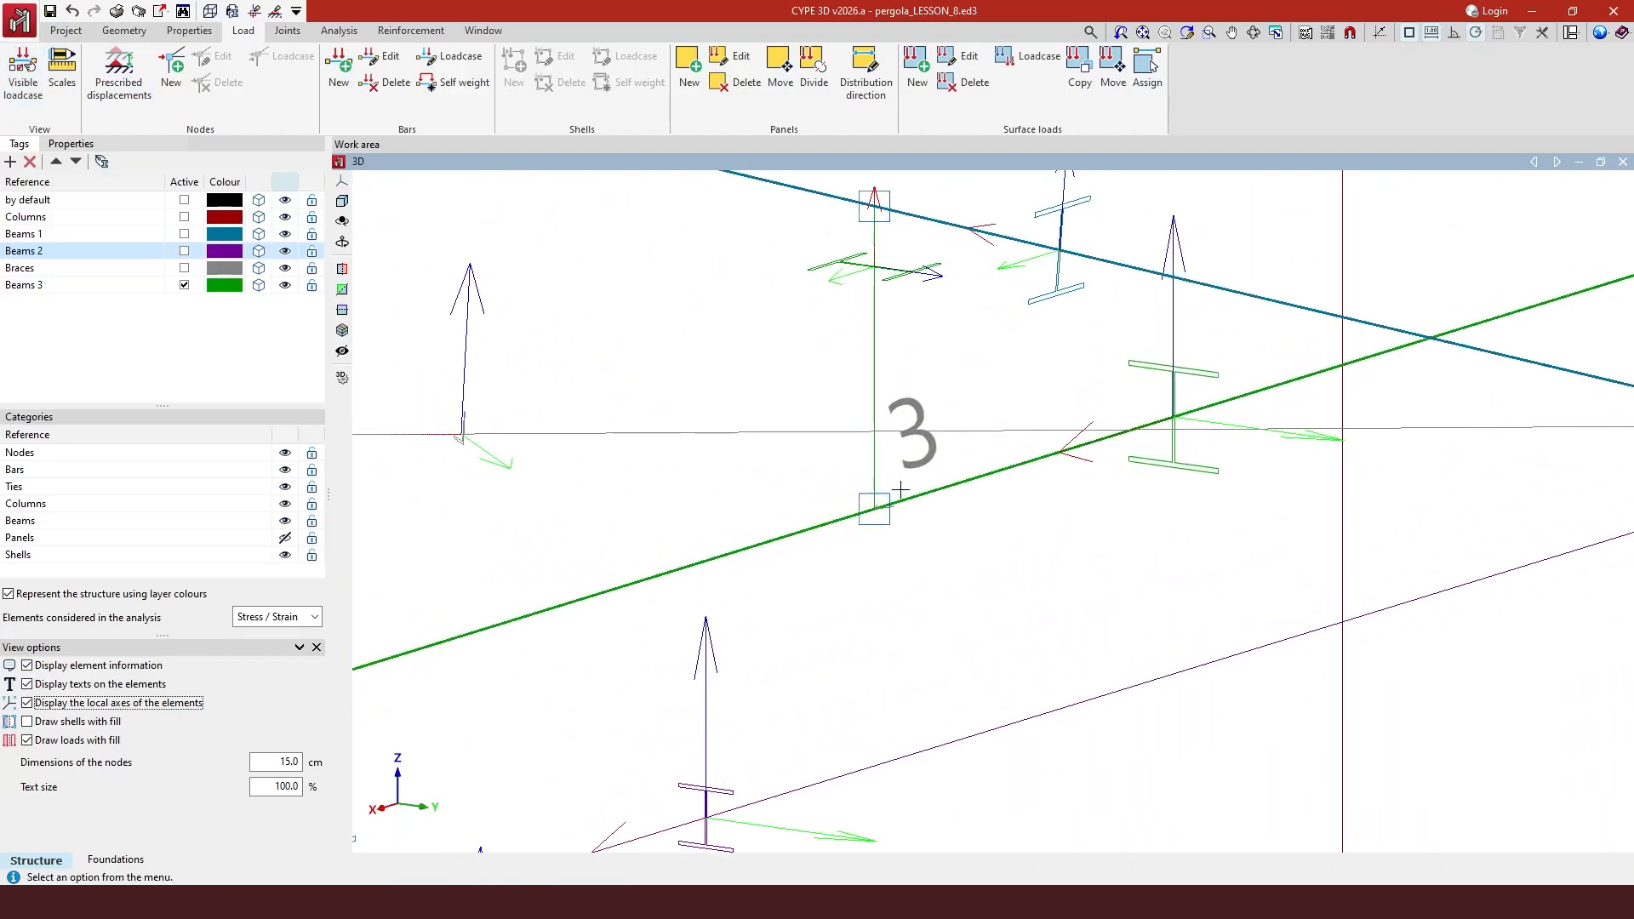
{"action": "scroll", "coordinate": [900, 487], "scroll_direction": "up", "scroll_amount": 3}
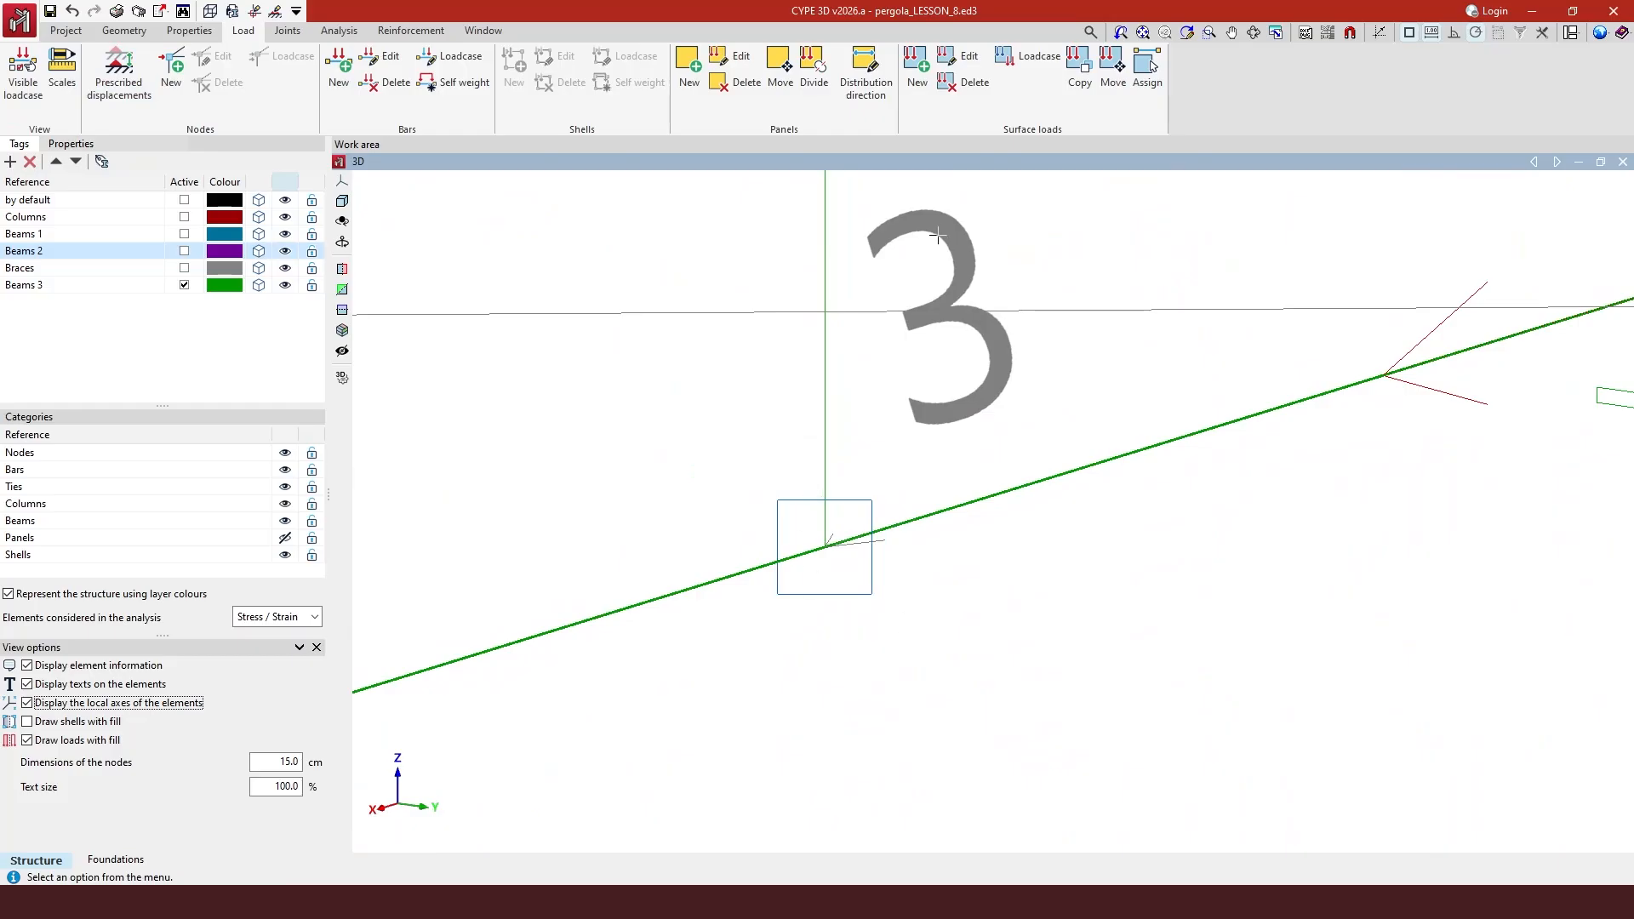
{"action": "scroll", "coordinate": [859, 573], "scroll_direction": "down", "scroll_amount": 12}
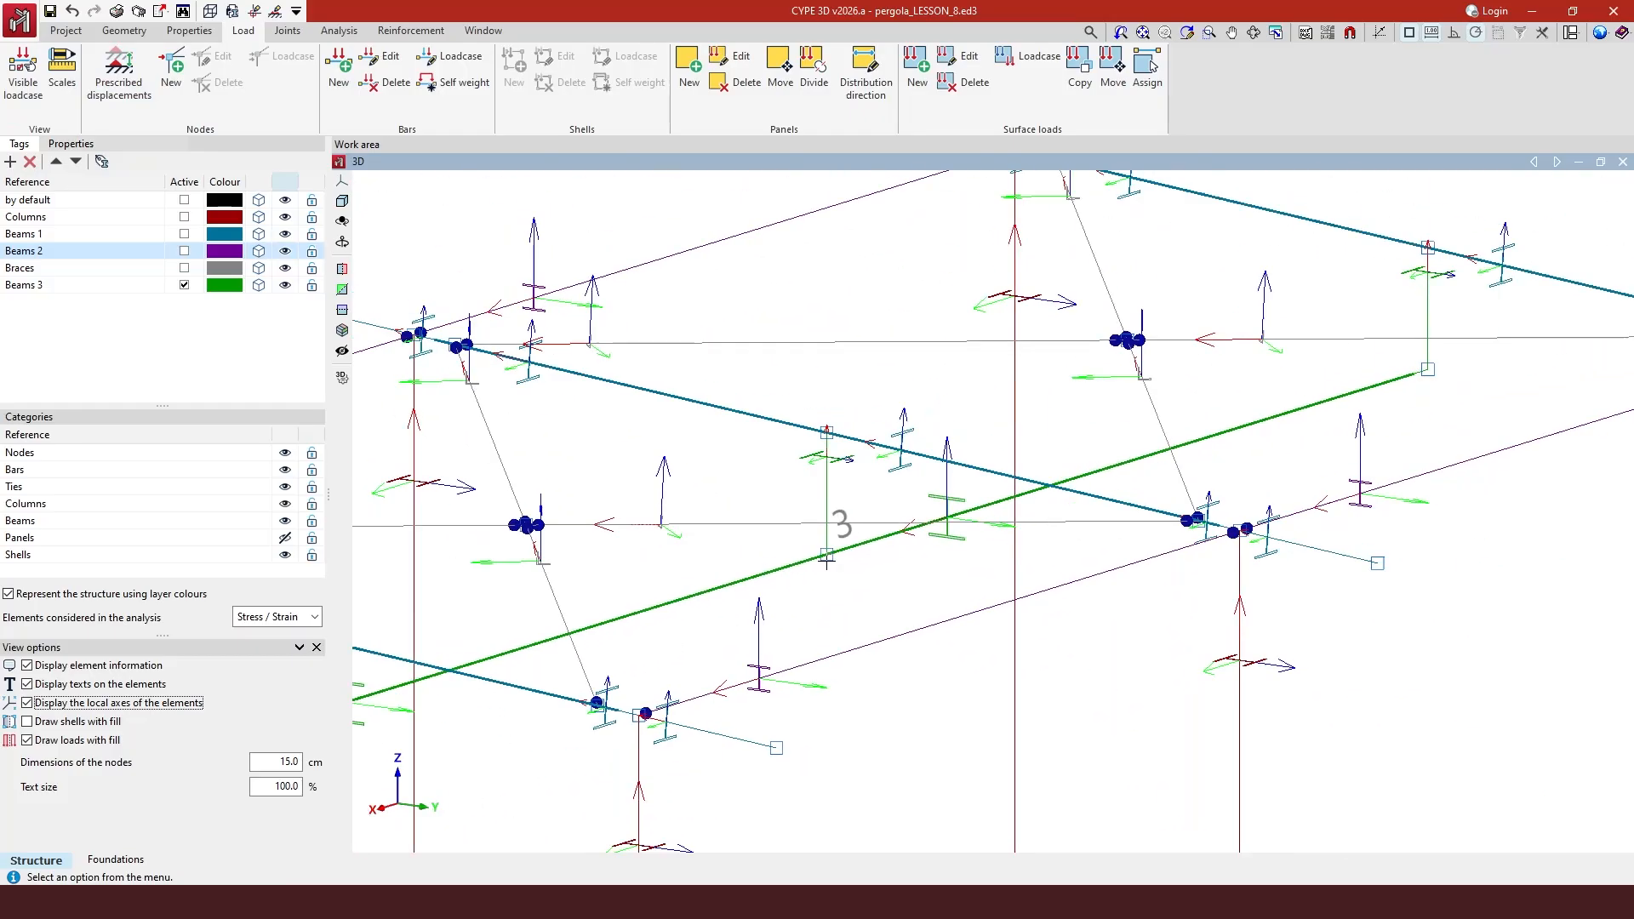
{"action": "scroll", "coordinate": [854, 569], "scroll_direction": "down", "scroll_amount": 3}
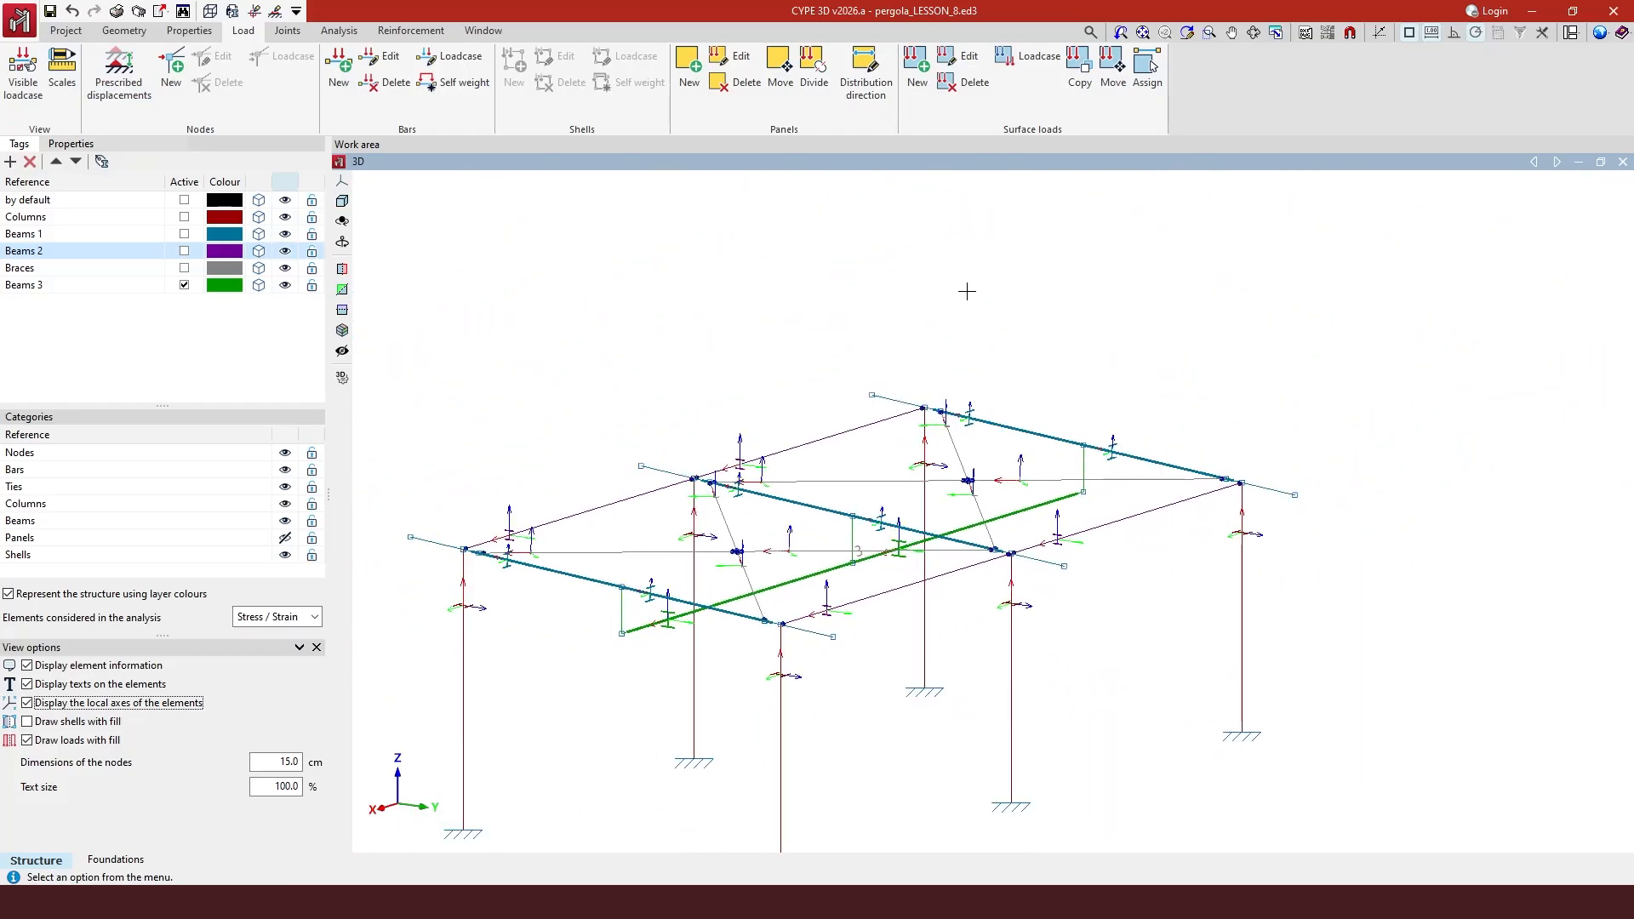
{"action": "scroll", "coordinate": [966, 291], "scroll_direction": "down", "scroll_amount": 2}
{"action": "scroll", "coordinate": [970, 764], "scroll_direction": "up", "scroll_amount": 1}
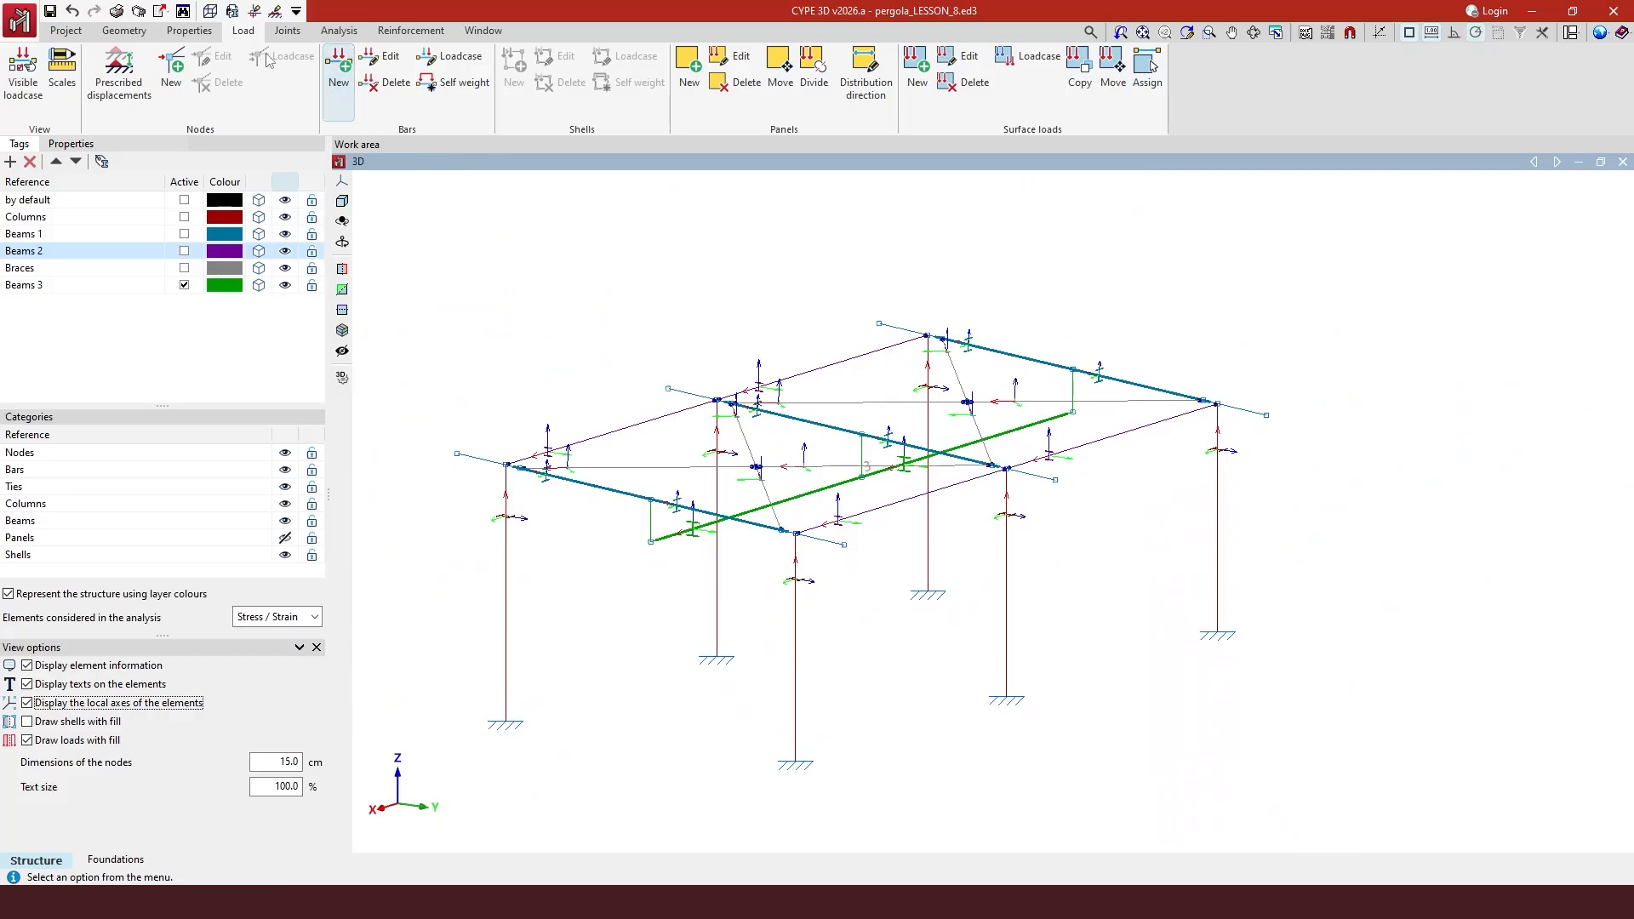
- Begin a new bar load on the rear half of the green Beams 3 beam, assigned to loadcase LL 2 (3)
{"action": "left_click", "coordinate": [190, 32]}
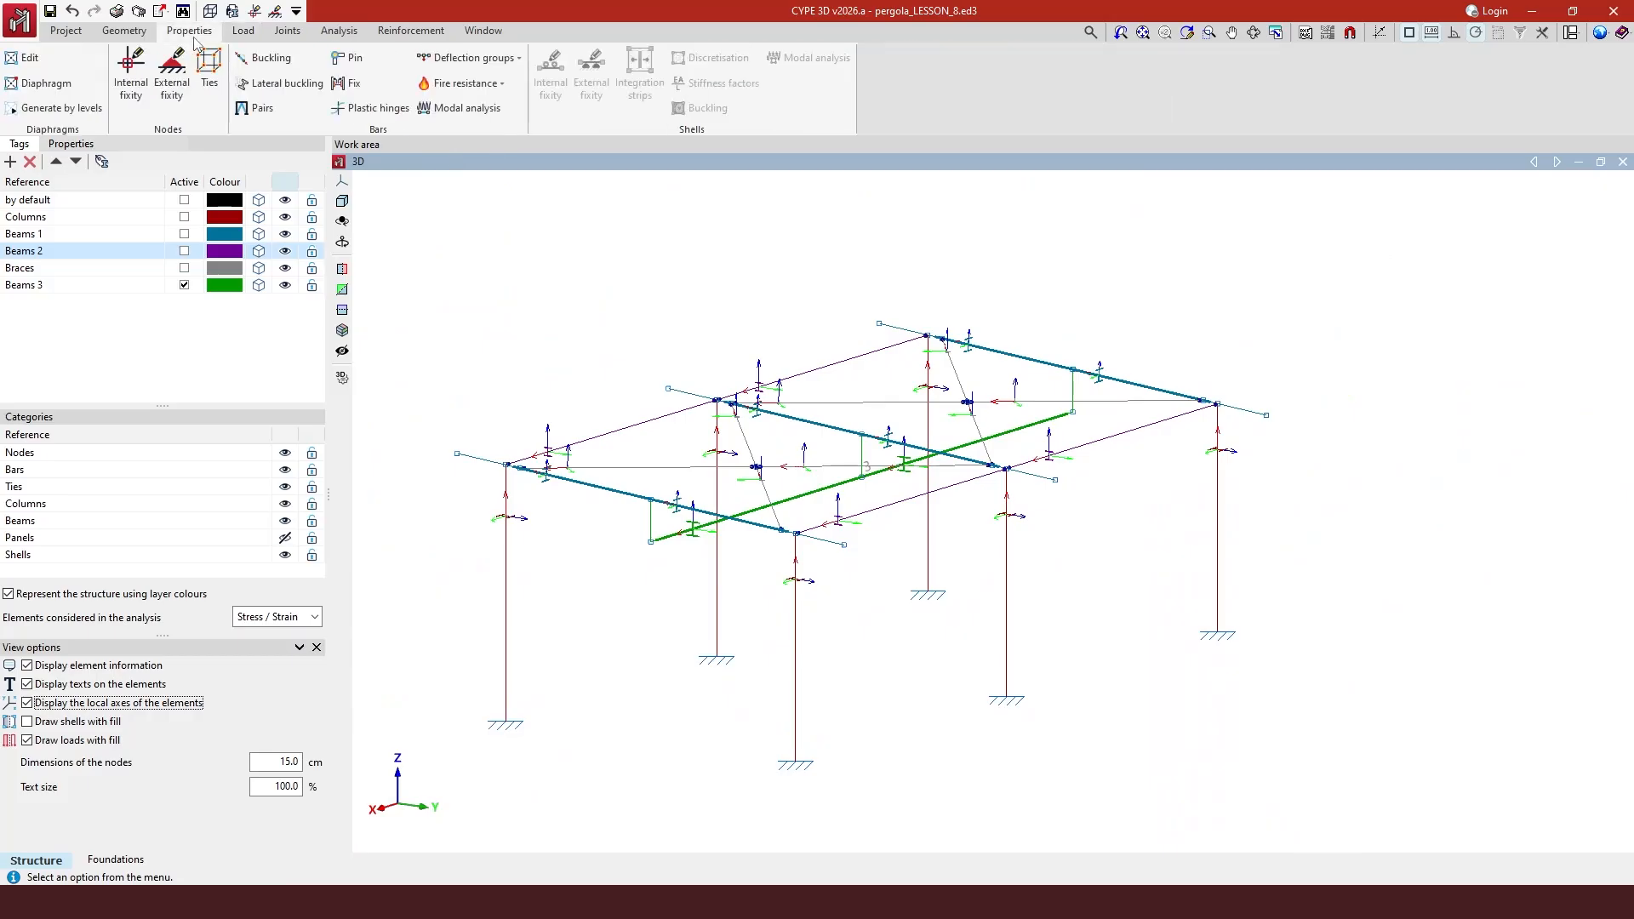
{"action": "left_click", "coordinate": [244, 32]}
{"action": "left_click", "coordinate": [339, 73]}
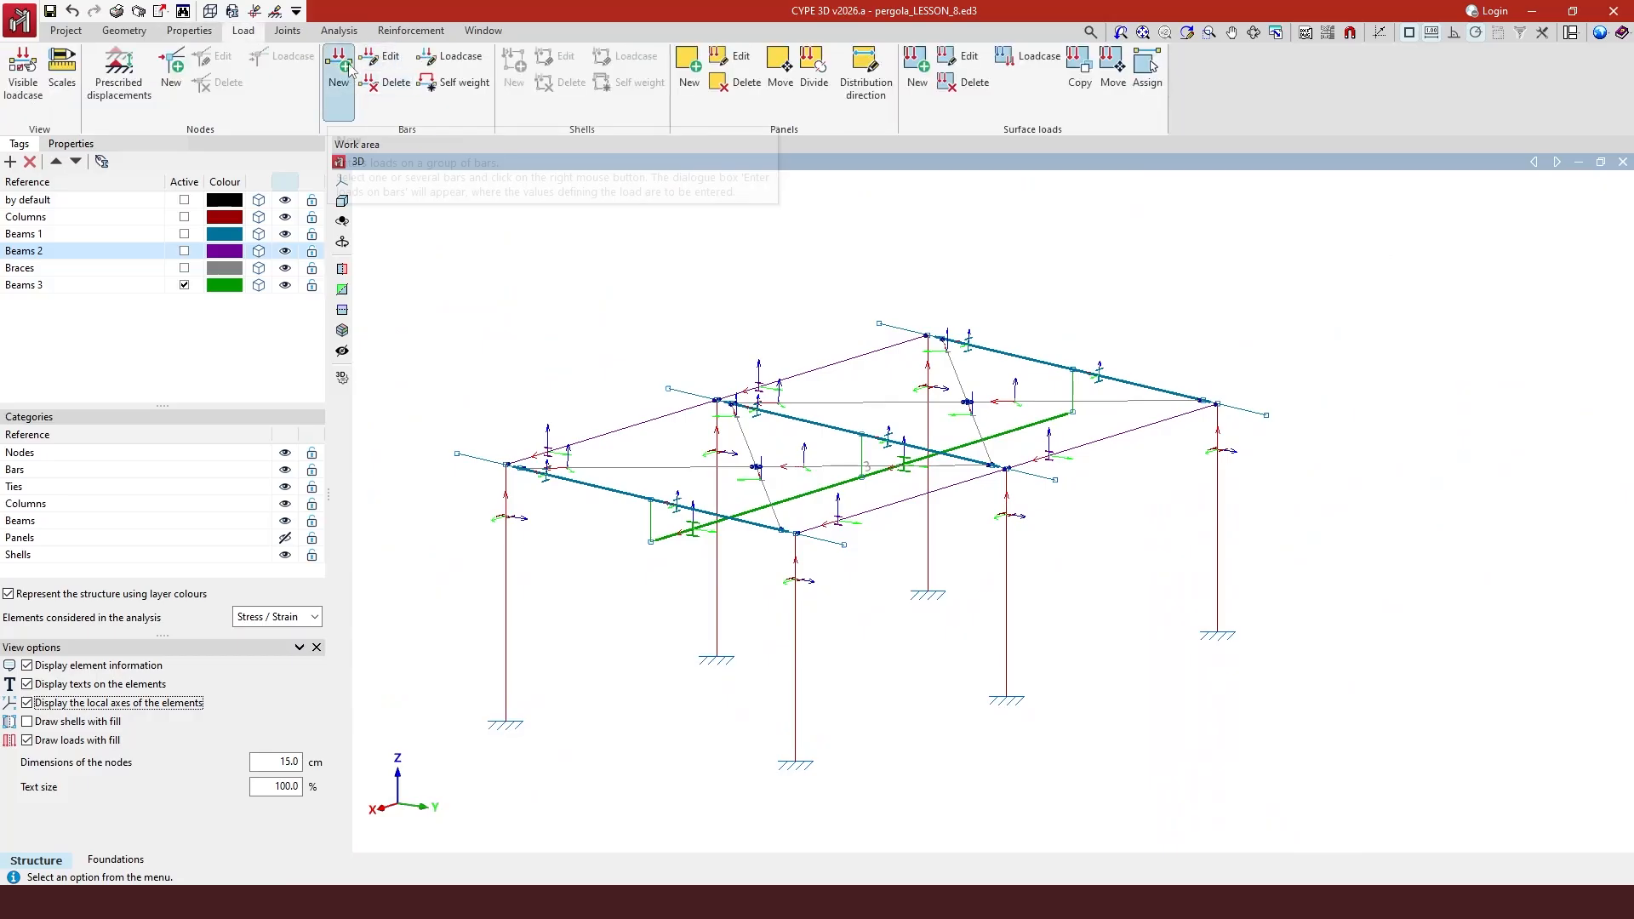
{"action": "left_click", "coordinate": [998, 443]}
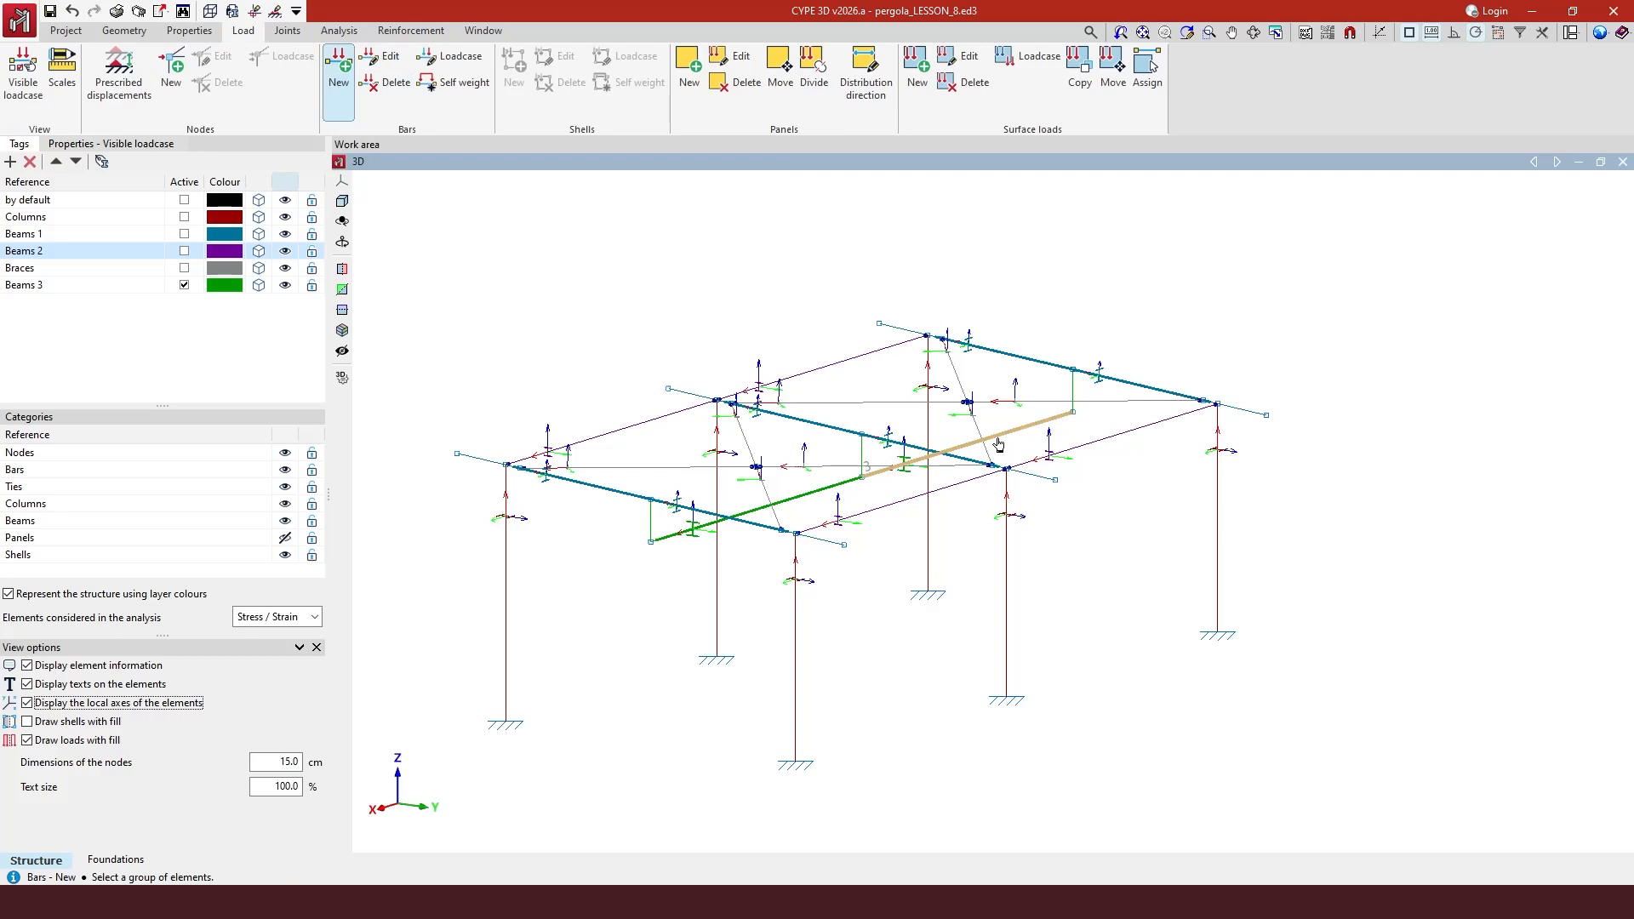
{"action": "right_click", "coordinate": [998, 443]}
{"action": "left_click", "coordinate": [754, 272]}
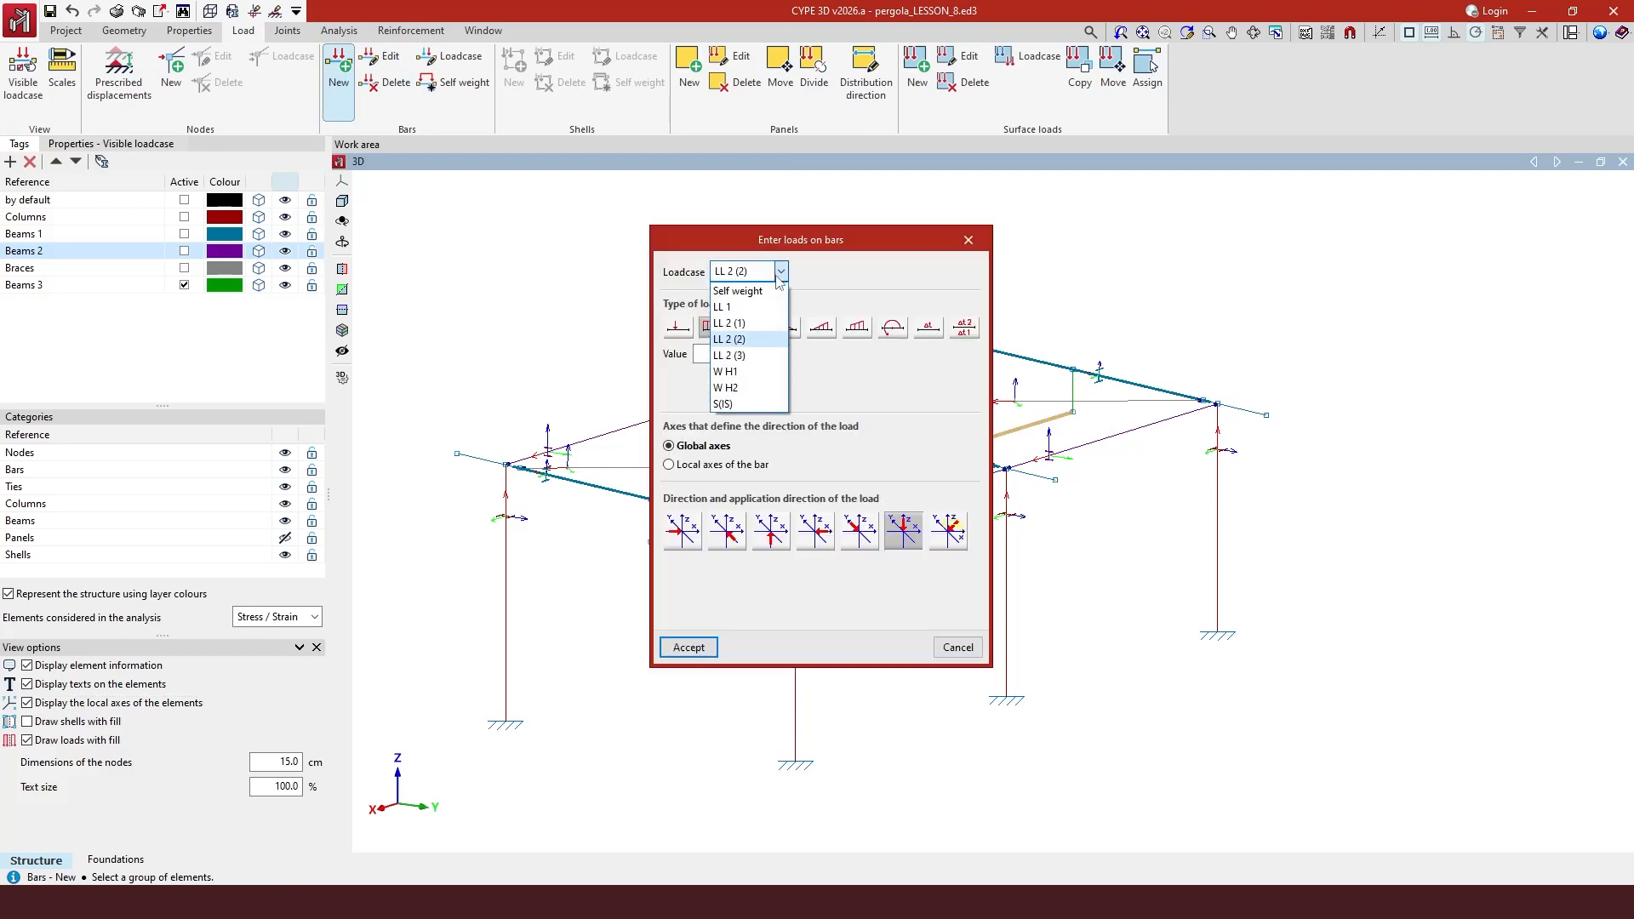
{"action": "left_click", "coordinate": [753, 339]}
- Define the bar load as a 20 kN point load in the negative global Z direction at a relative distance of 0.5
{"action": "left_click", "coordinate": [677, 327]}
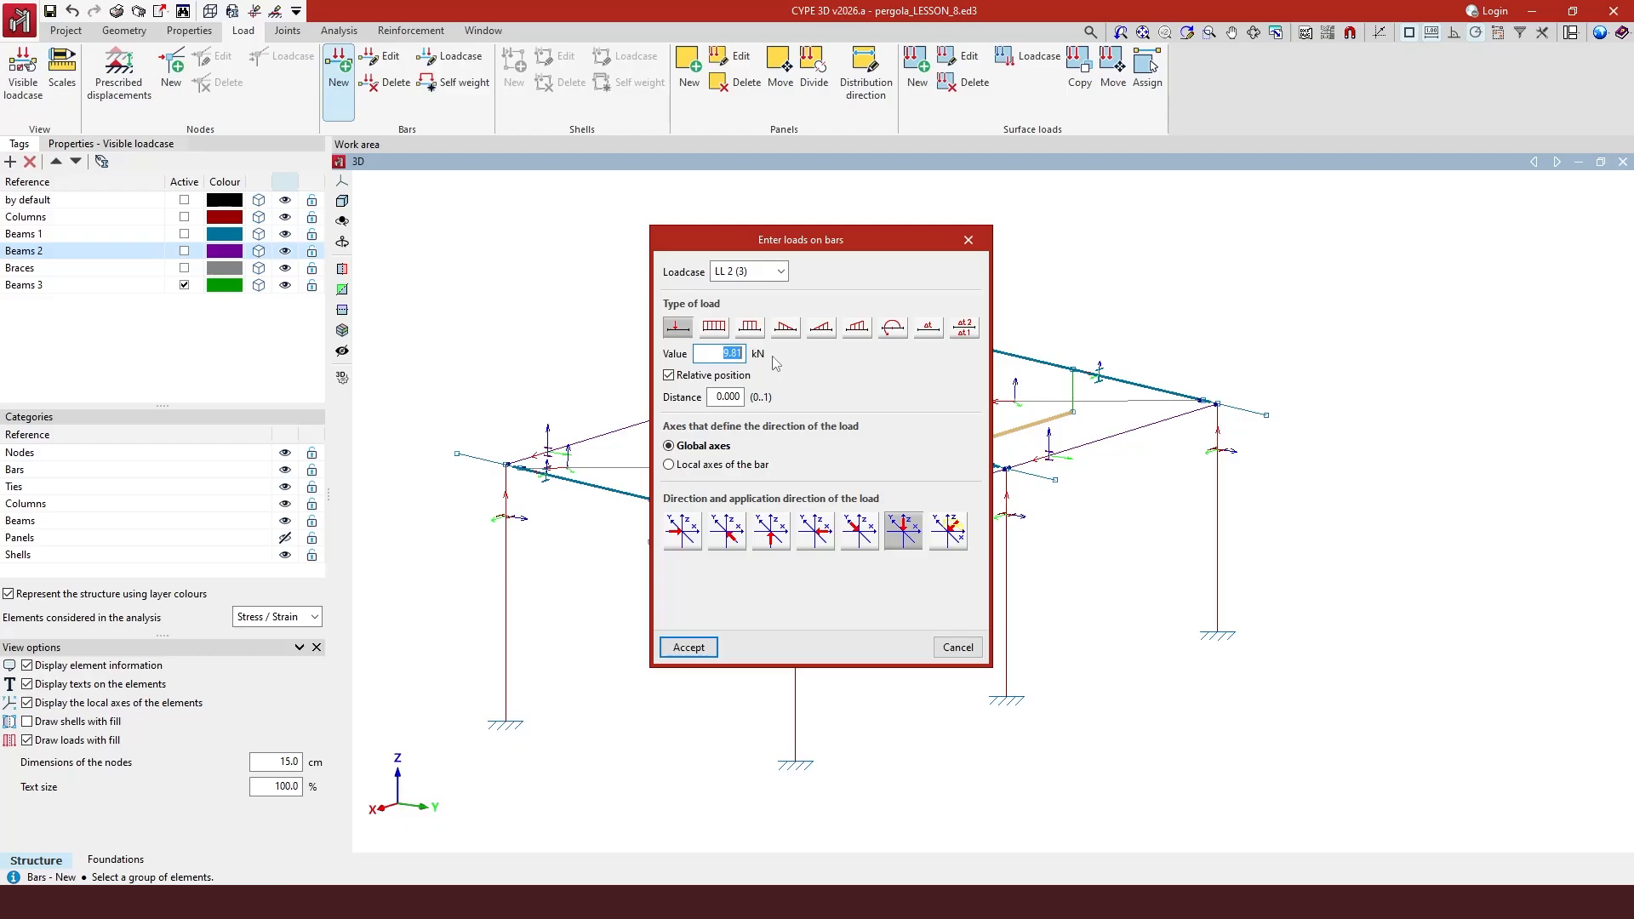
{"action": "type", "text": "20"}
{"action": "key", "text": "Tab"}
{"action": "type", "text": ".5"}
{"action": "left_click", "coordinate": [906, 540]}
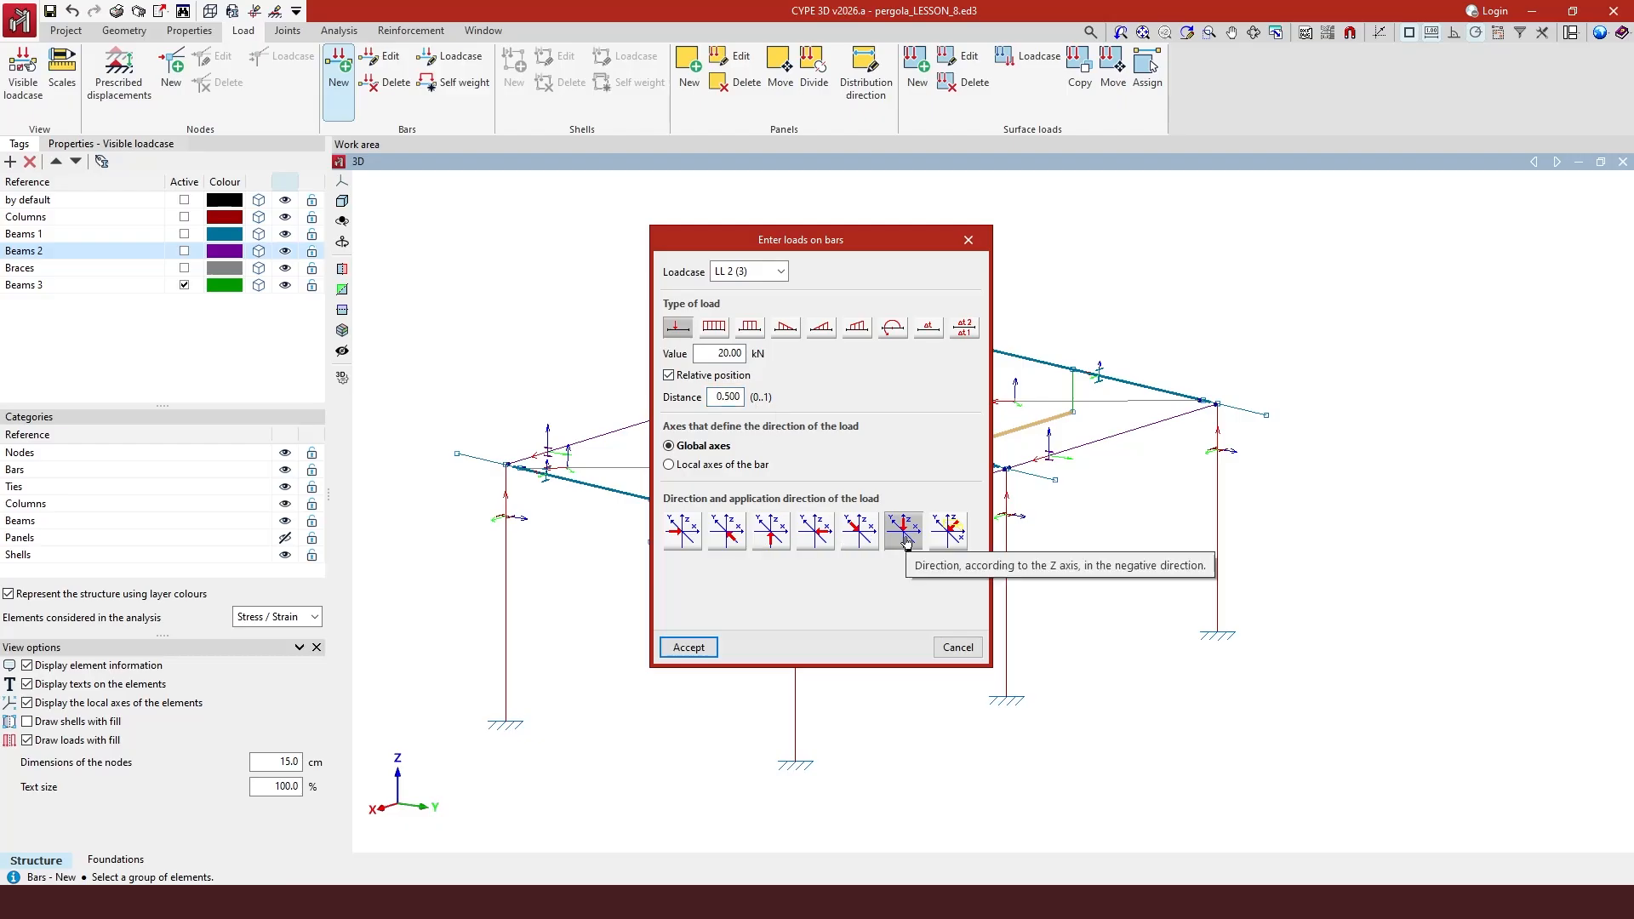
{"action": "left_click", "coordinate": [688, 647]}
- Make LL 2 (3) the visible loadcase and view the load on the rear half of the green beam
{"action": "left_click", "coordinate": [34, 81]}
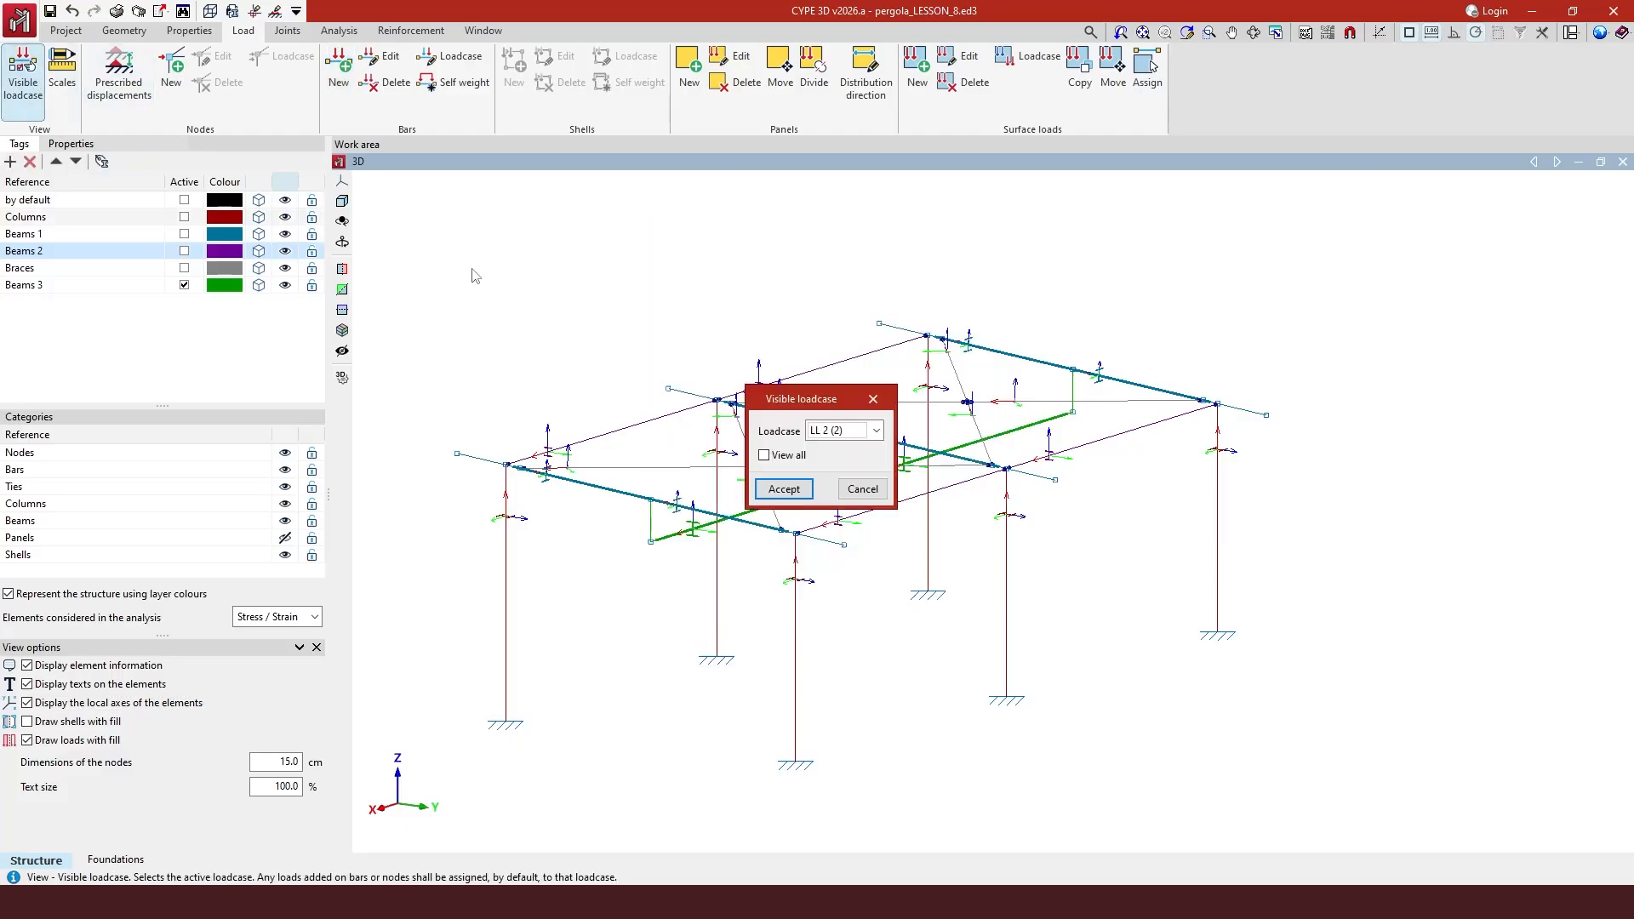
{"action": "left_click", "coordinate": [875, 430]}
{"action": "left_click", "coordinate": [826, 515]}
{"action": "left_click", "coordinate": [784, 489]}
{"action": "scroll", "coordinate": [1029, 414], "scroll_direction": "up", "scroll_amount": 2}
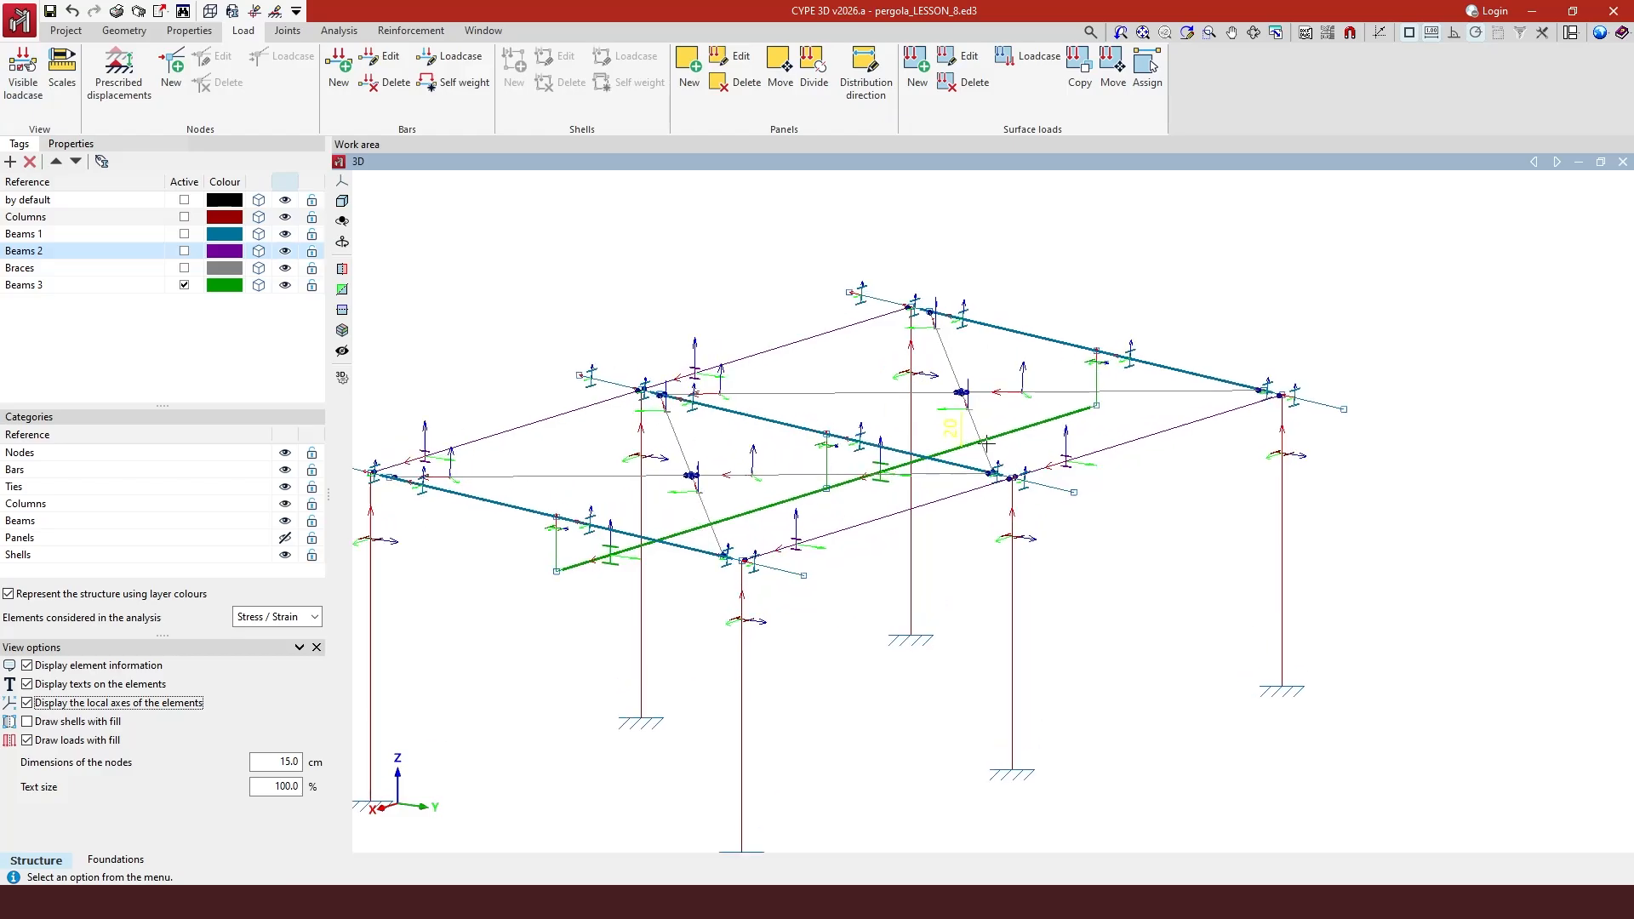
- Begin a second load on the rear half of the green beam as a point load in loadcase LL 2 (3)
{"action": "left_click", "coordinate": [339, 68]}
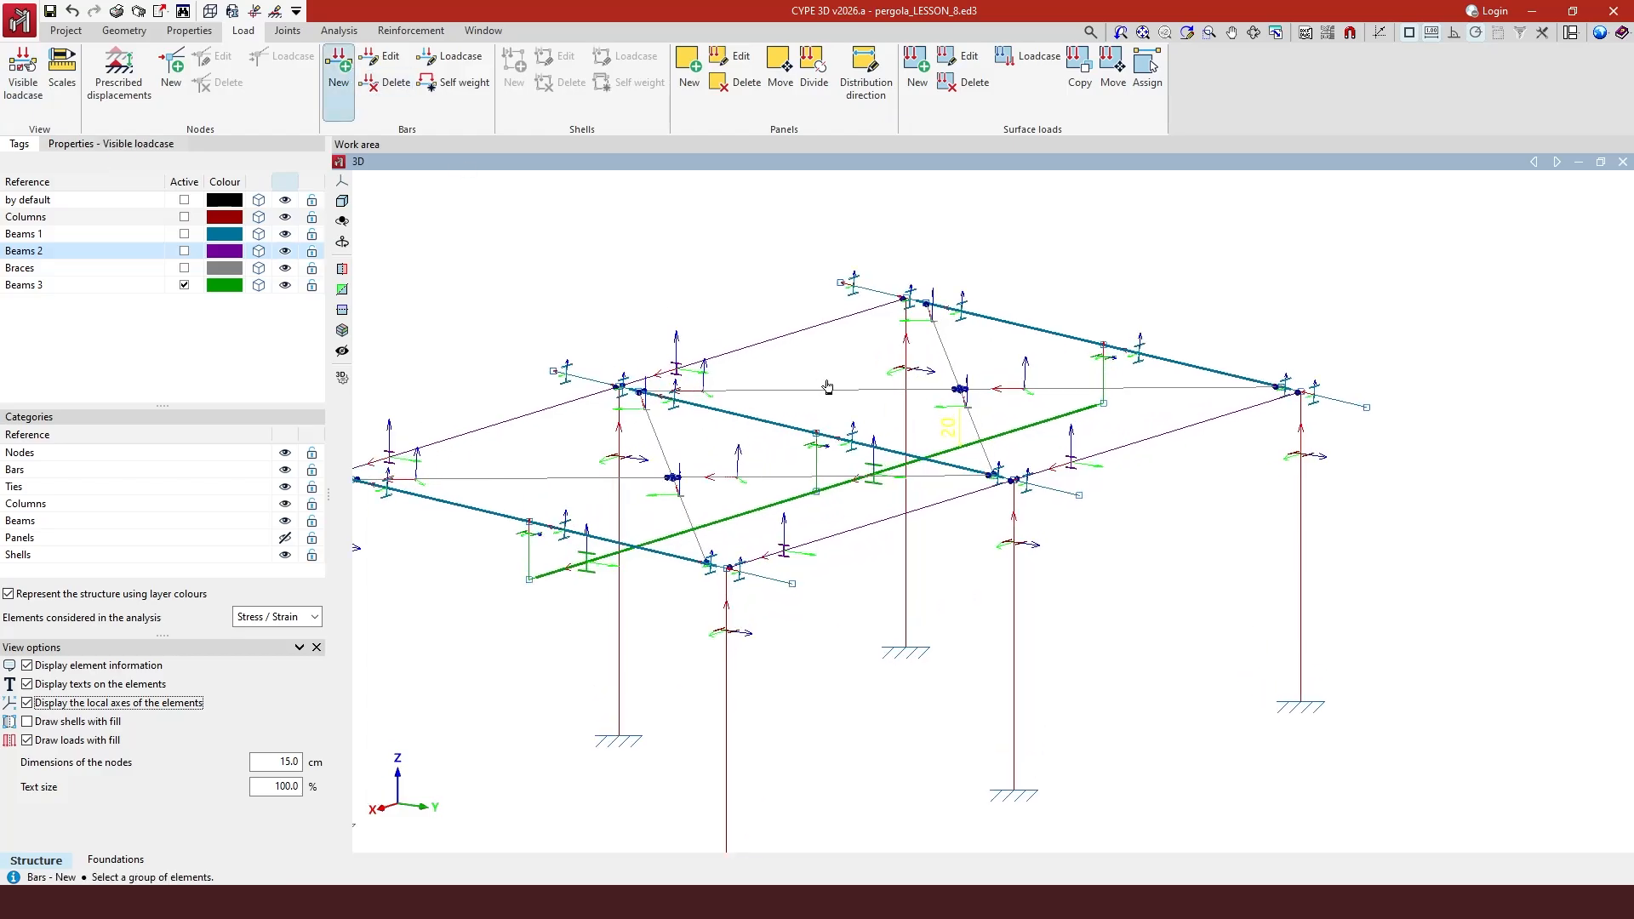
{"action": "left_click", "coordinate": [948, 451]}
{"action": "right_click", "coordinate": [947, 450]}
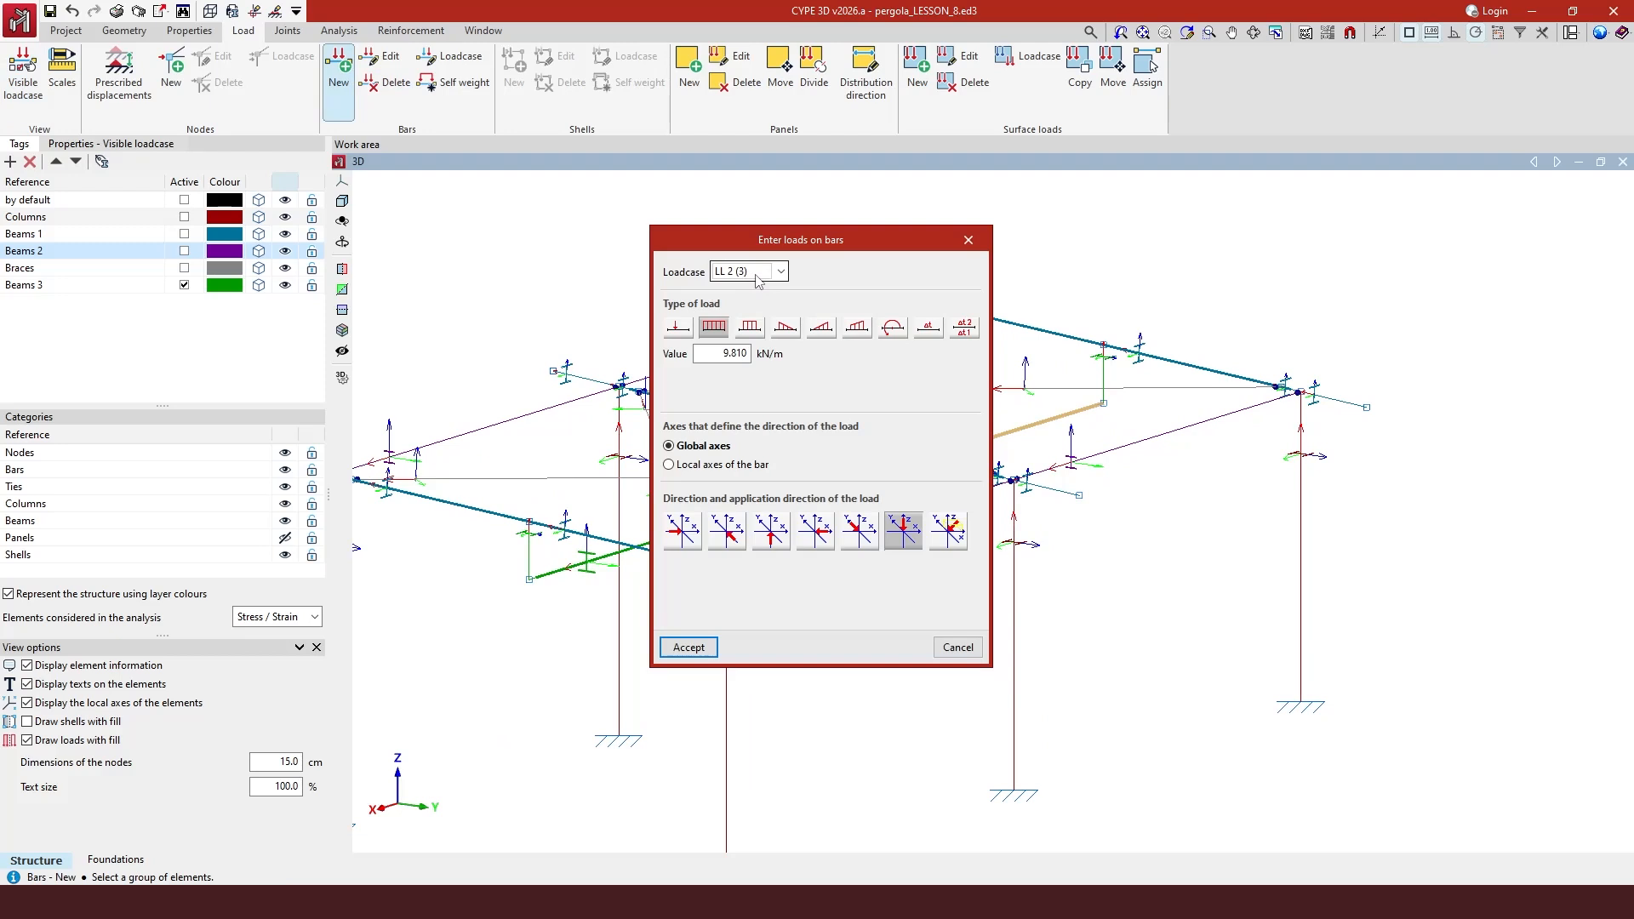
{"action": "left_click", "coordinate": [680, 334]}
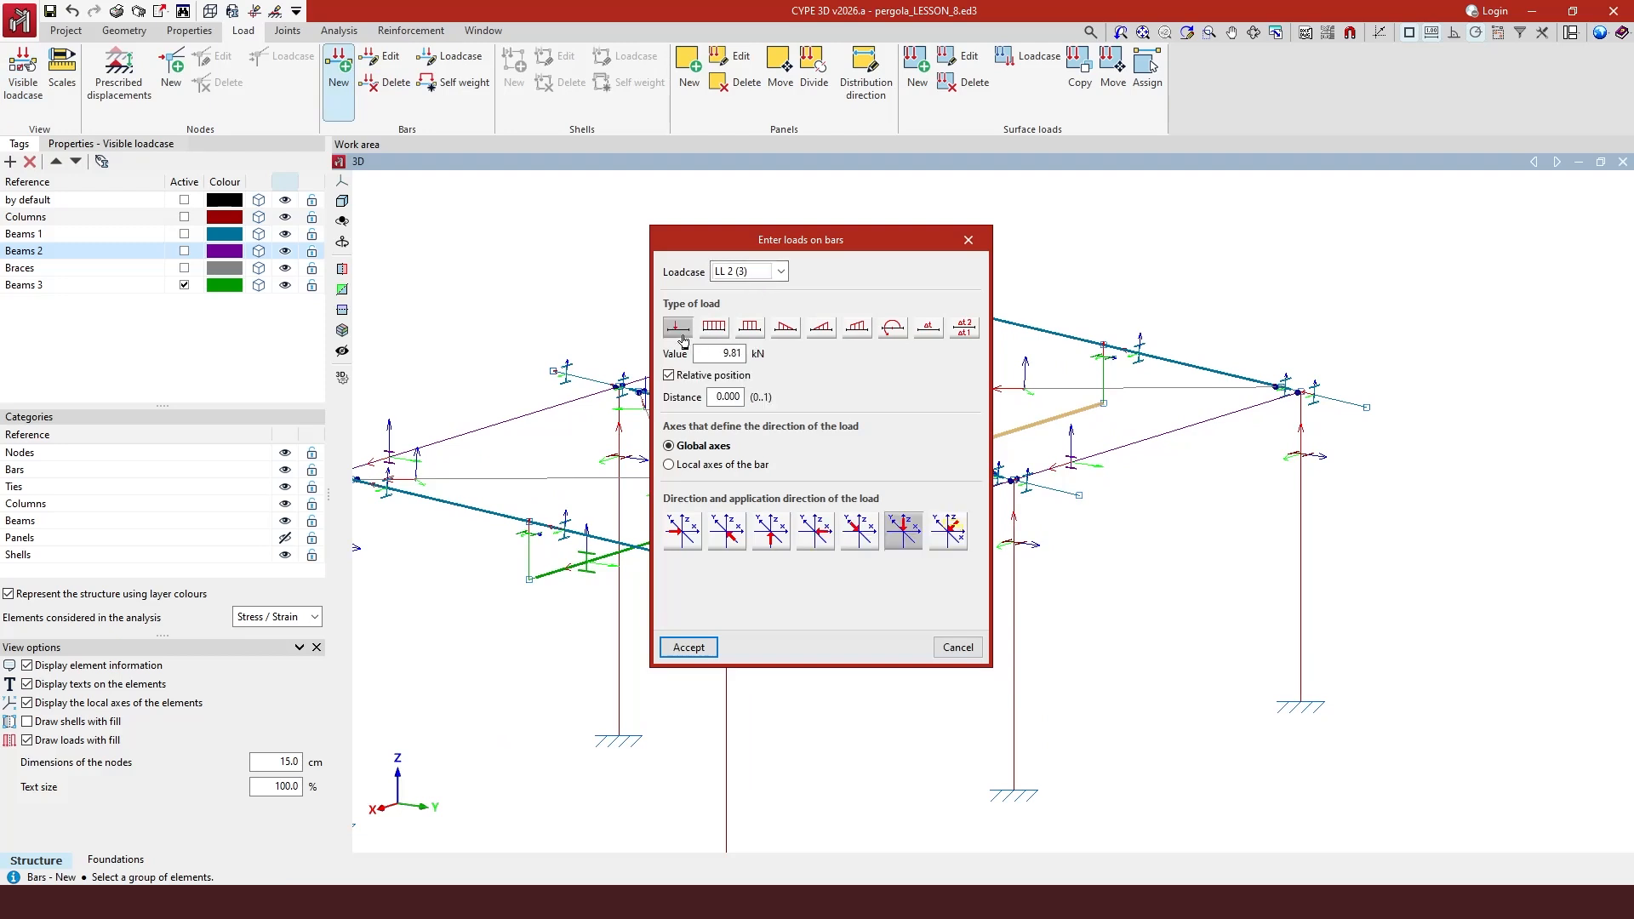
- Set the second point load to 10 kN at a relative distance of 0.5, acting in the negative global X direction, and apply it
{"action": "left_click", "coordinate": [716, 353]}
{"action": "type", "text": "10"}
{"action": "key", "text": "Tab"}
{"action": "type", "text": "."}
{"action": "left_click", "coordinate": [813, 547]}
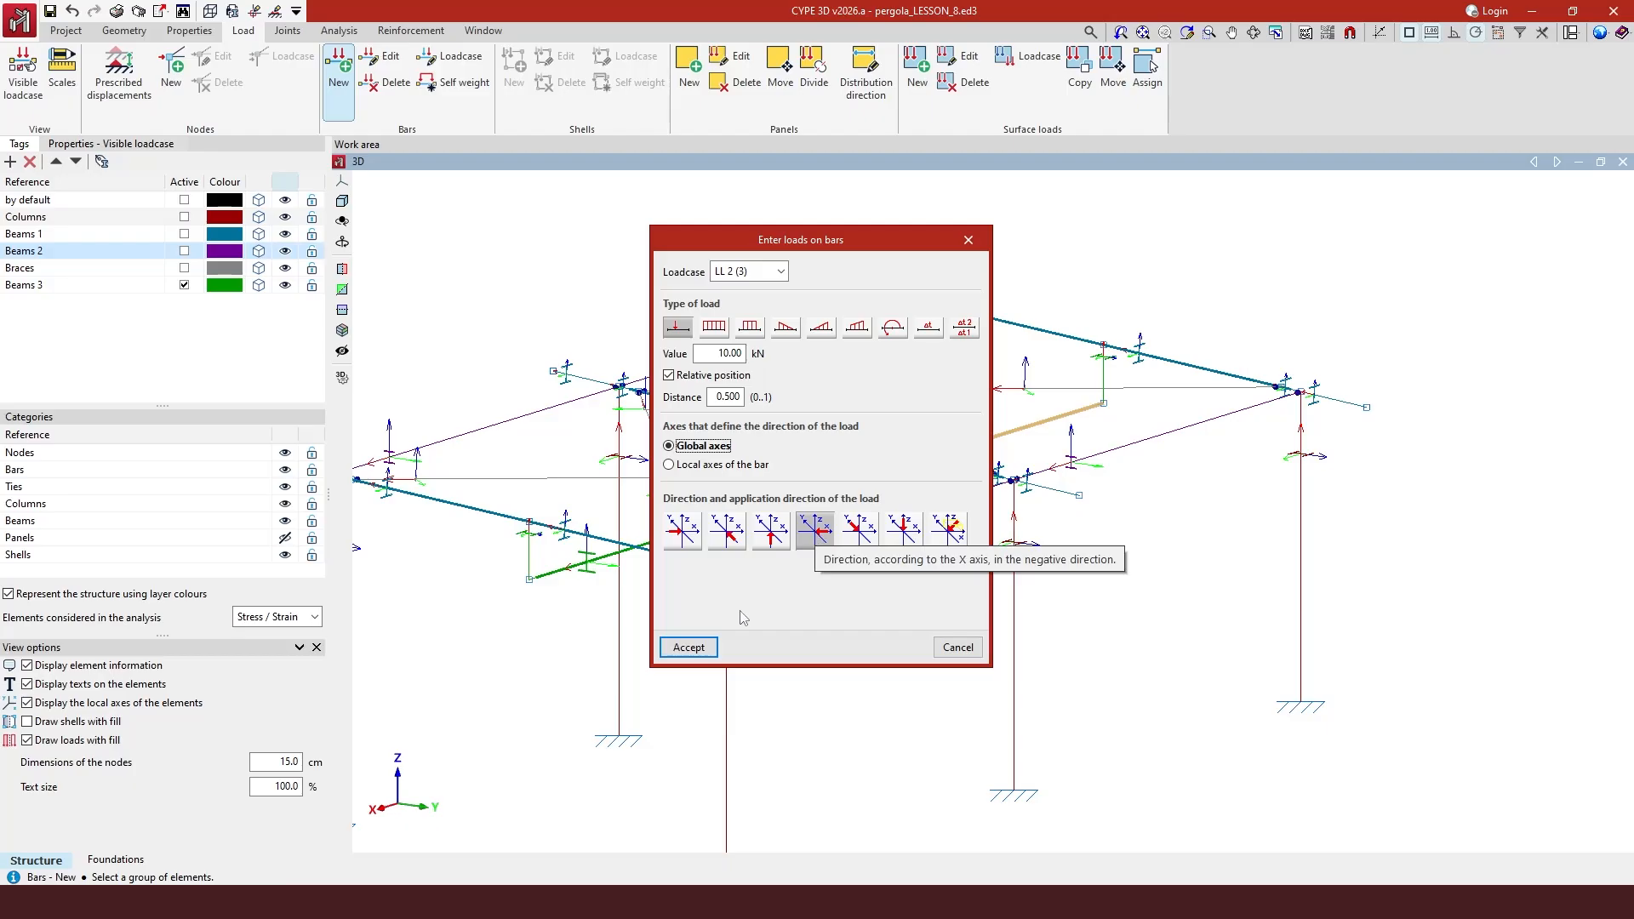
{"action": "left_click", "coordinate": [689, 647]}
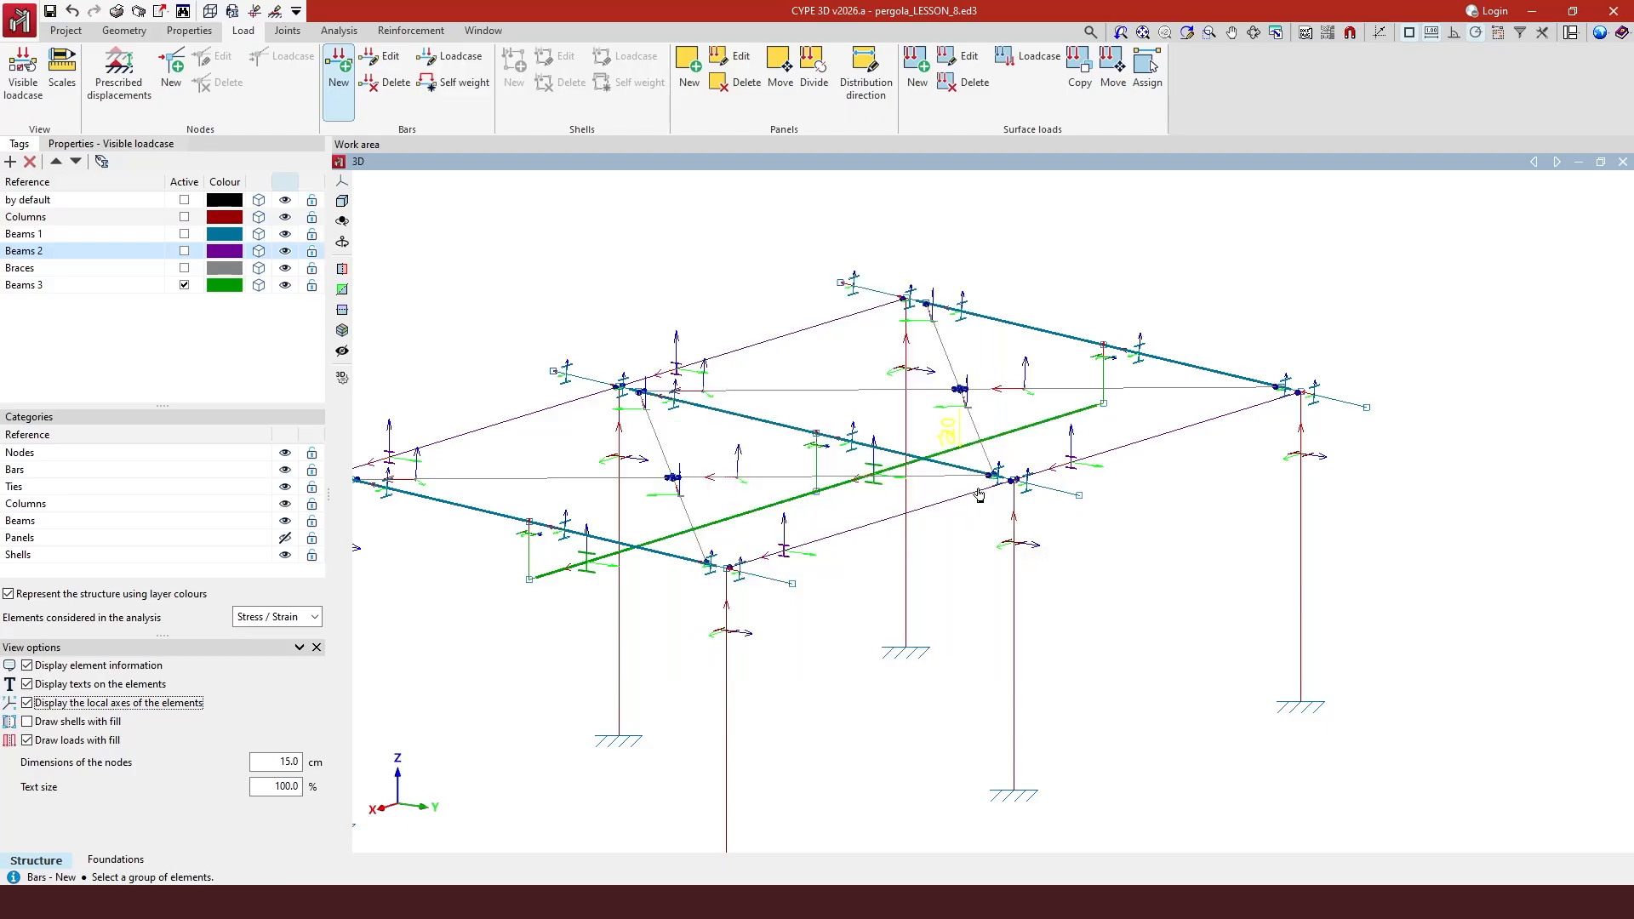
{"action": "scroll", "coordinate": [951, 412], "scroll_direction": "up", "scroll_amount": 10}
{"action": "scroll", "coordinate": [951, 392], "scroll_direction": "down", "scroll_amount": 10}
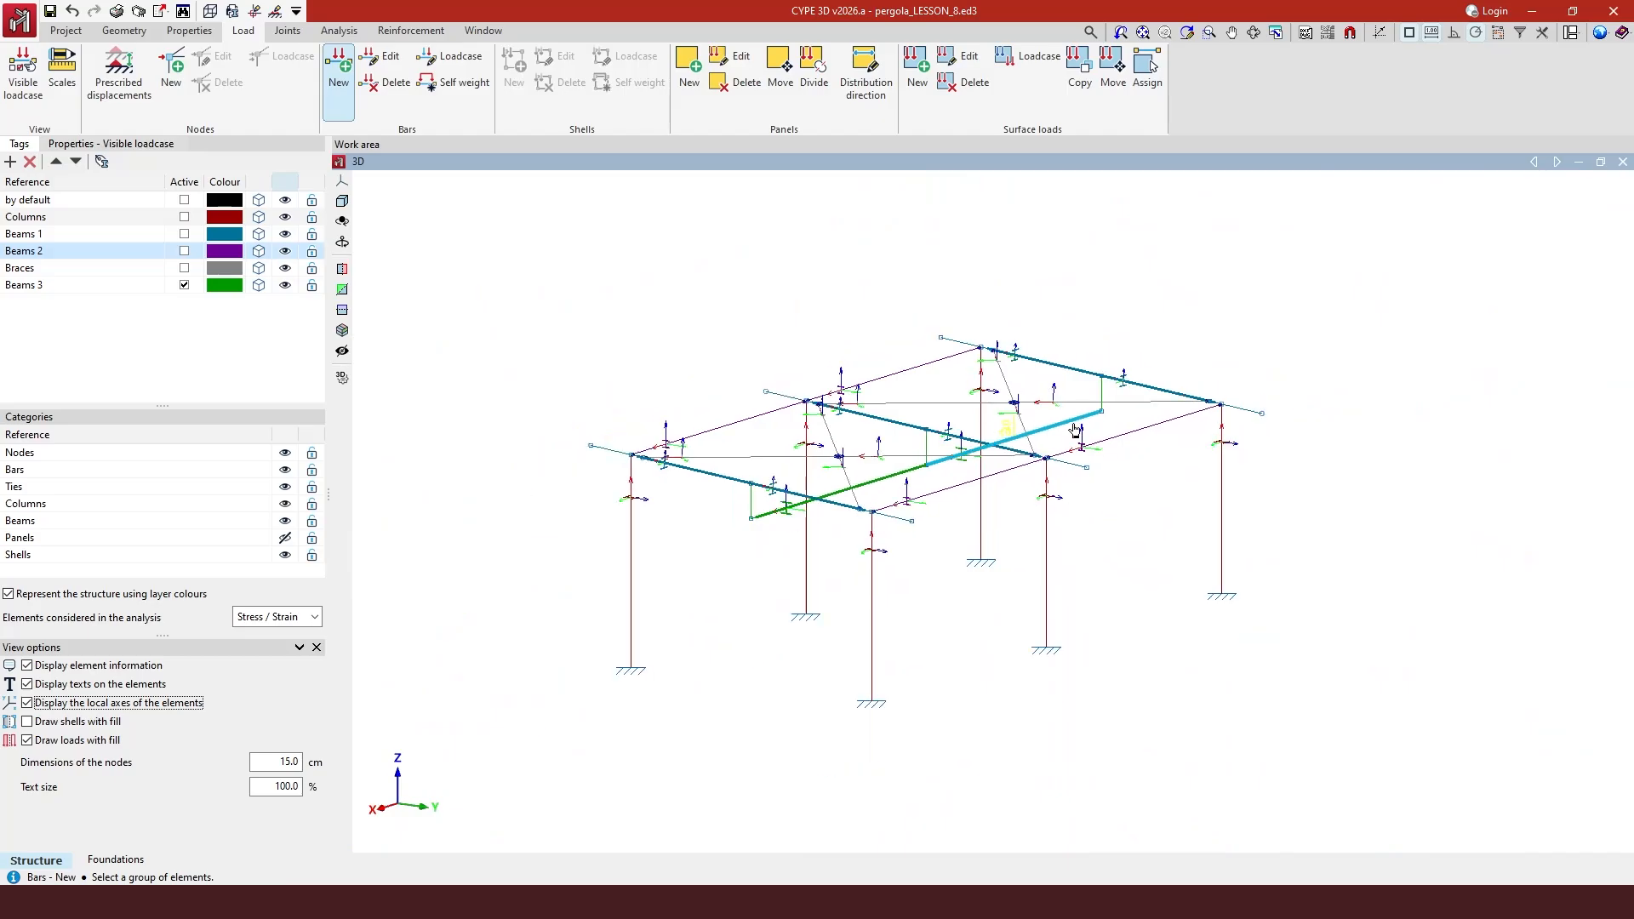